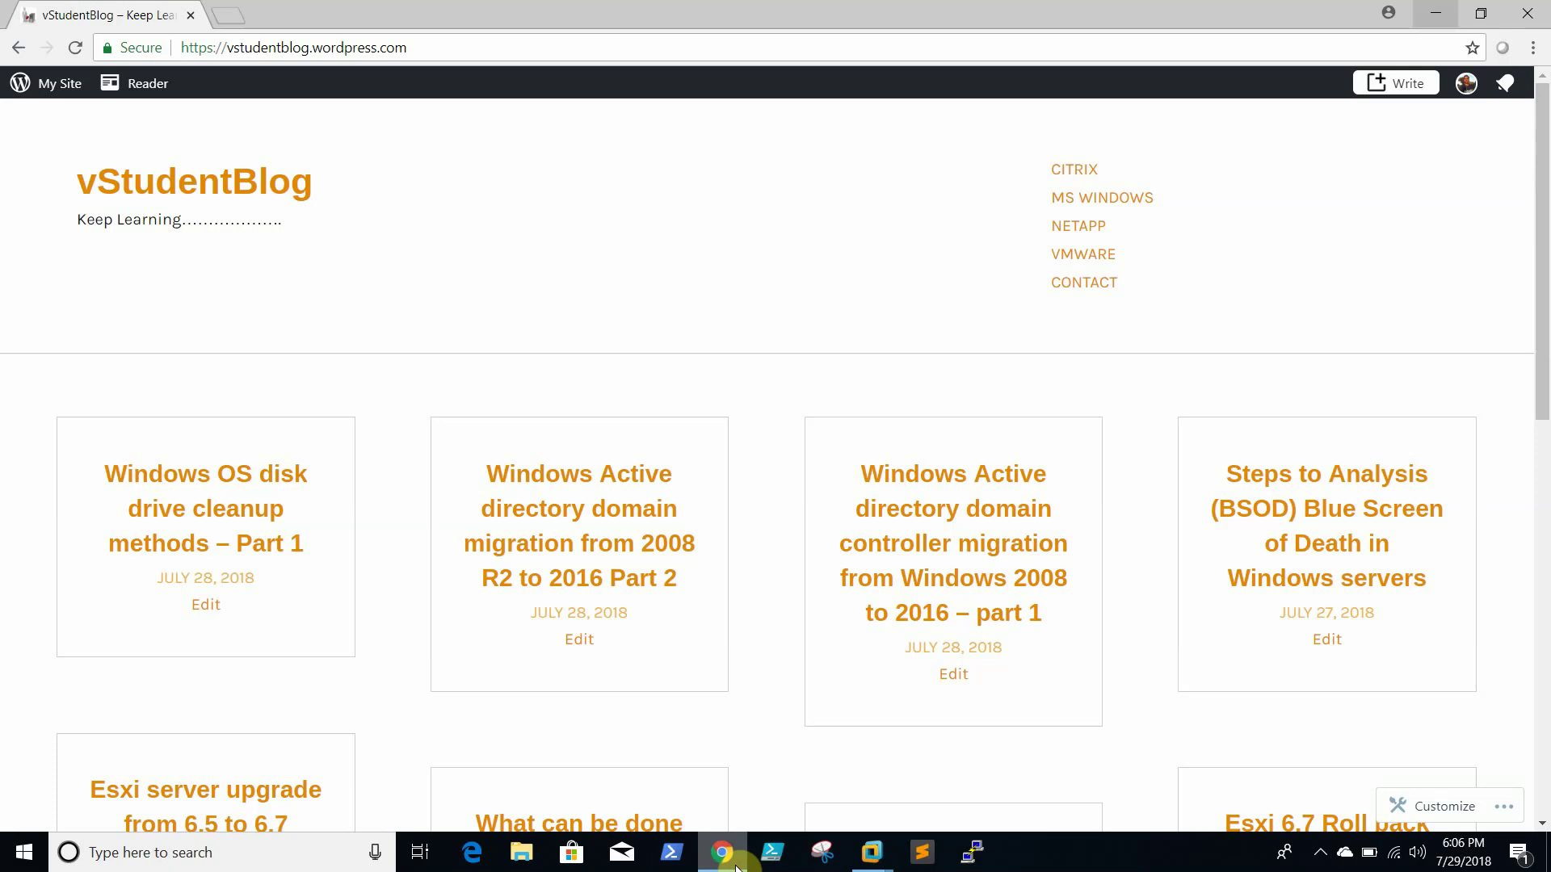
Minimise the browser, switch to VMware Workstation, and show the adc001 virtual machine with its open Command Prompt closed.
left_click(733, 863)
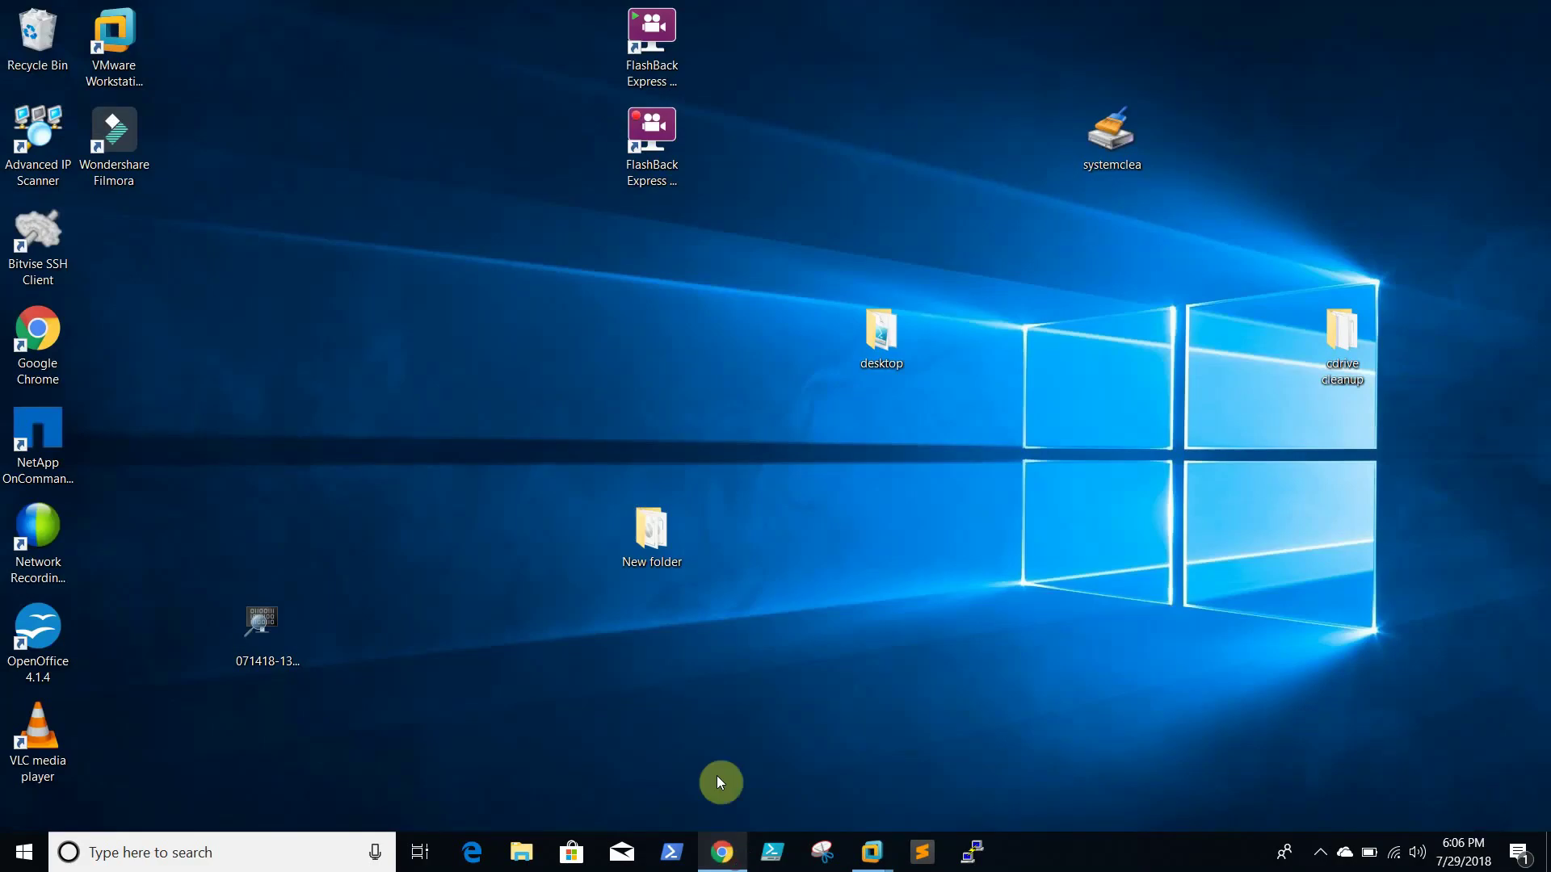
mouse_move(871, 852)
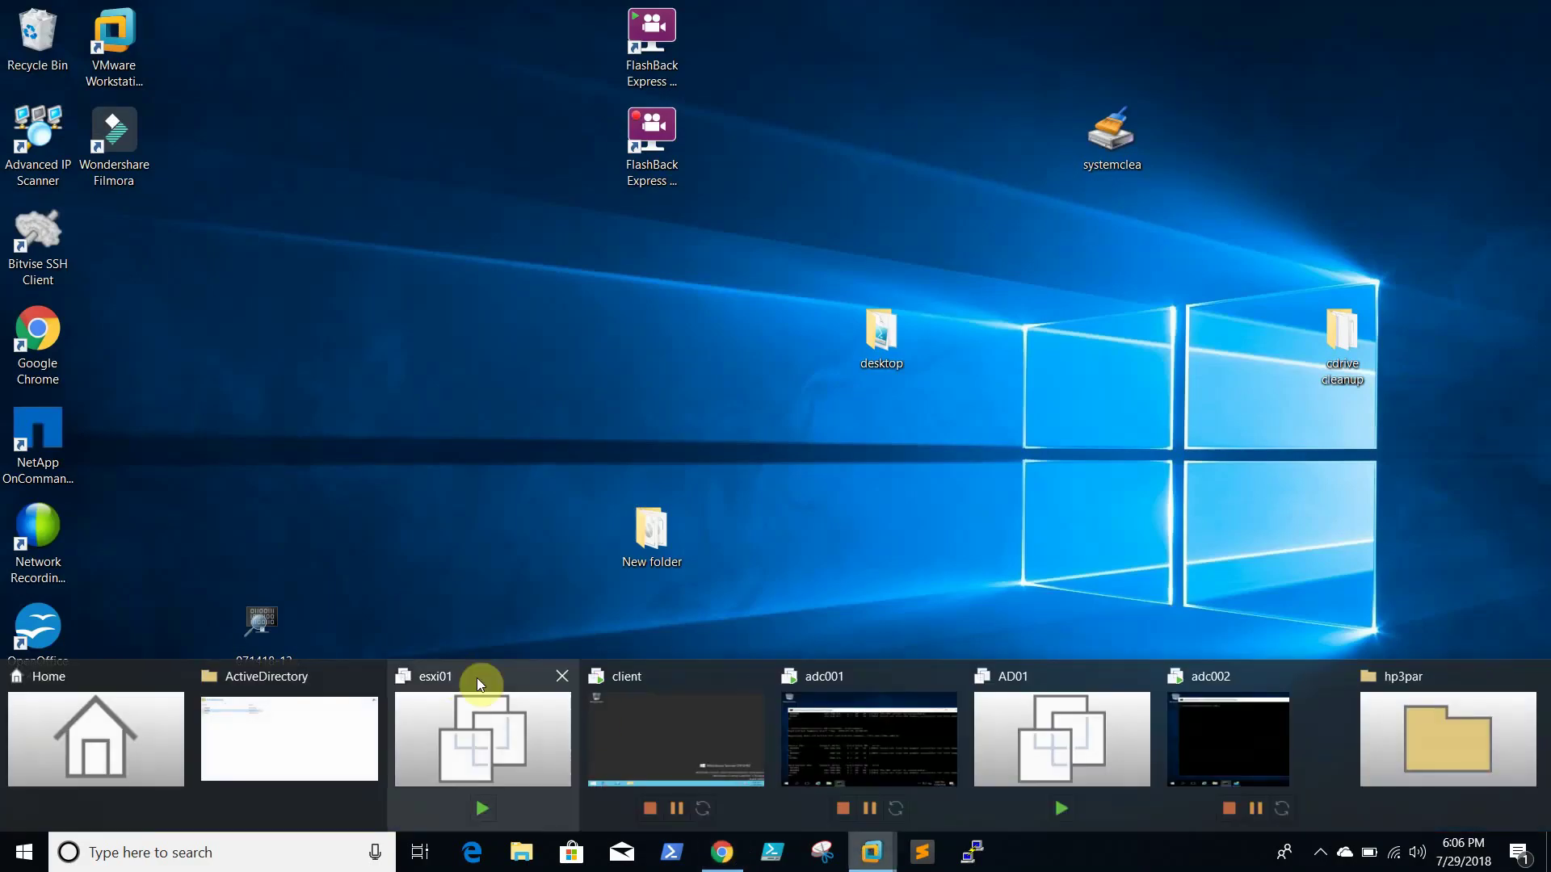
left_click(669, 732)
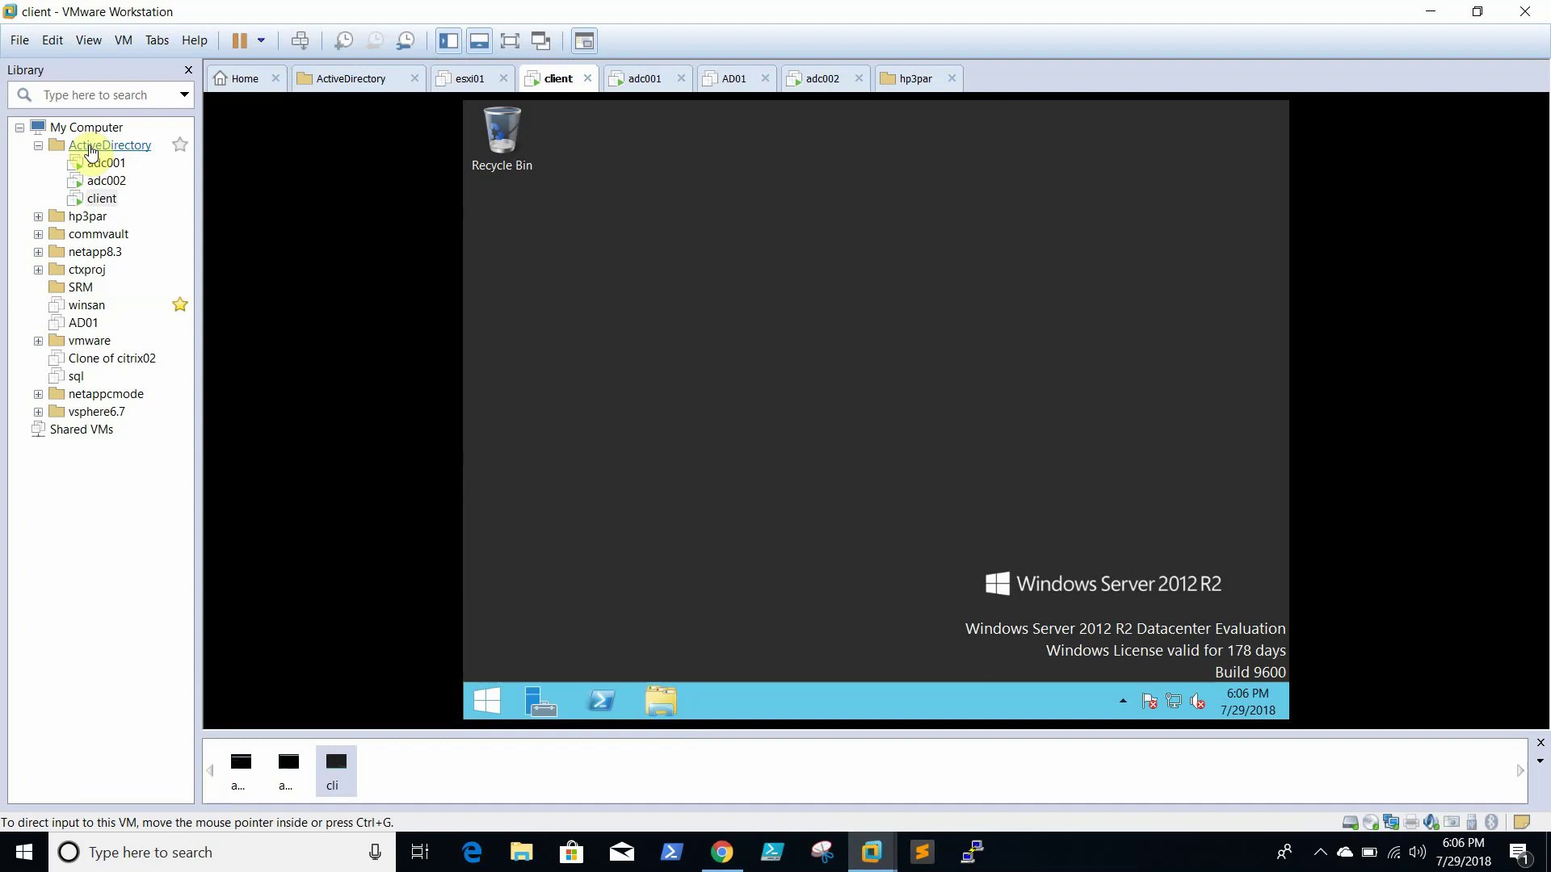
left_click(99, 163)
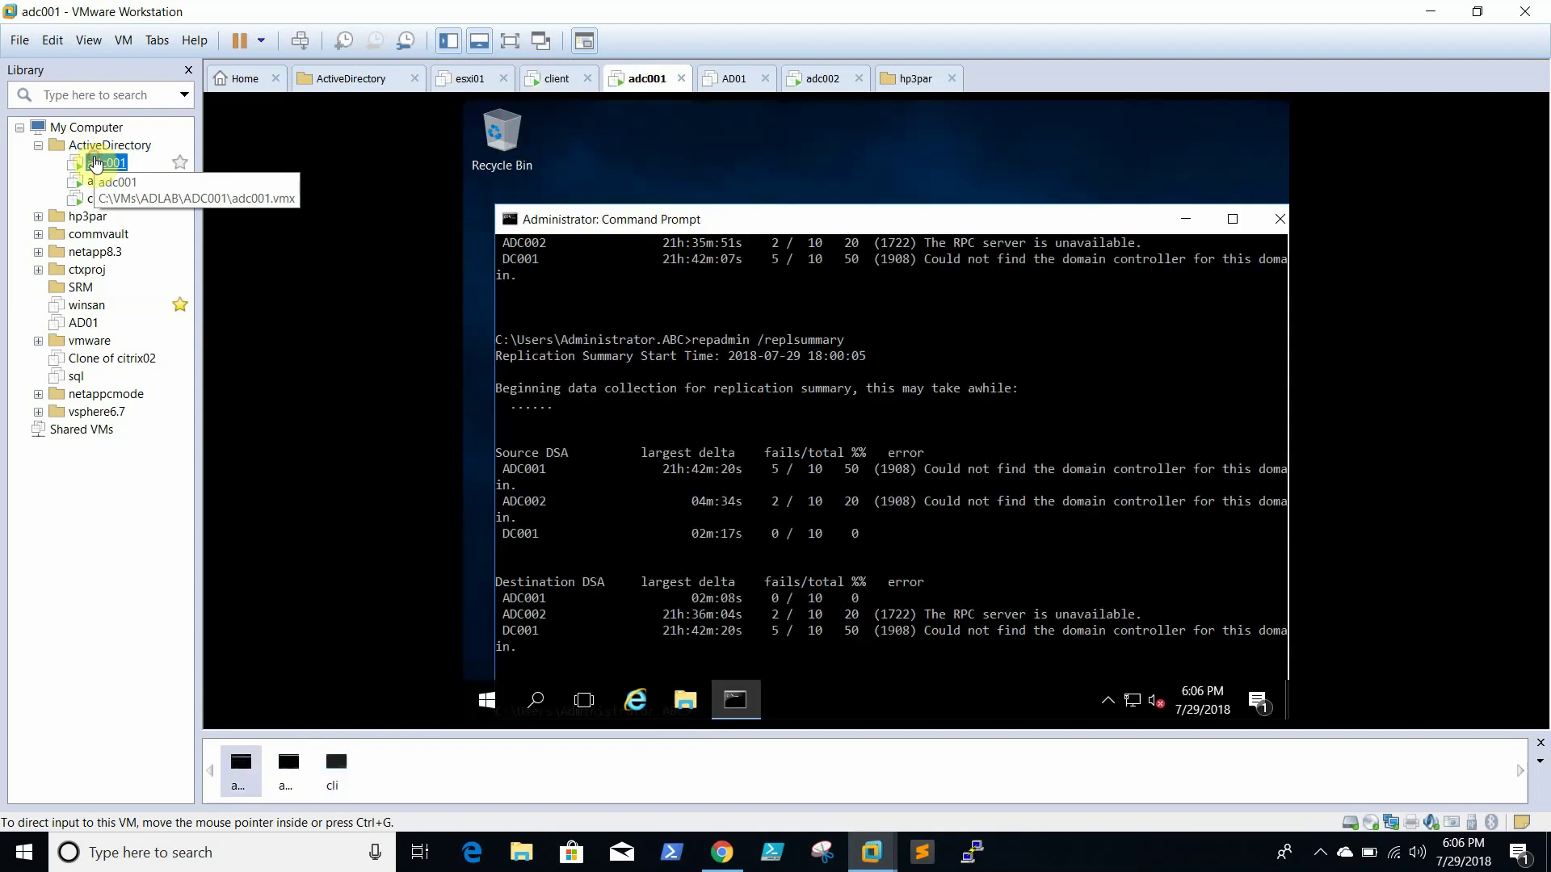
left_click(1277, 215)
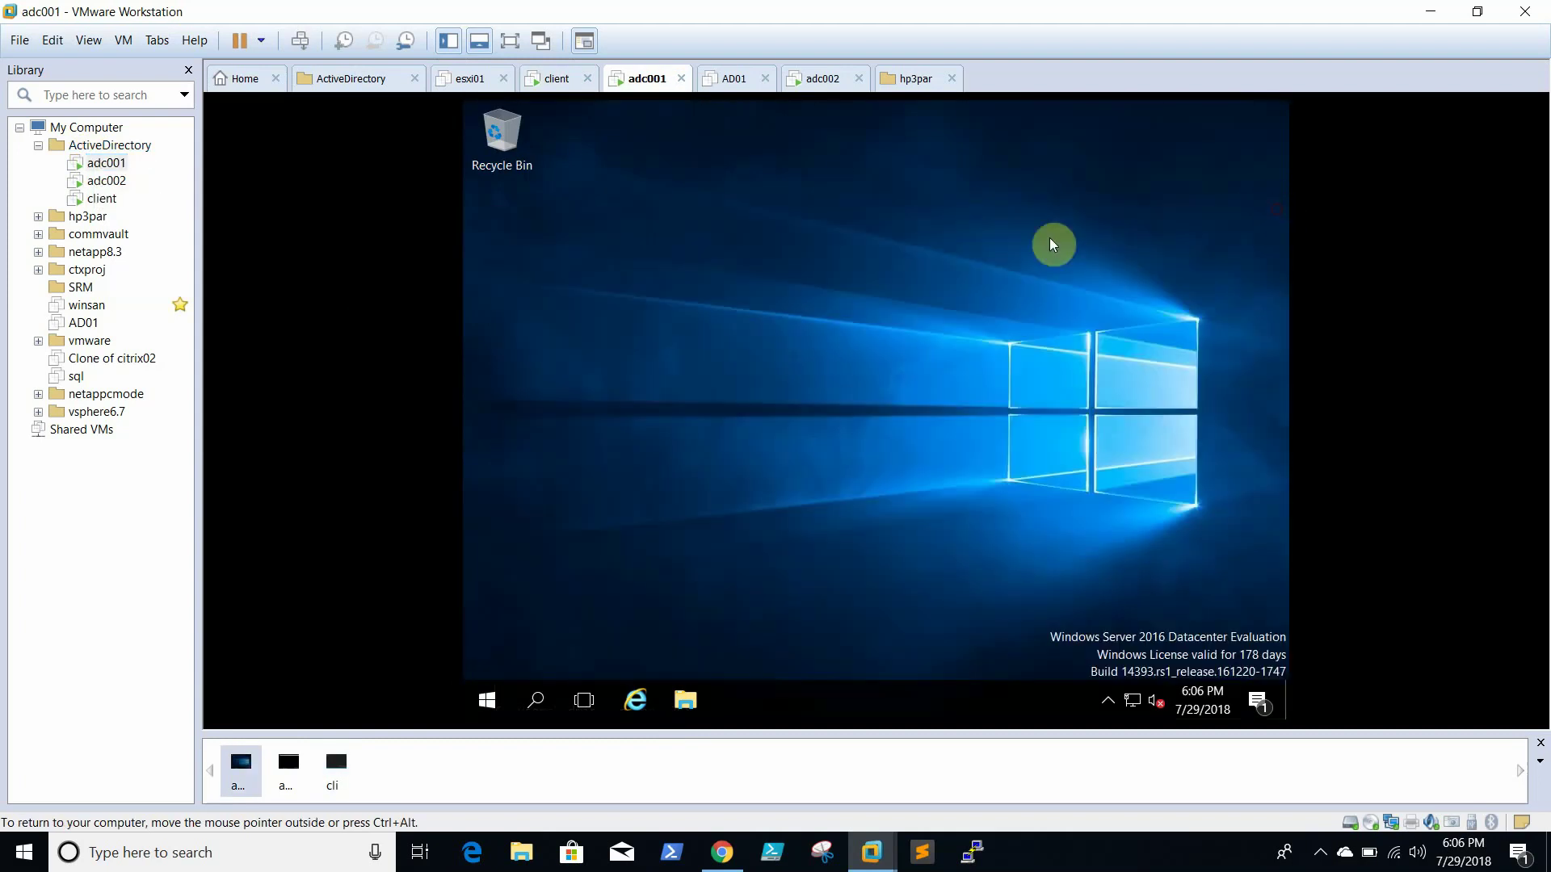
Open Active Directory Users and Computers on adc001 and display the Domain Controllers container of abc.com.
left_click(491, 697)
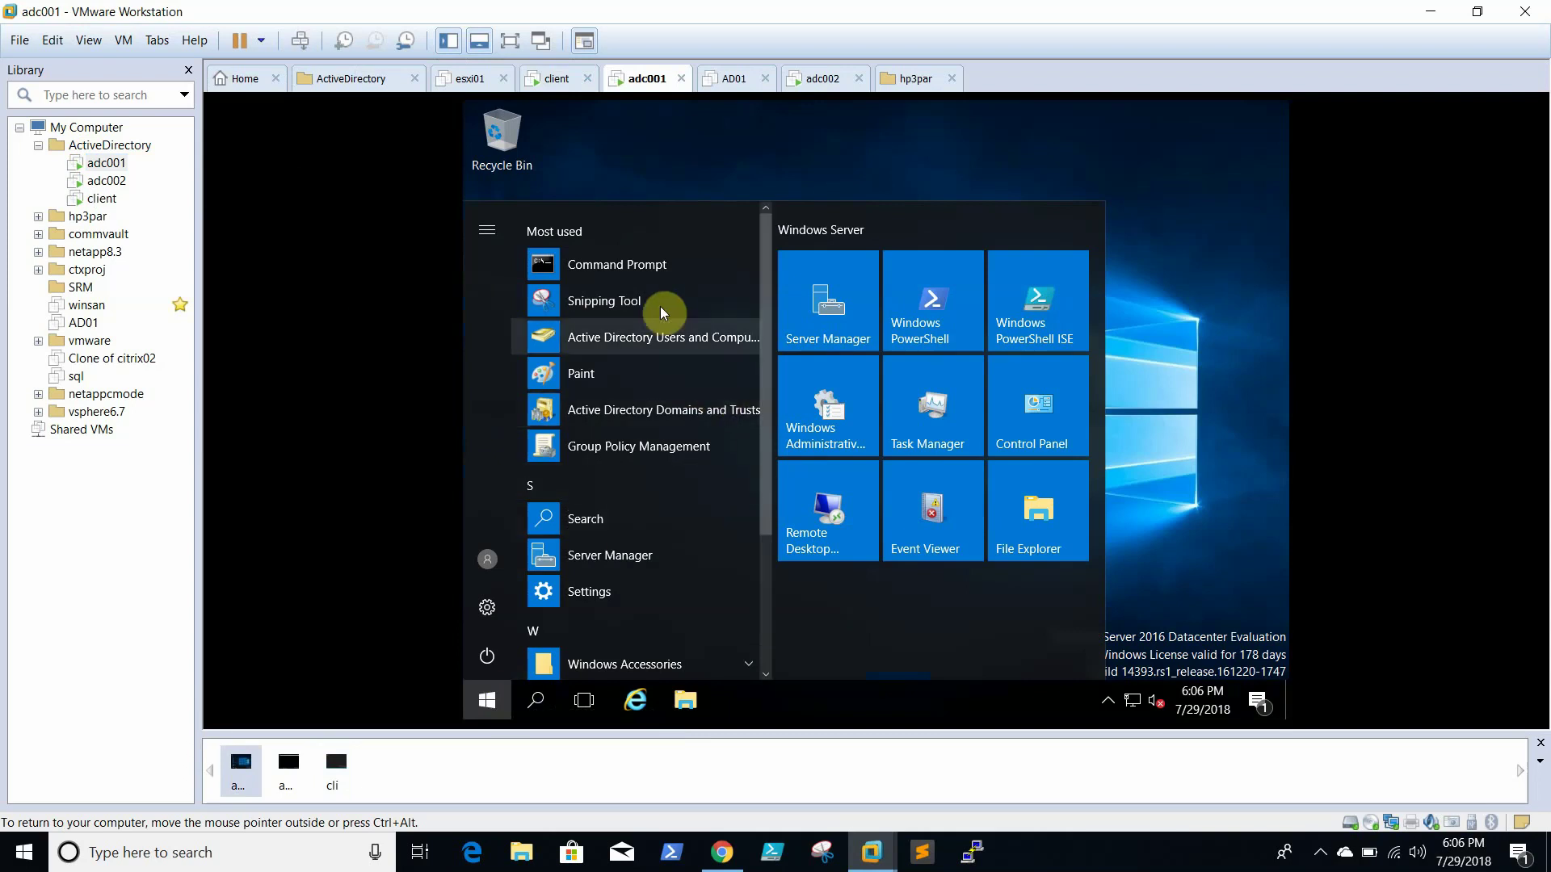
left_click(661, 349)
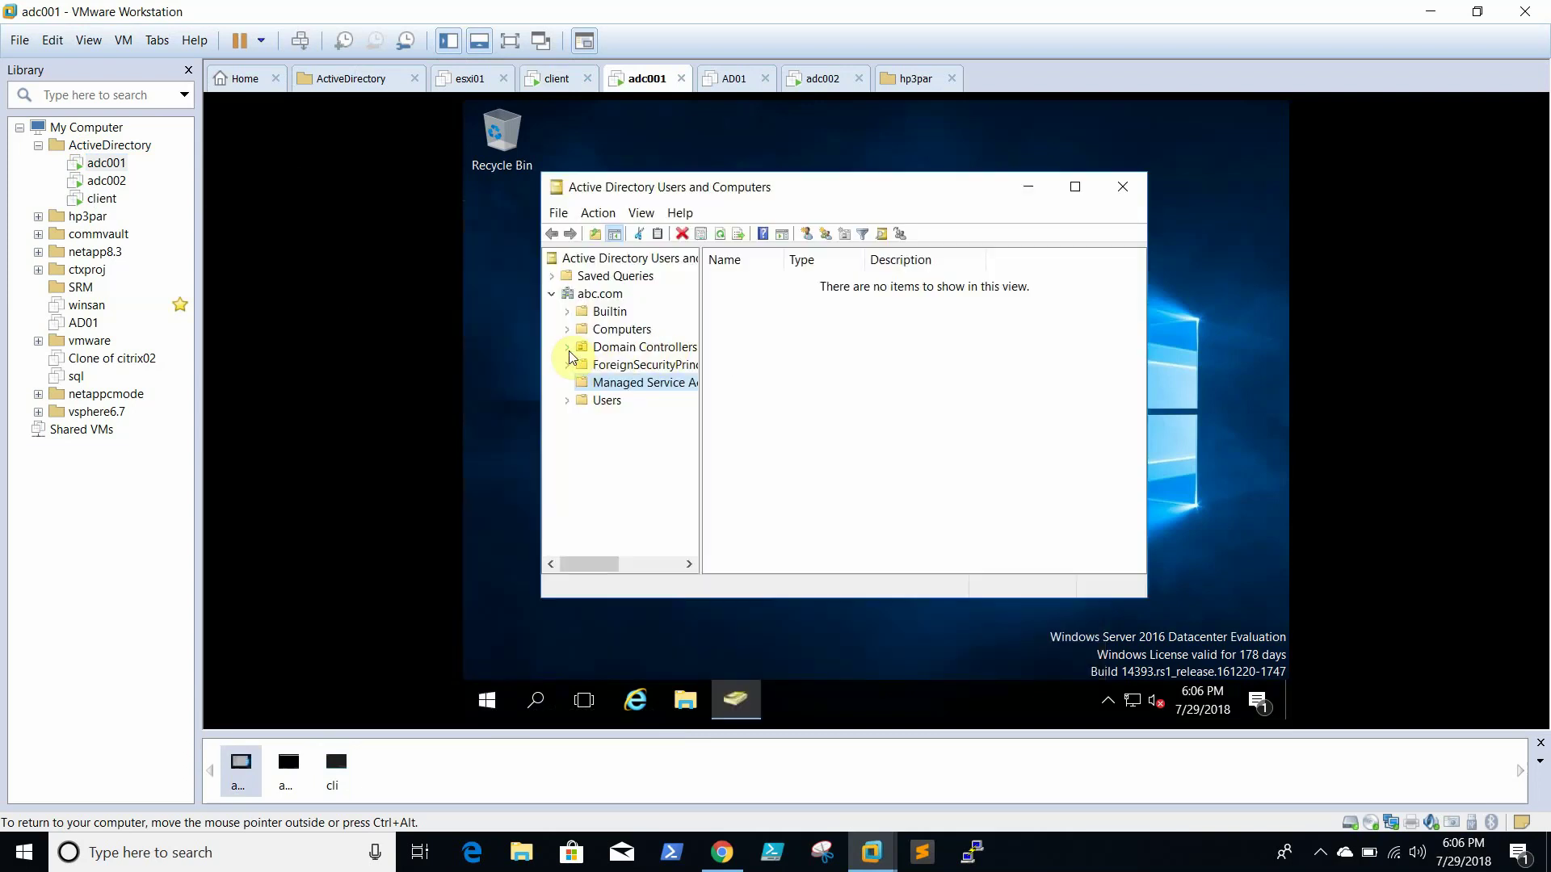
left_click(578, 349)
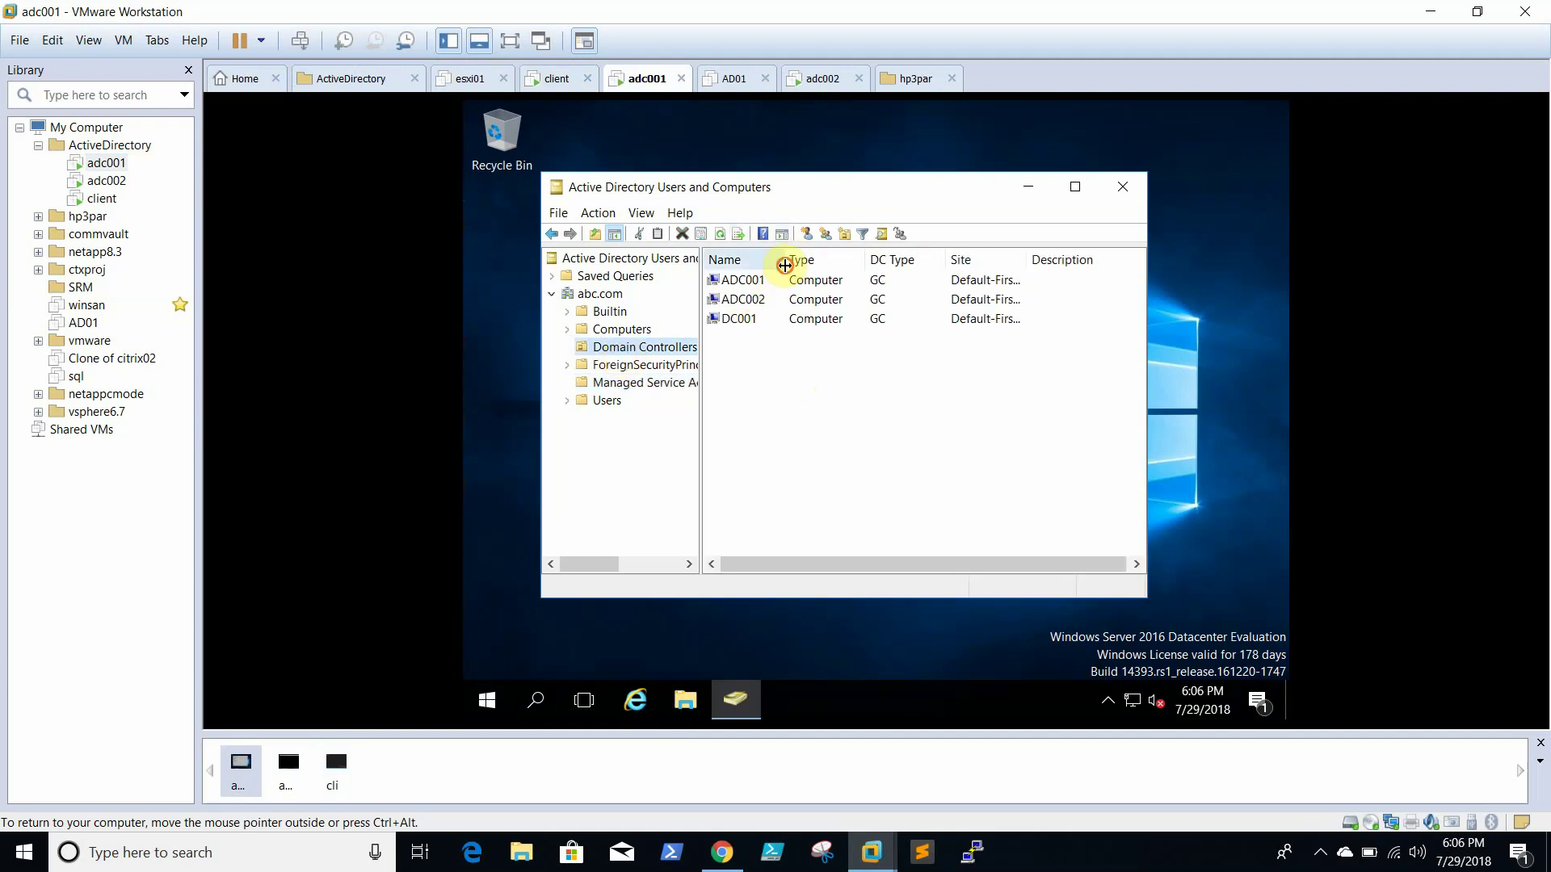
Widen the Name column and look over the domain controllers ADC001, ADC002 and DC001.
left_click_drag(784, 265, 857, 265)
left_click(762, 281)
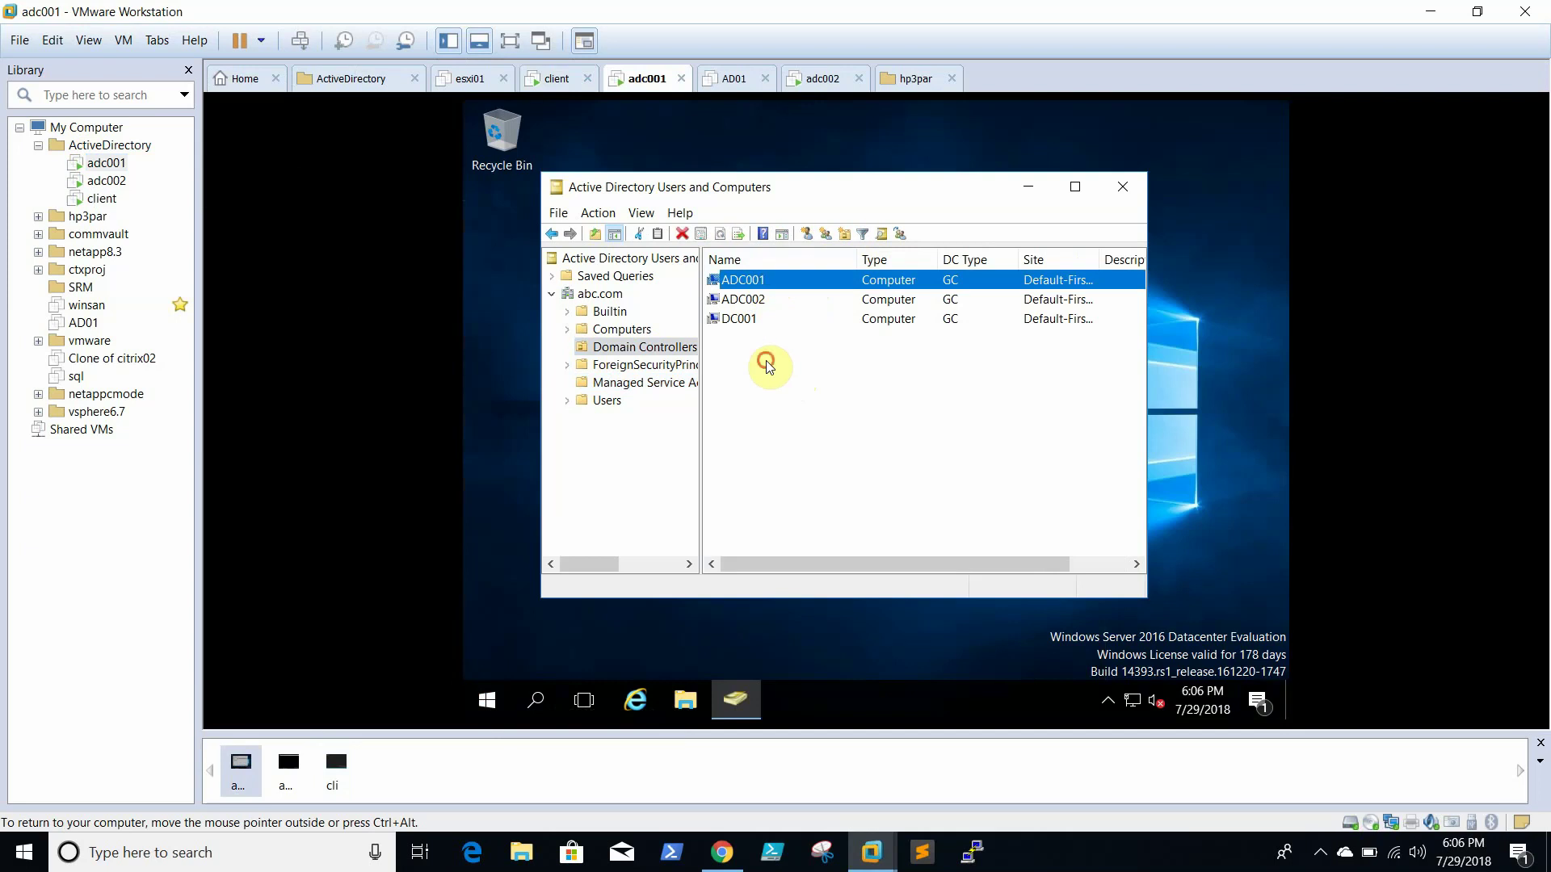
mouse_move(766, 361)
left_mouse_down()
mouse_move(777, 295)
mouse_move(775, 339)
left_mouse_up()
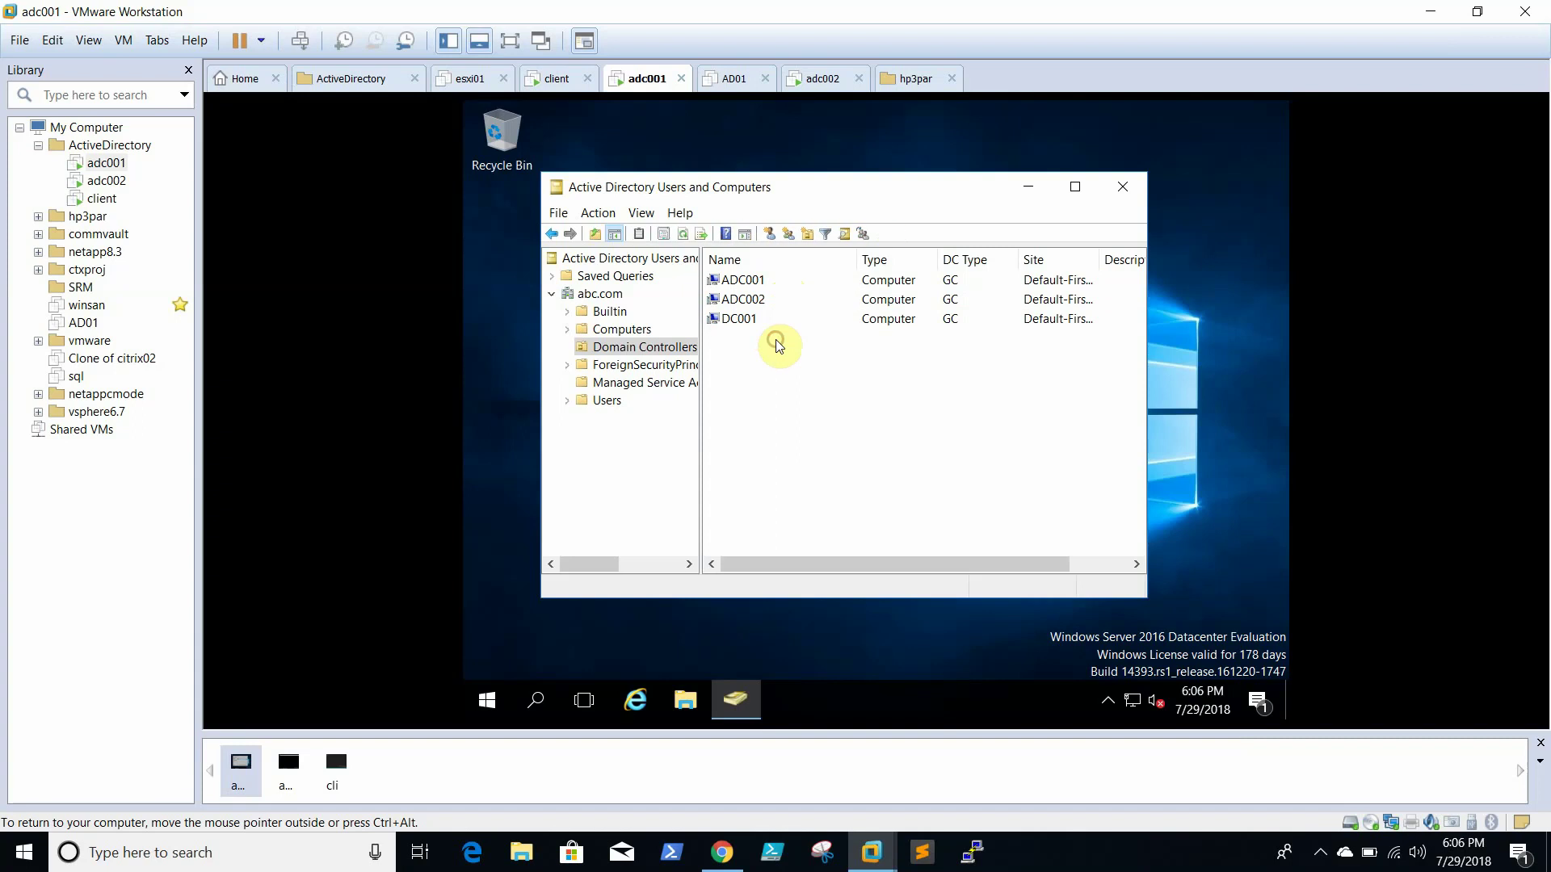
left_click(768, 301)
left_click(767, 320)
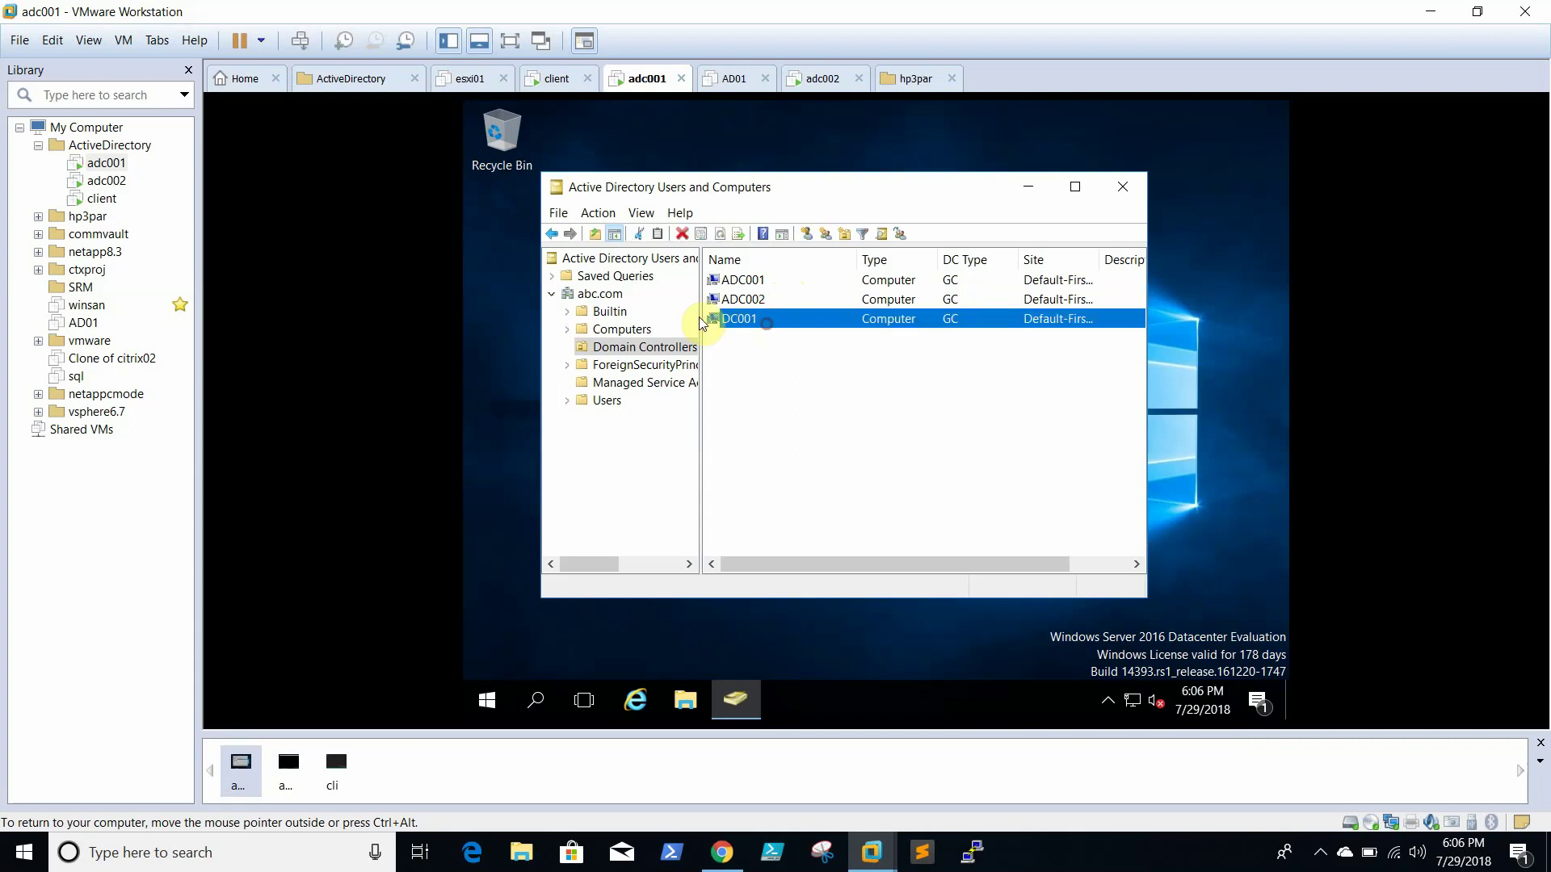
Look over the consoles of the adc002, client and adc001 virtual machines in the ActiveDirectory folder.
left_click(103, 180)
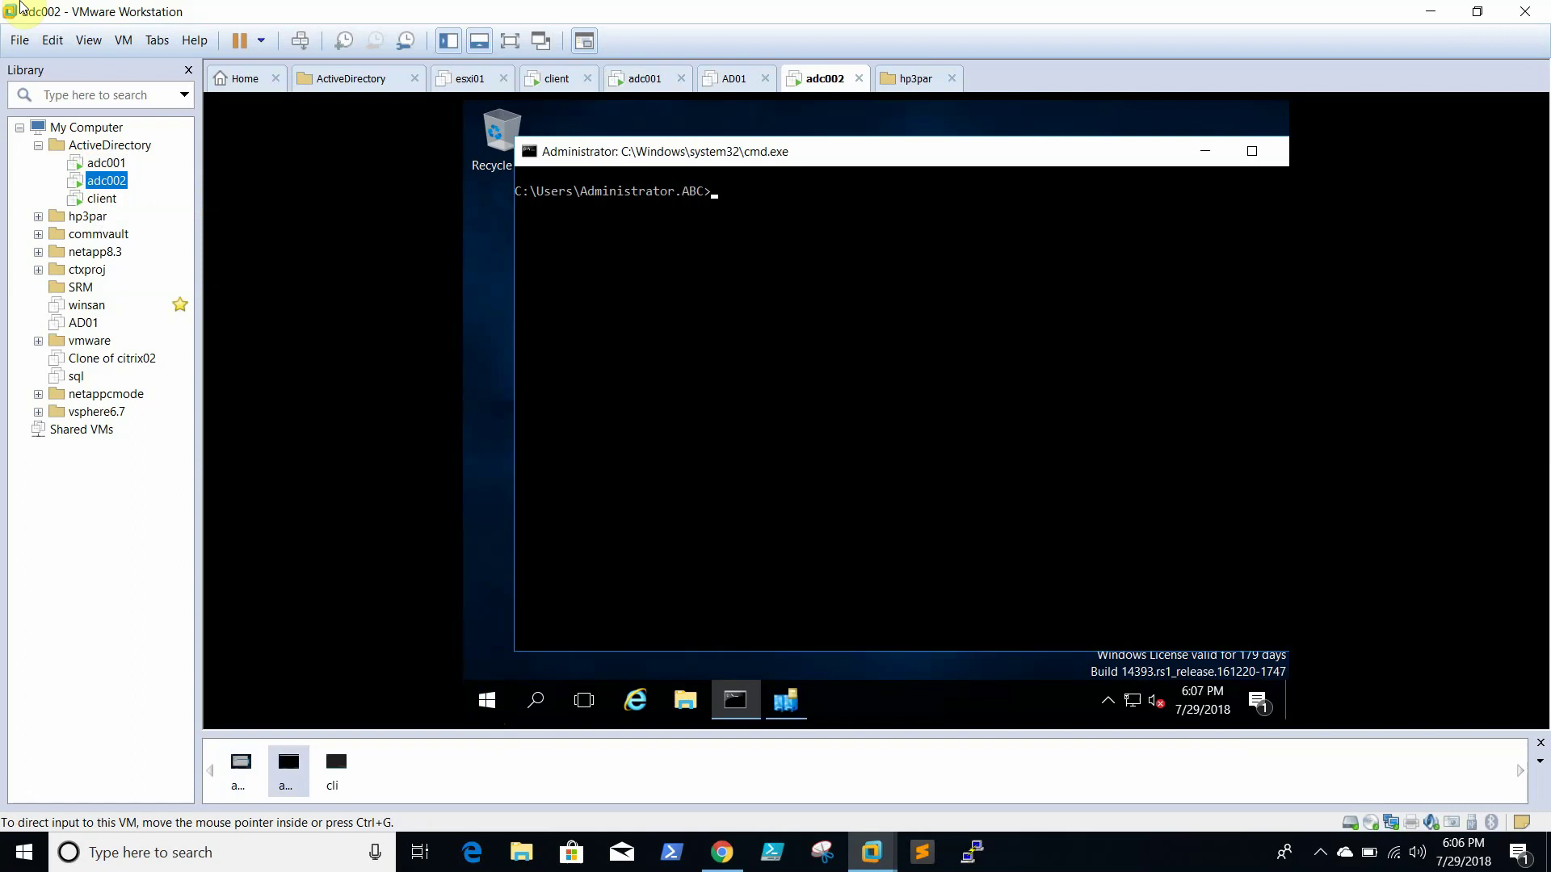
left_click(102, 198)
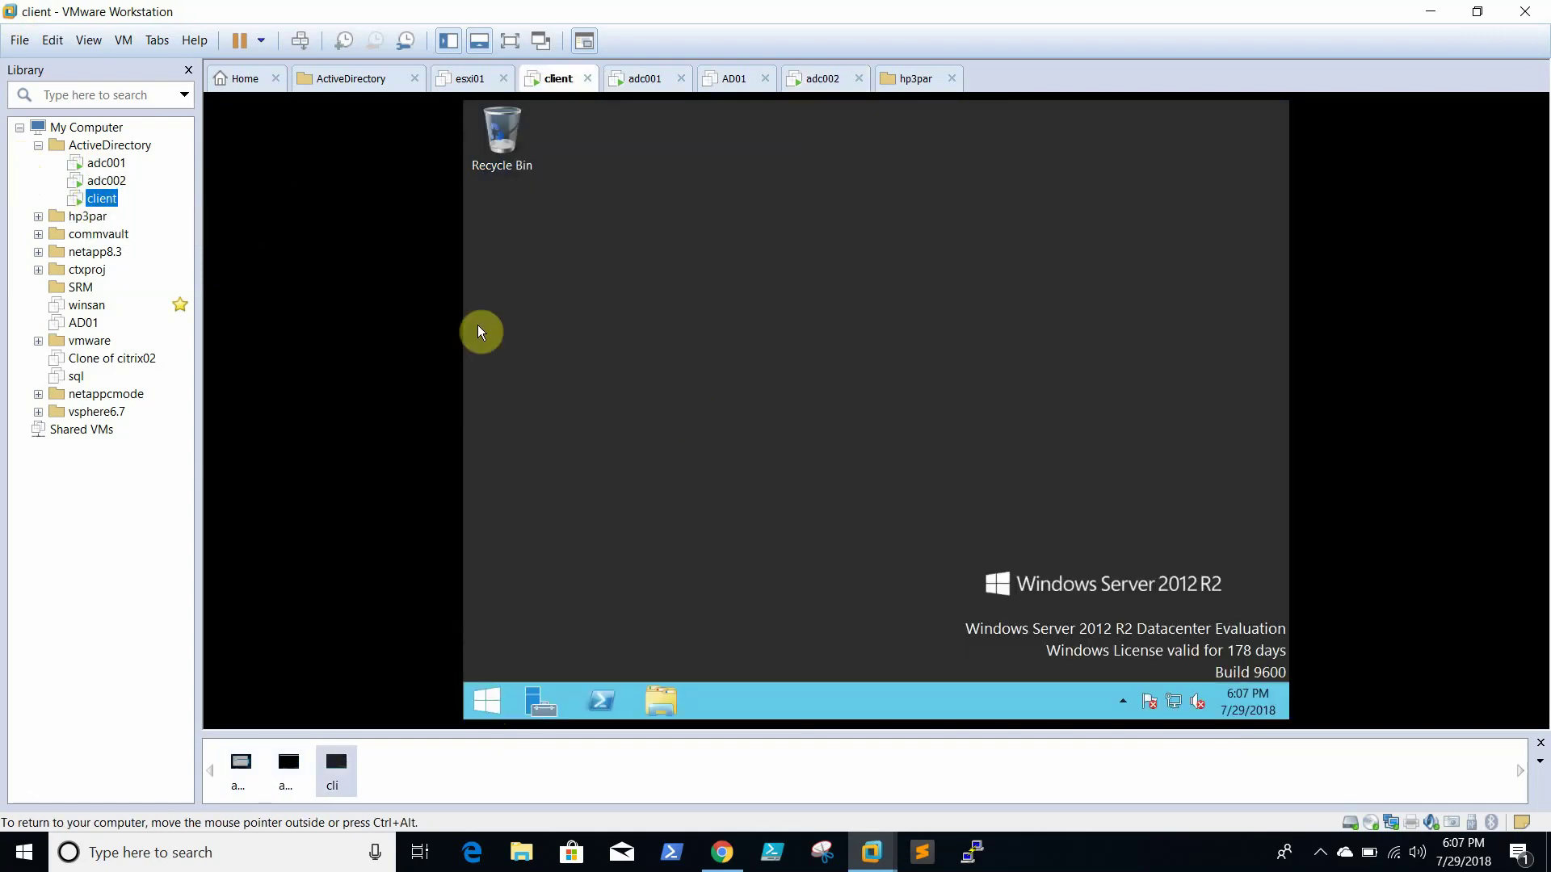
left_click(103, 180)
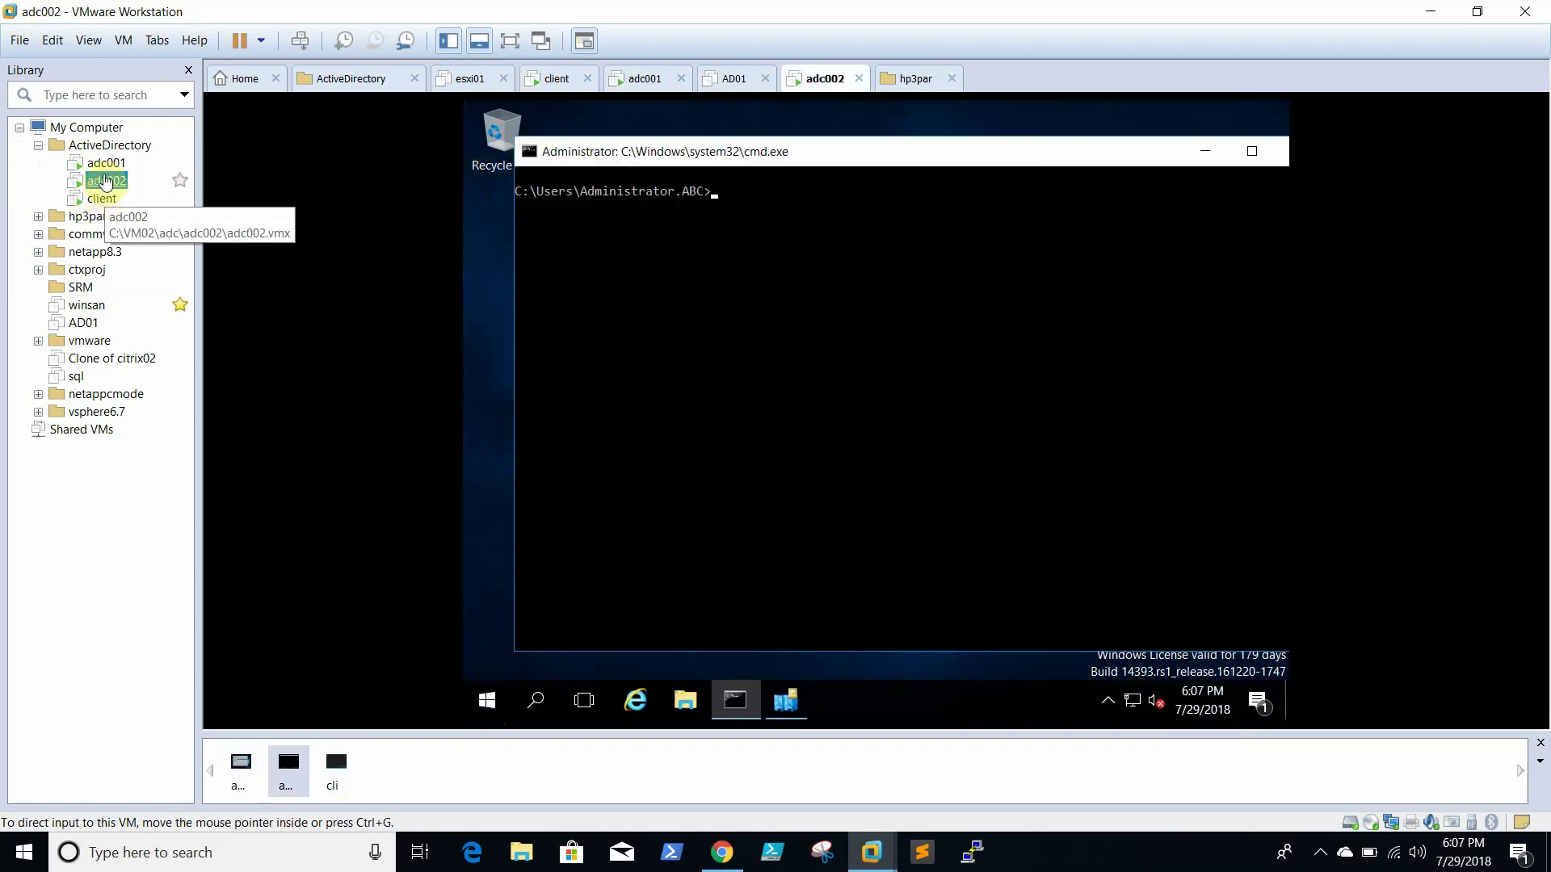
left_click(103, 163)
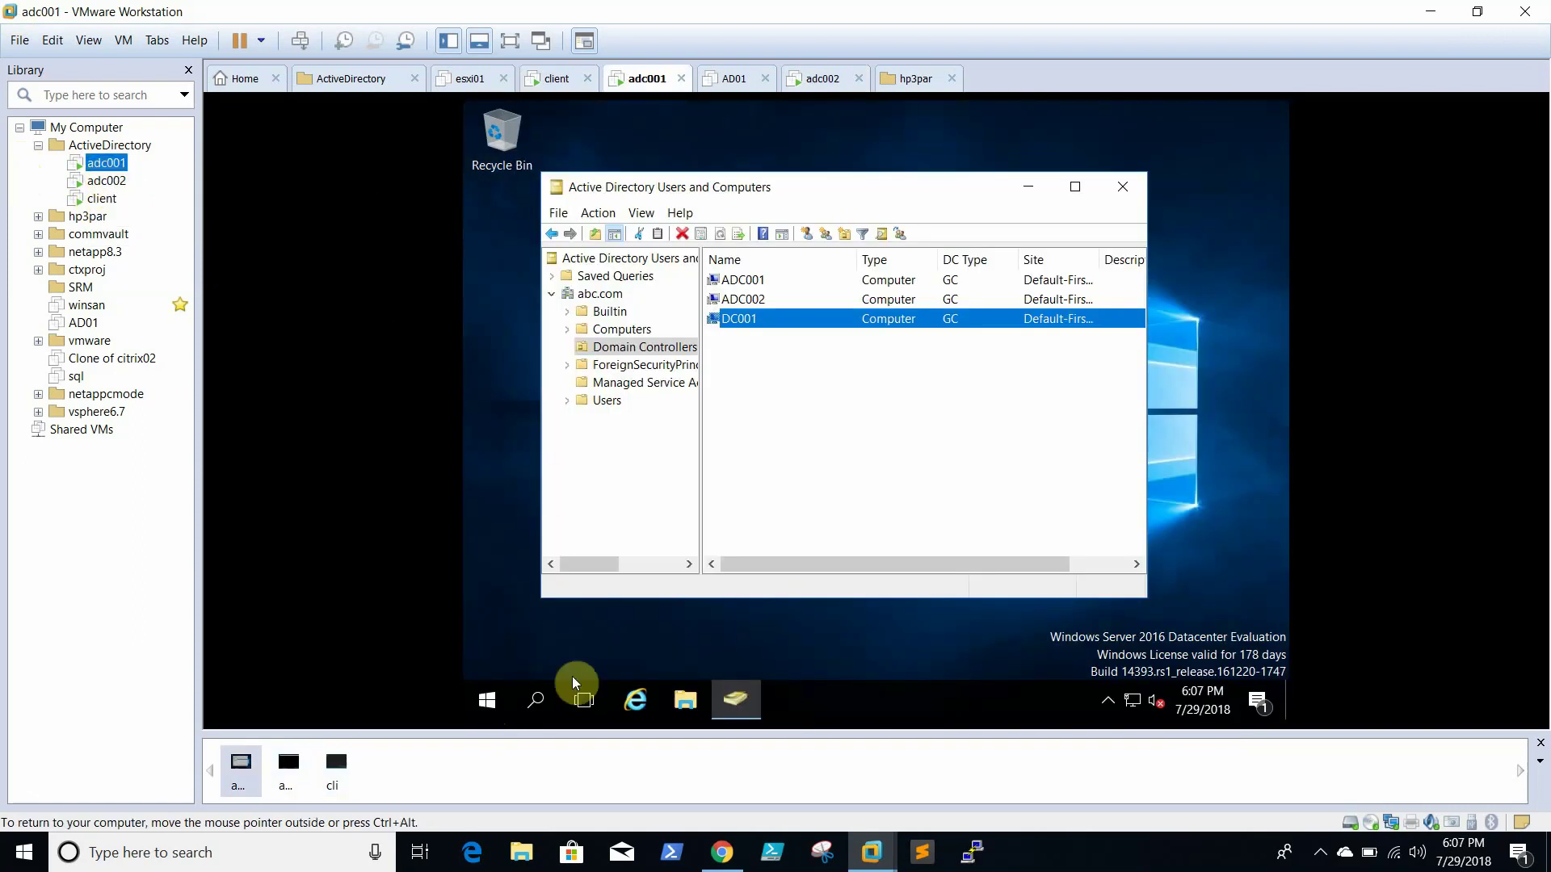
left_click(101, 198)
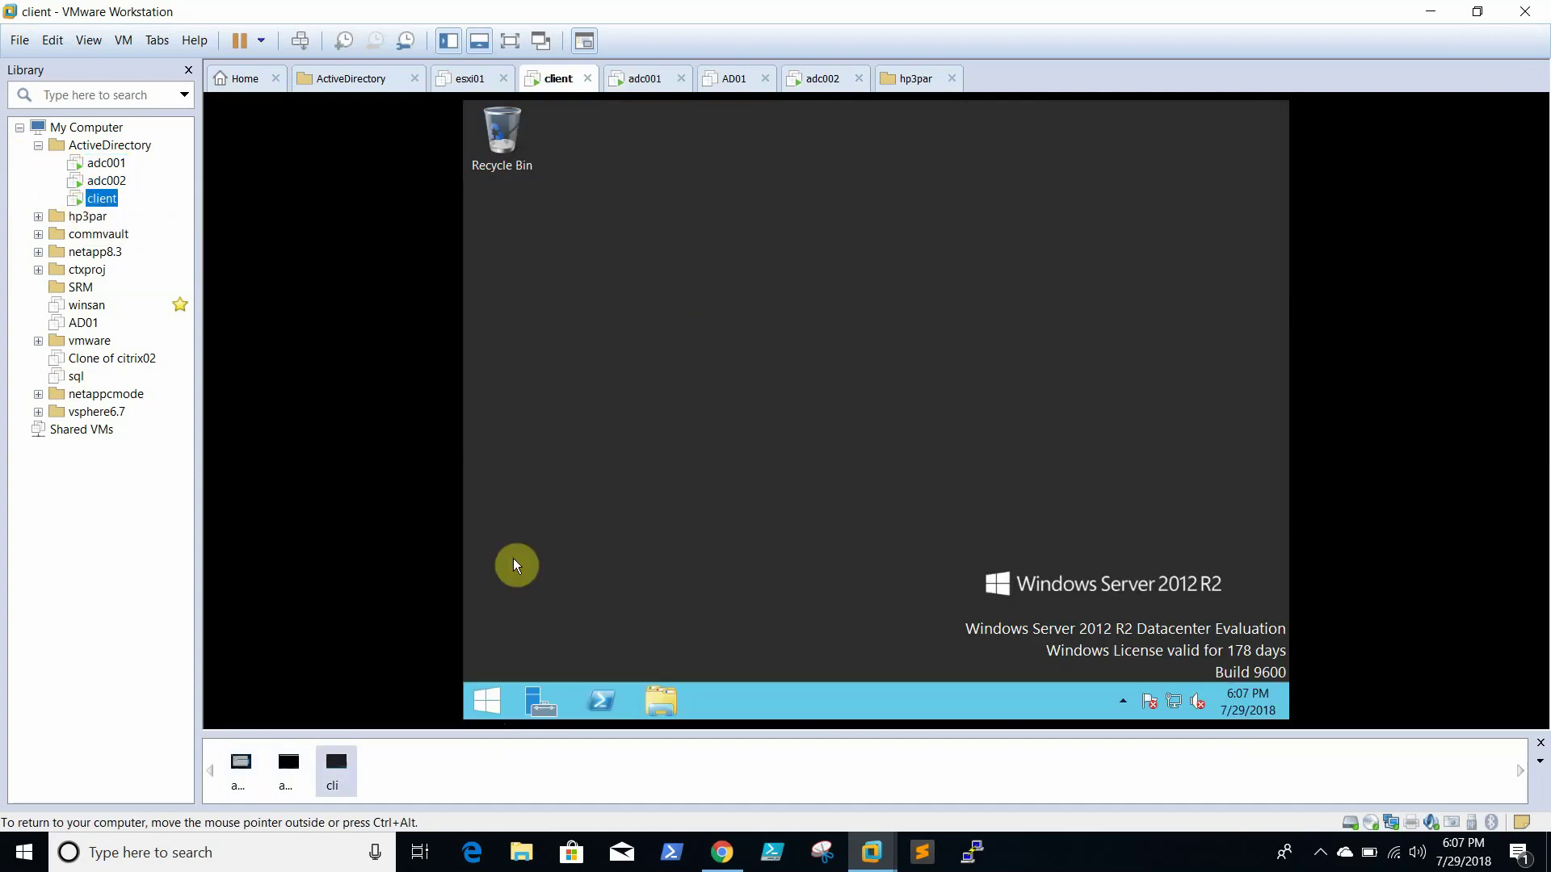
Check domain replication on adc002 with "repadmin /replsummary" and close the command window.
left_click(103, 180)
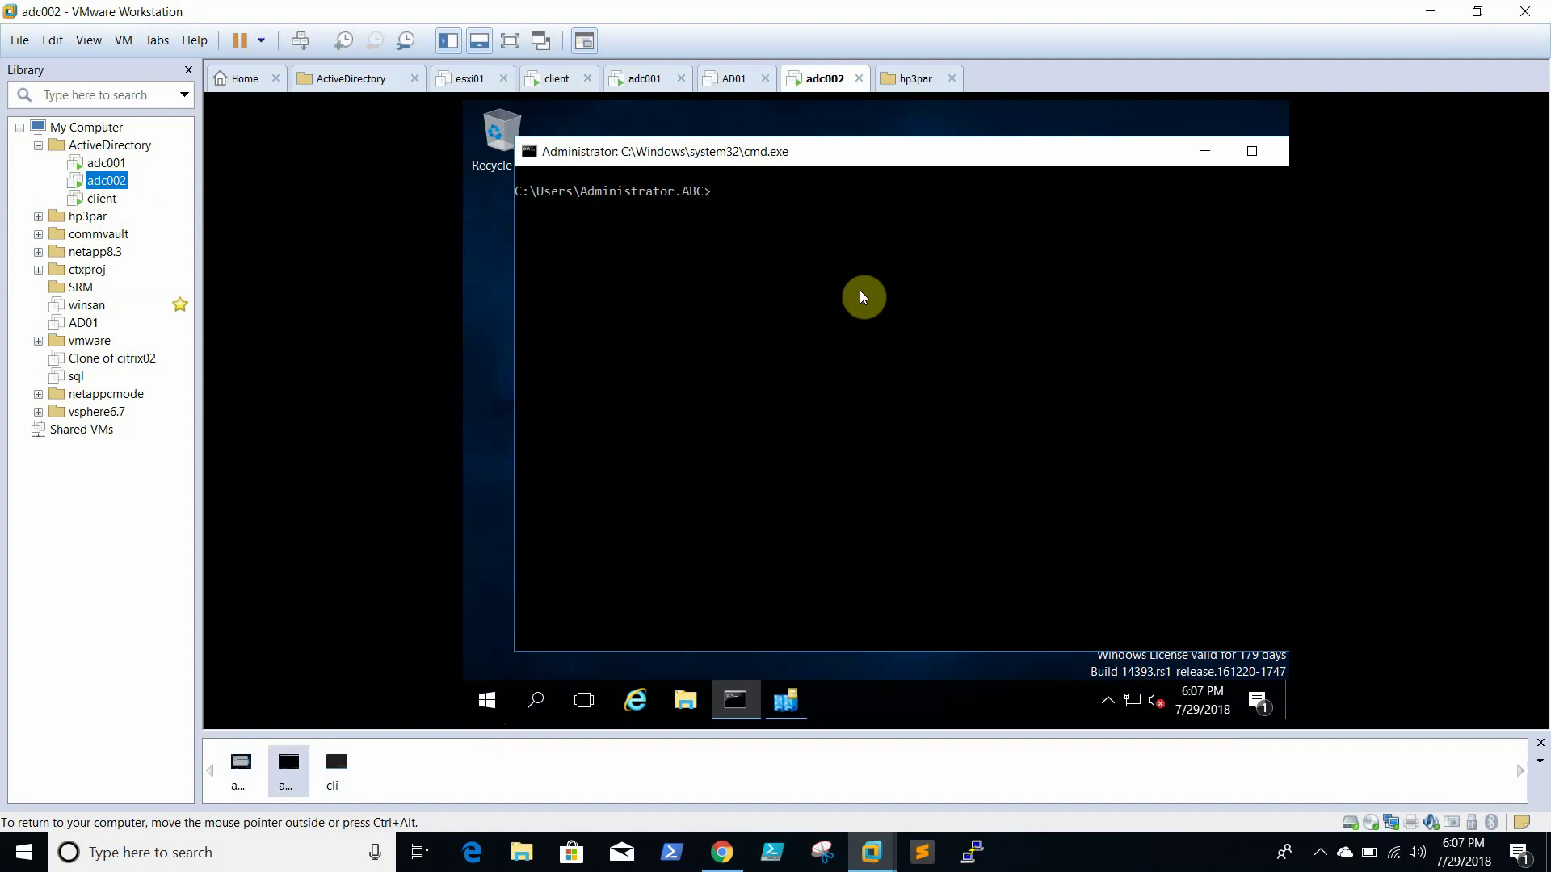
type("repadmin /replsummary")
key("Return")
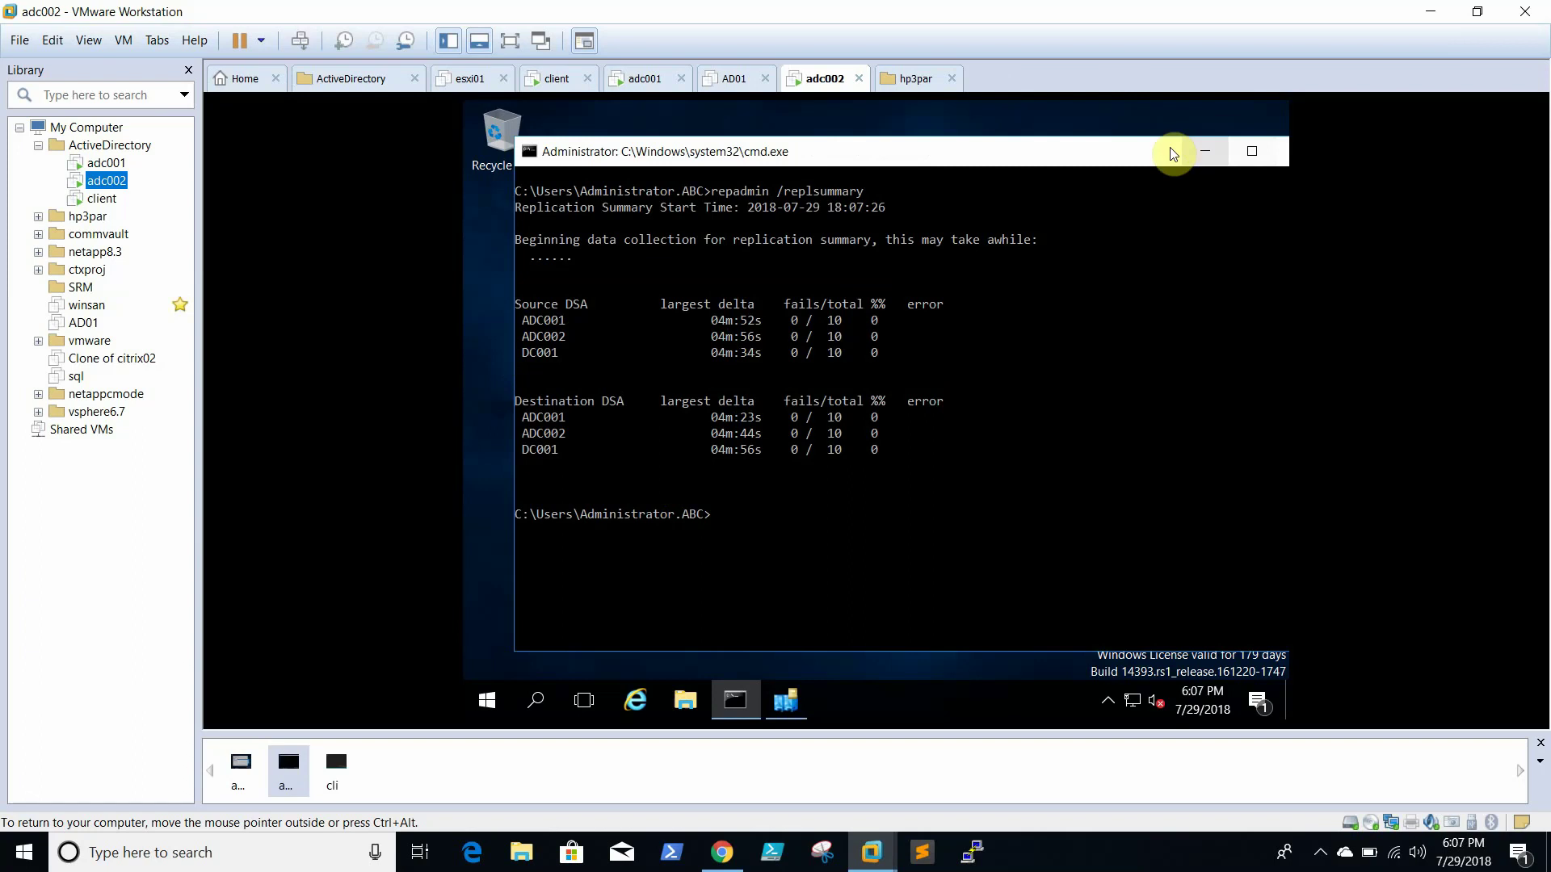
left_click_drag(1143, 152, 1089, 130)
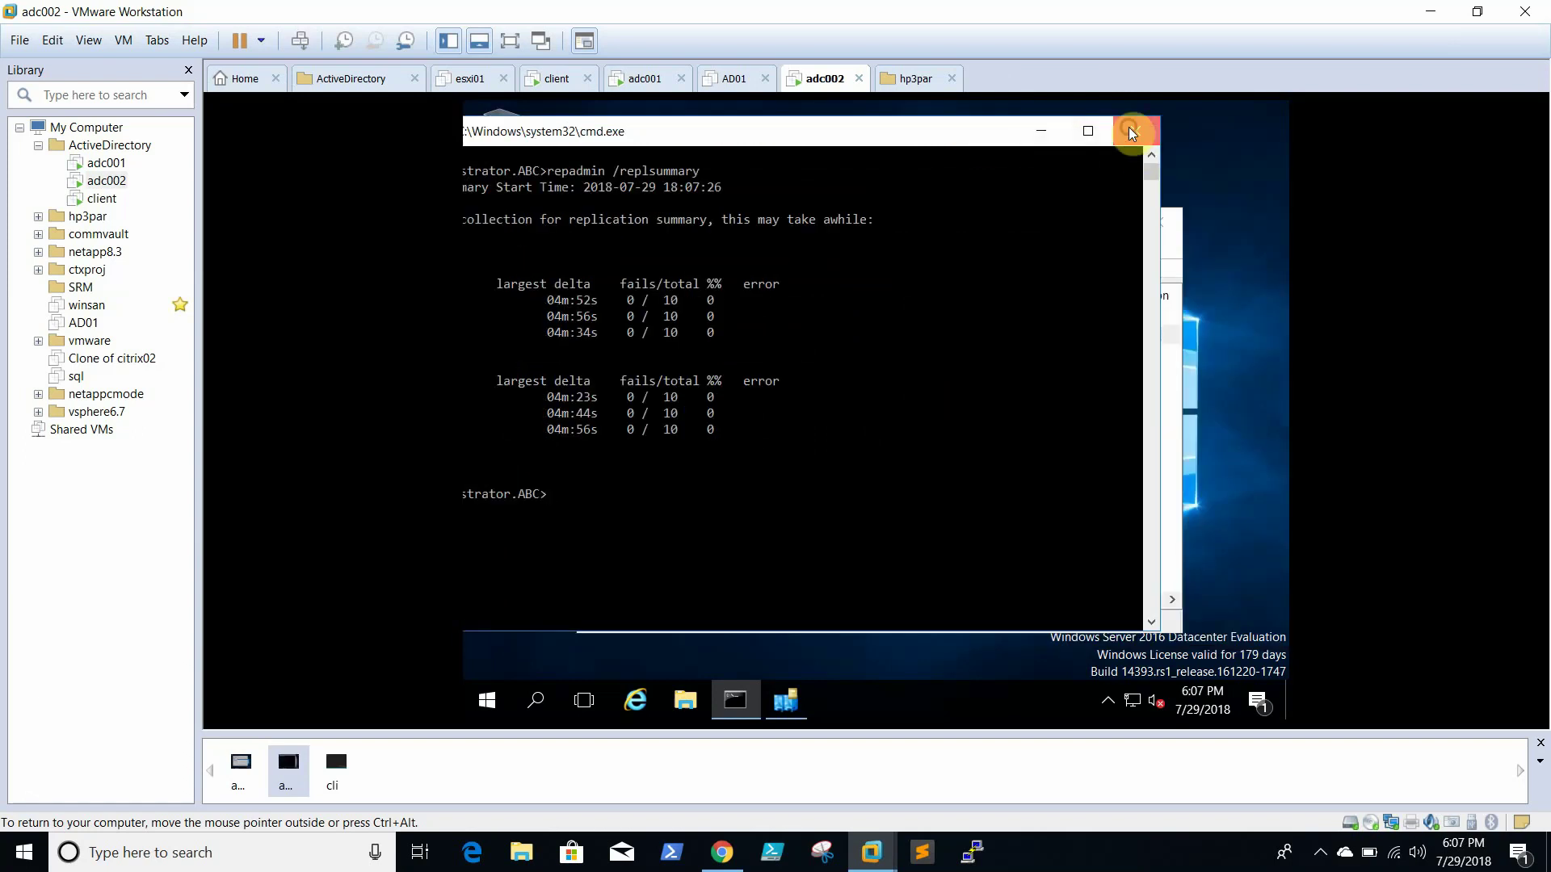
left_click(1140, 128)
Minimise Active Directory Users and Computers on adc001 and shut down the guest of the client virtual machine.
left_click(106, 162)
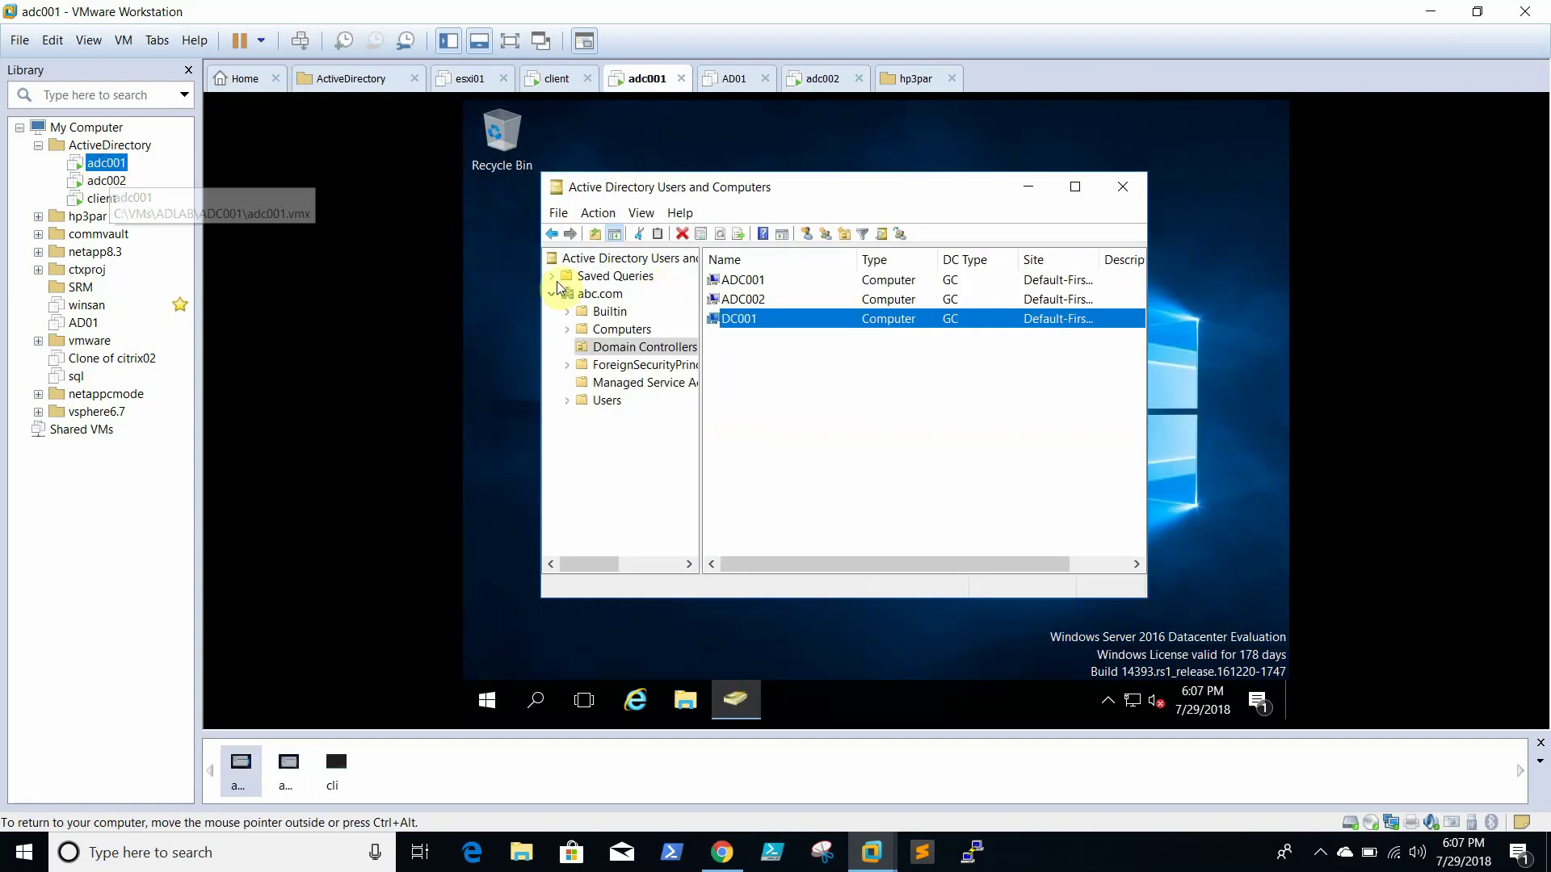
left_click(1024, 189)
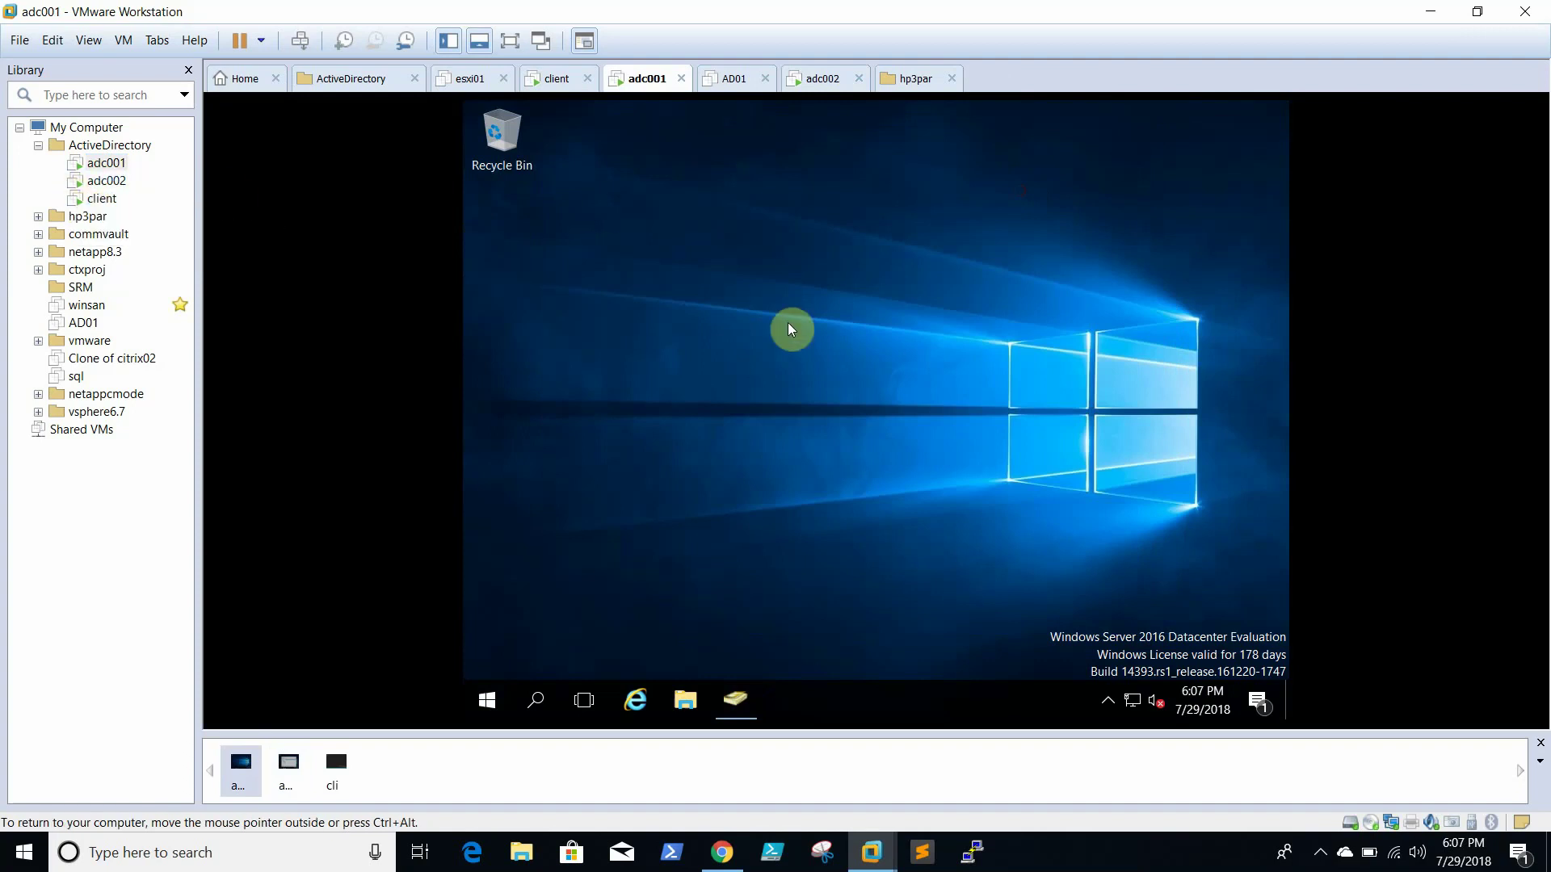
left_click(101, 199)
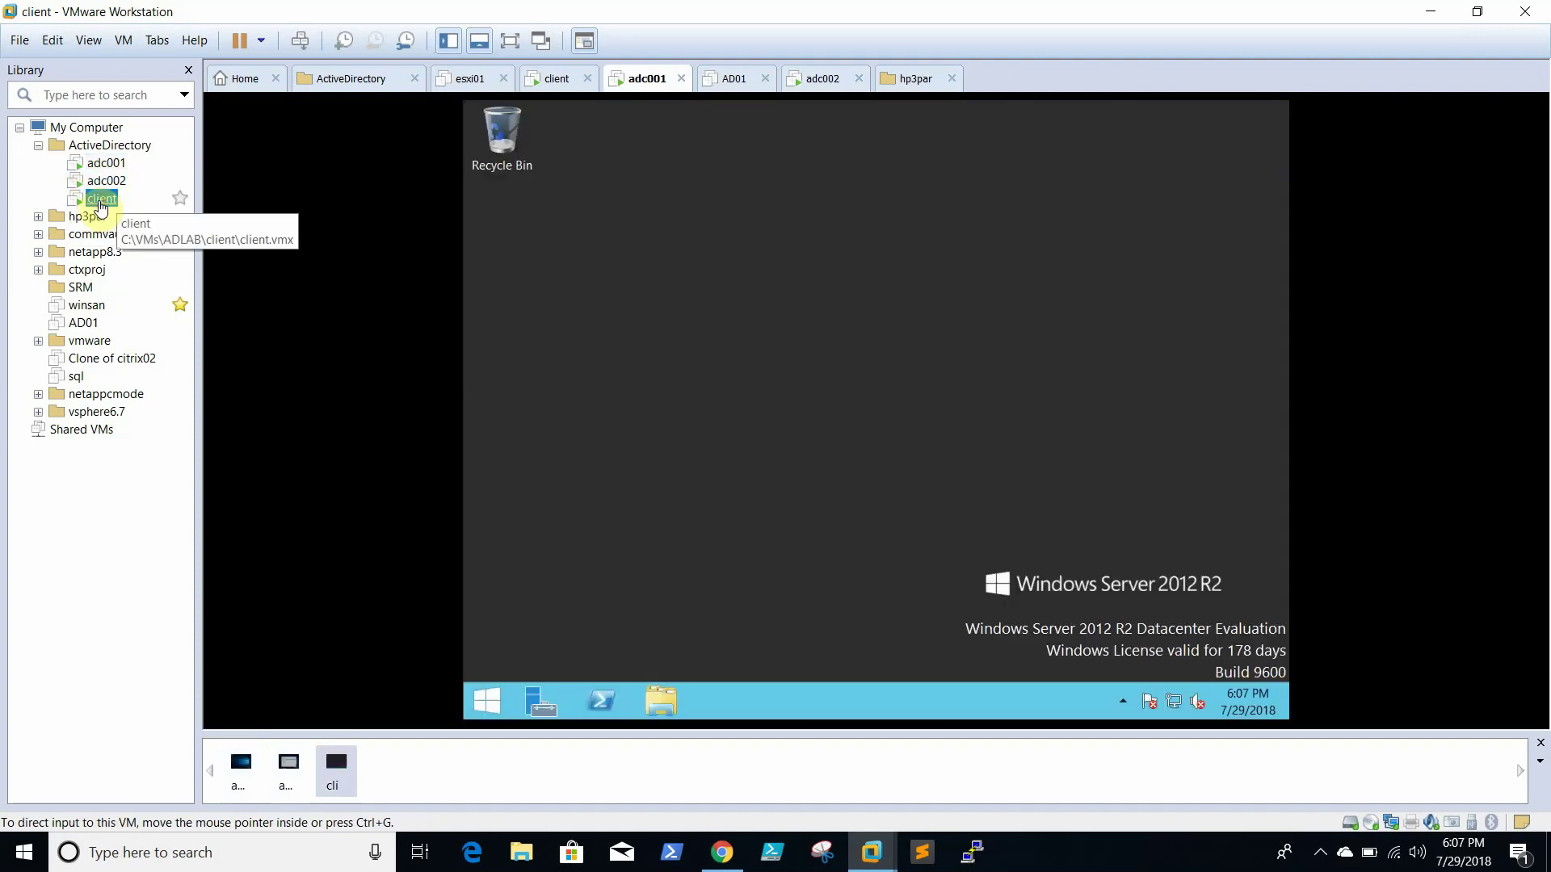
right_click(101, 207)
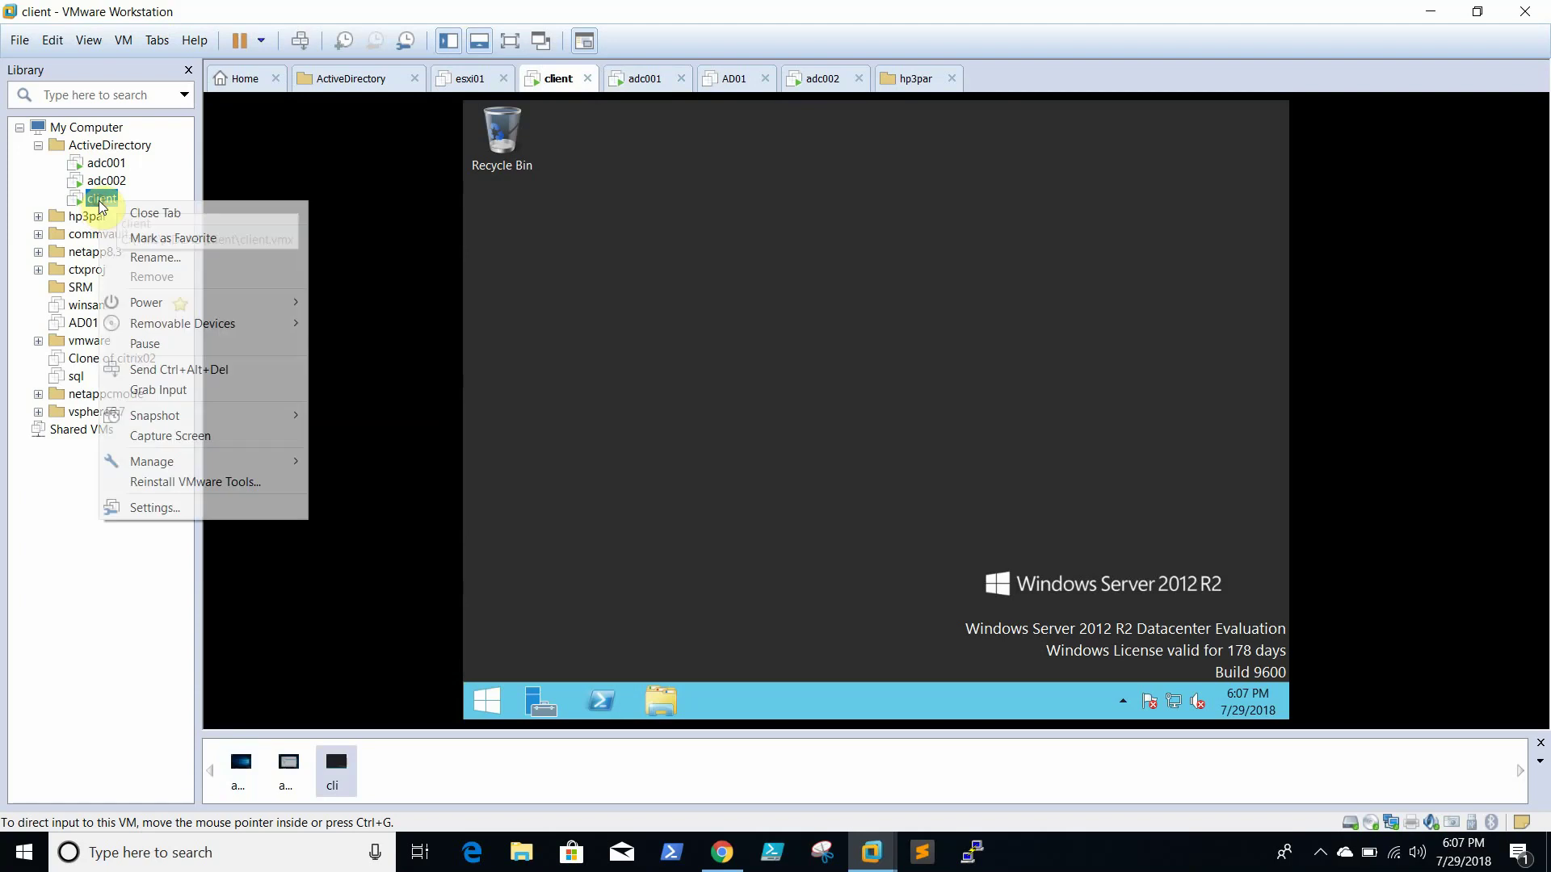
mouse_move(255, 307)
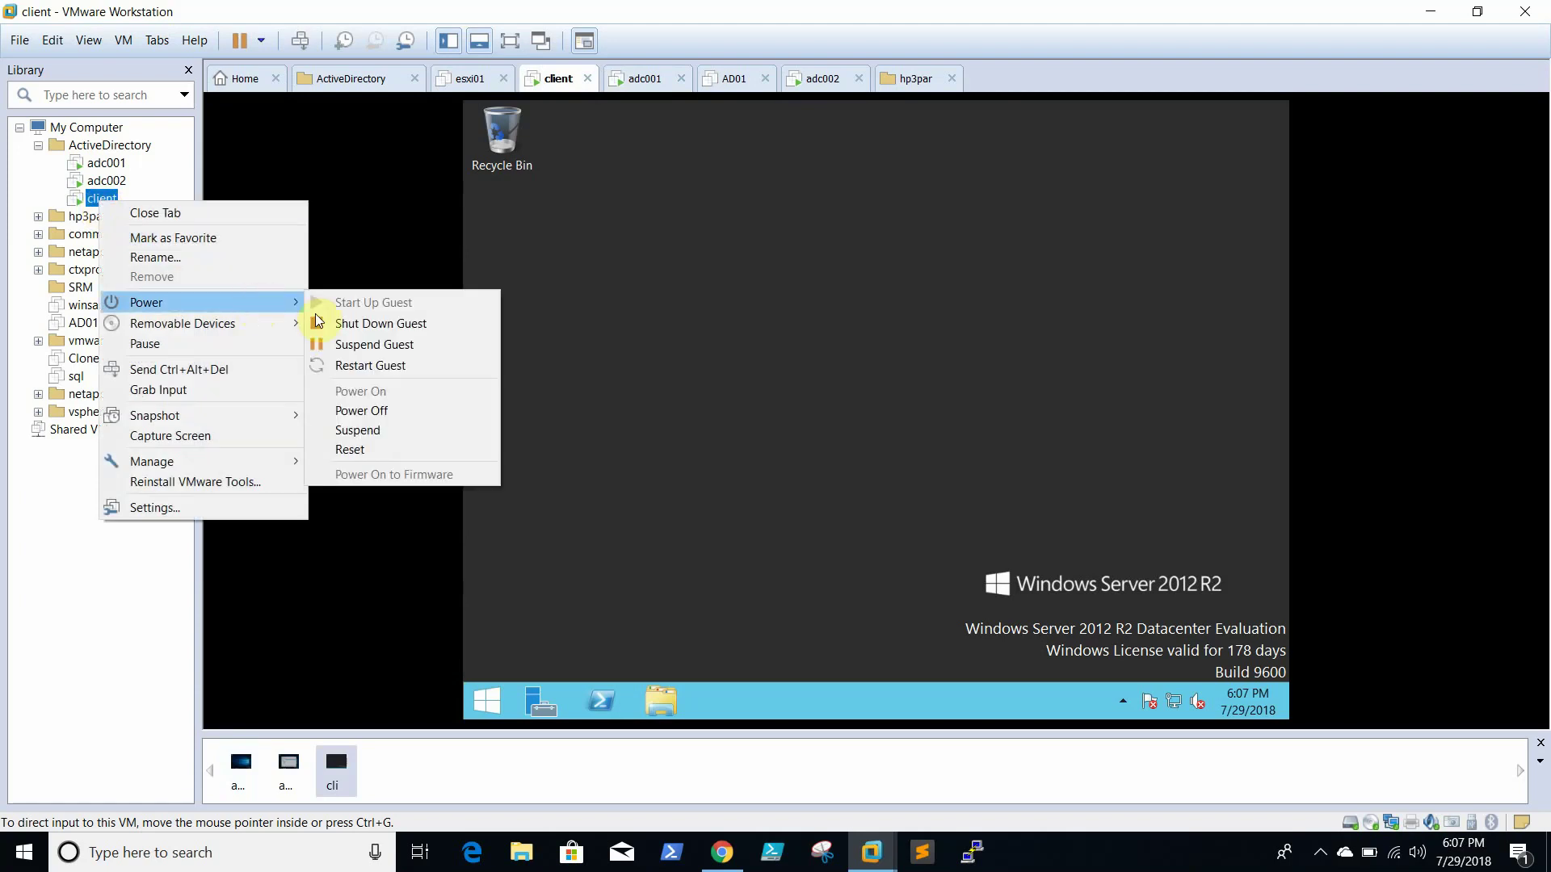
left_click(376, 325)
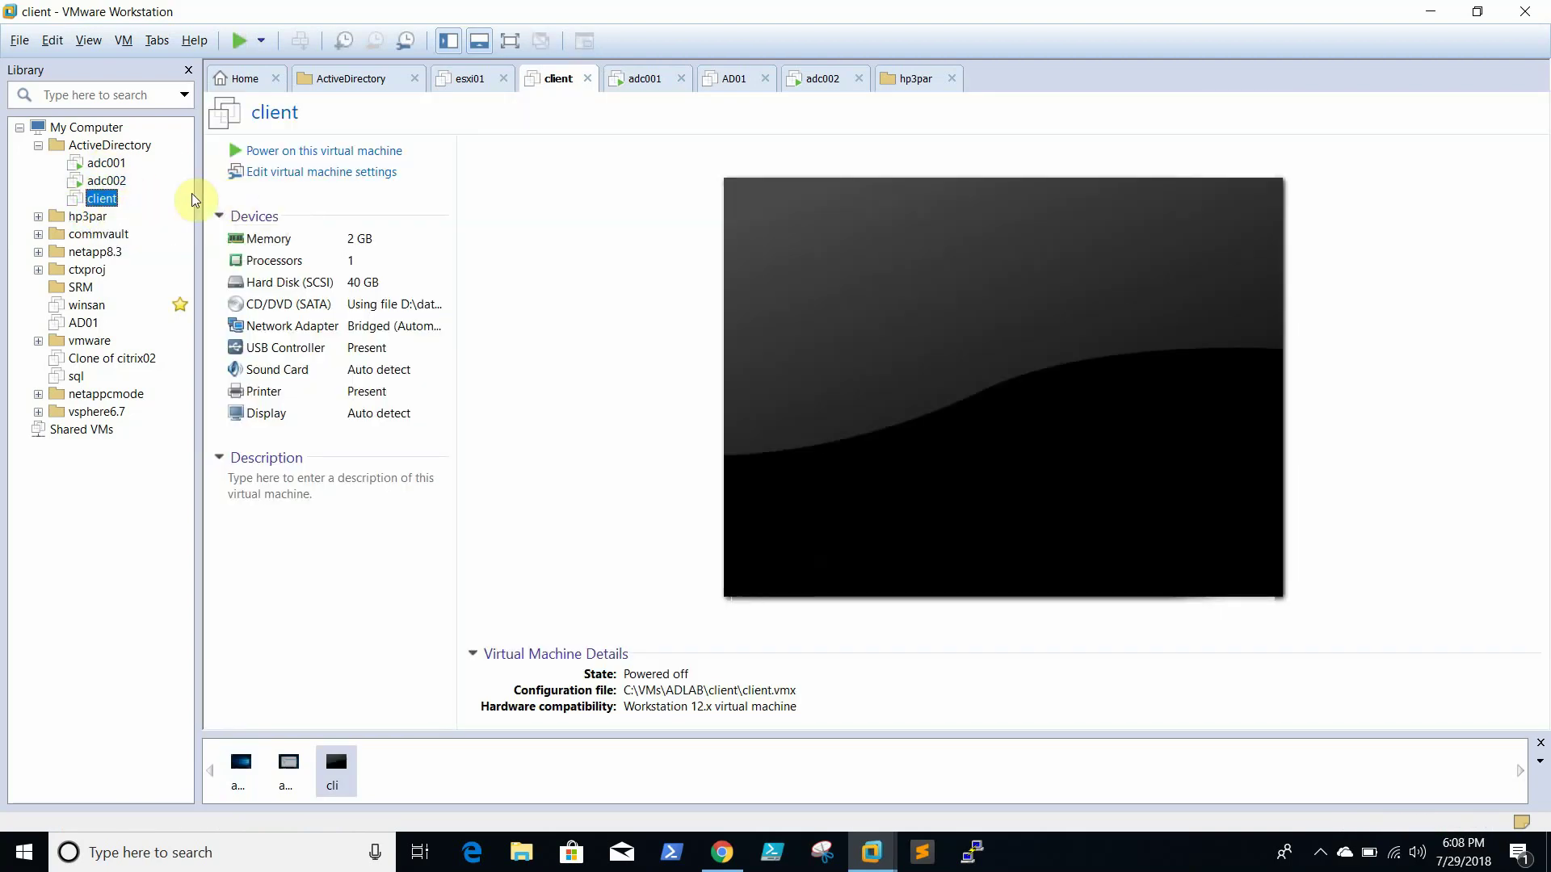
Open a Command Prompt on the adc001 virtual machine by searching for "cmd".
left_click(100, 165)
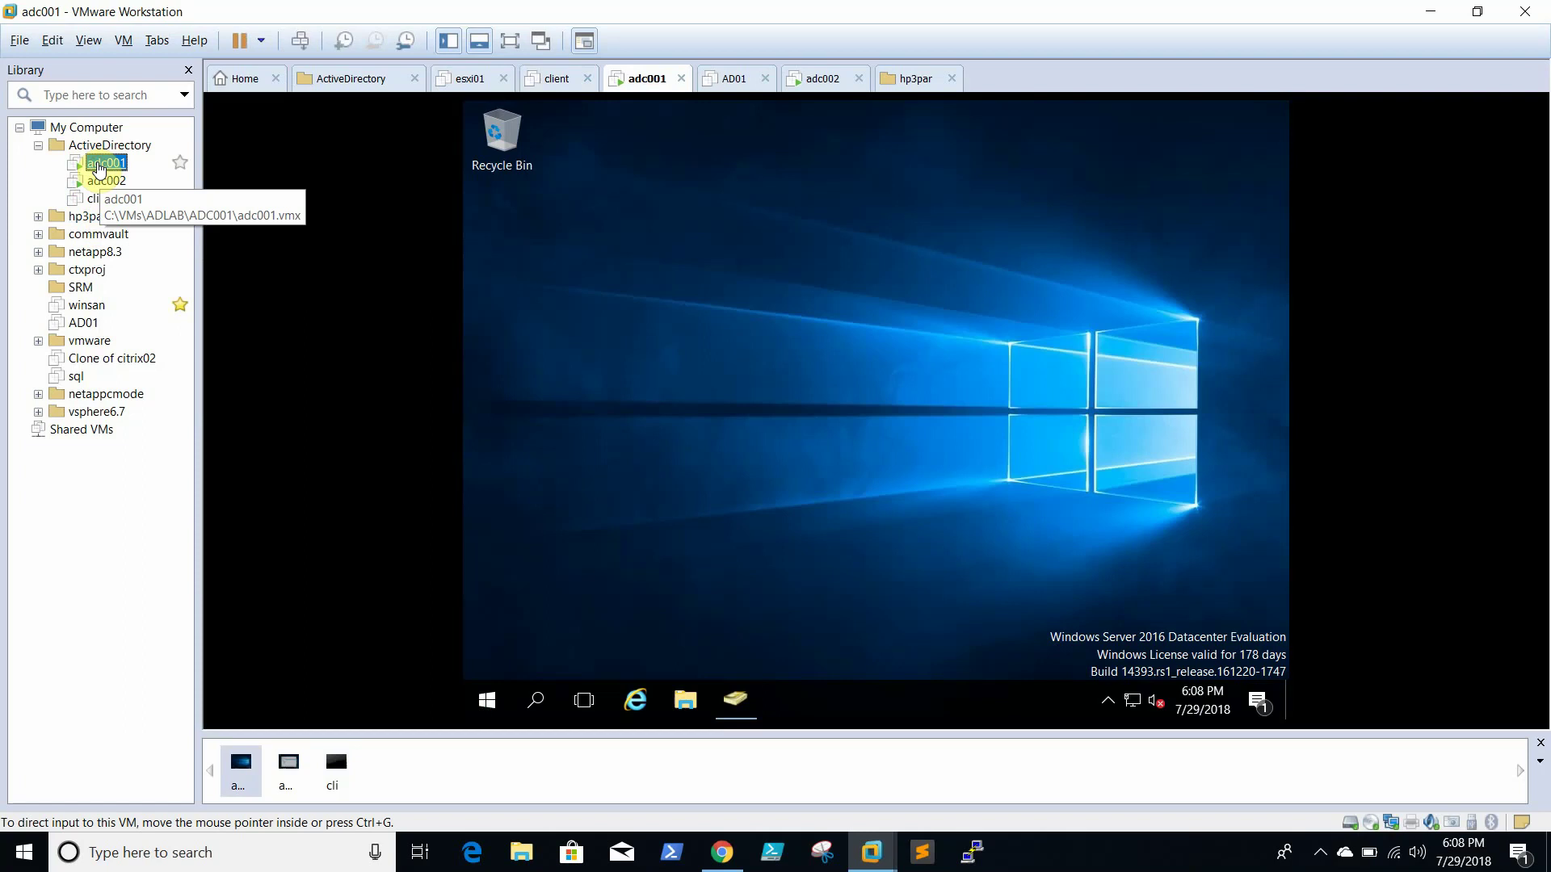
left_click(486, 703)
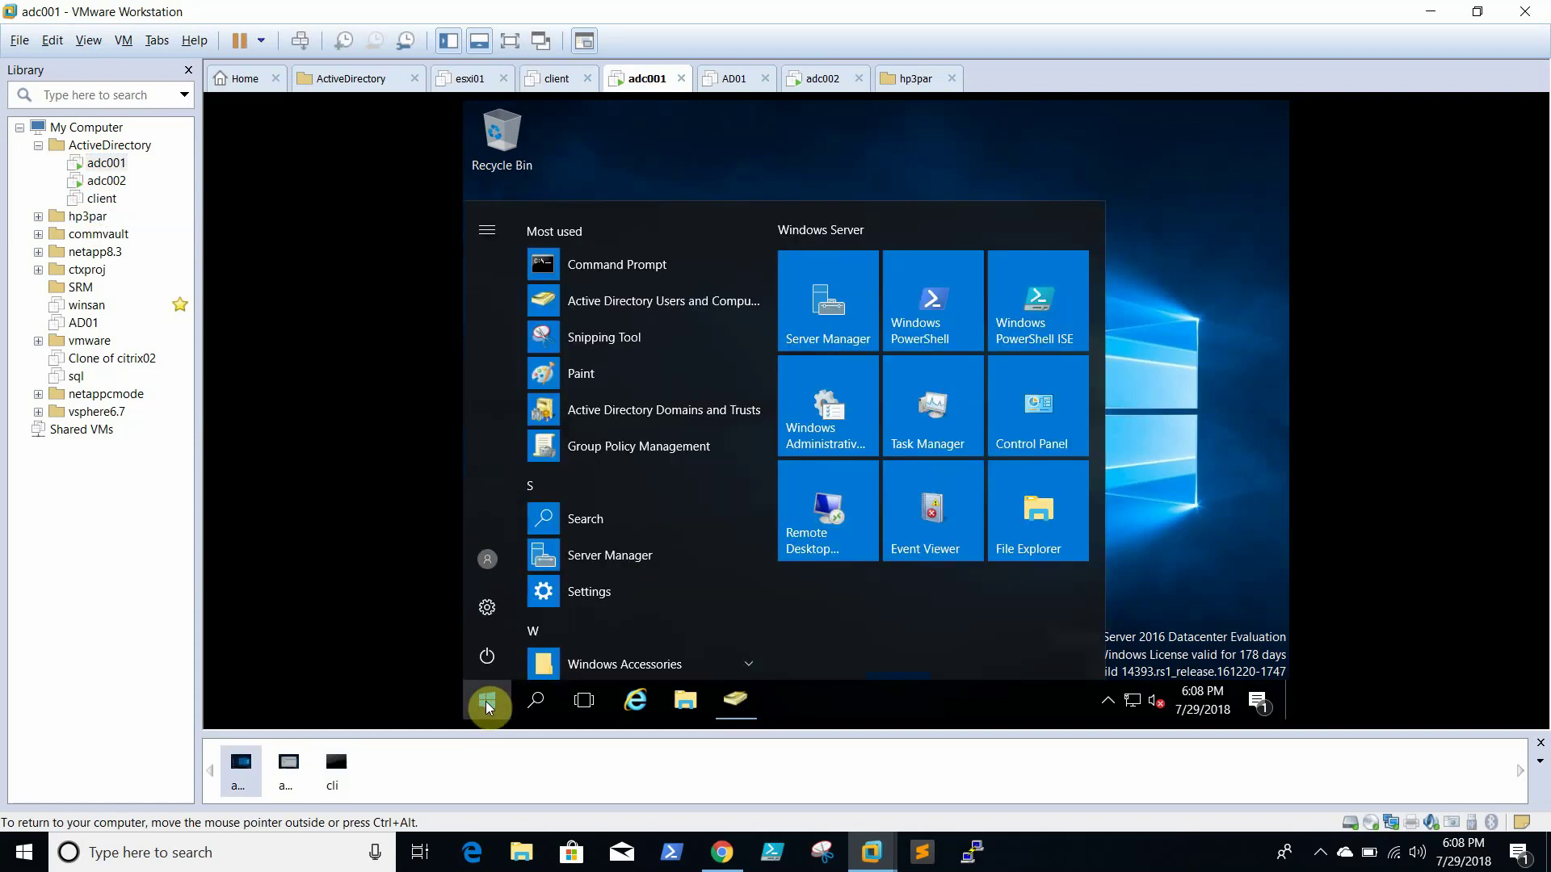
right_click(487, 701)
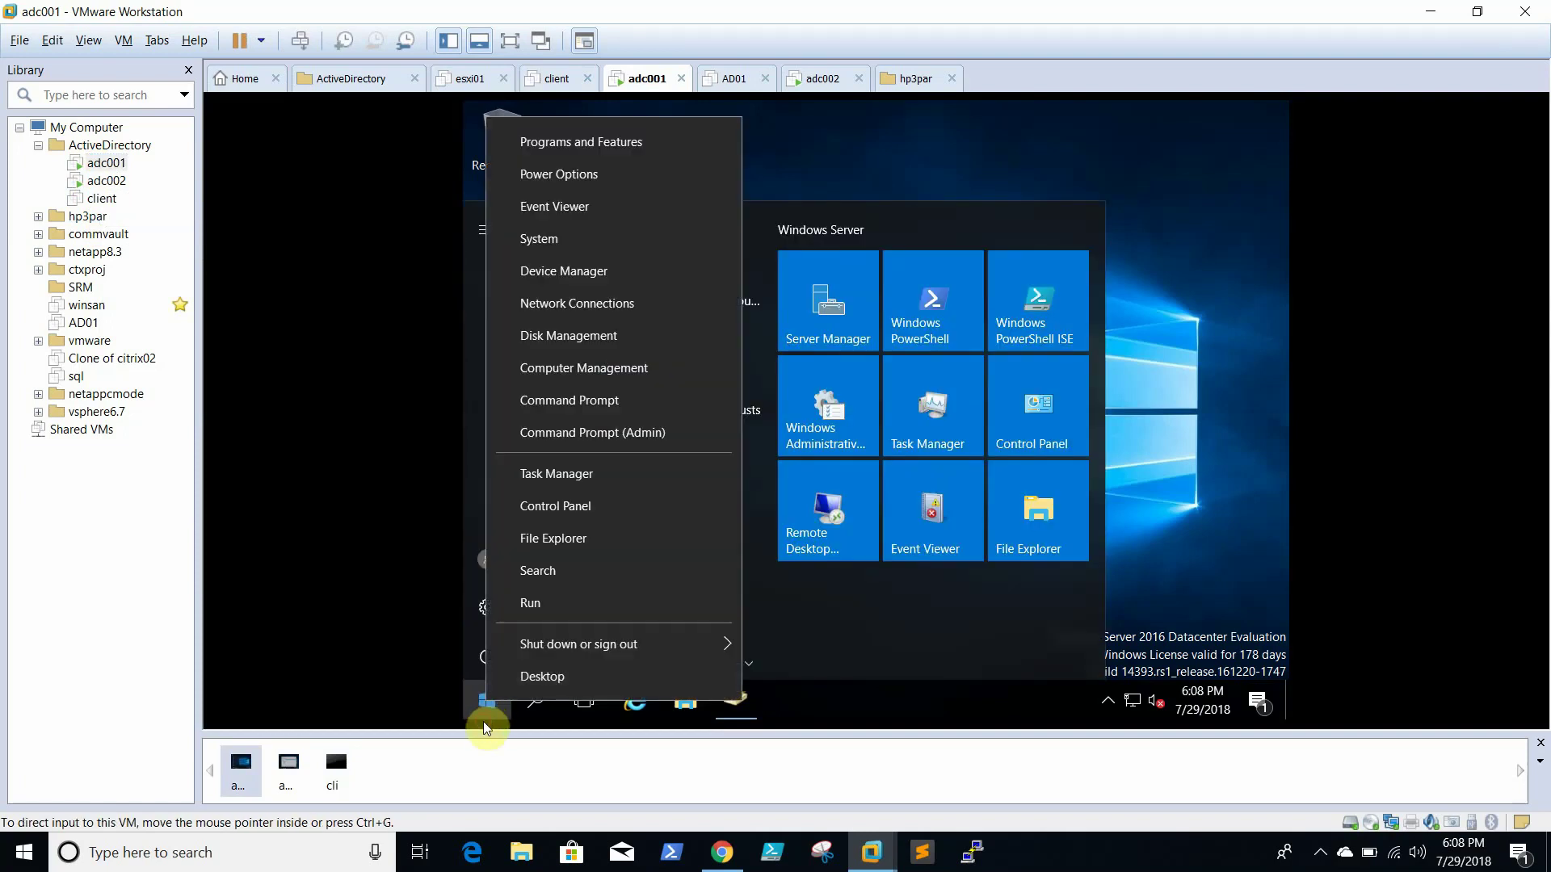
left_click(485, 701)
left_click(484, 701)
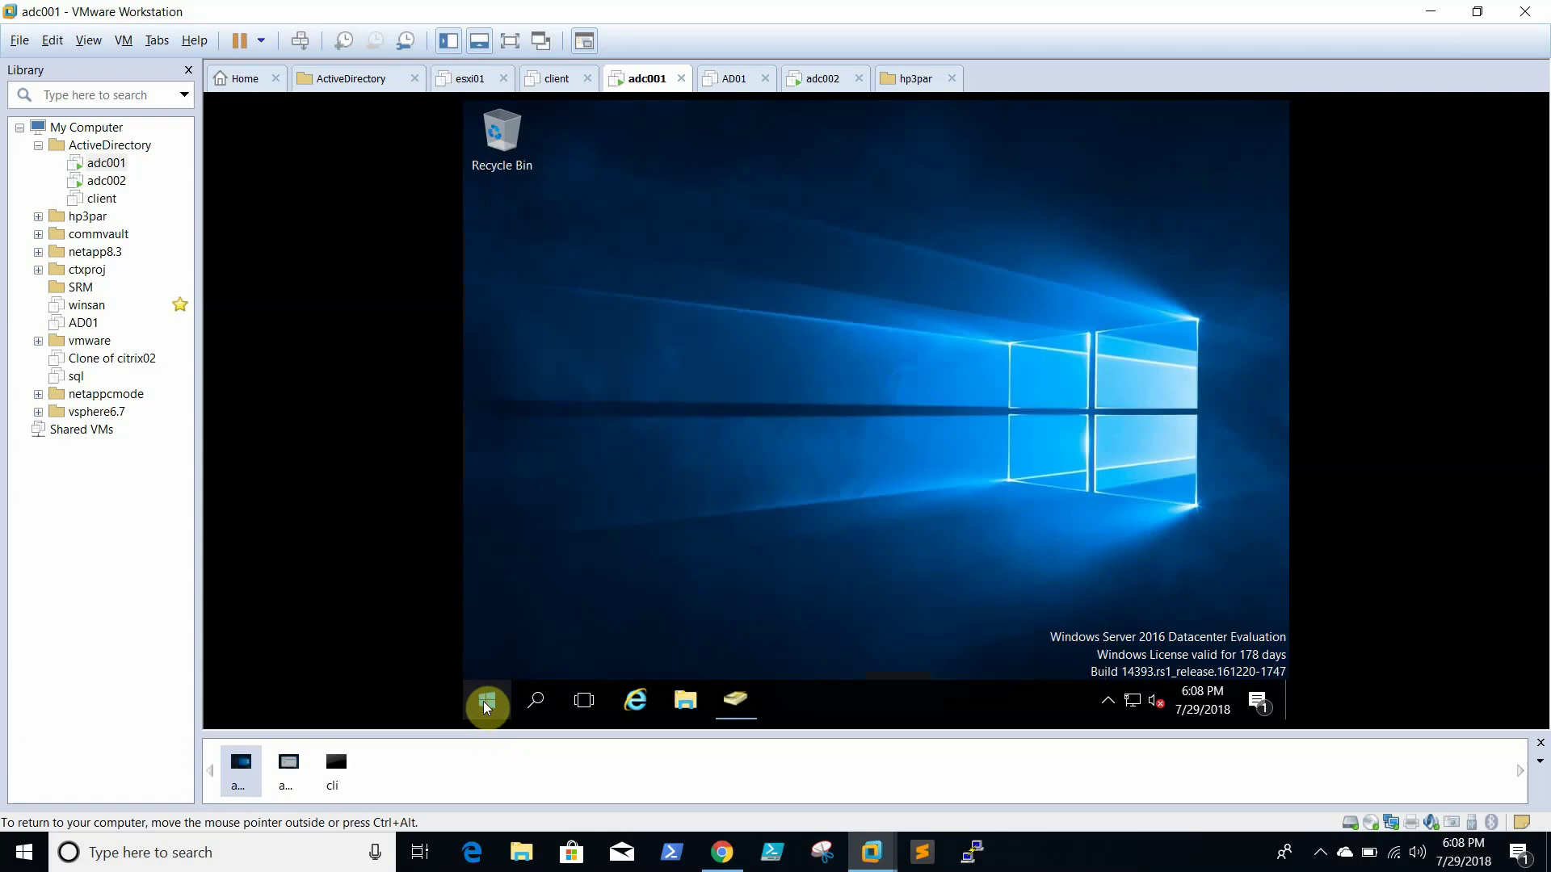
left_click(485, 703)
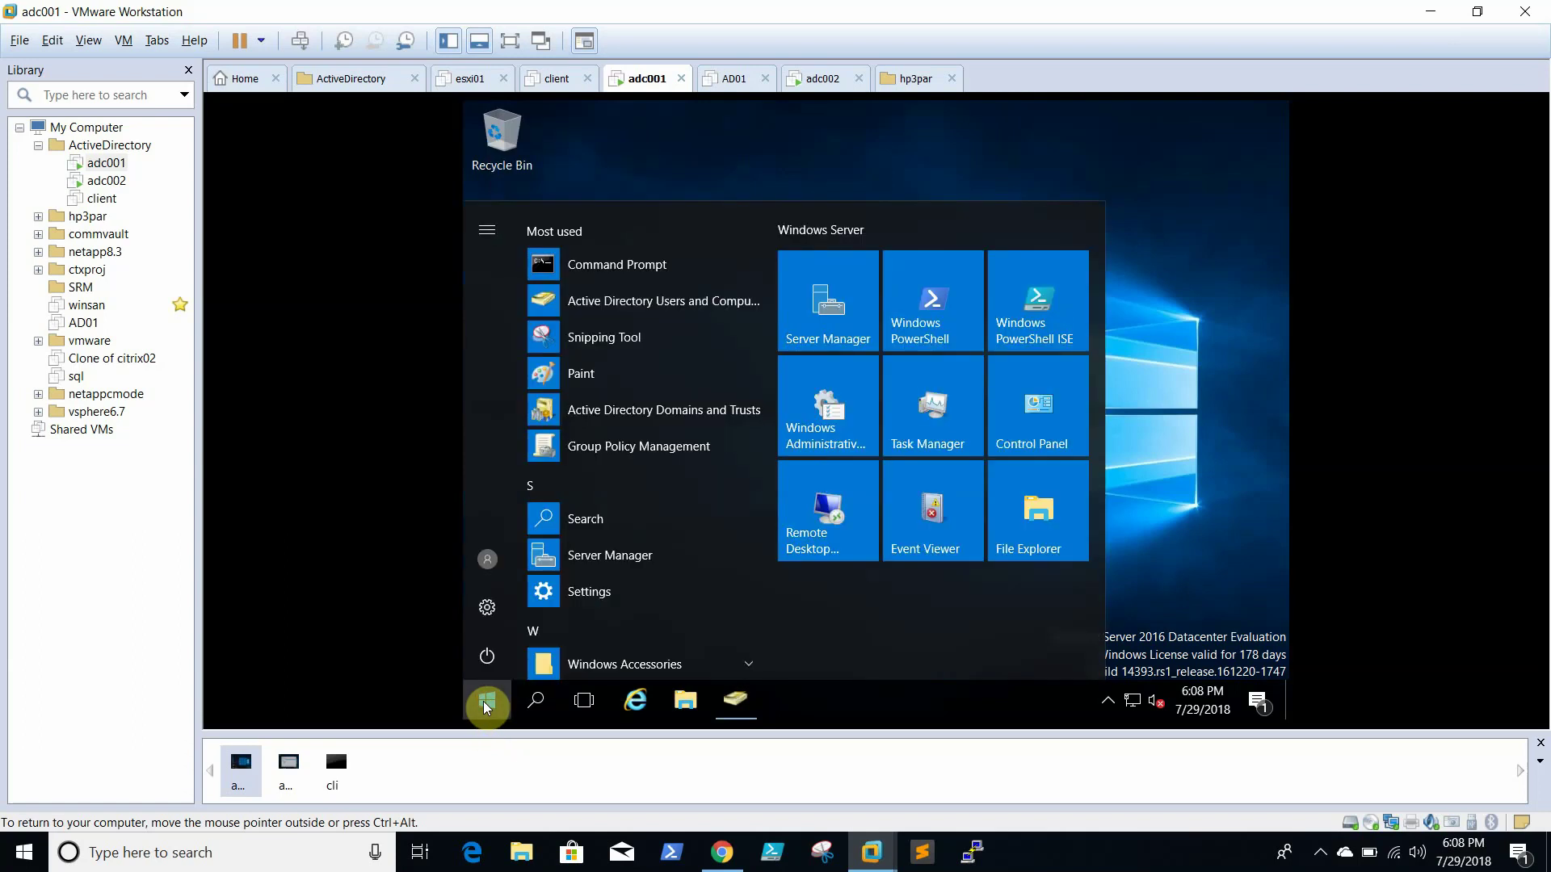
type("cmd")
key("Return")
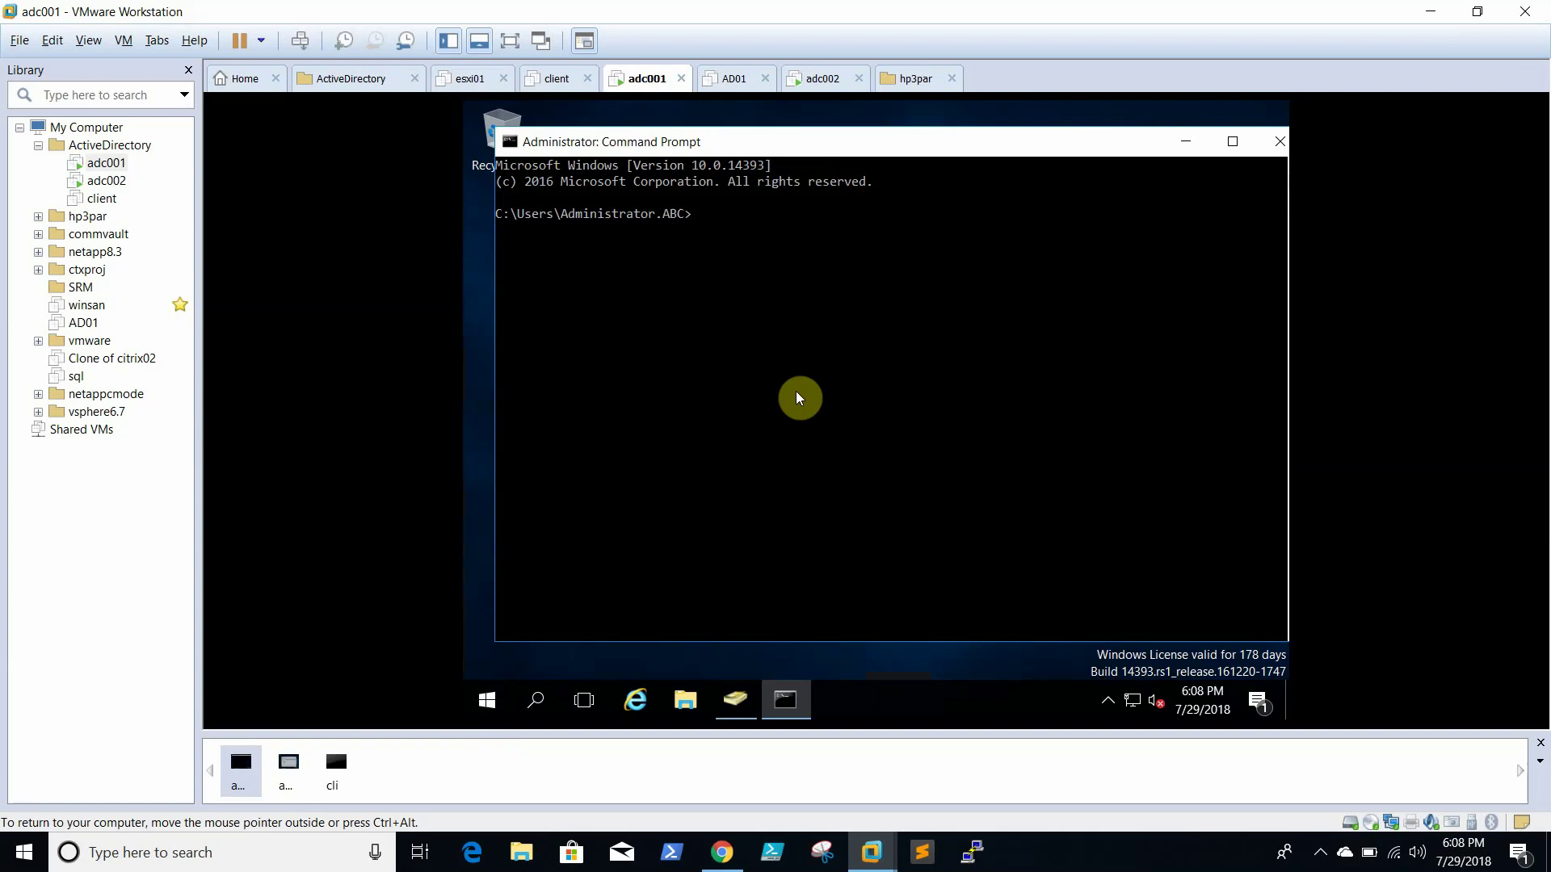
Run "repadmin /replsummary" on adc001 to check replication with the client virtual machine shut down.
type("repadmin /replsummary")
key("Return")
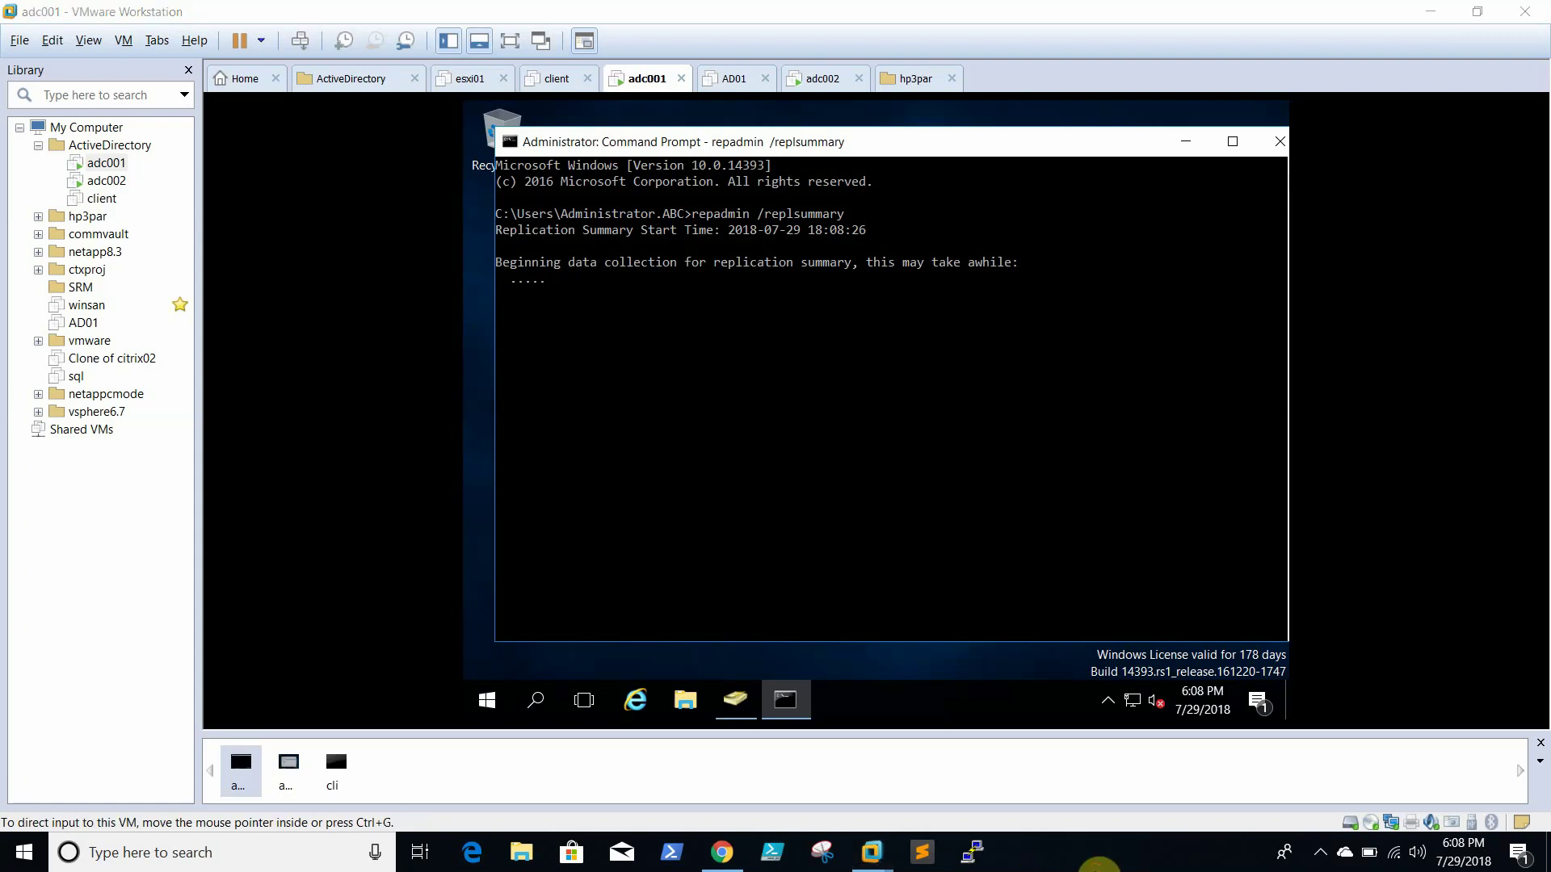
left_click(1320, 853)
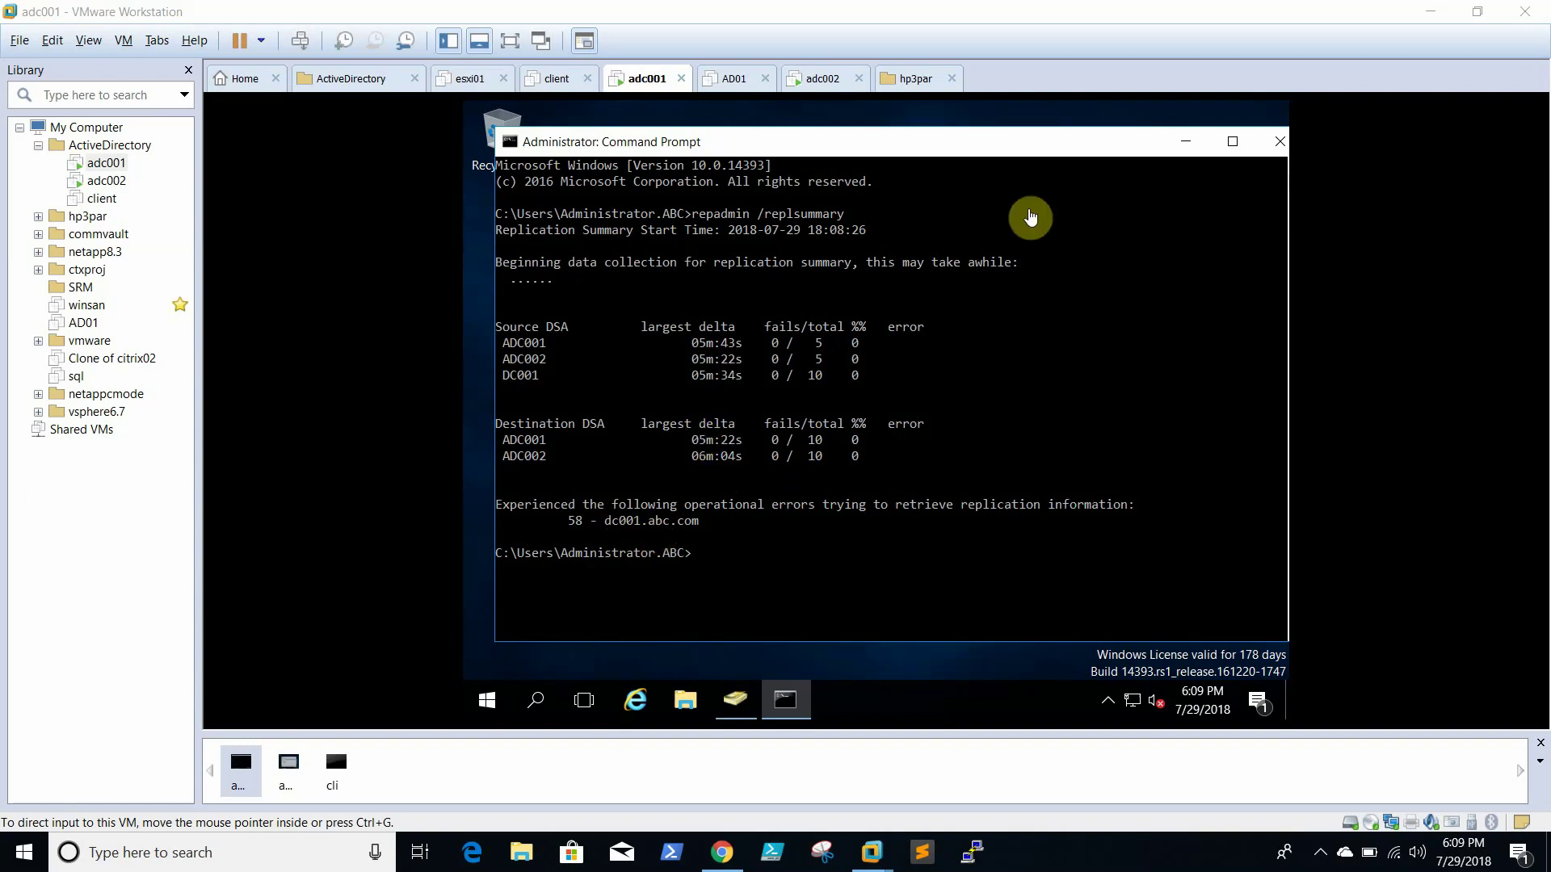
Minimise the Command Prompt and open Active Directory Users and Computers maximised on the Domain Controllers container of abc.com.
left_click(1189, 142)
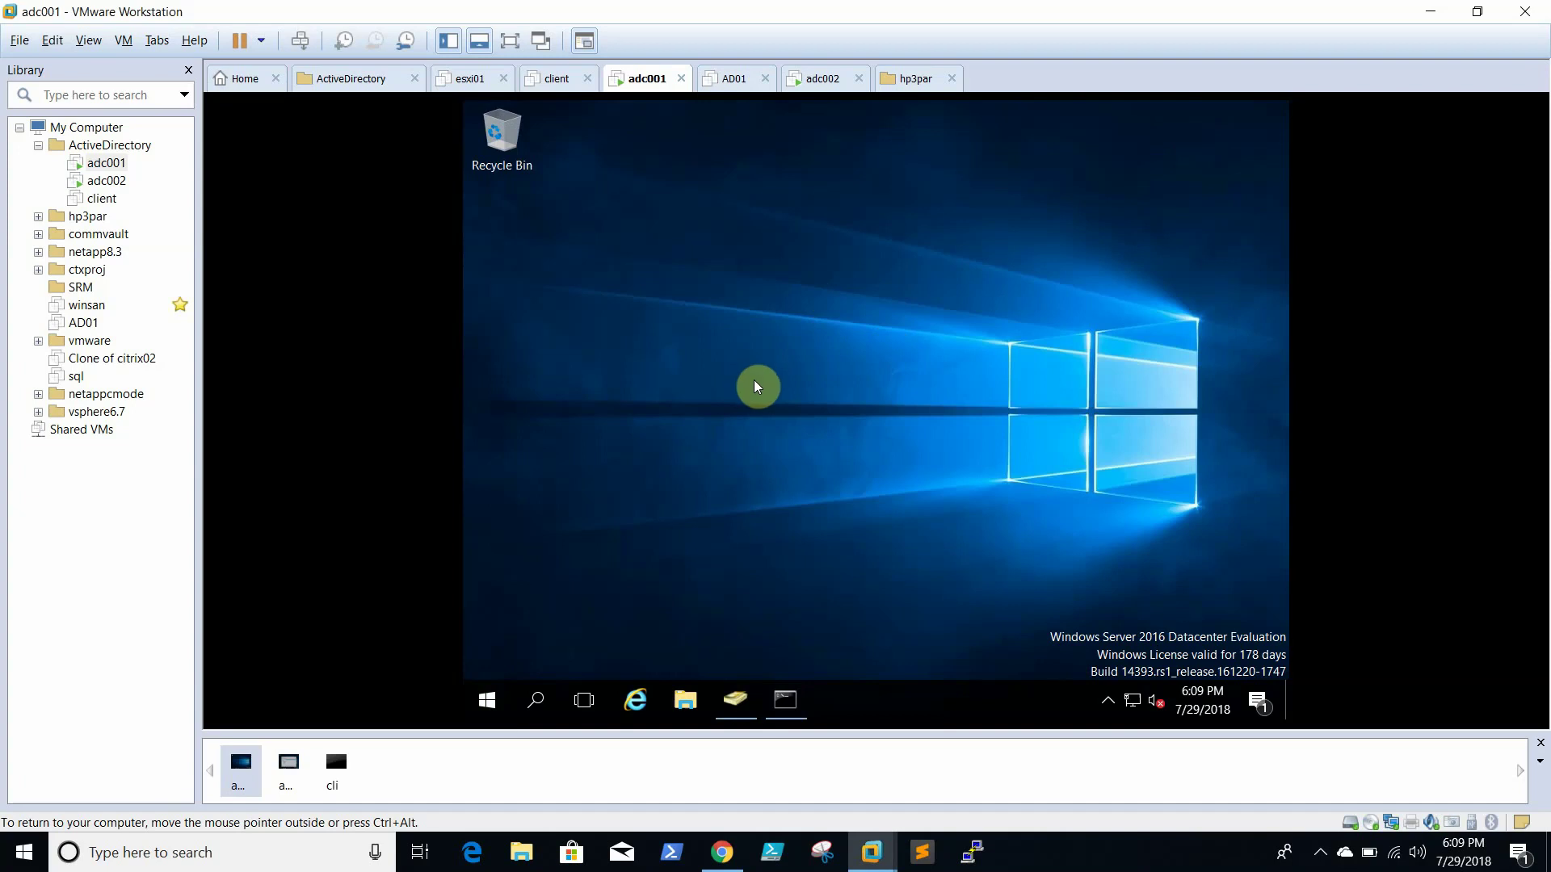
left_click(485, 701)
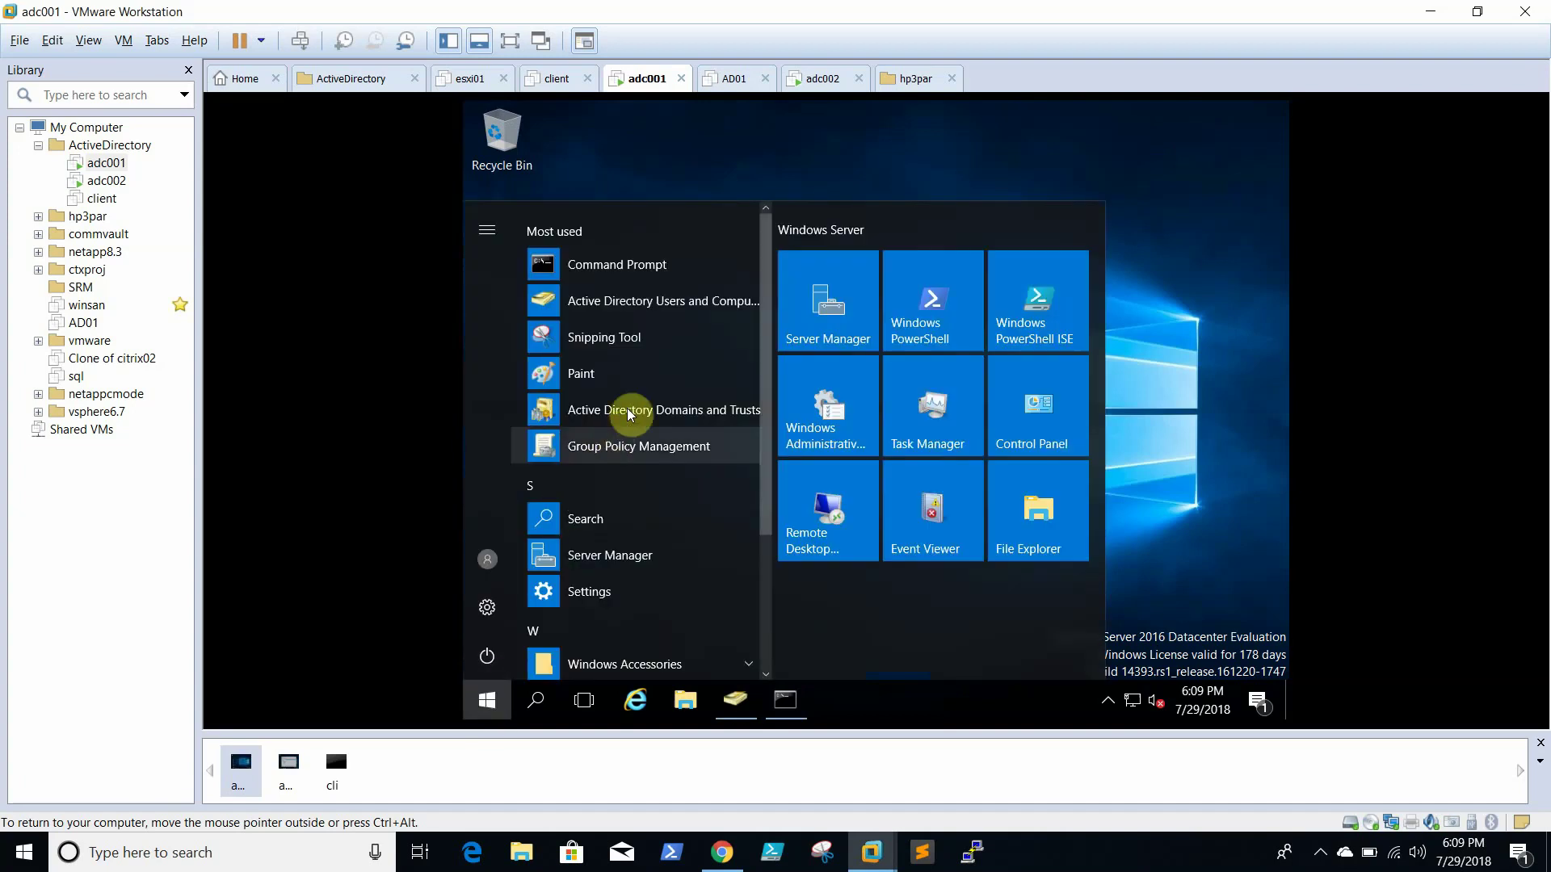
left_click(664, 304)
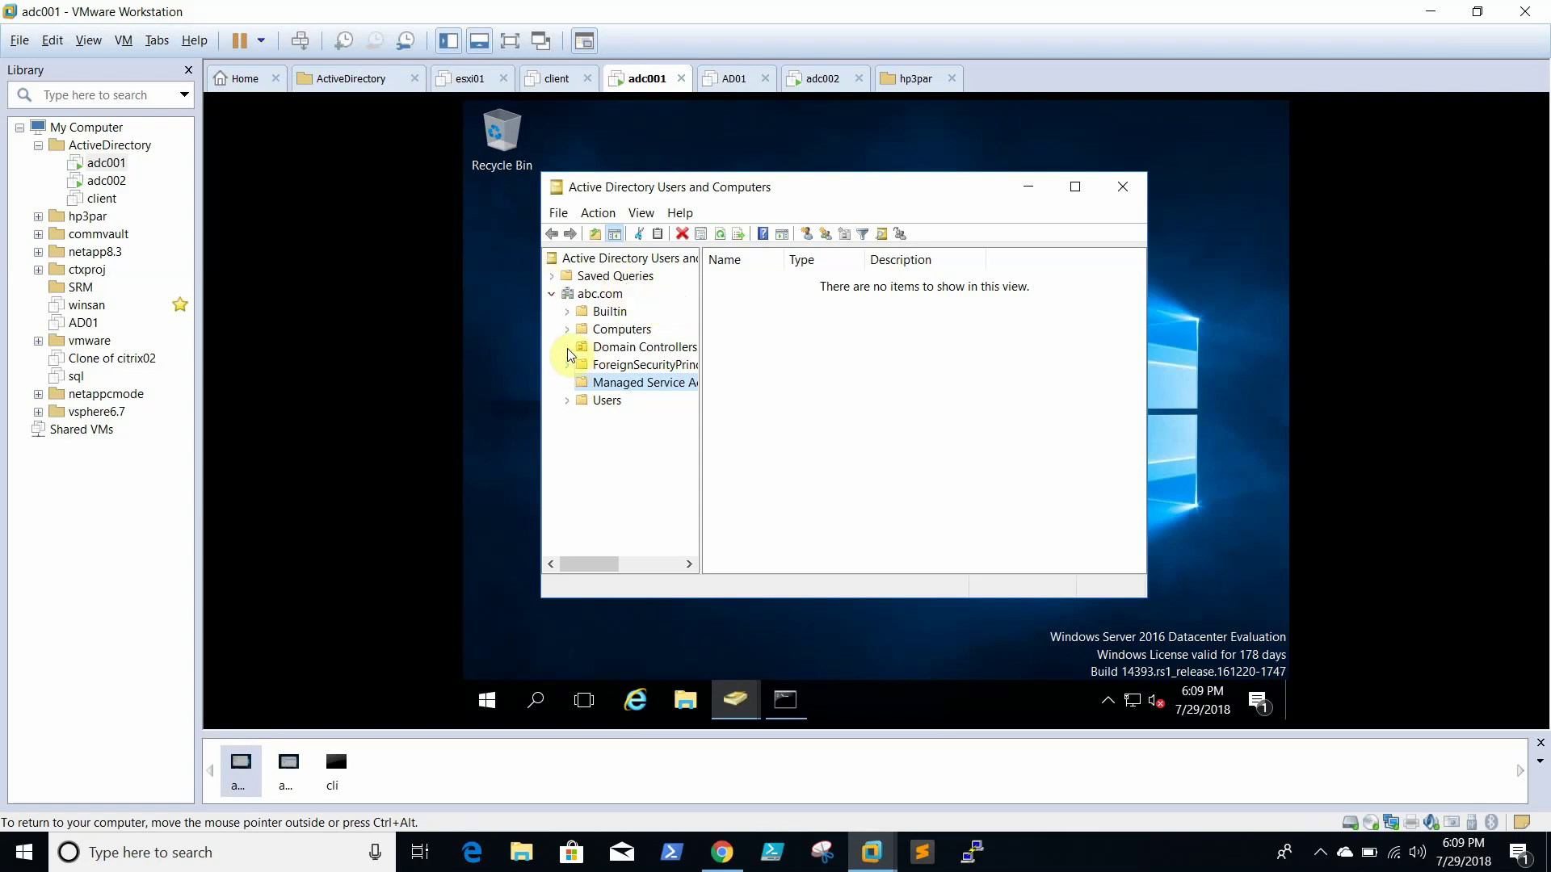
left_click(1075, 187)
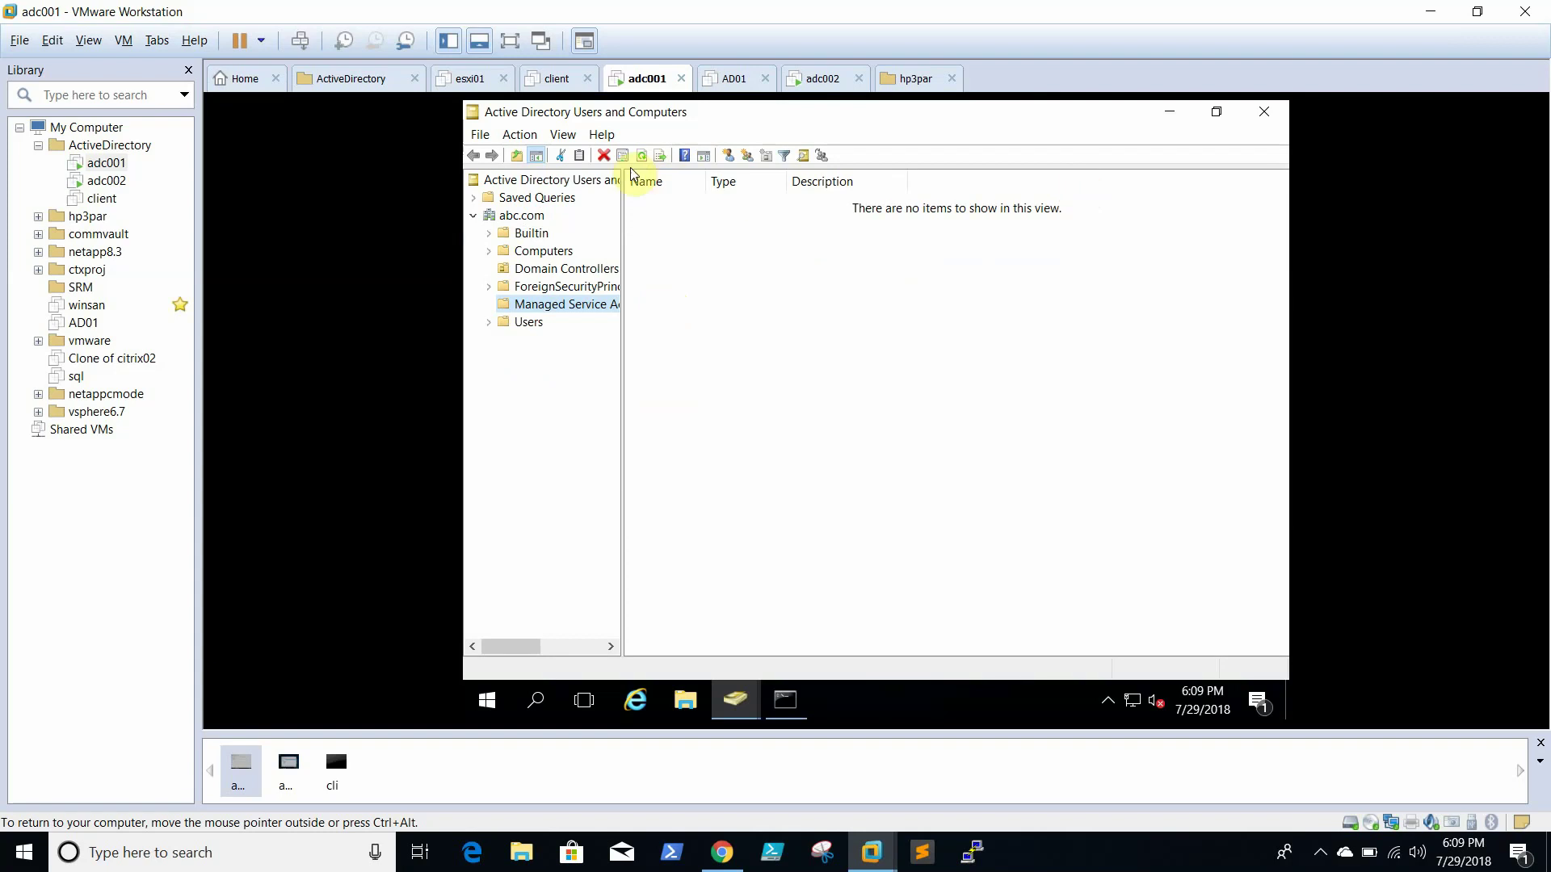
left_click(554, 269)
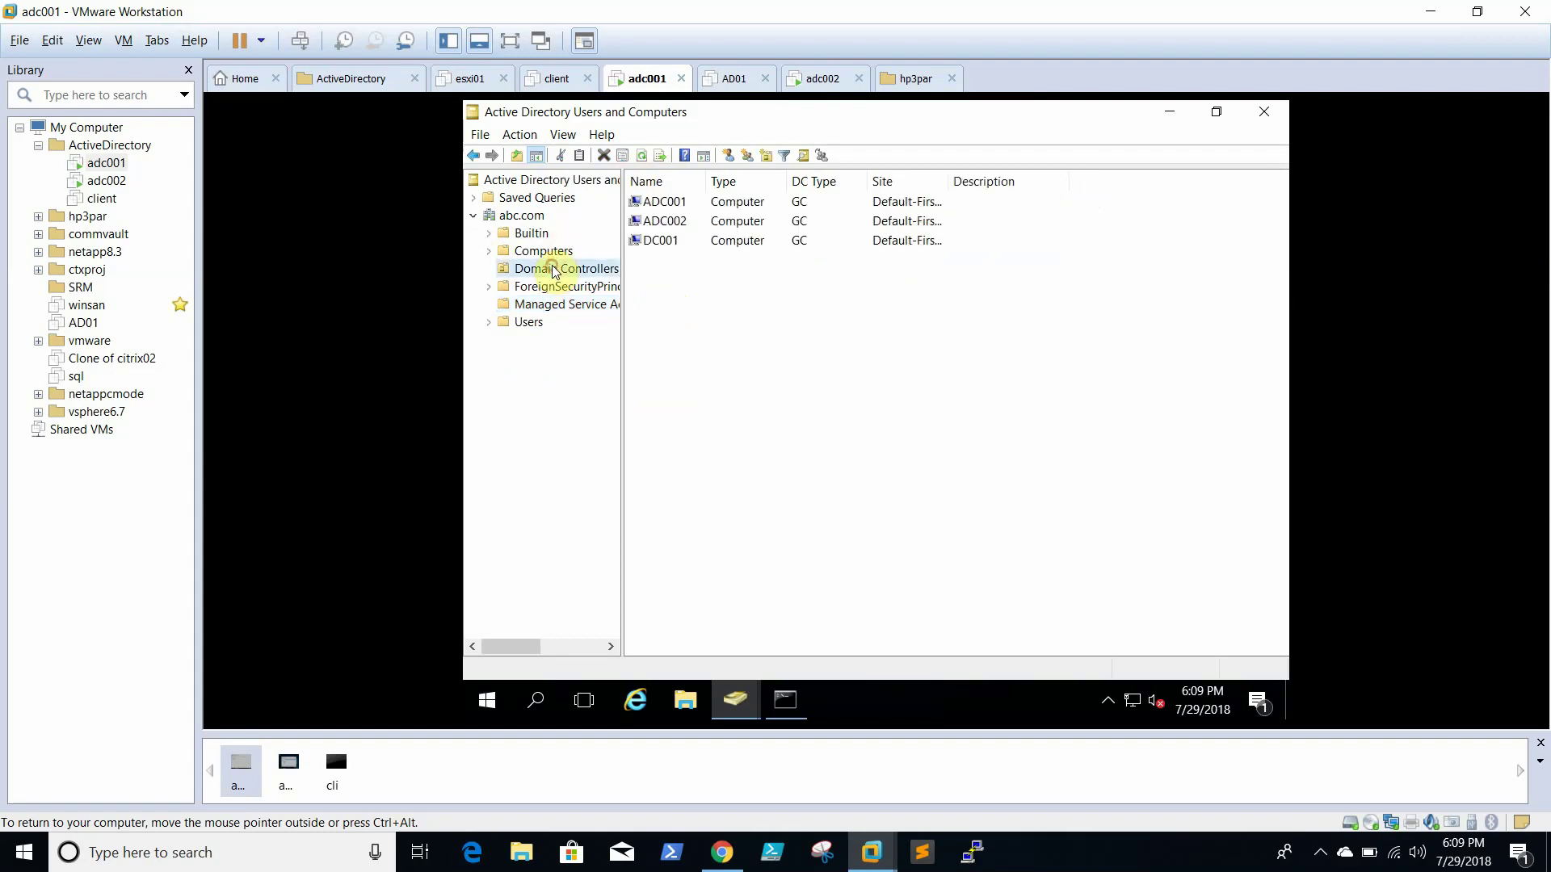
Examine DC001's operating system, managed-by, delegation, membership and location properties, and dismiss the dialog without changes.
left_click(671, 241)
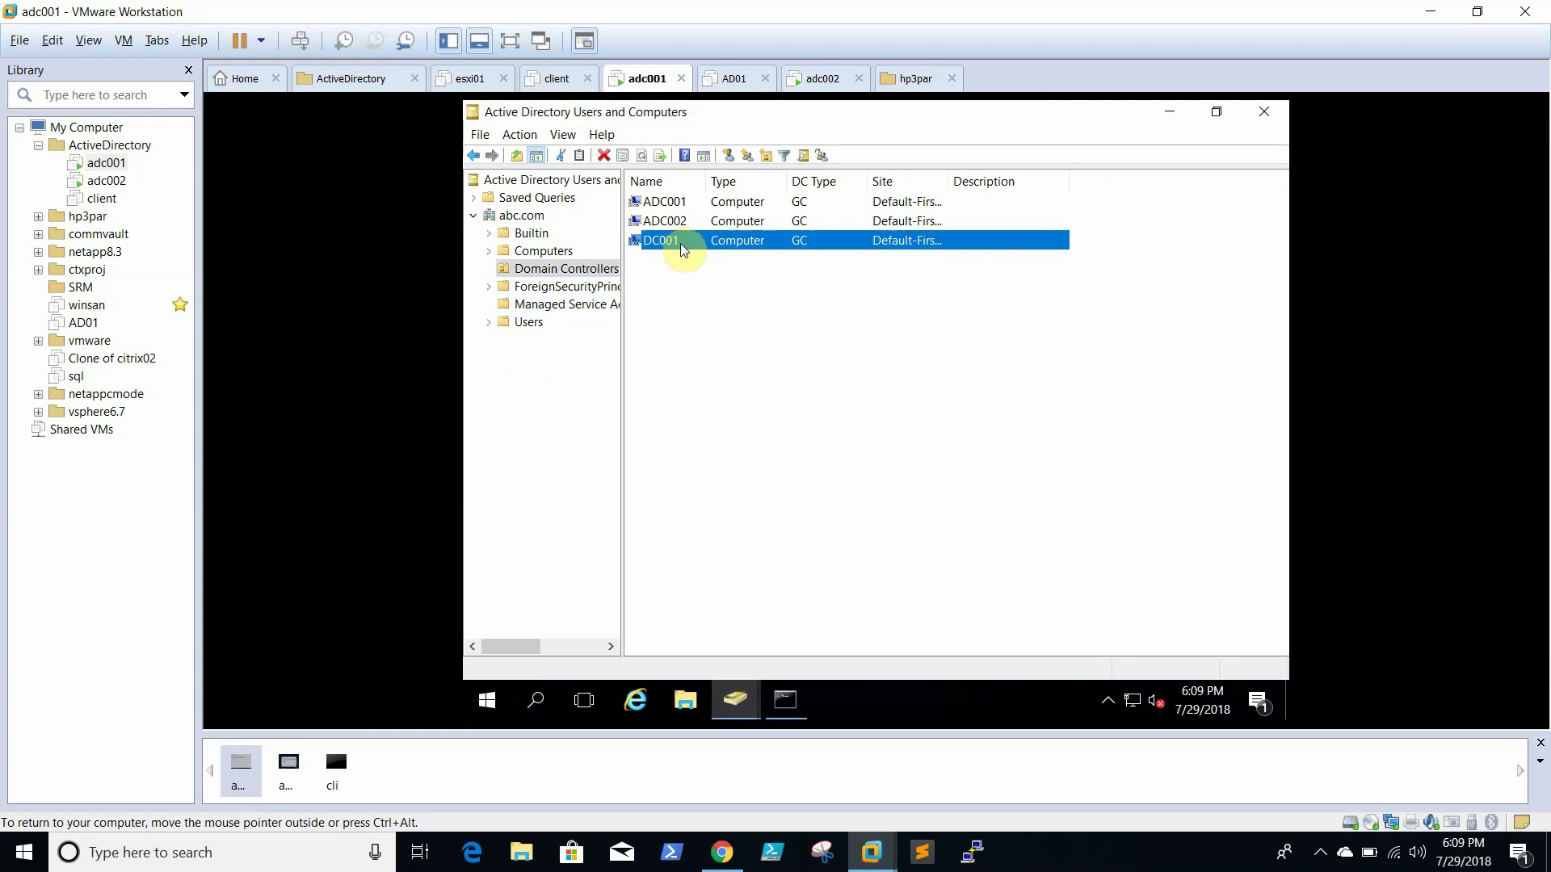
right_click(680, 244)
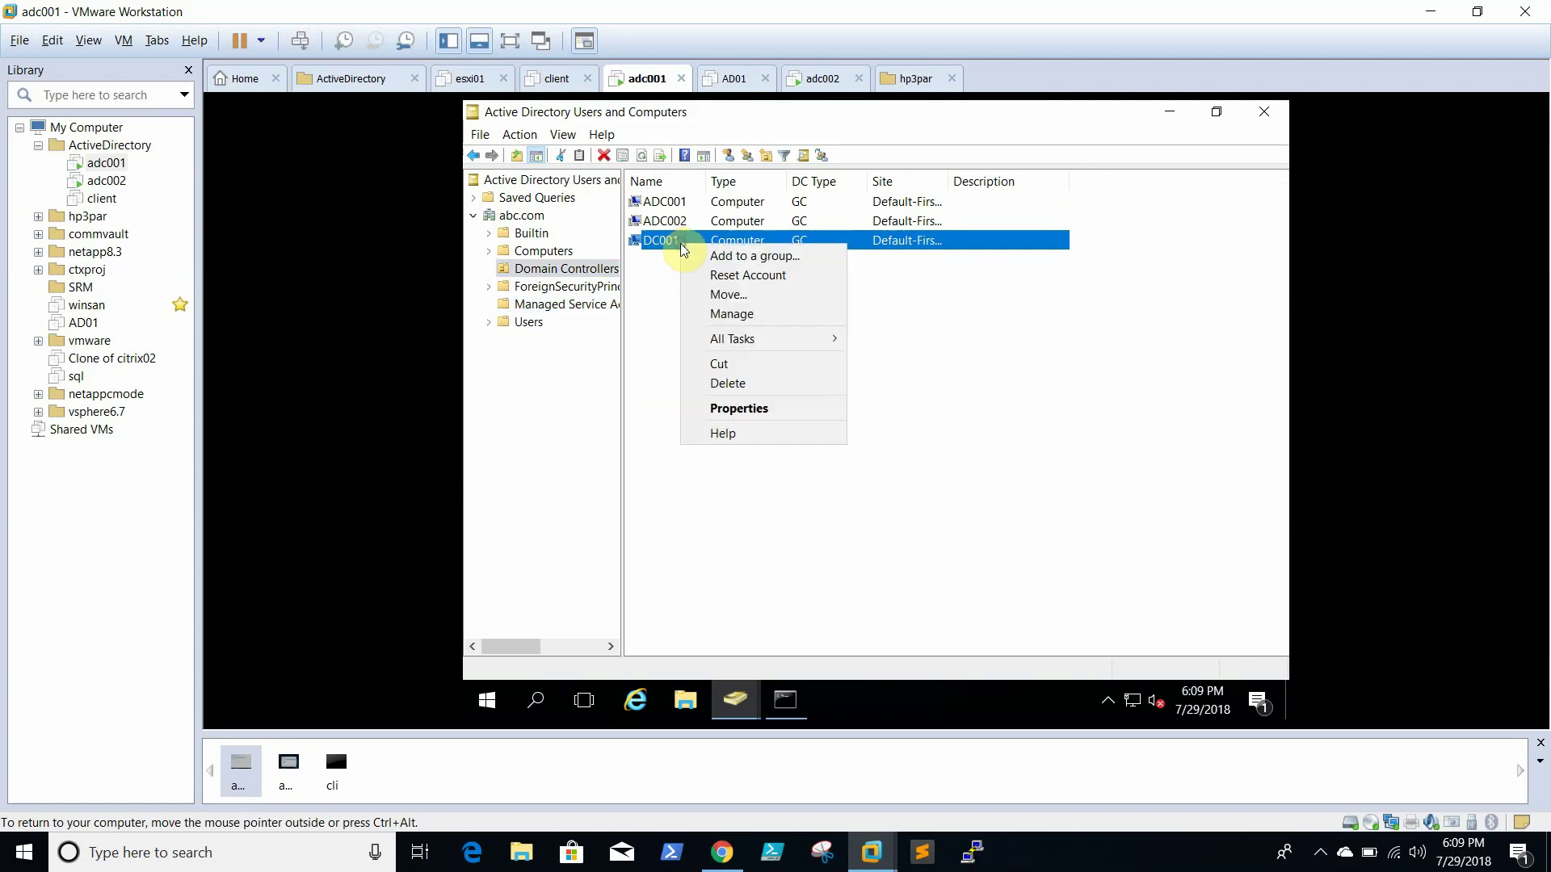
left_click(751, 409)
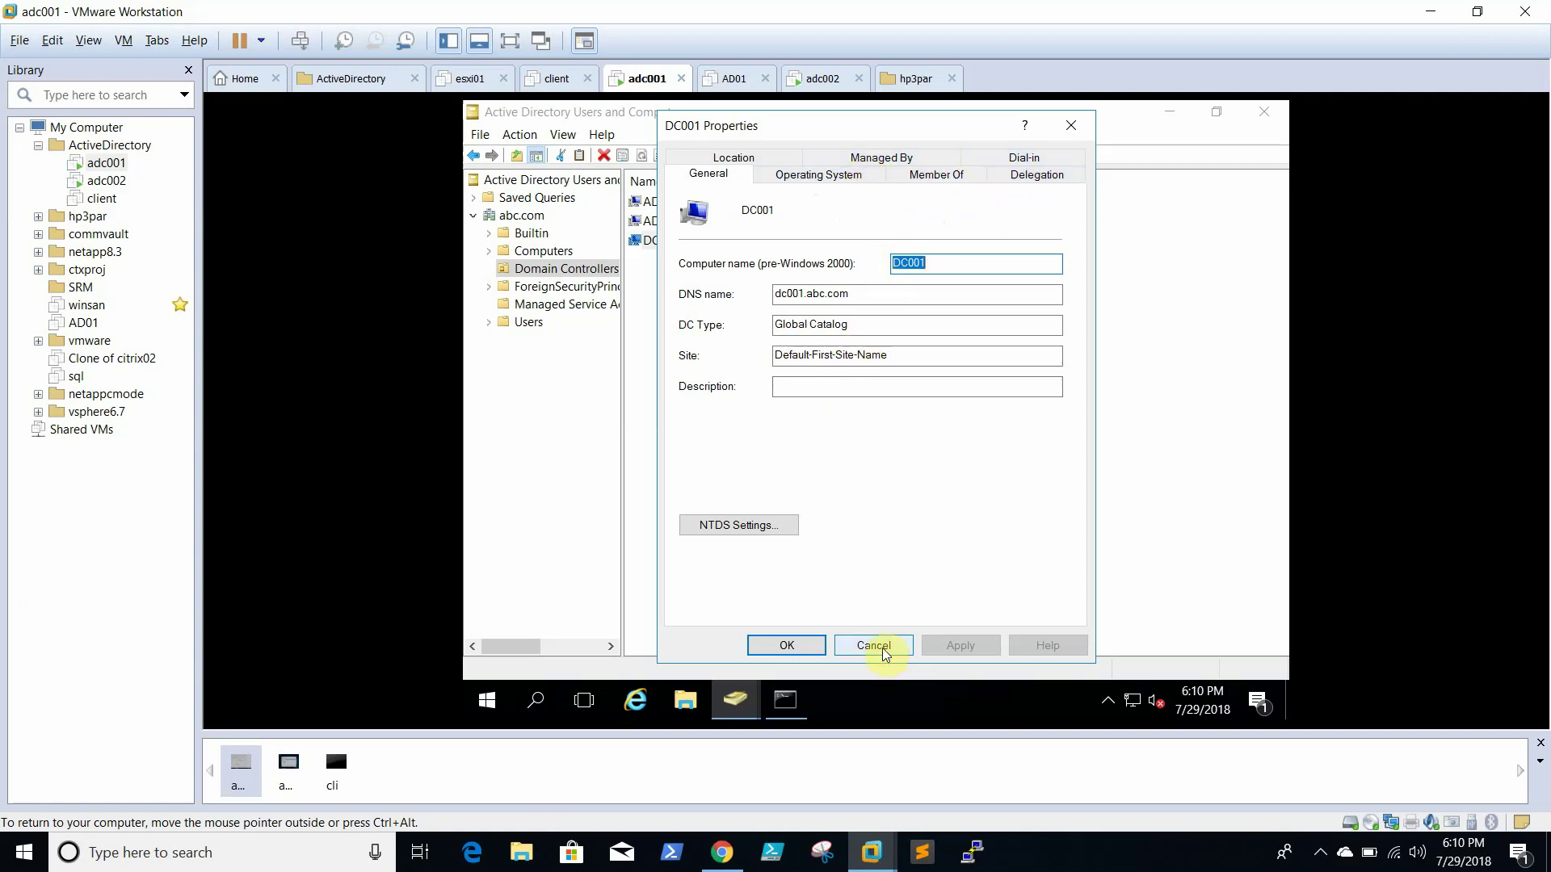
left_click(840, 175)
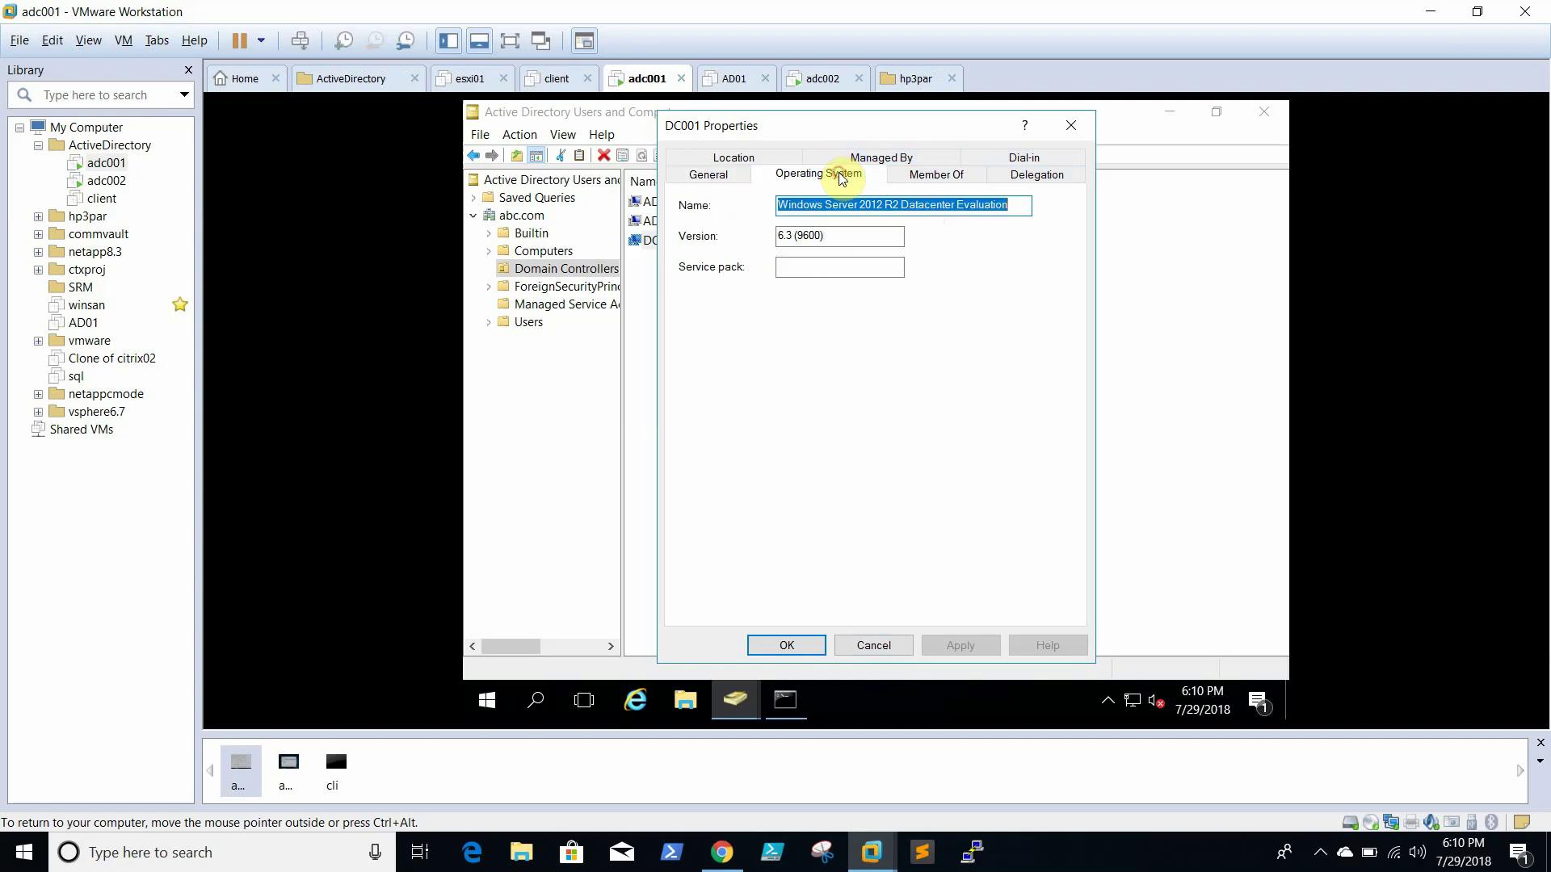
left_click(899, 157)
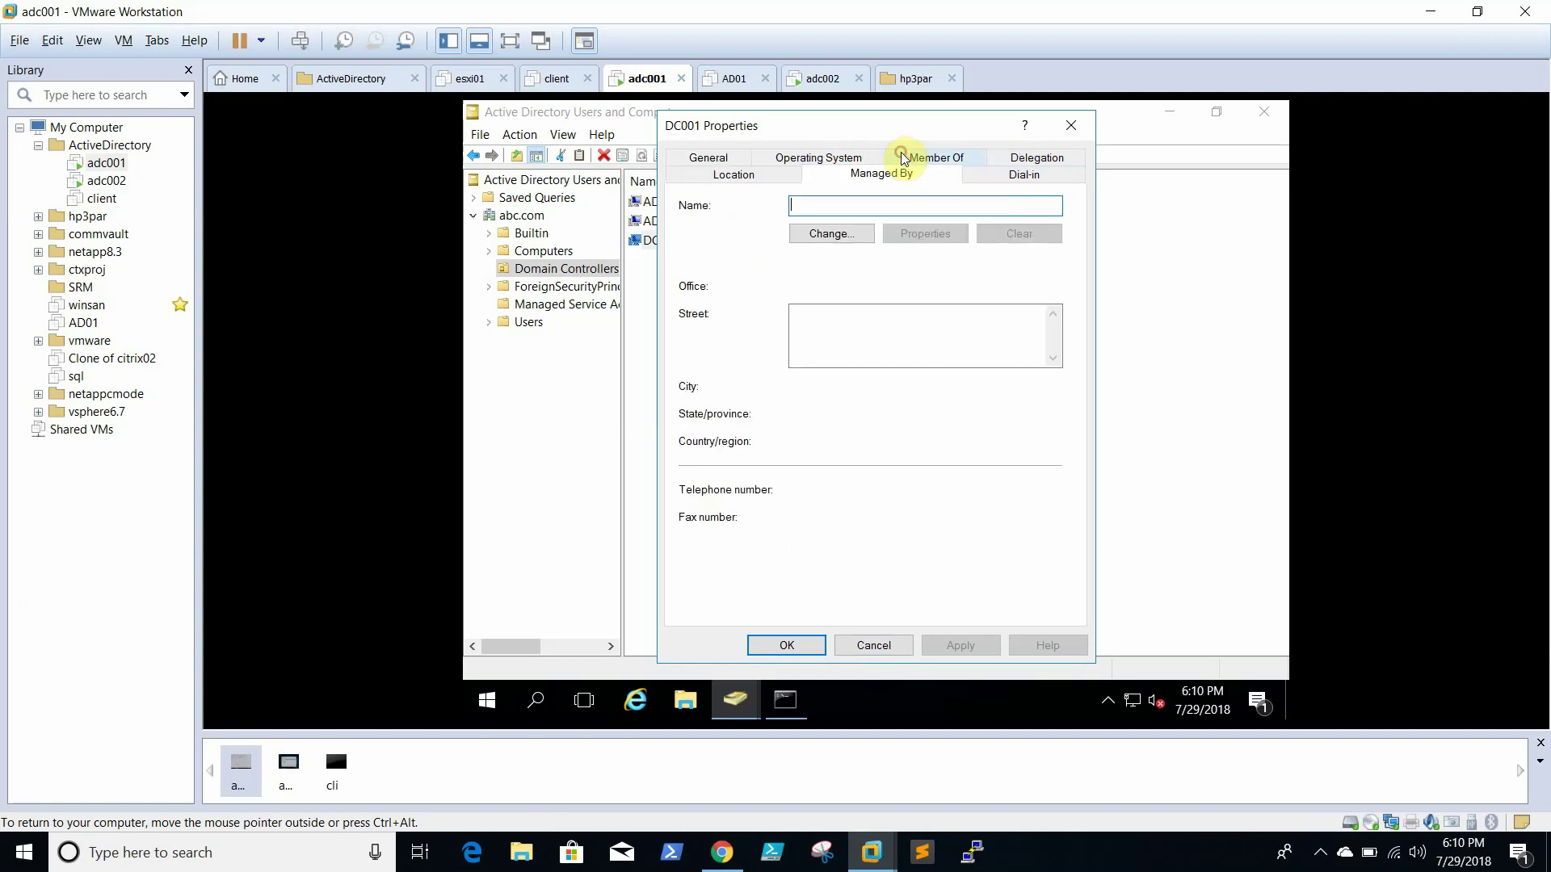
left_click(1013, 181)
left_click(1050, 158)
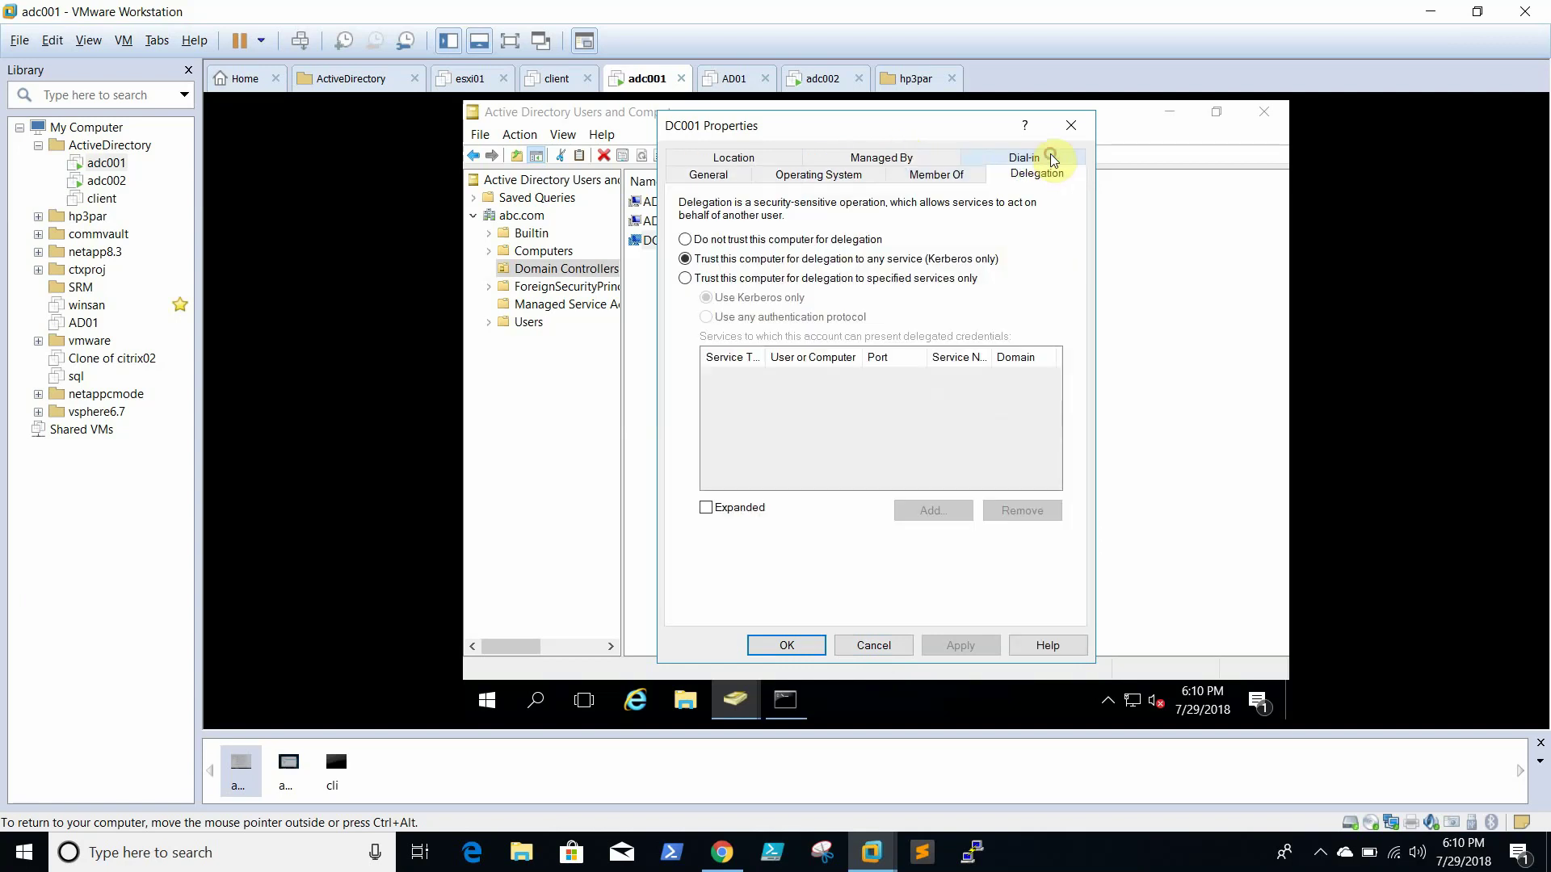
left_click(930, 174)
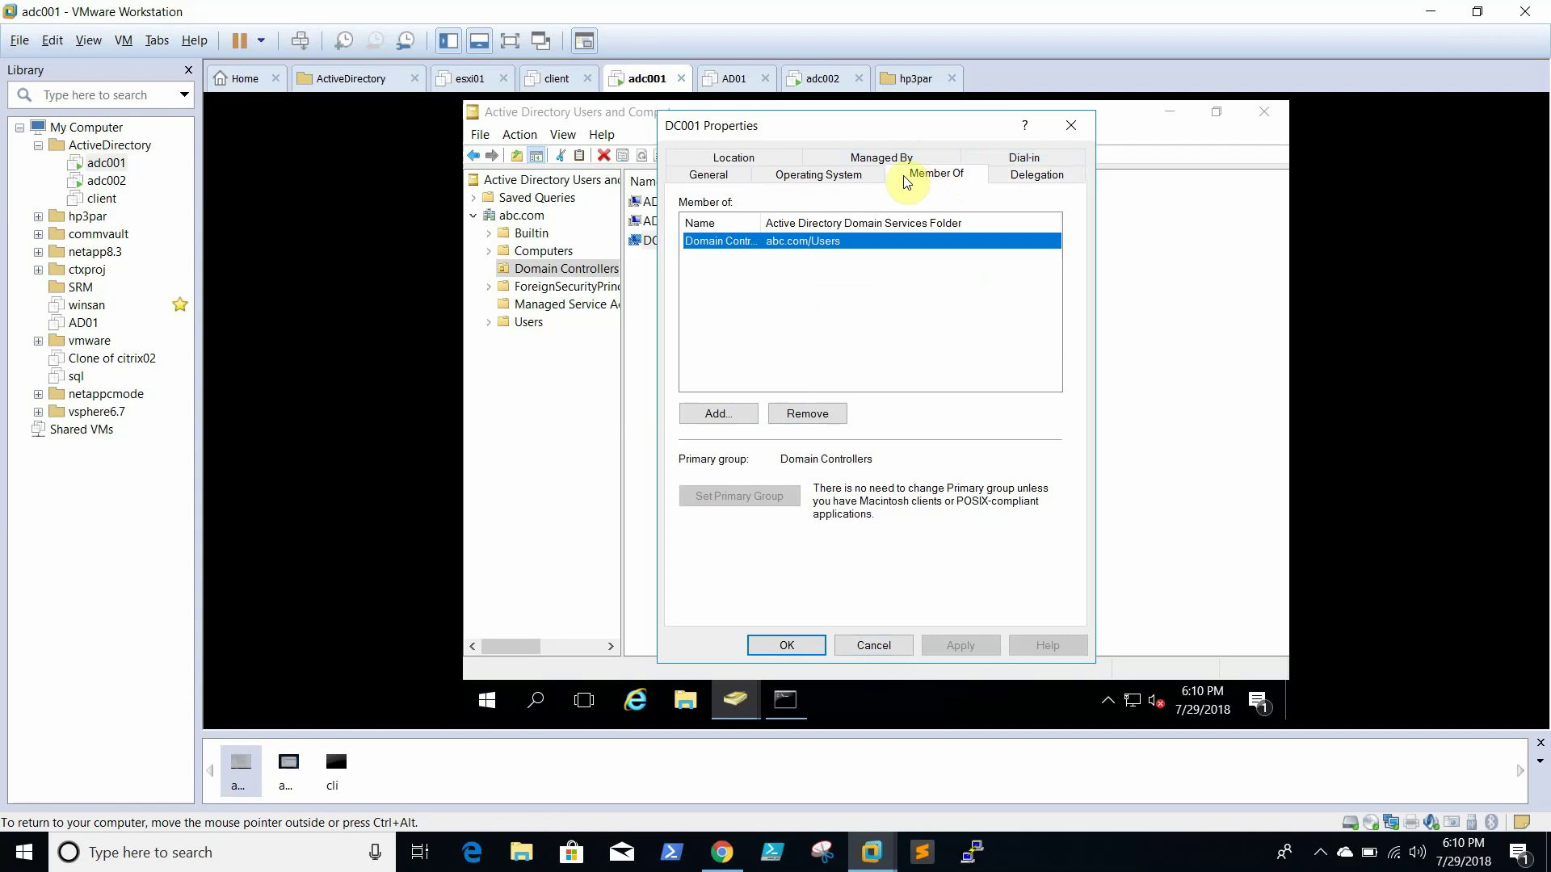
left_click(852, 180)
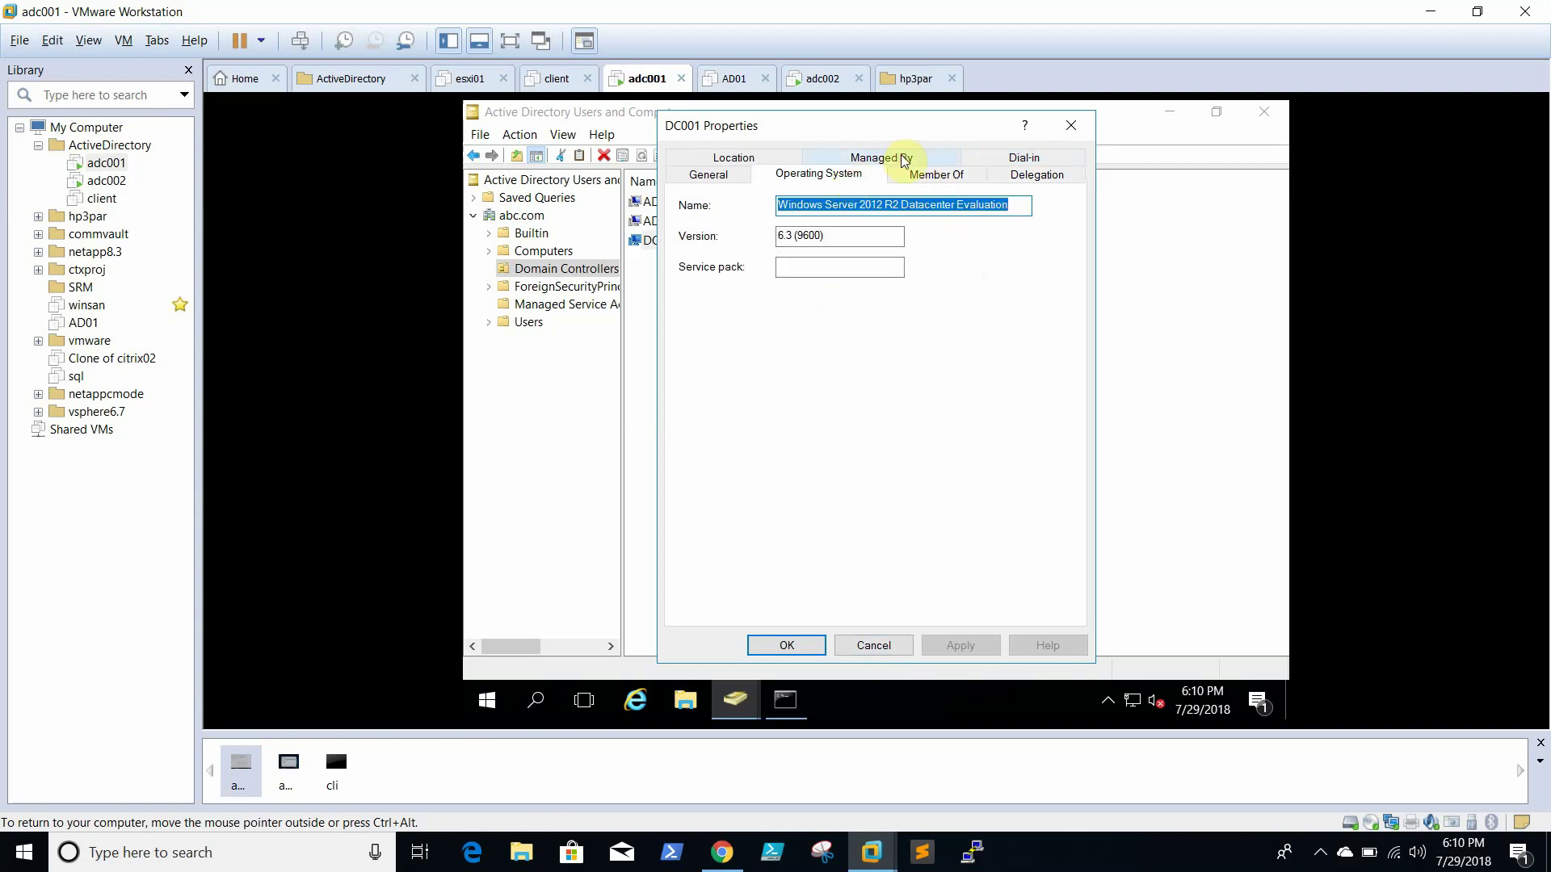
left_click(888, 155)
left_click(737, 171)
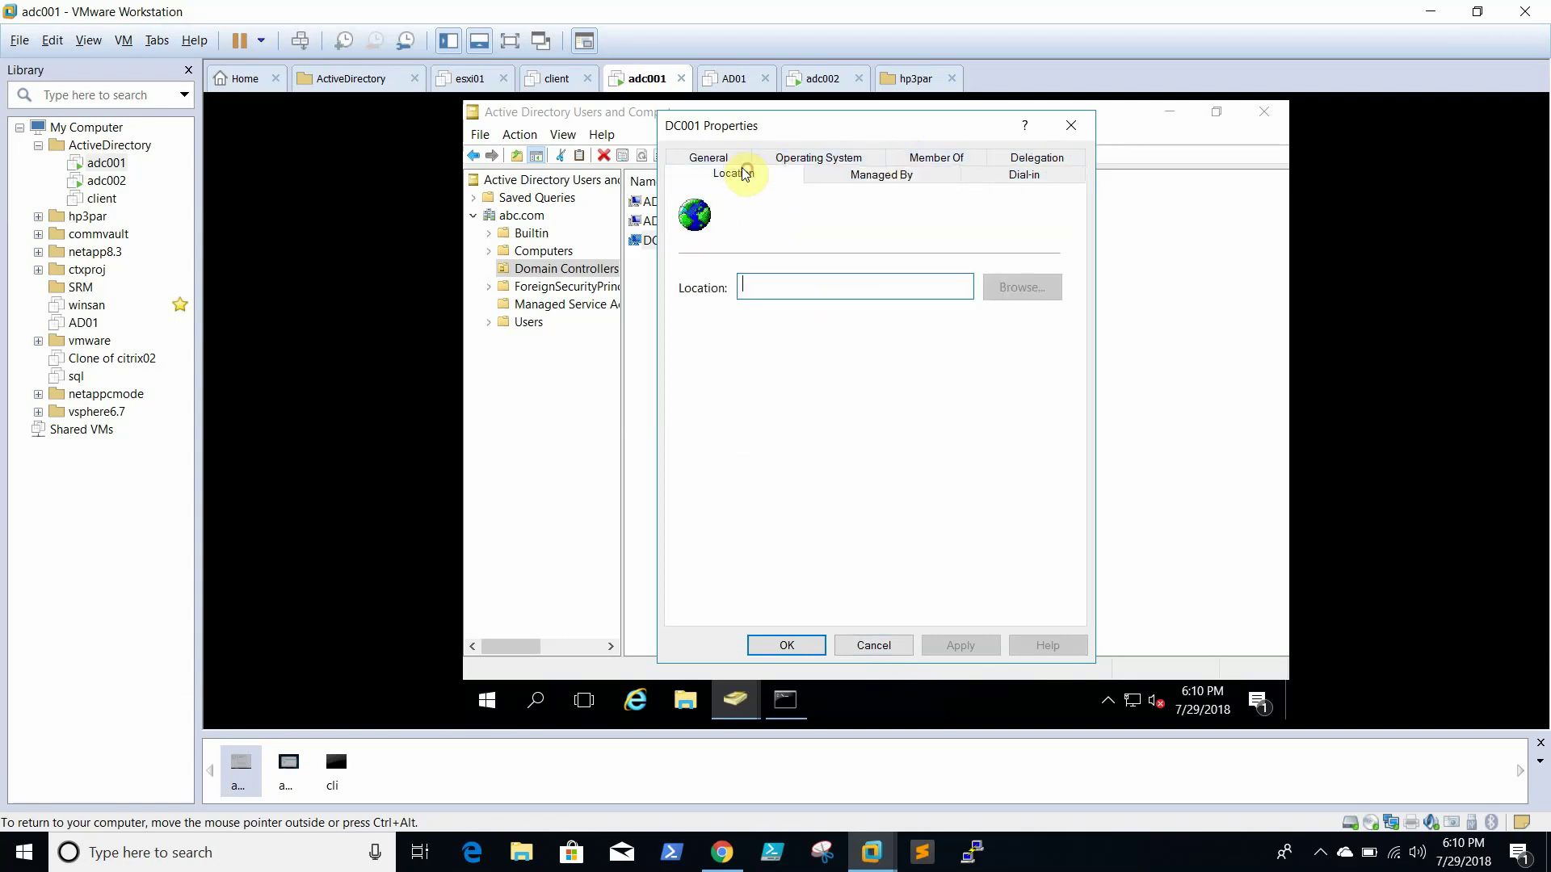
left_click(729, 158)
left_click(904, 647)
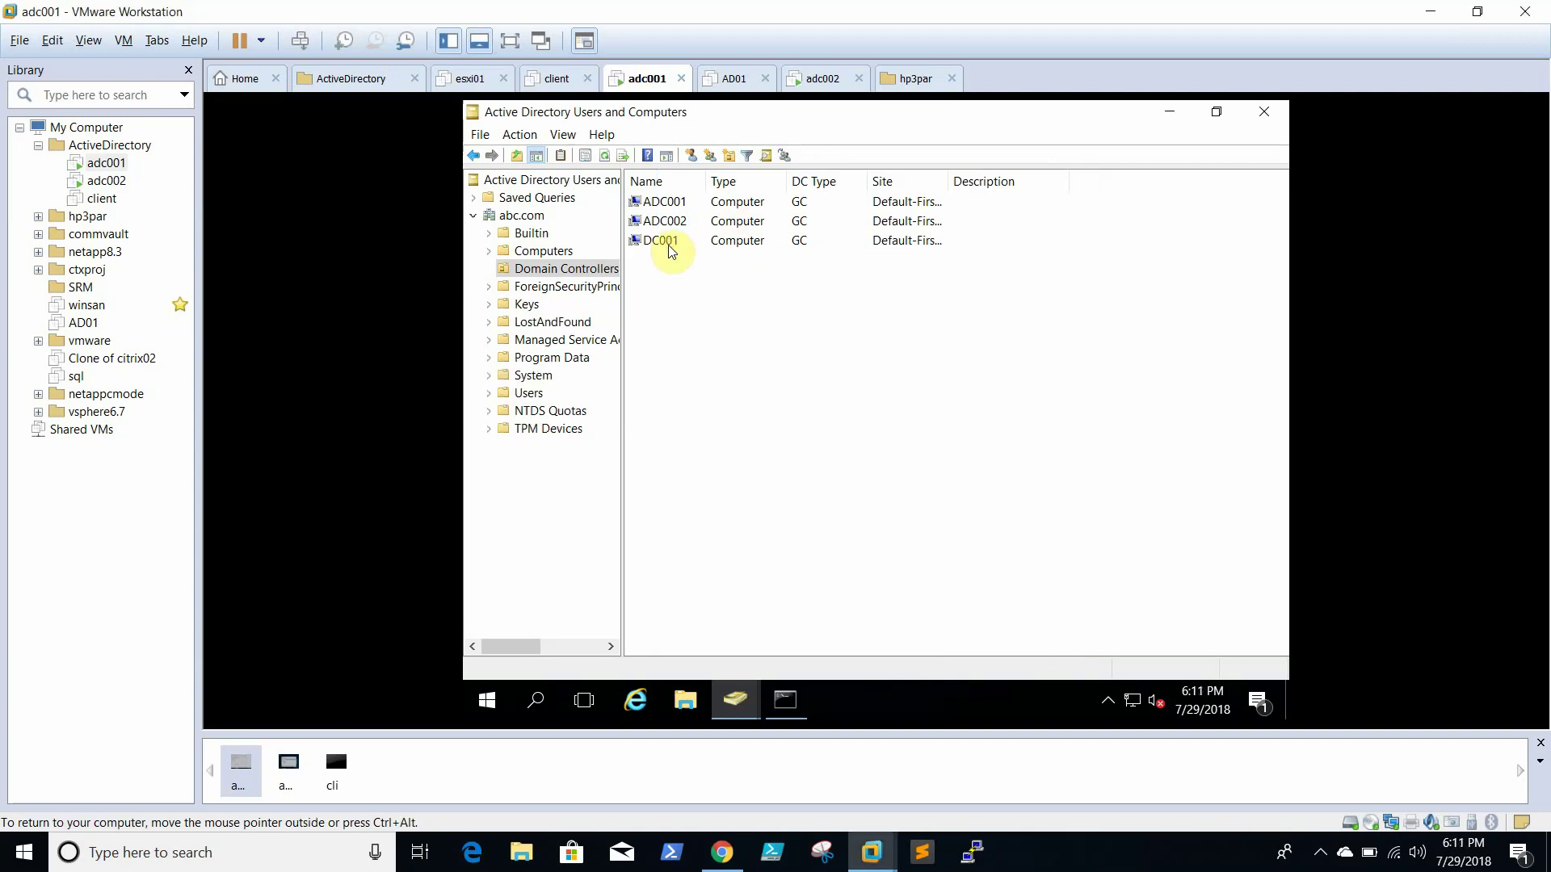
Disable "Protect object from accidental deletion" in the properties of domain controller DC001 and save the change.
left_click(667, 244)
right_click(665, 239)
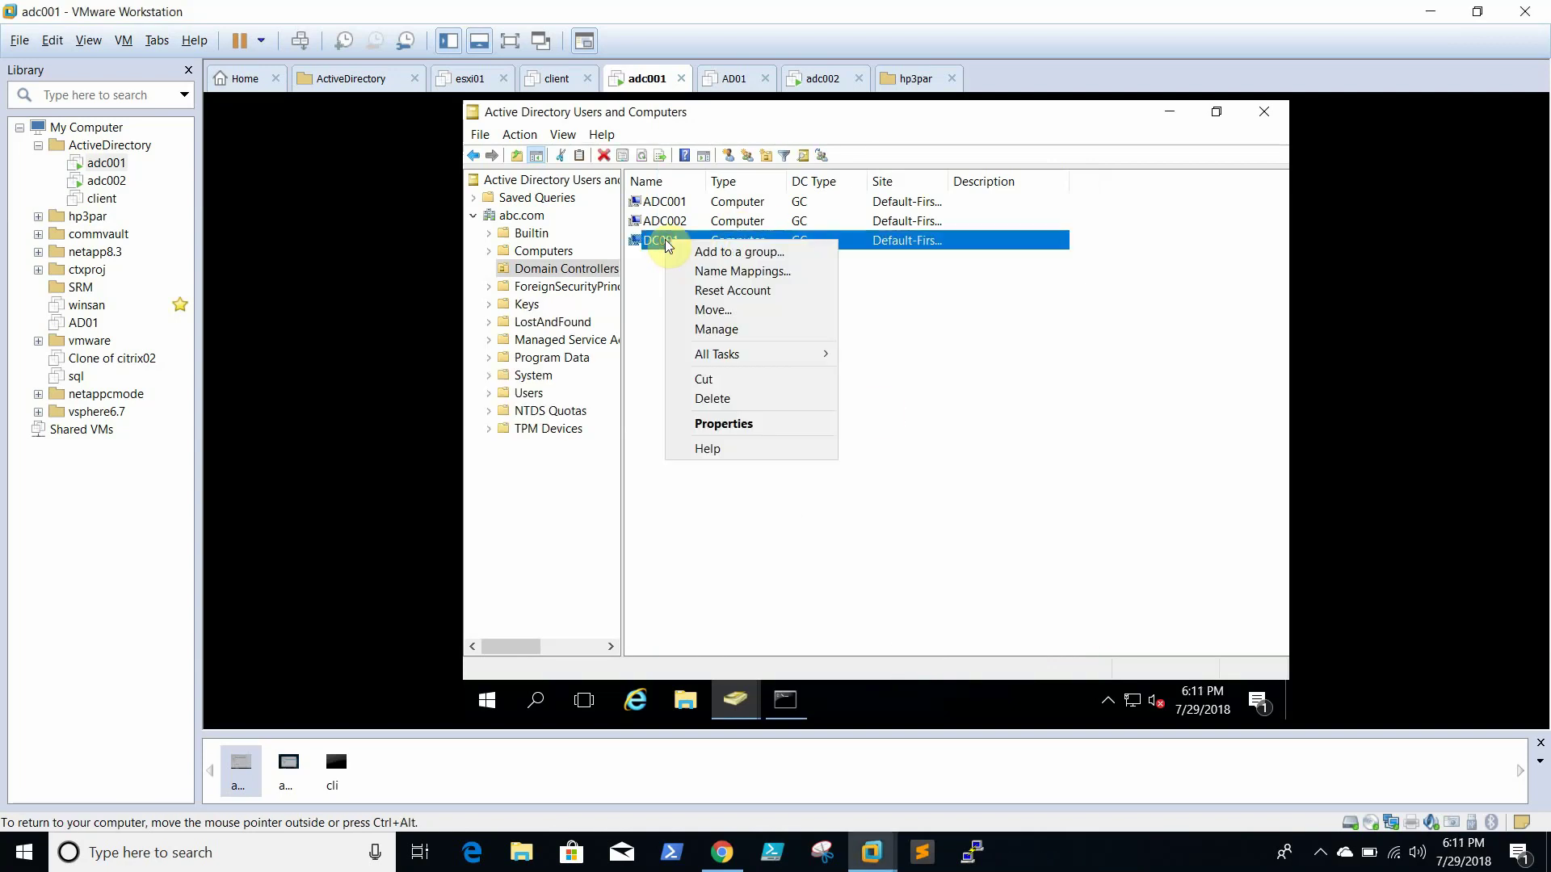
left_click(745, 421)
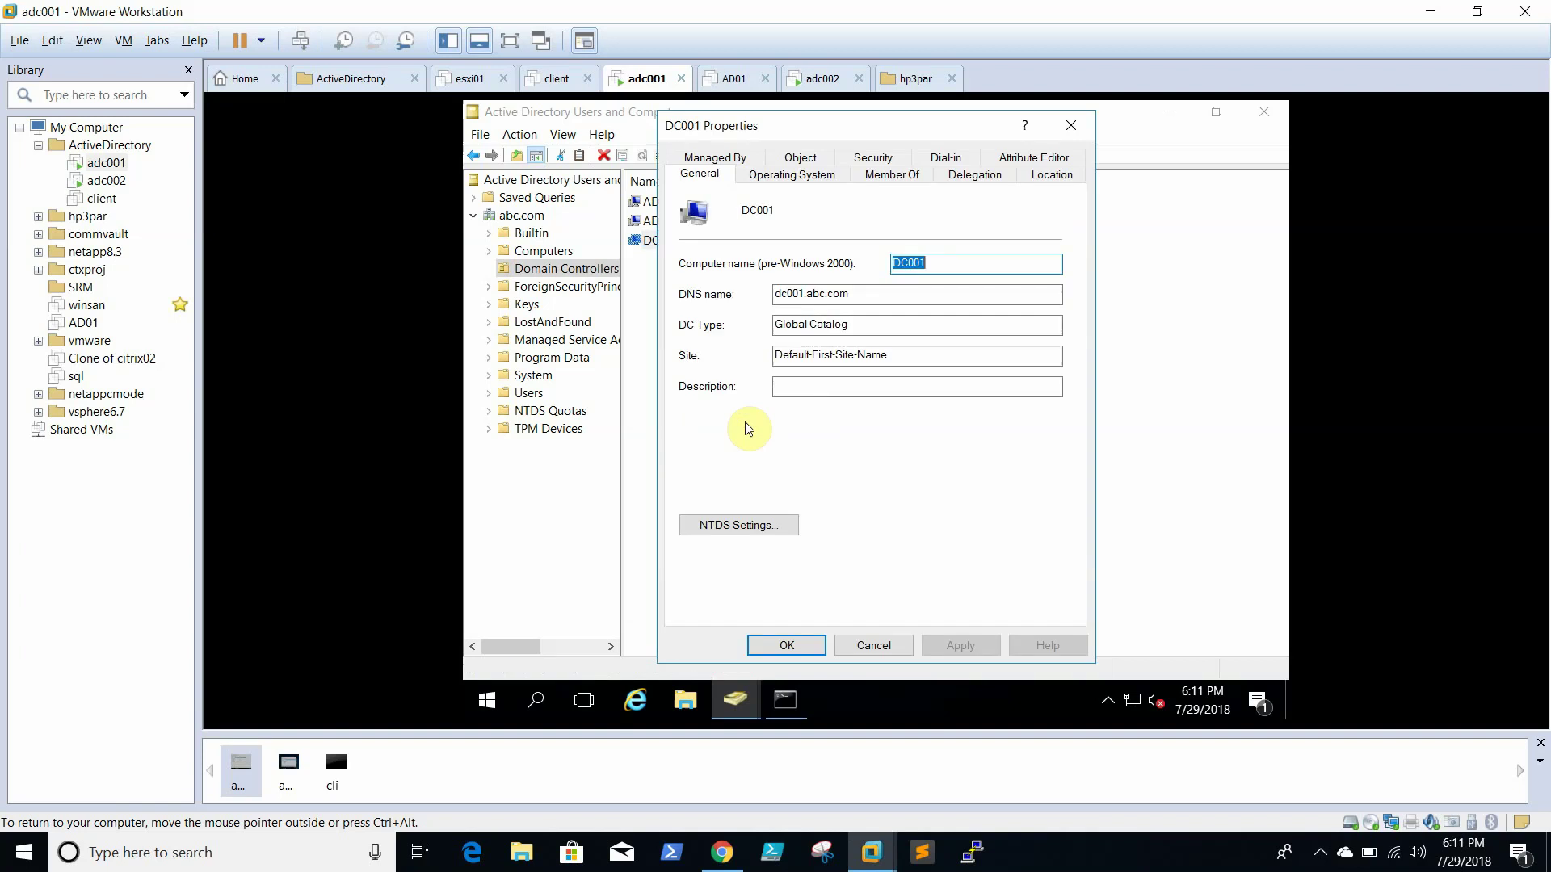
left_click(808, 158)
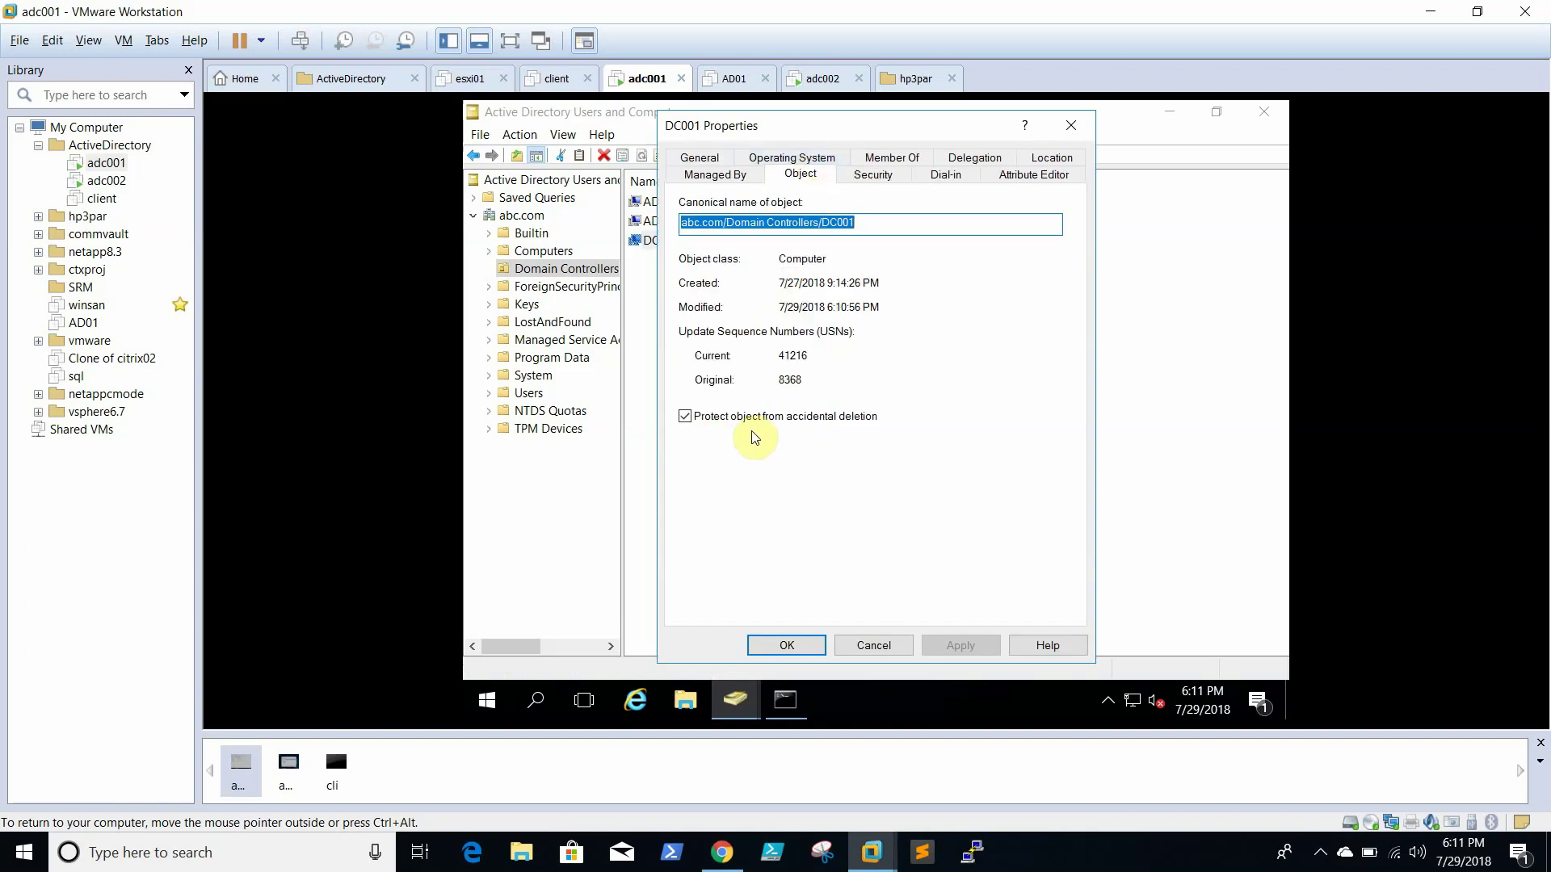
left_click(685, 416)
left_click(959, 645)
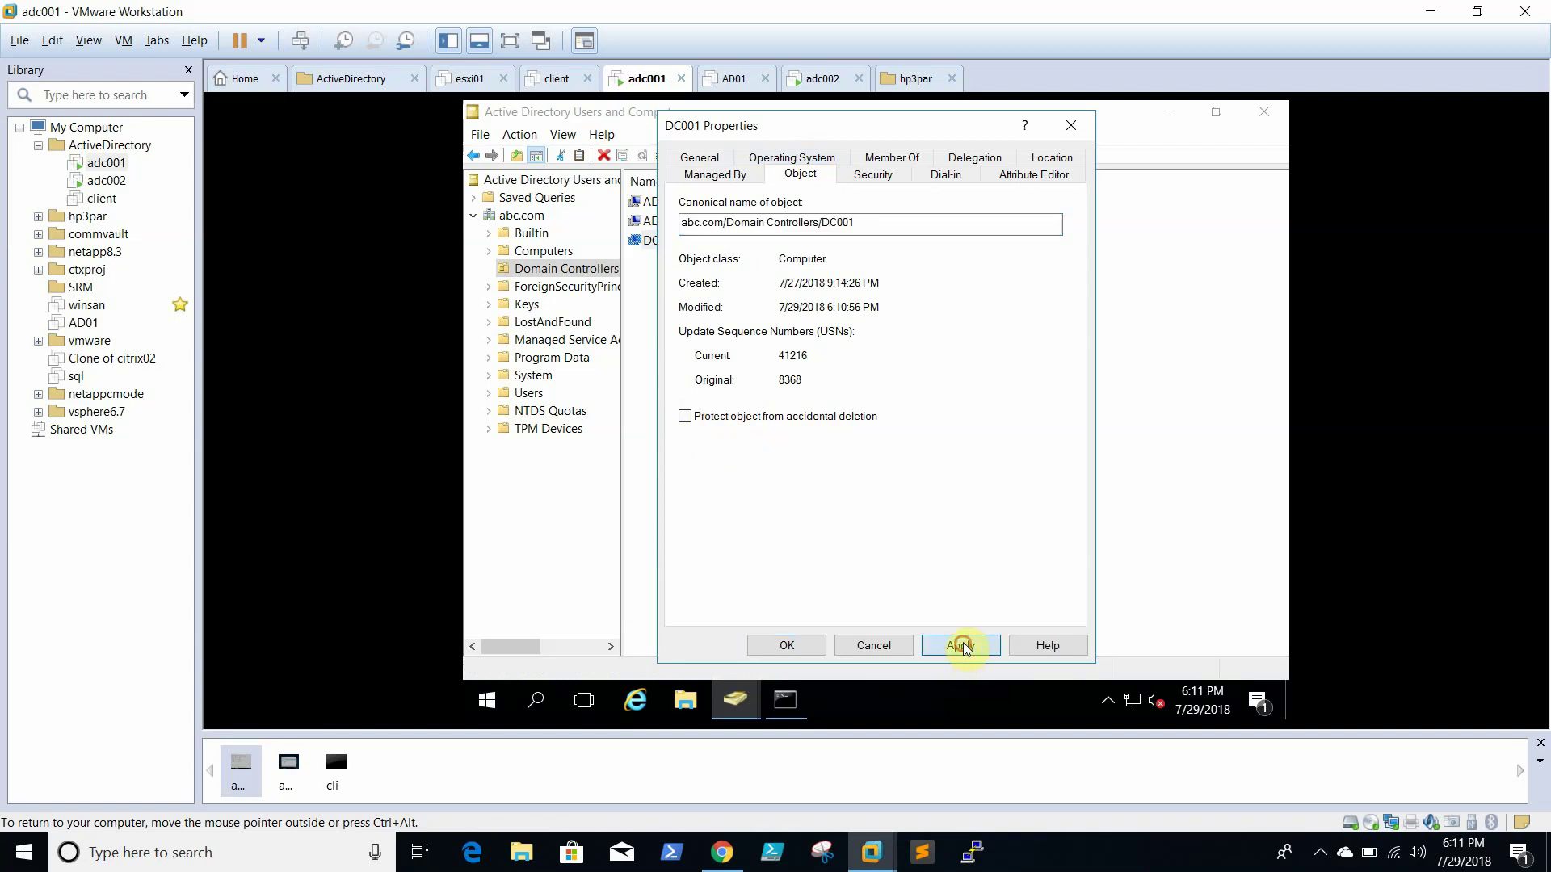
left_click(814, 643)
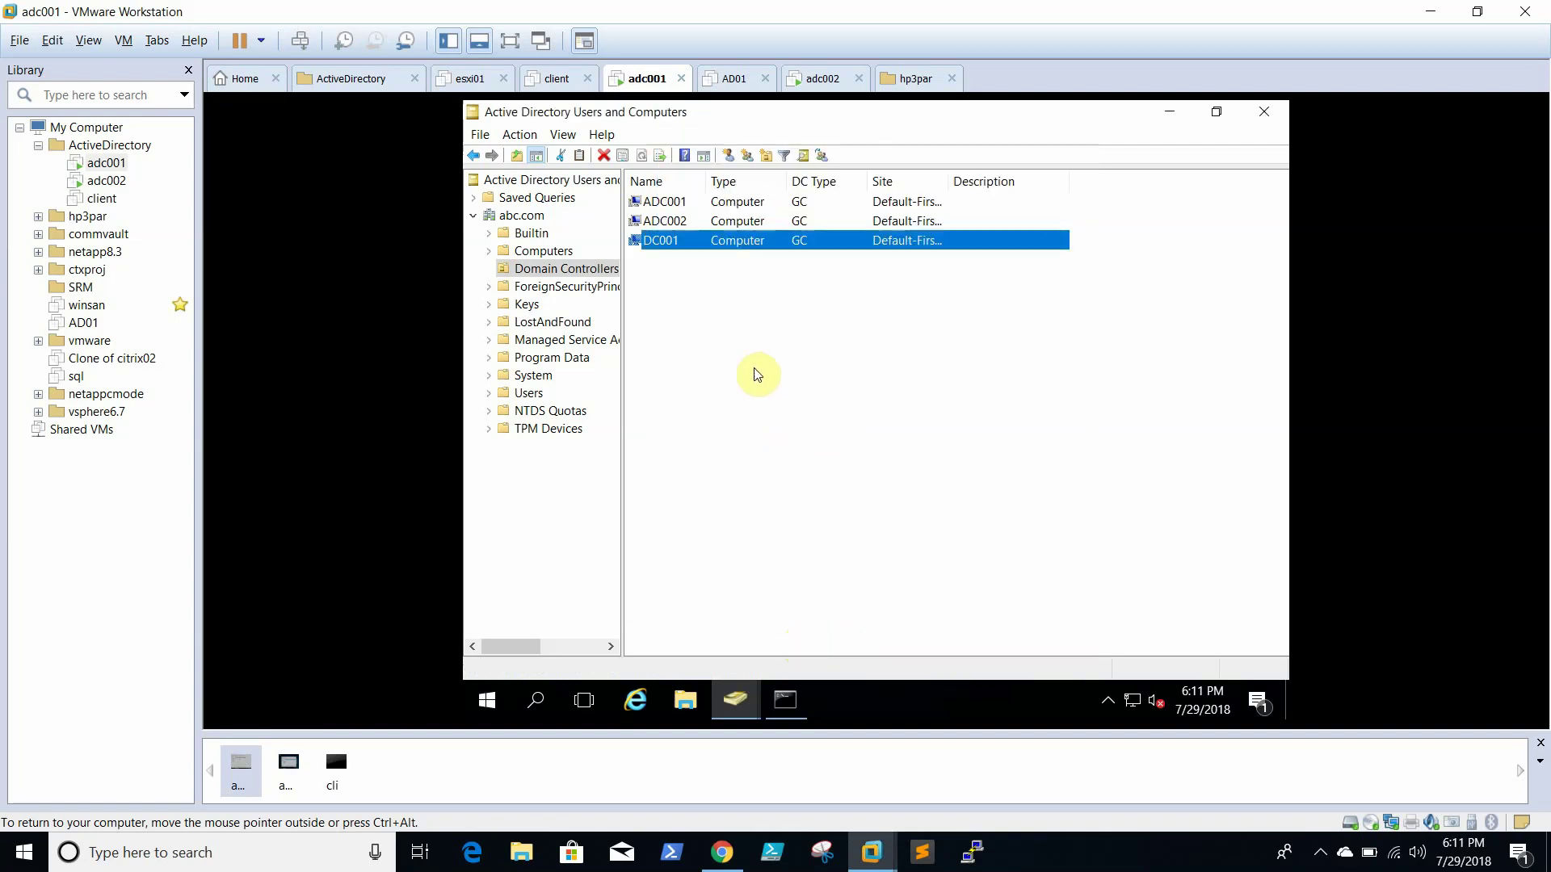
Delete domain controller DC001 as permanently offline, accept the global catalog confirmation, and close Active Directory Users and Computers.
left_click_drag(757, 374, 662, 249)
right_click(662, 249)
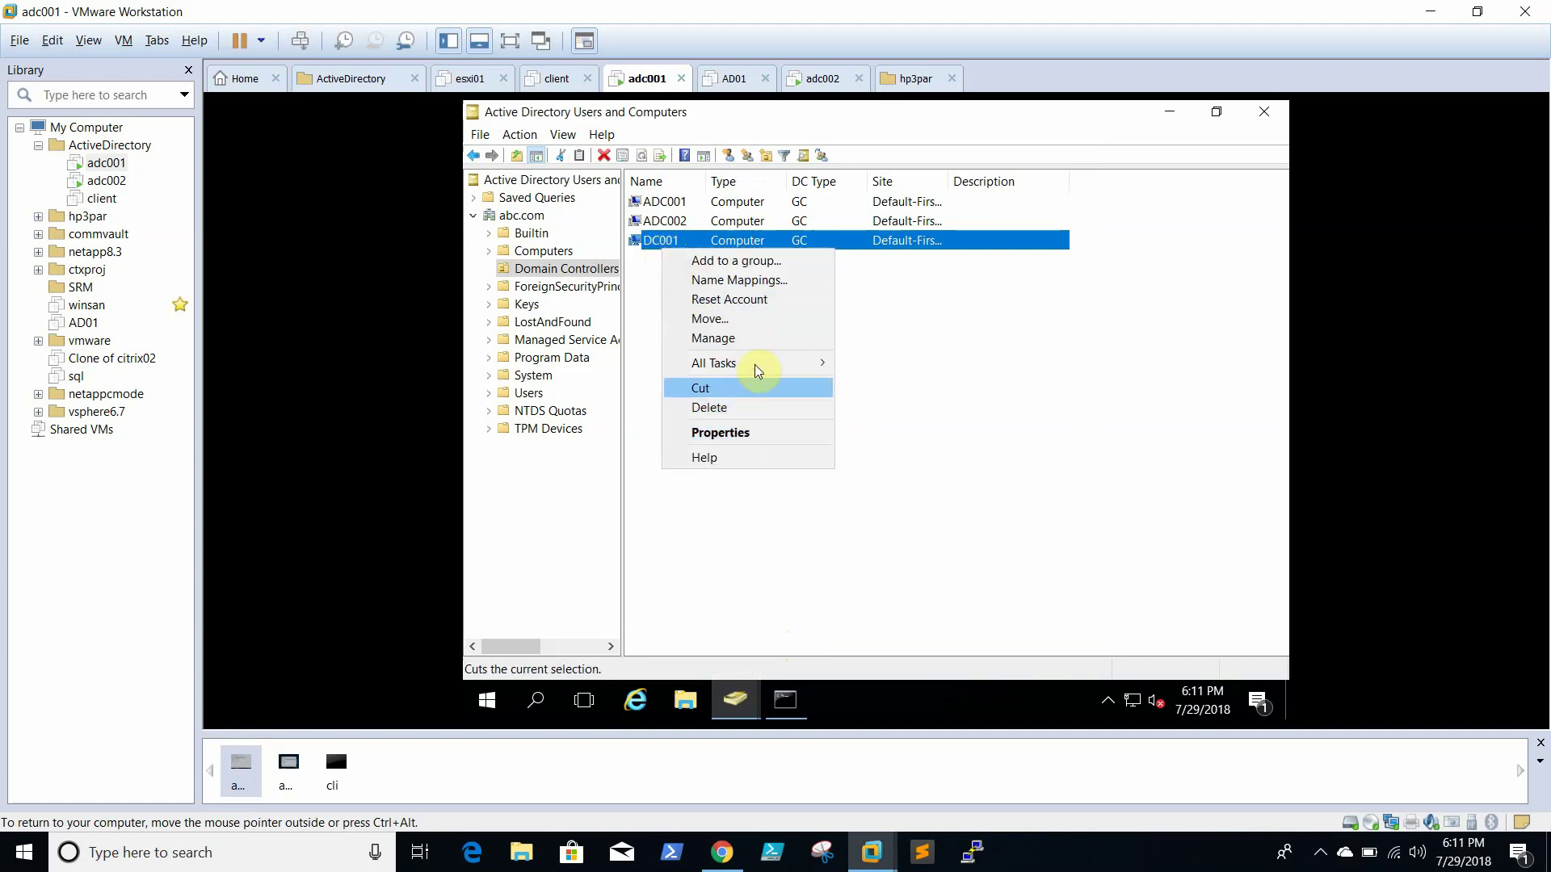
left_click(753, 409)
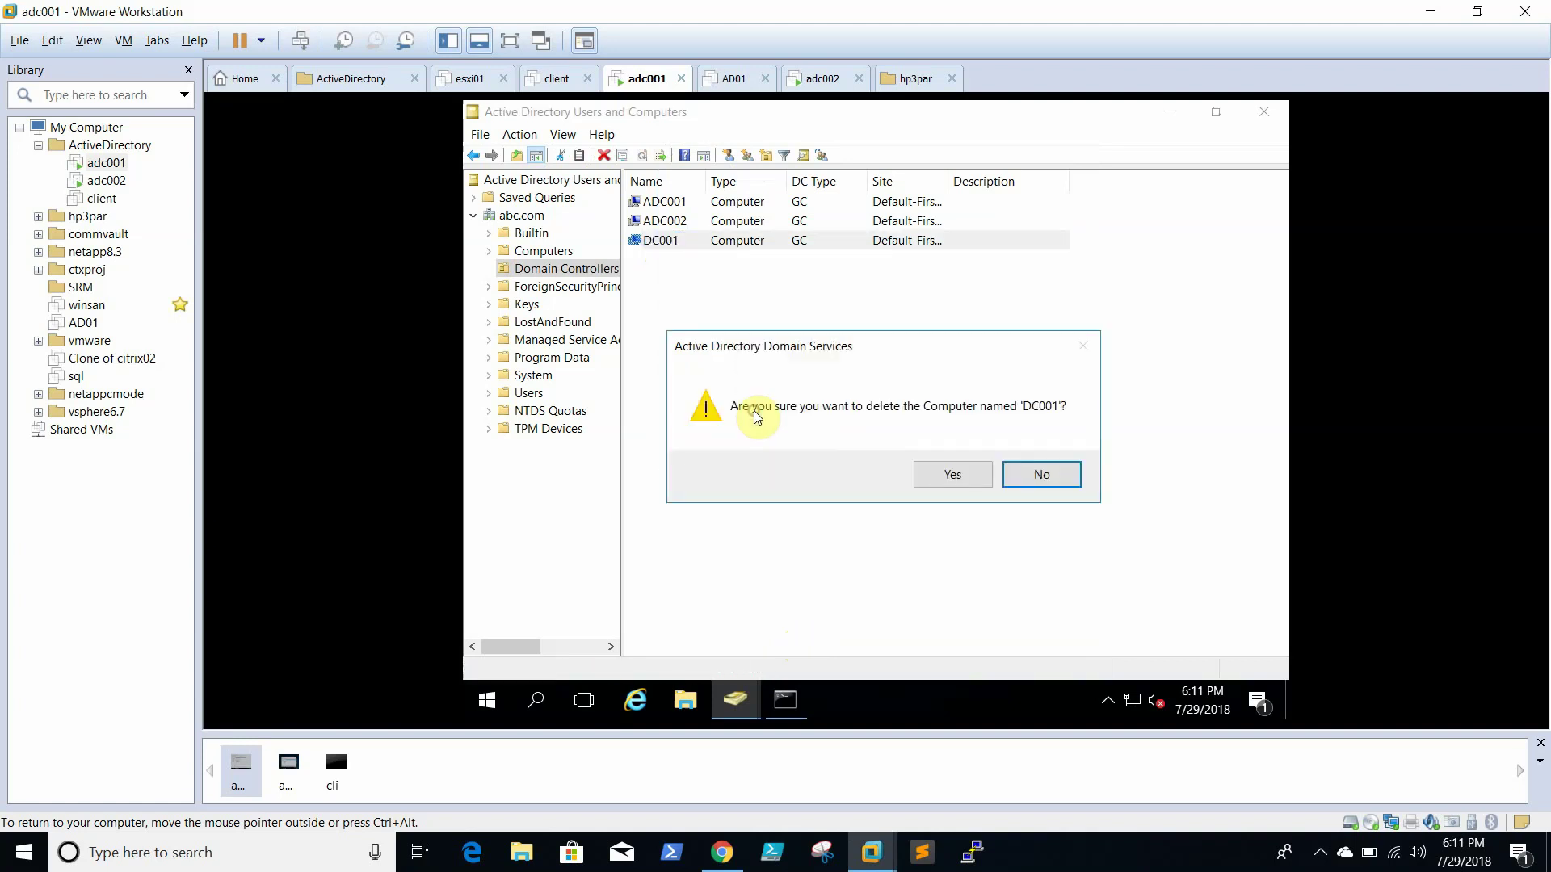
left_click(962, 479)
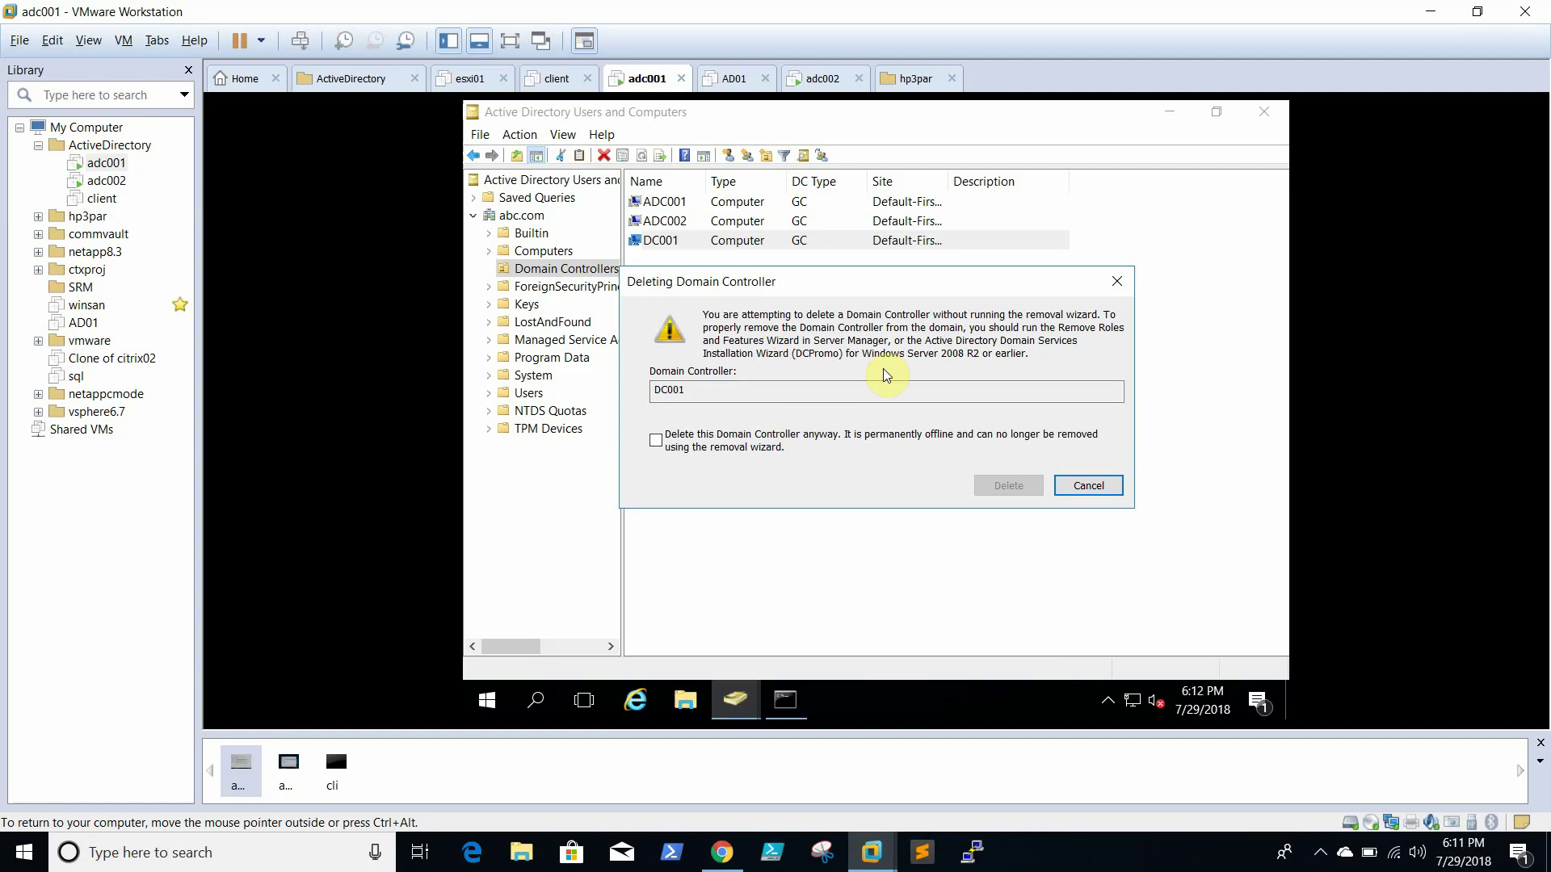
left_click_drag(909, 287, 956, 230)
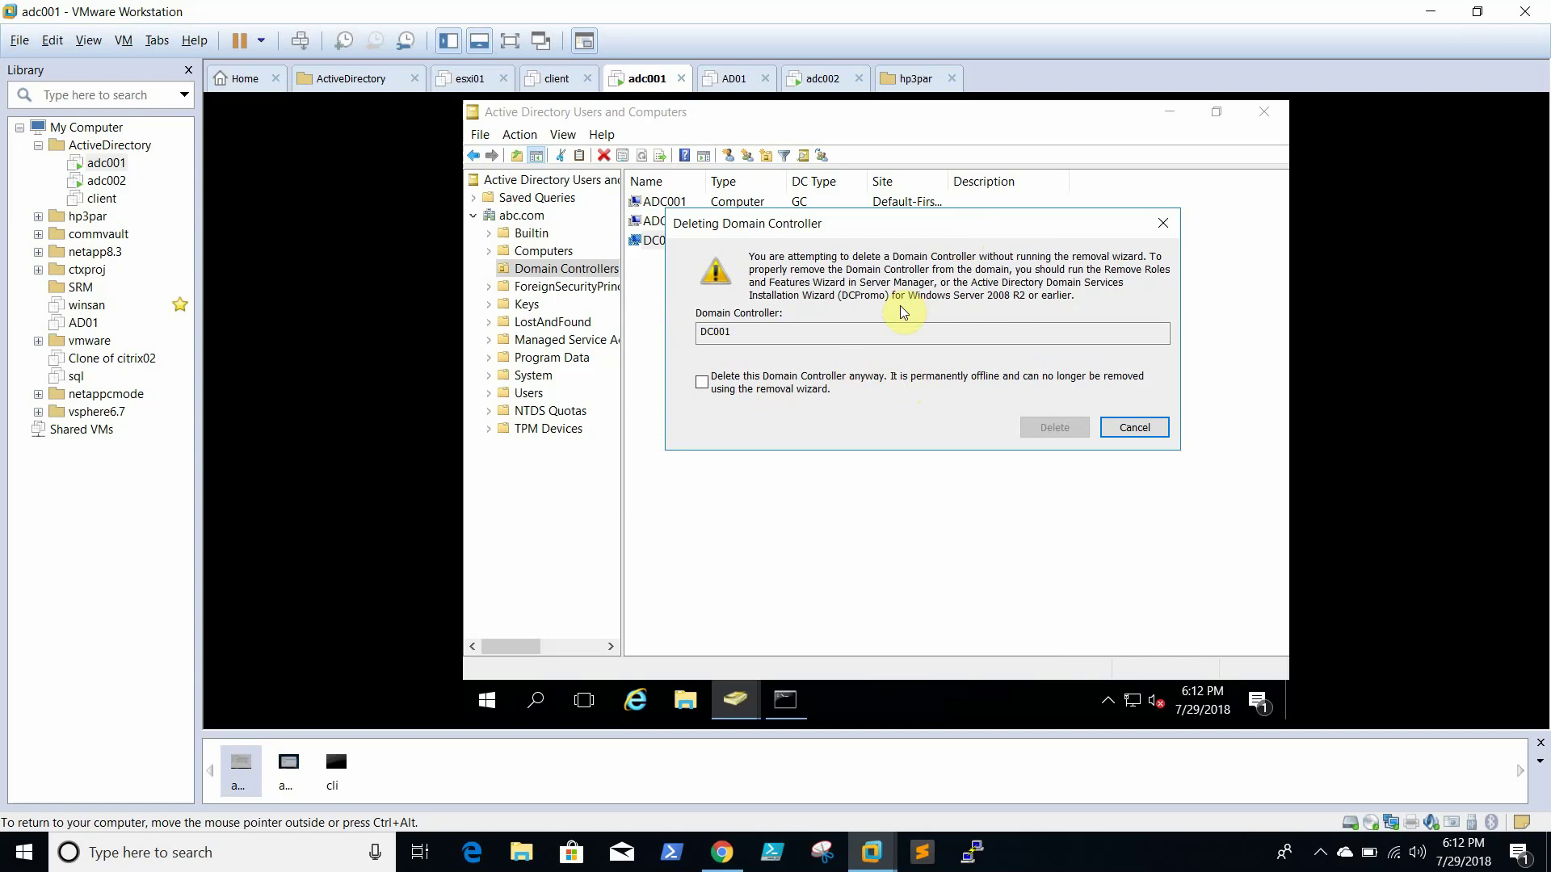
left_click(702, 383)
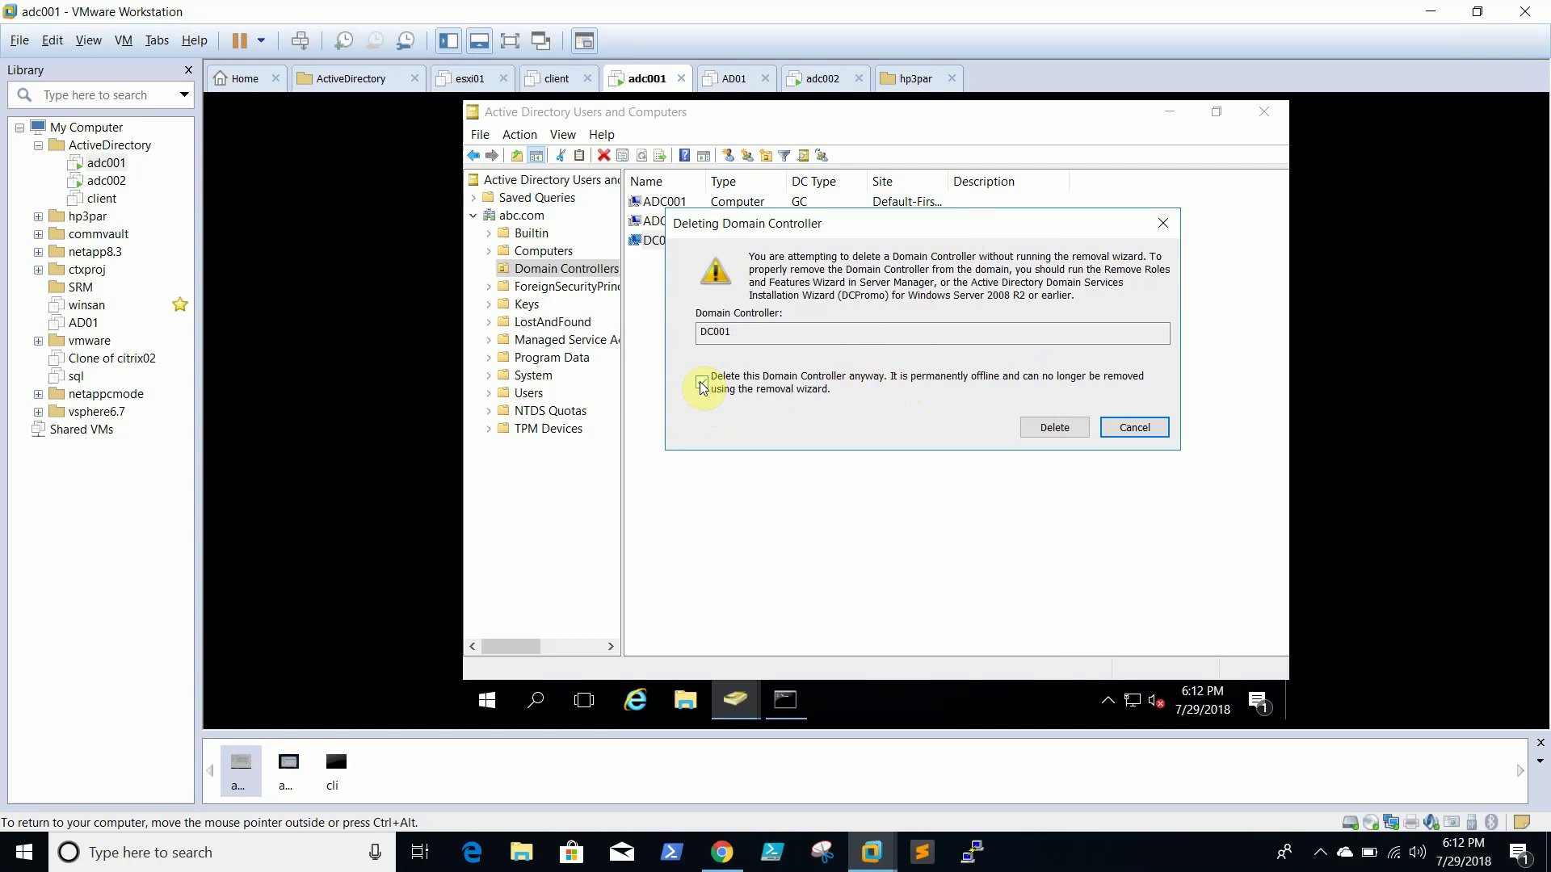
left_click(702, 383)
left_click(1053, 428)
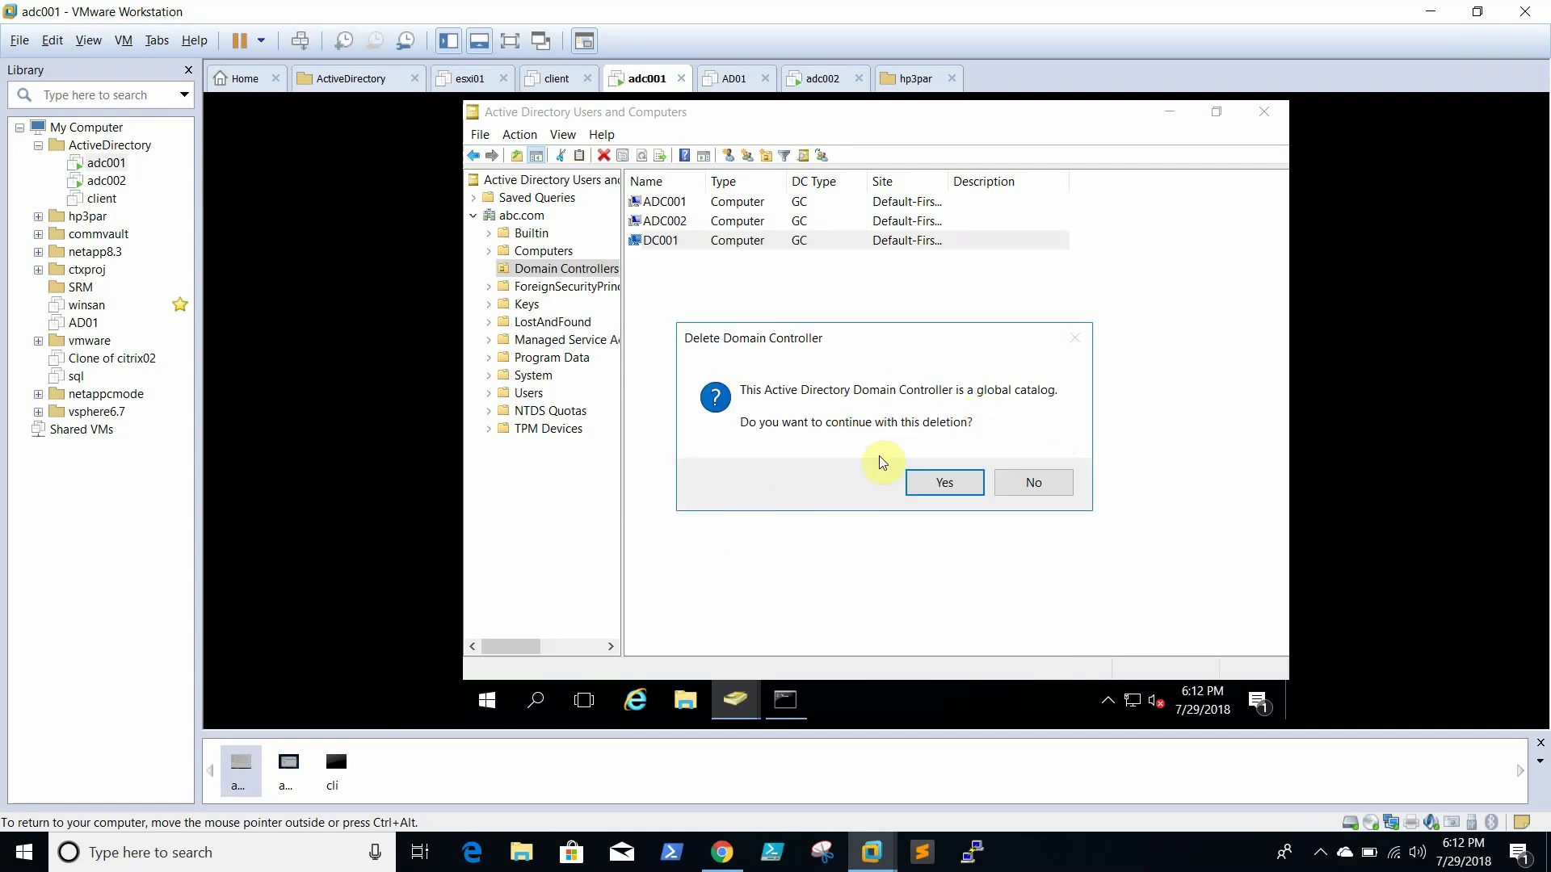
left_click(927, 483)
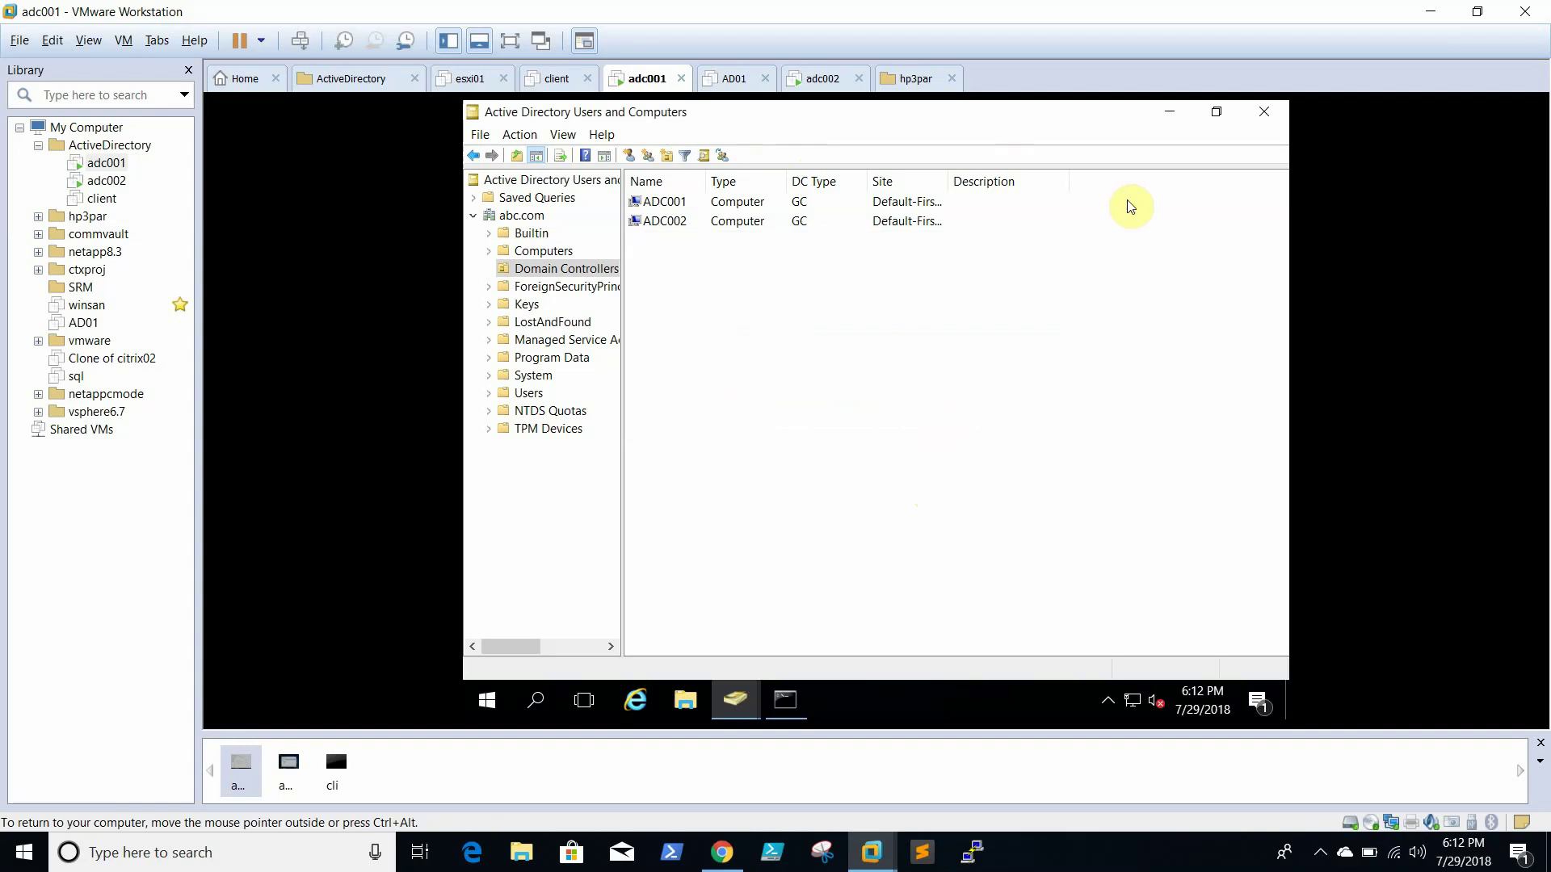
left_click(1261, 119)
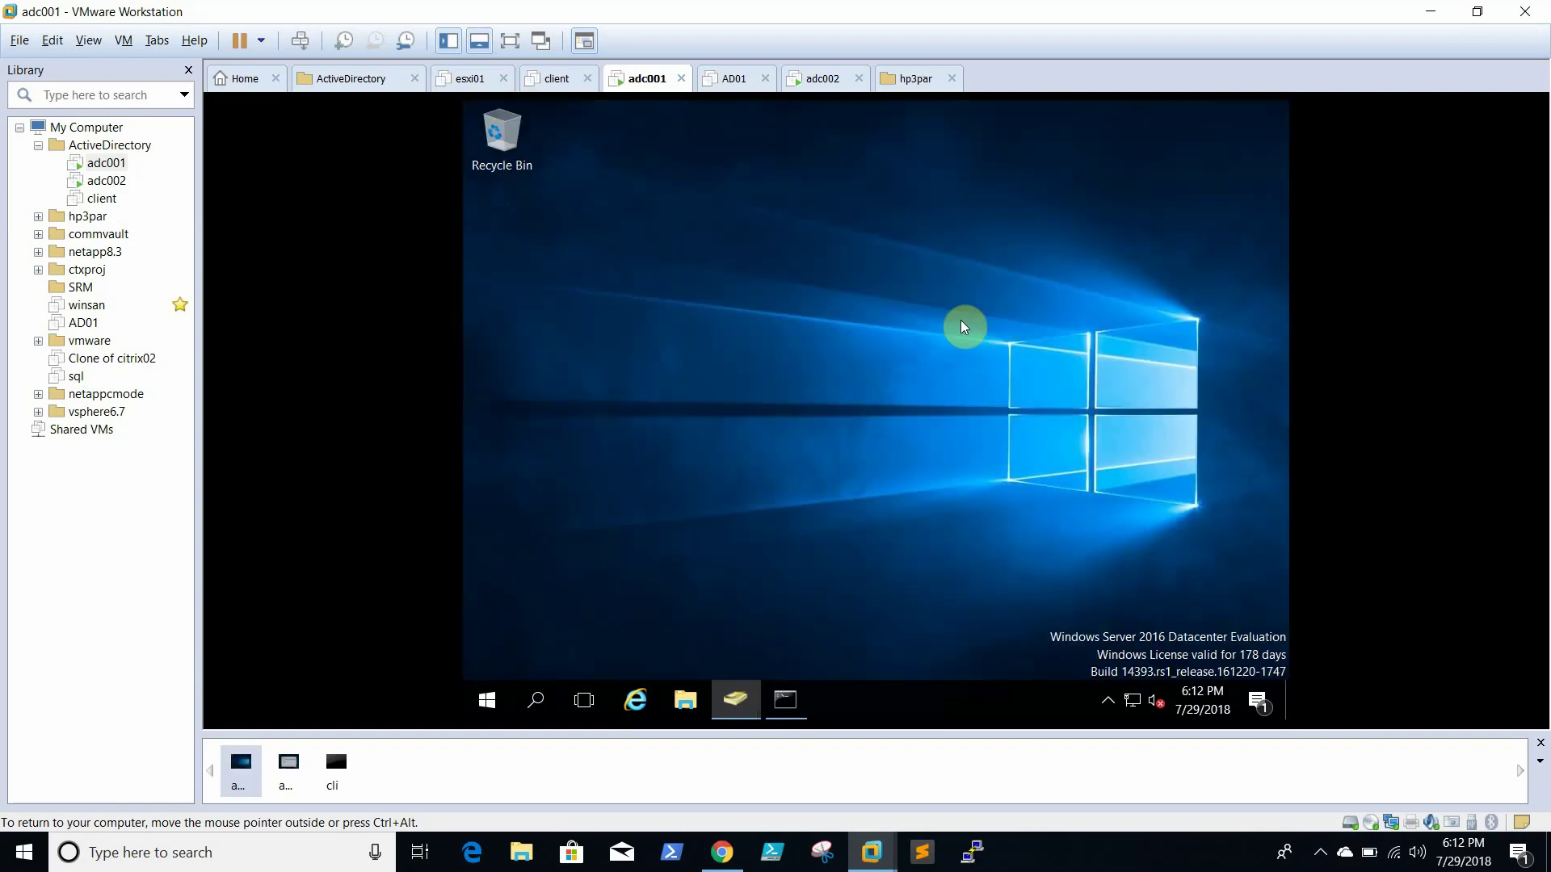
left_click(486, 706)
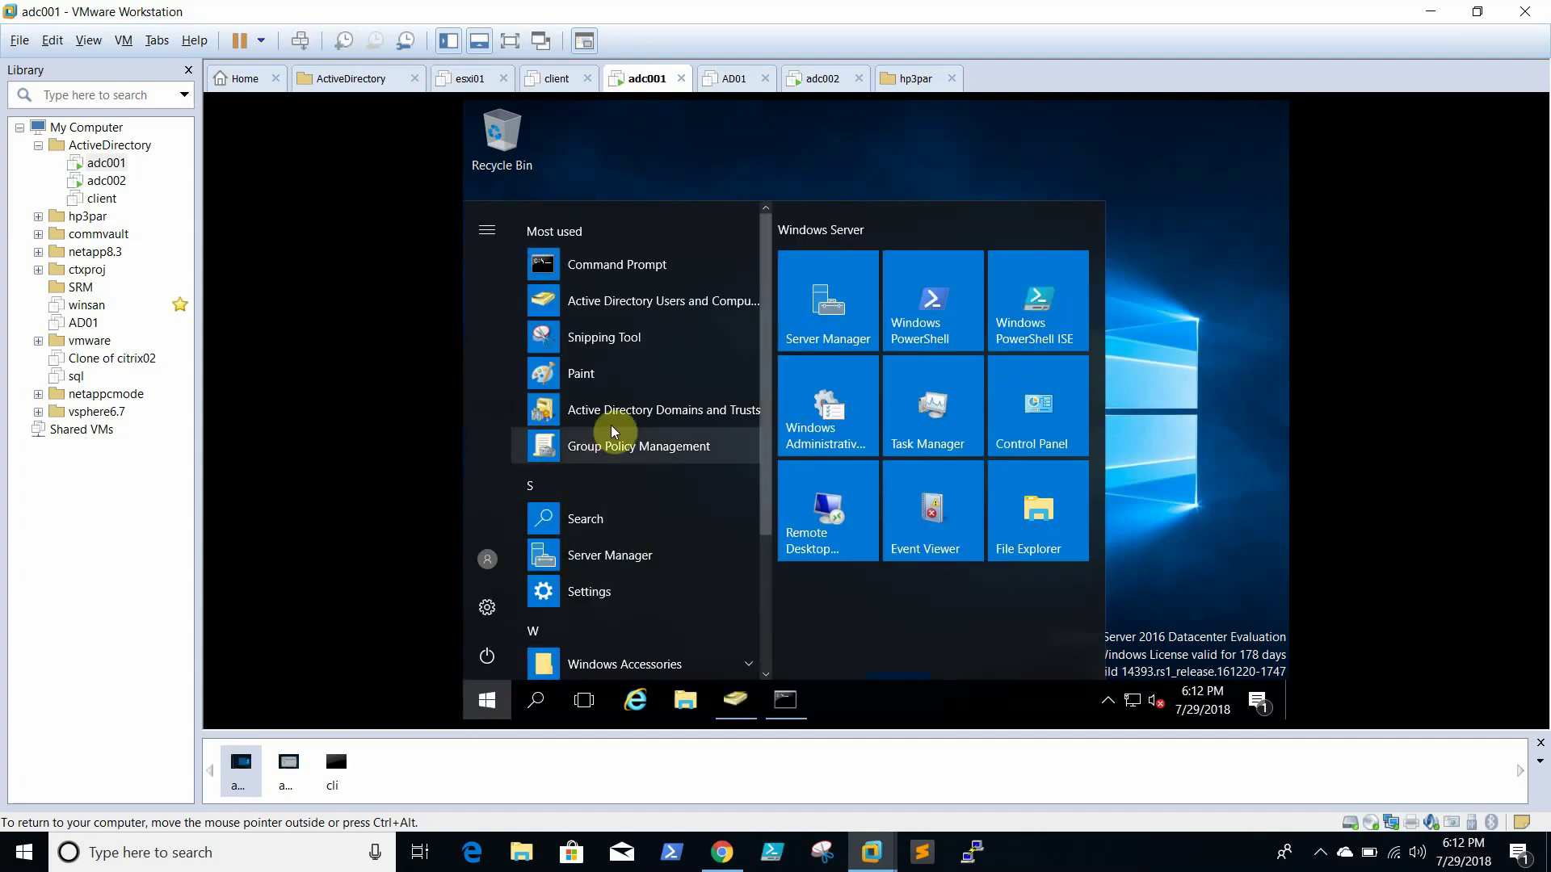
left_click(627, 405)
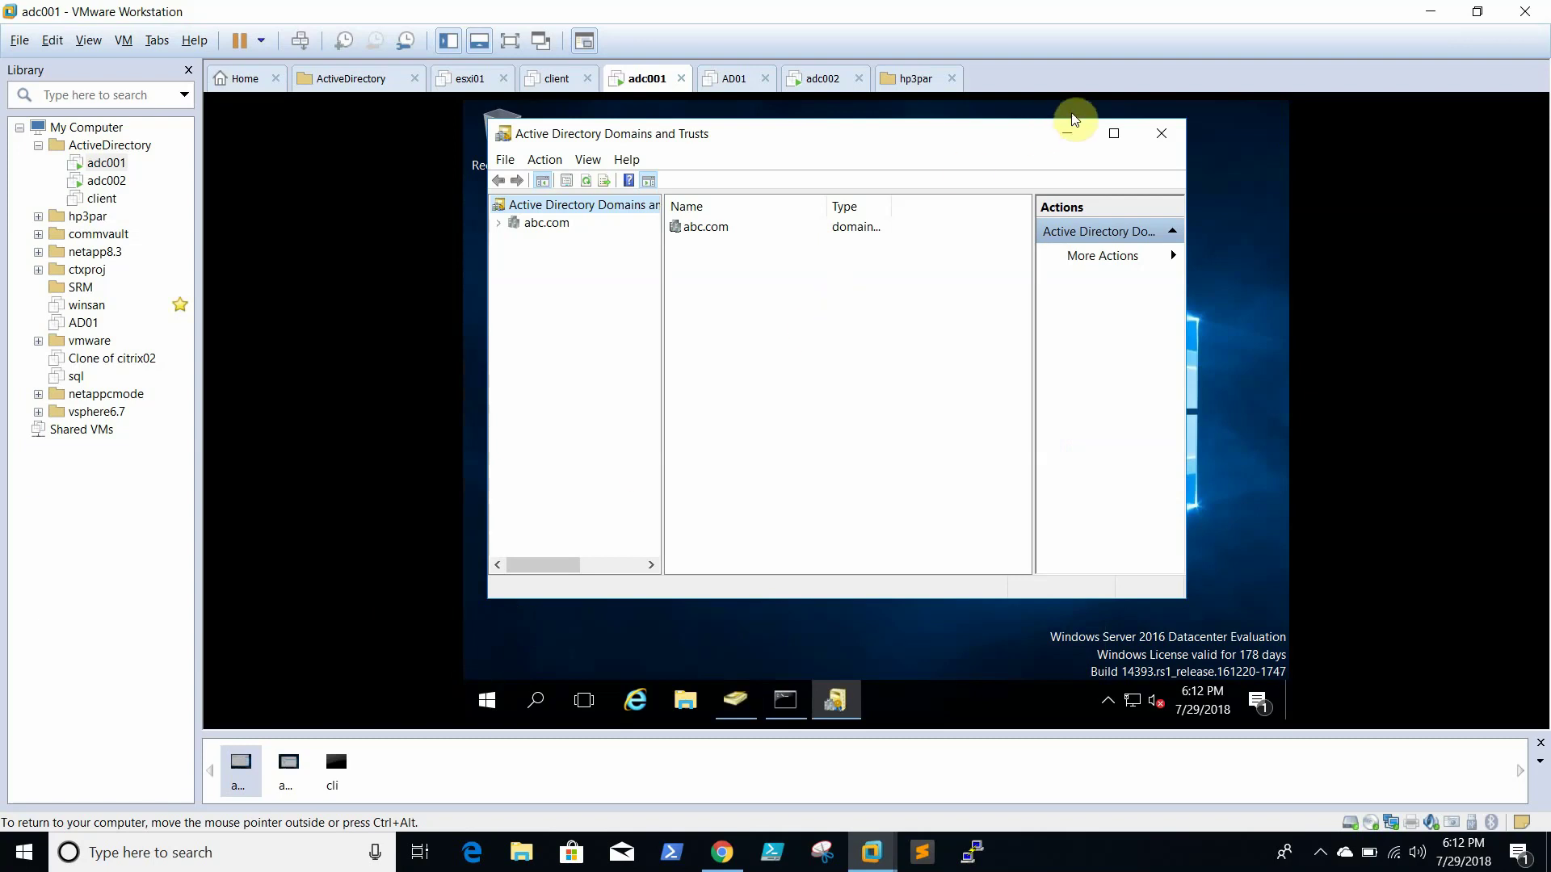
left_click(1162, 133)
Open Active Directory Sites and Services from the Windows Administrative Tools and maximise its window.
left_click(488, 691)
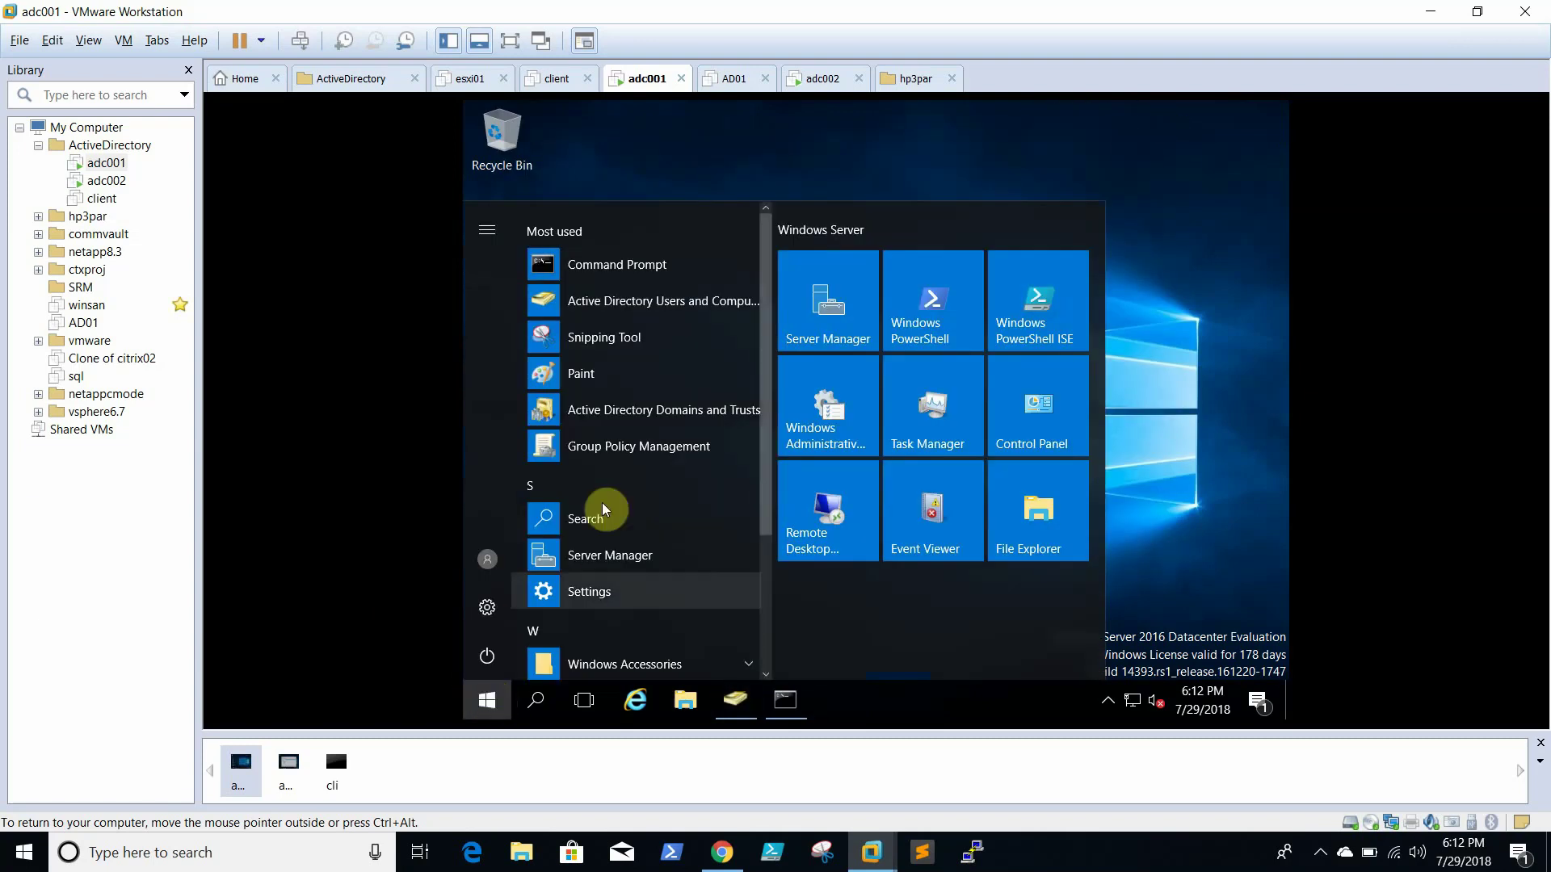
left_click_drag(763, 501, 765, 661)
left_click(706, 500)
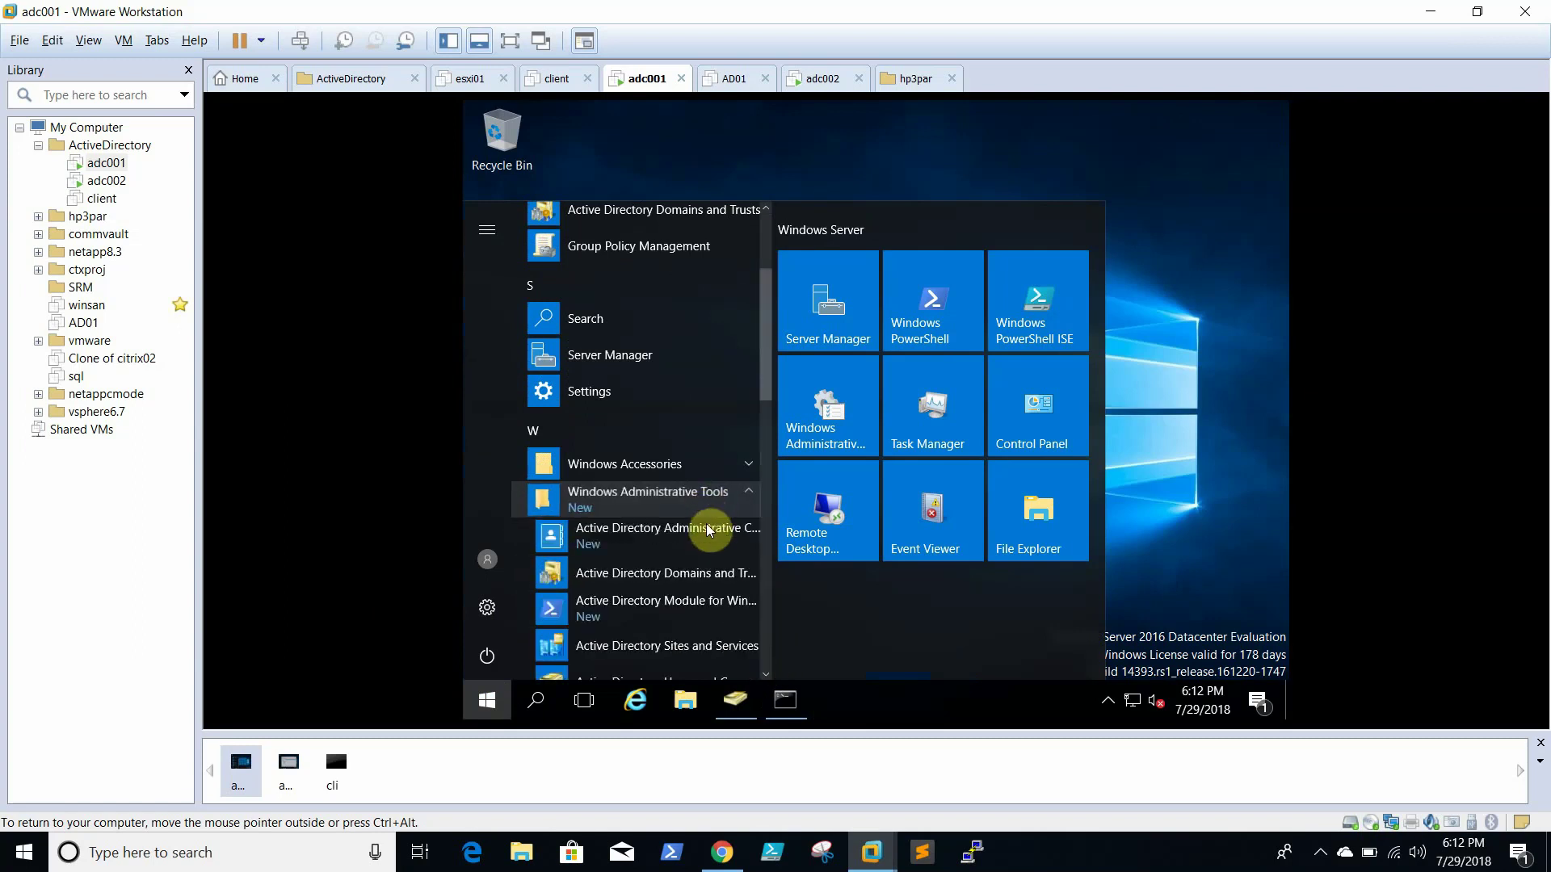
left_click(708, 649)
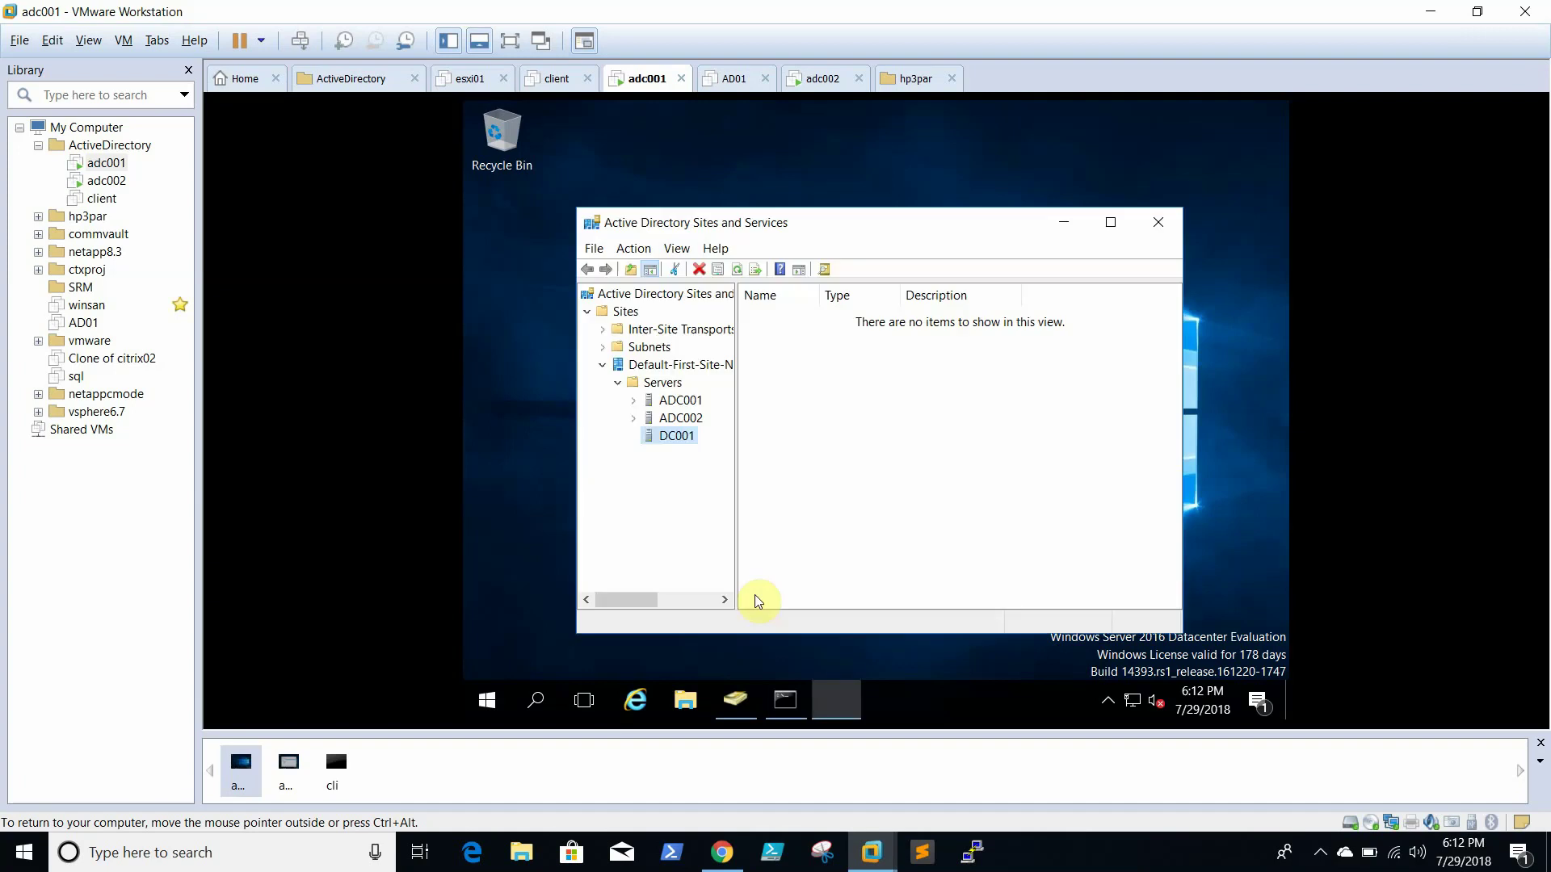
left_click(1110, 222)
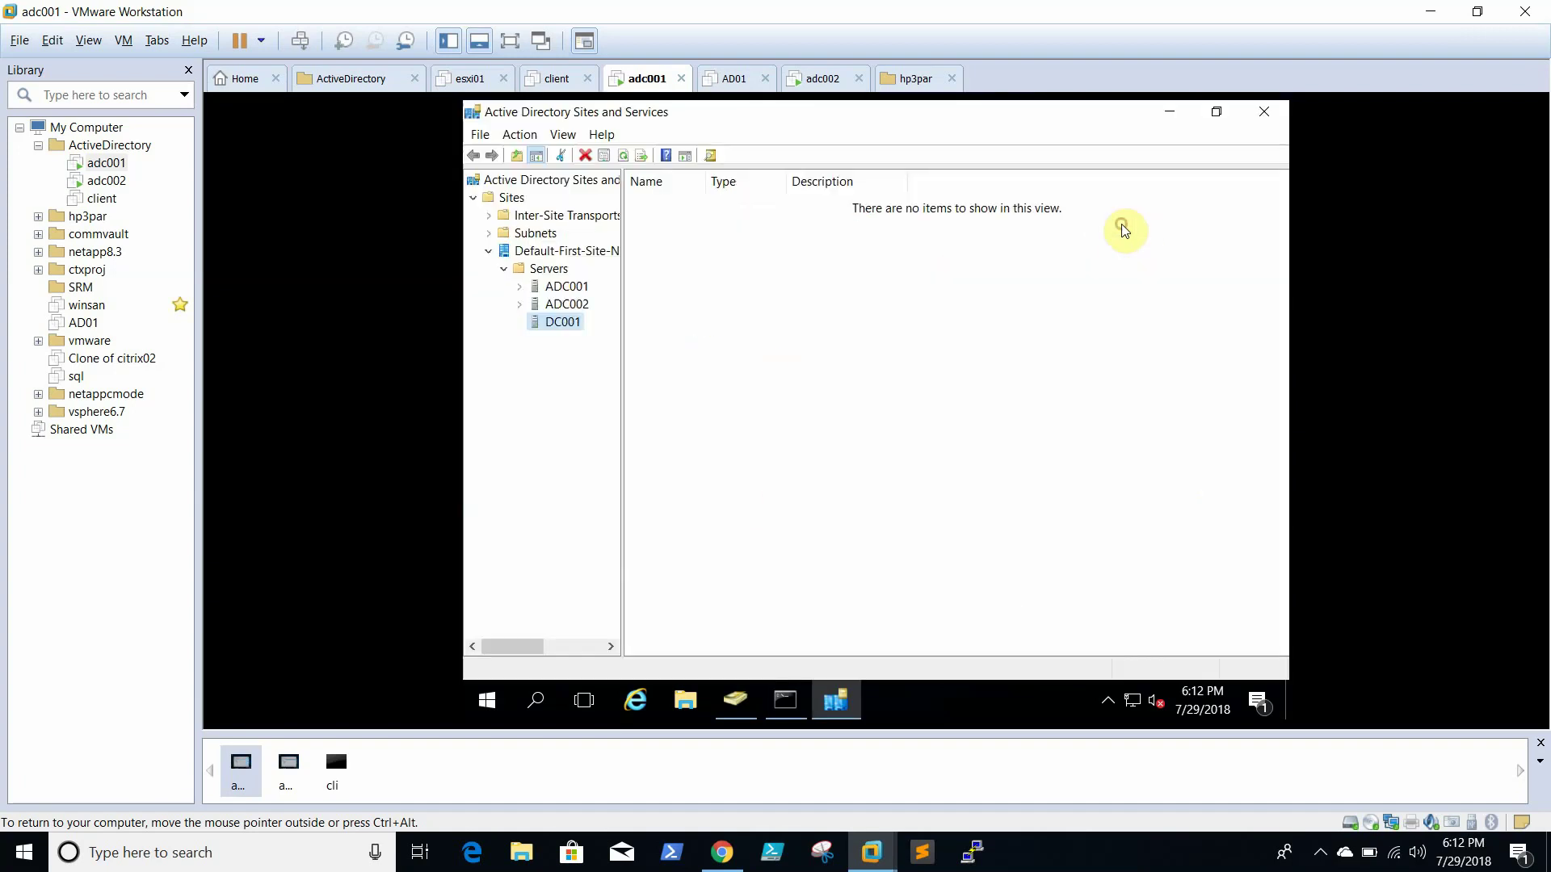
Delete the DC001 server object from the default site's Servers container and confirm the deletion.
right_click(563, 333)
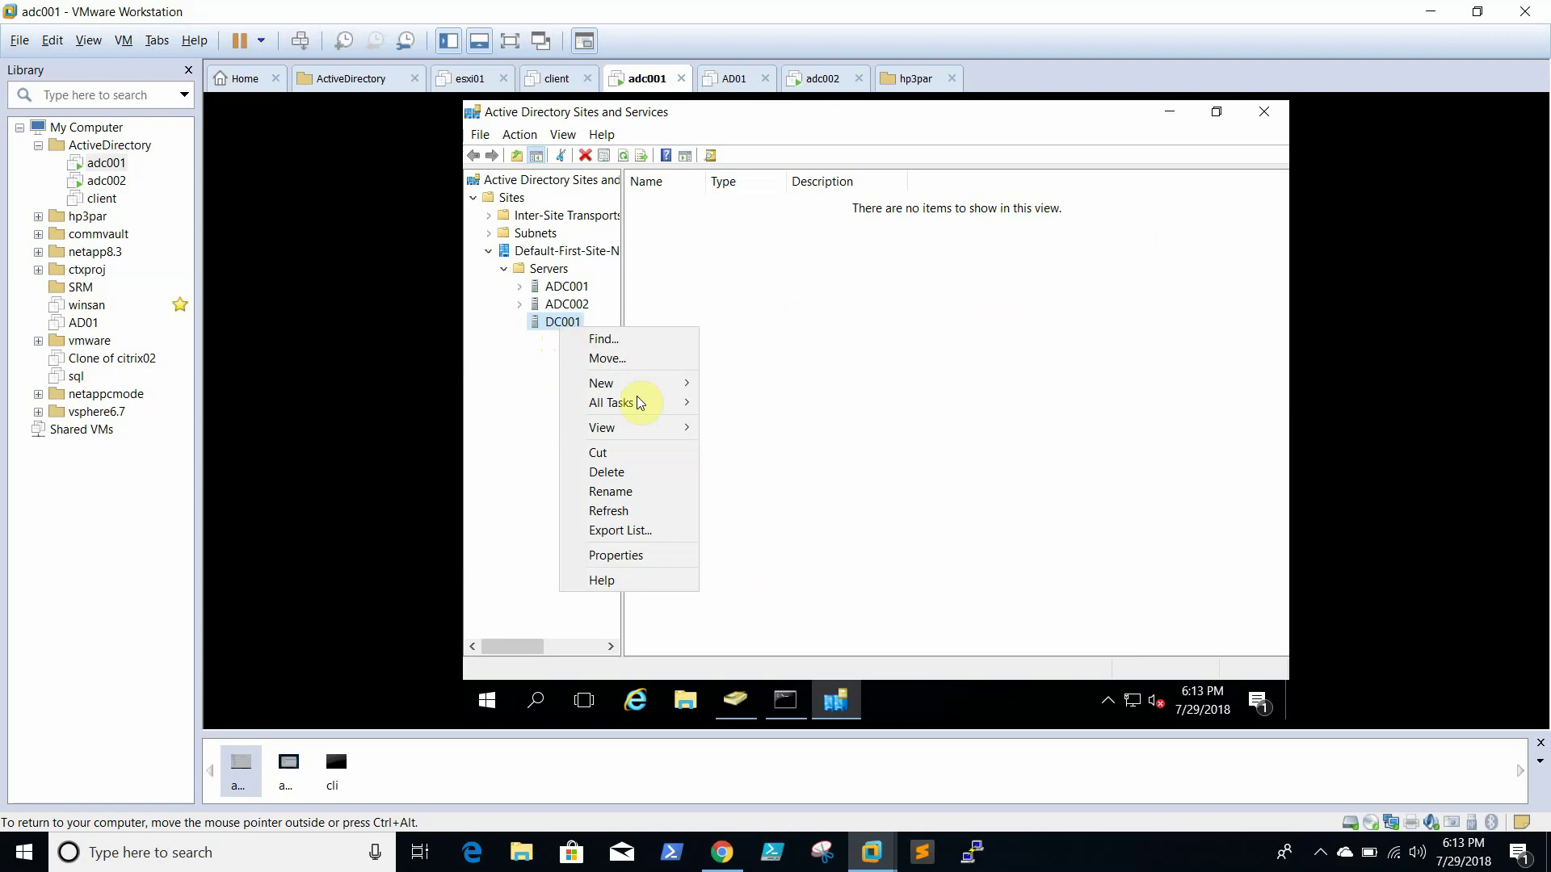
left_click(651, 474)
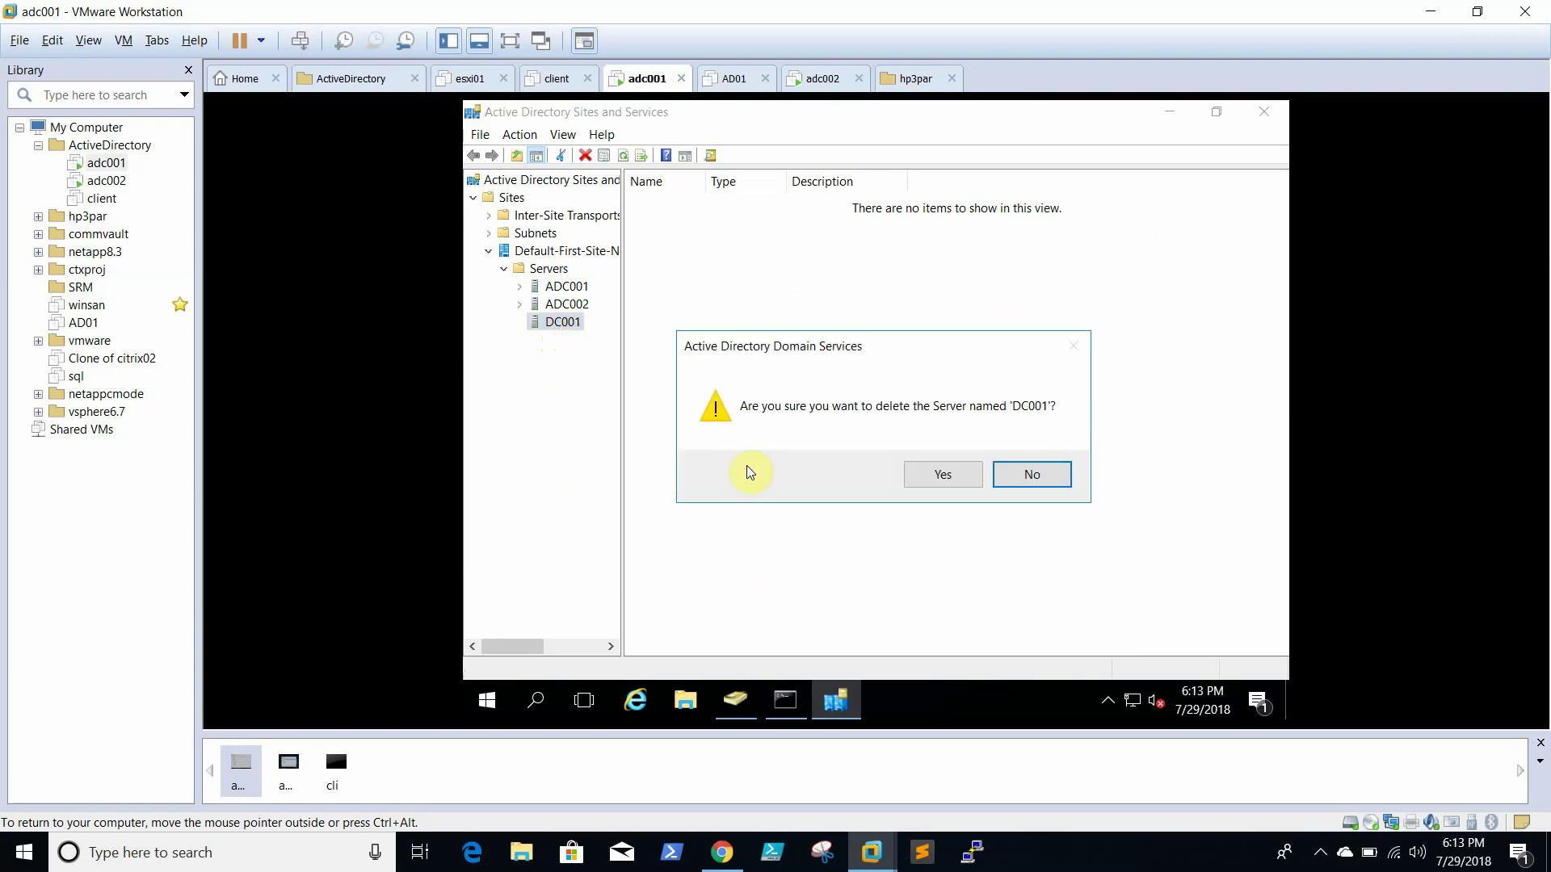
left_click(945, 475)
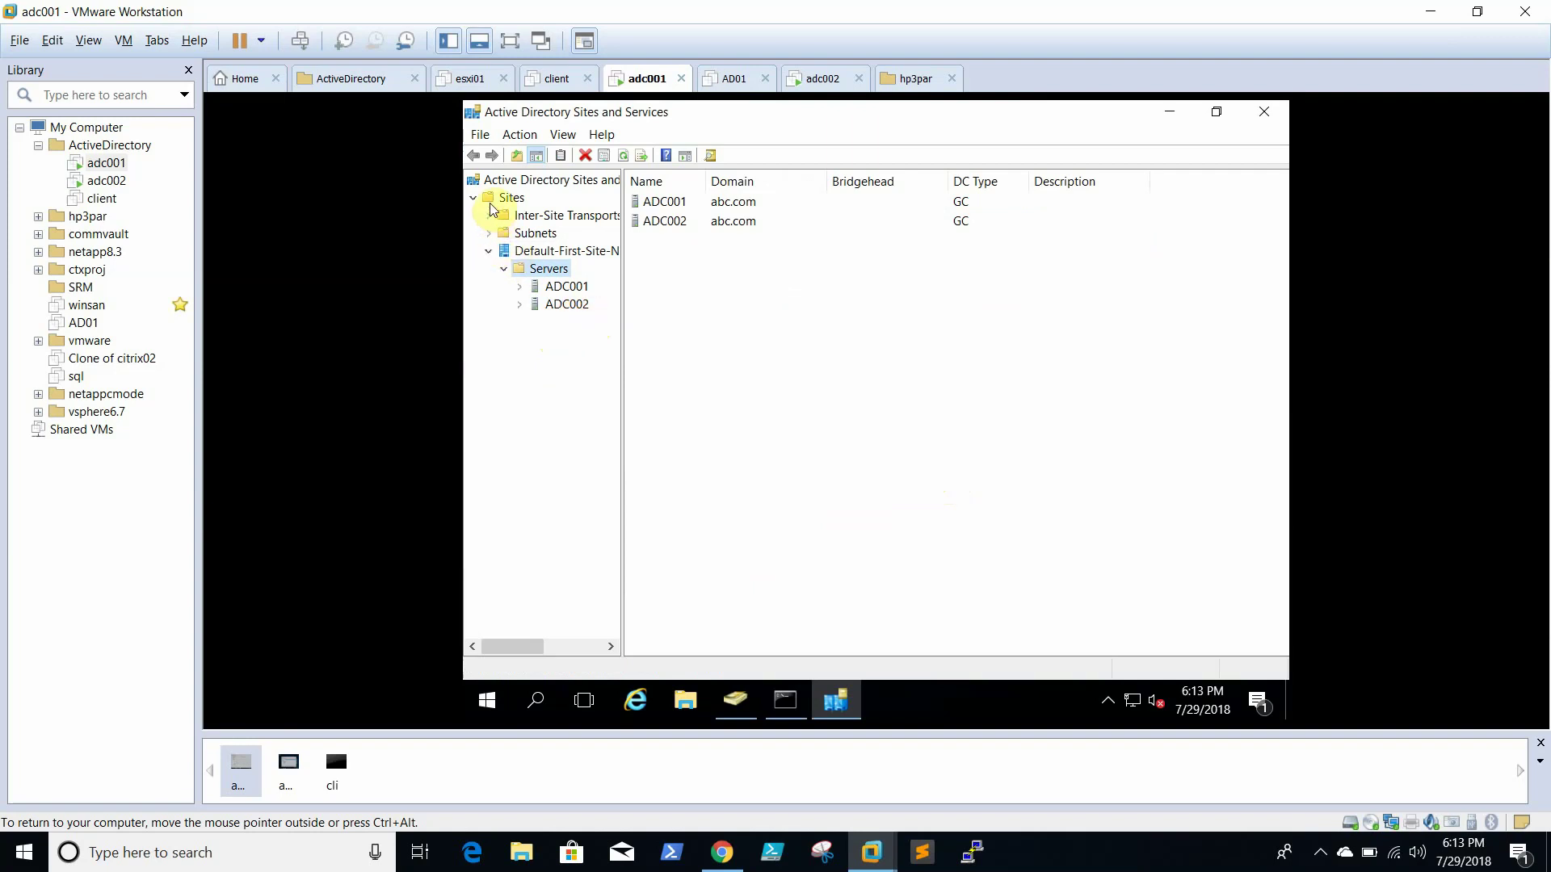
Review the inter-site transports, subnets, default site and remaining server objects, and close Active Directory Sites and Services.
left_click(533, 214)
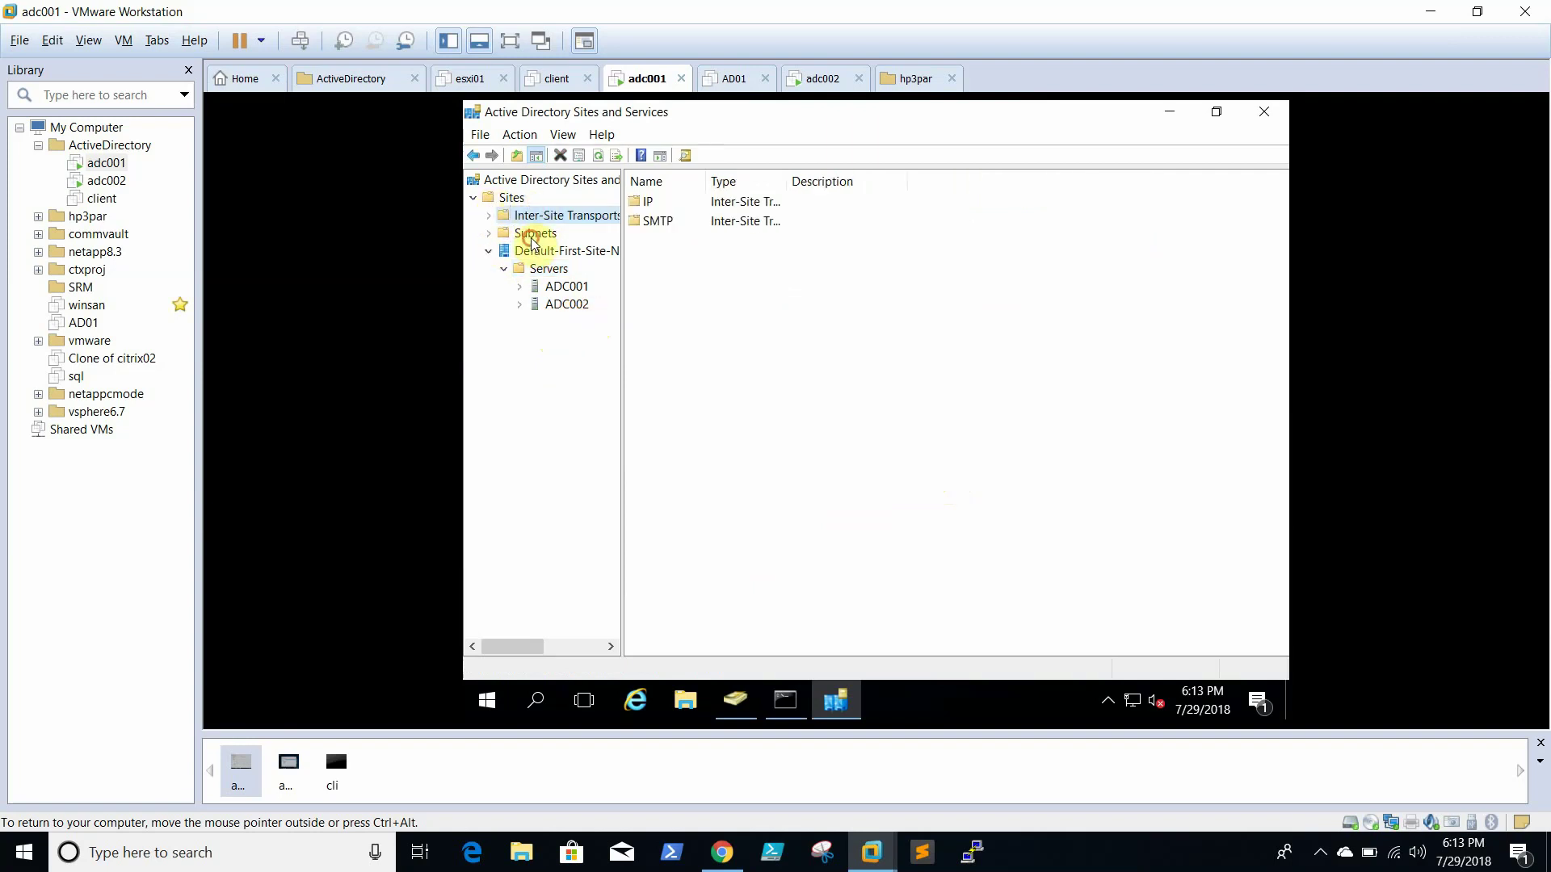
left_click(534, 234)
left_click(537, 251)
left_click(565, 287)
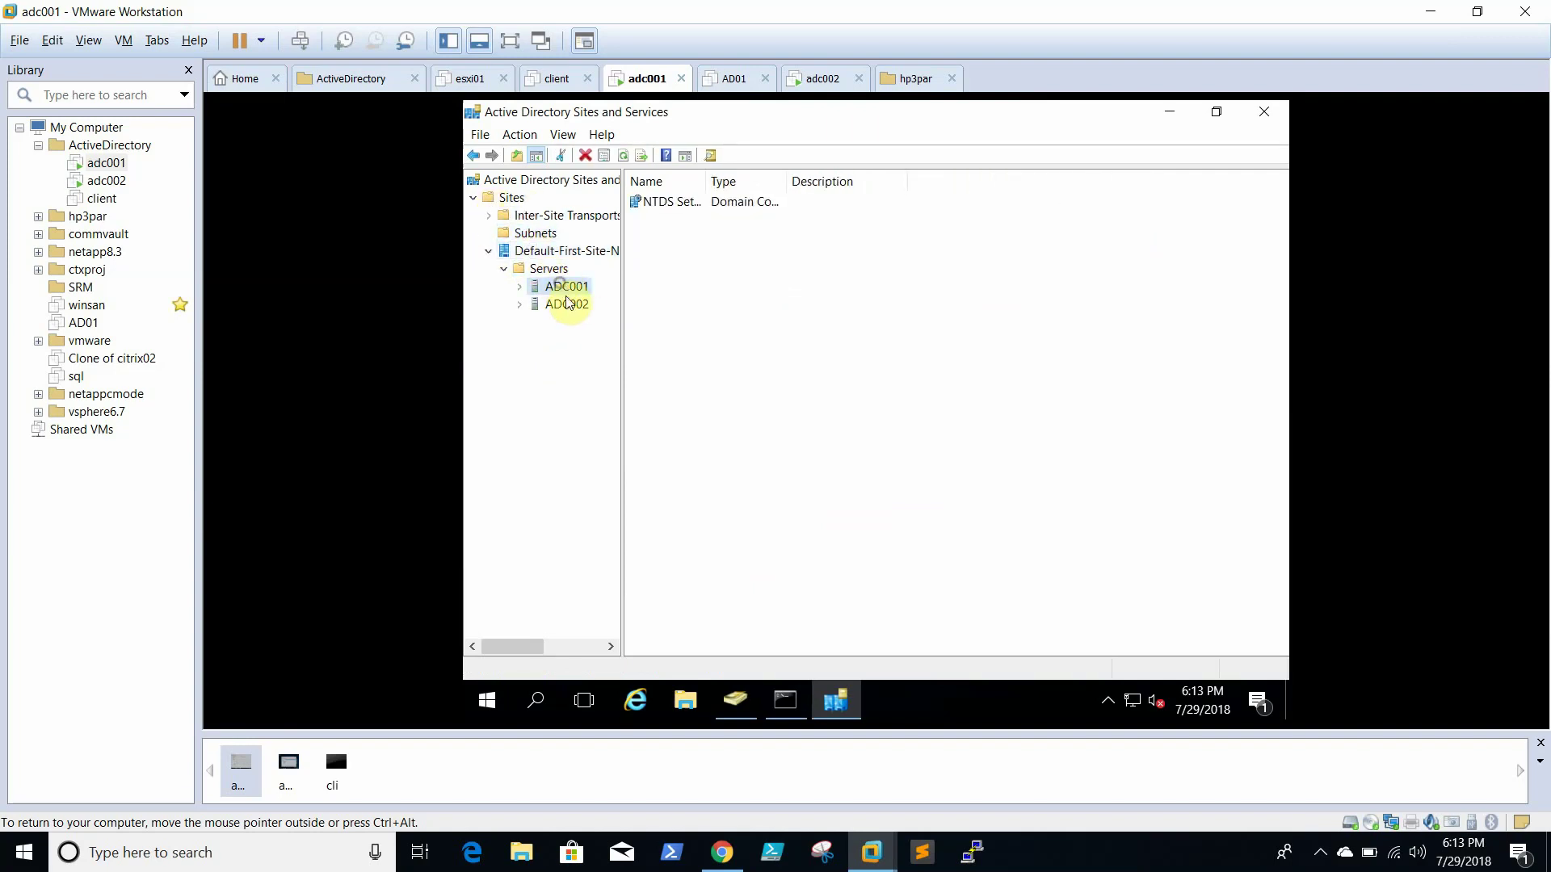
left_click(565, 304)
left_click(549, 270)
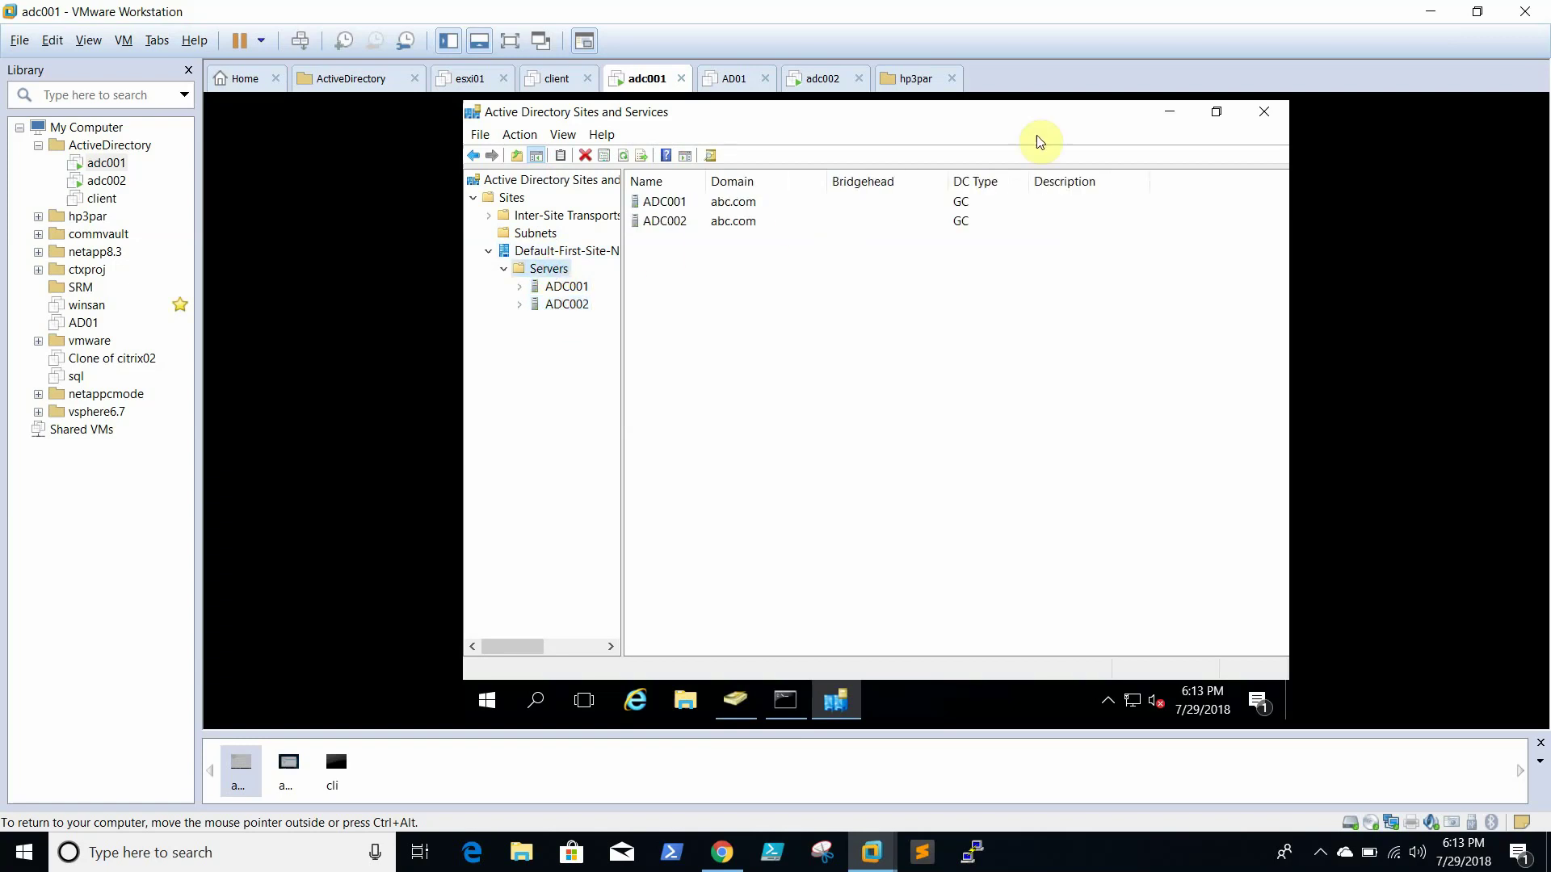
left_click(1272, 112)
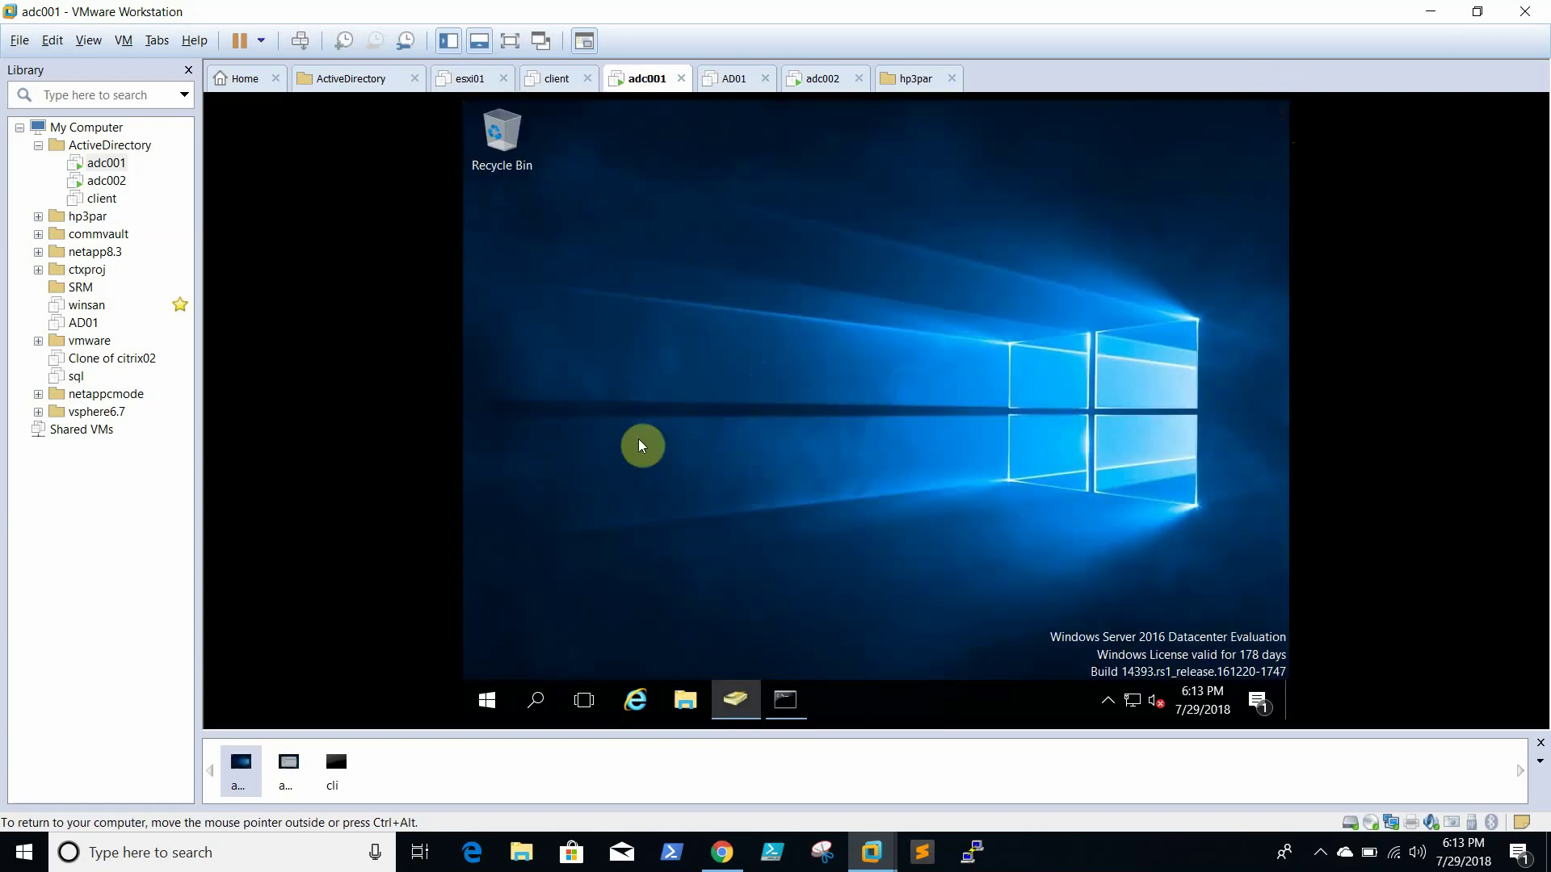
Run dnsmgmt.msc to open DNS Manager and show the records of the abc.com forward lookup zone.
right_click(491, 703)
left_click(564, 607)
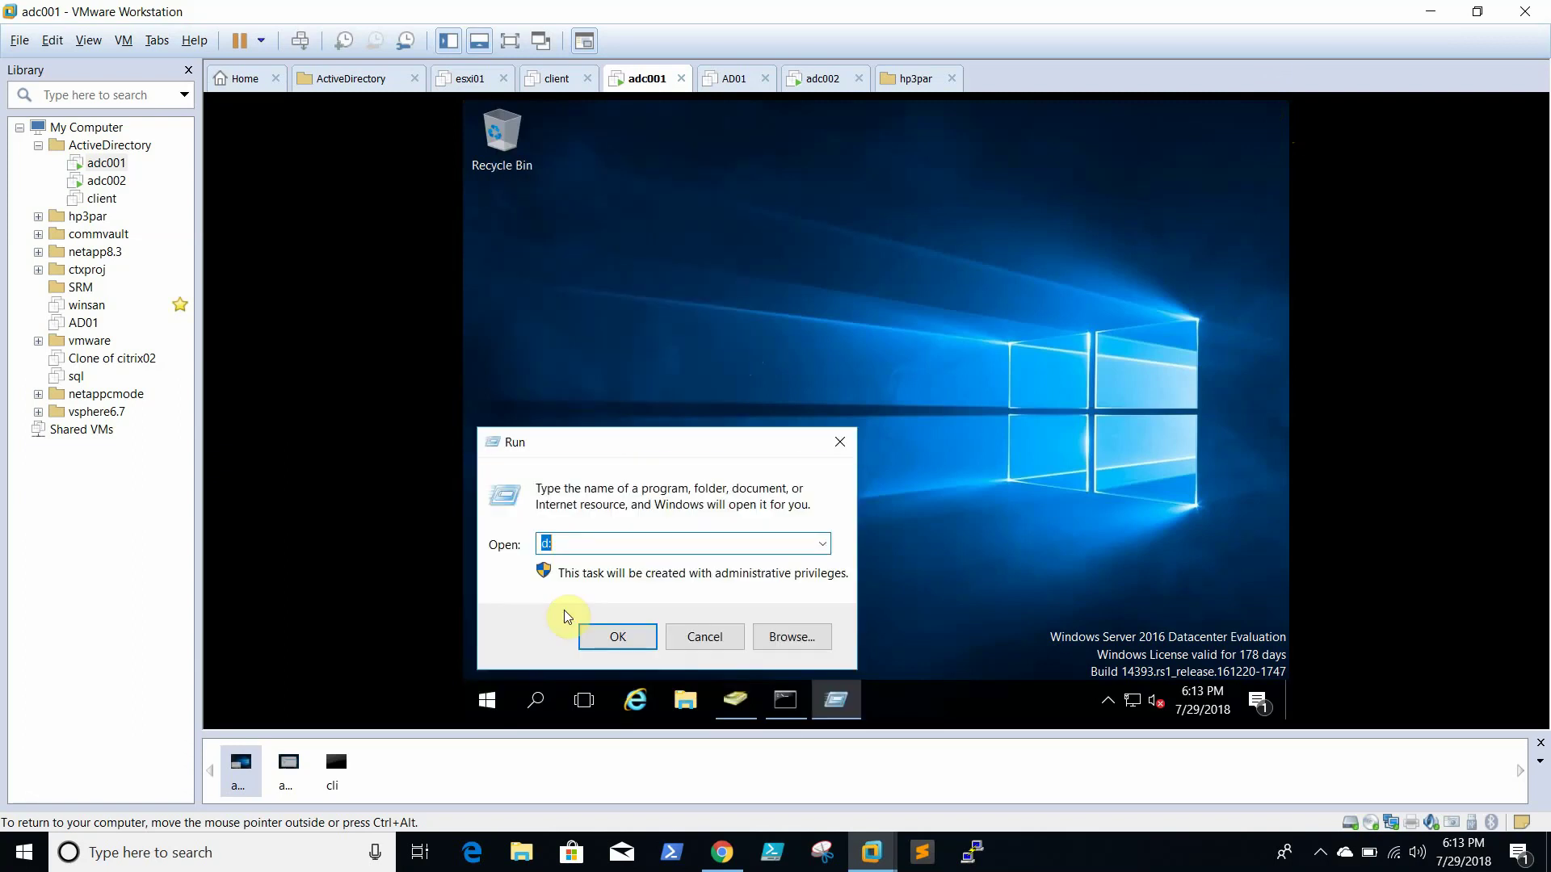
type("dnsmgmt.msc")
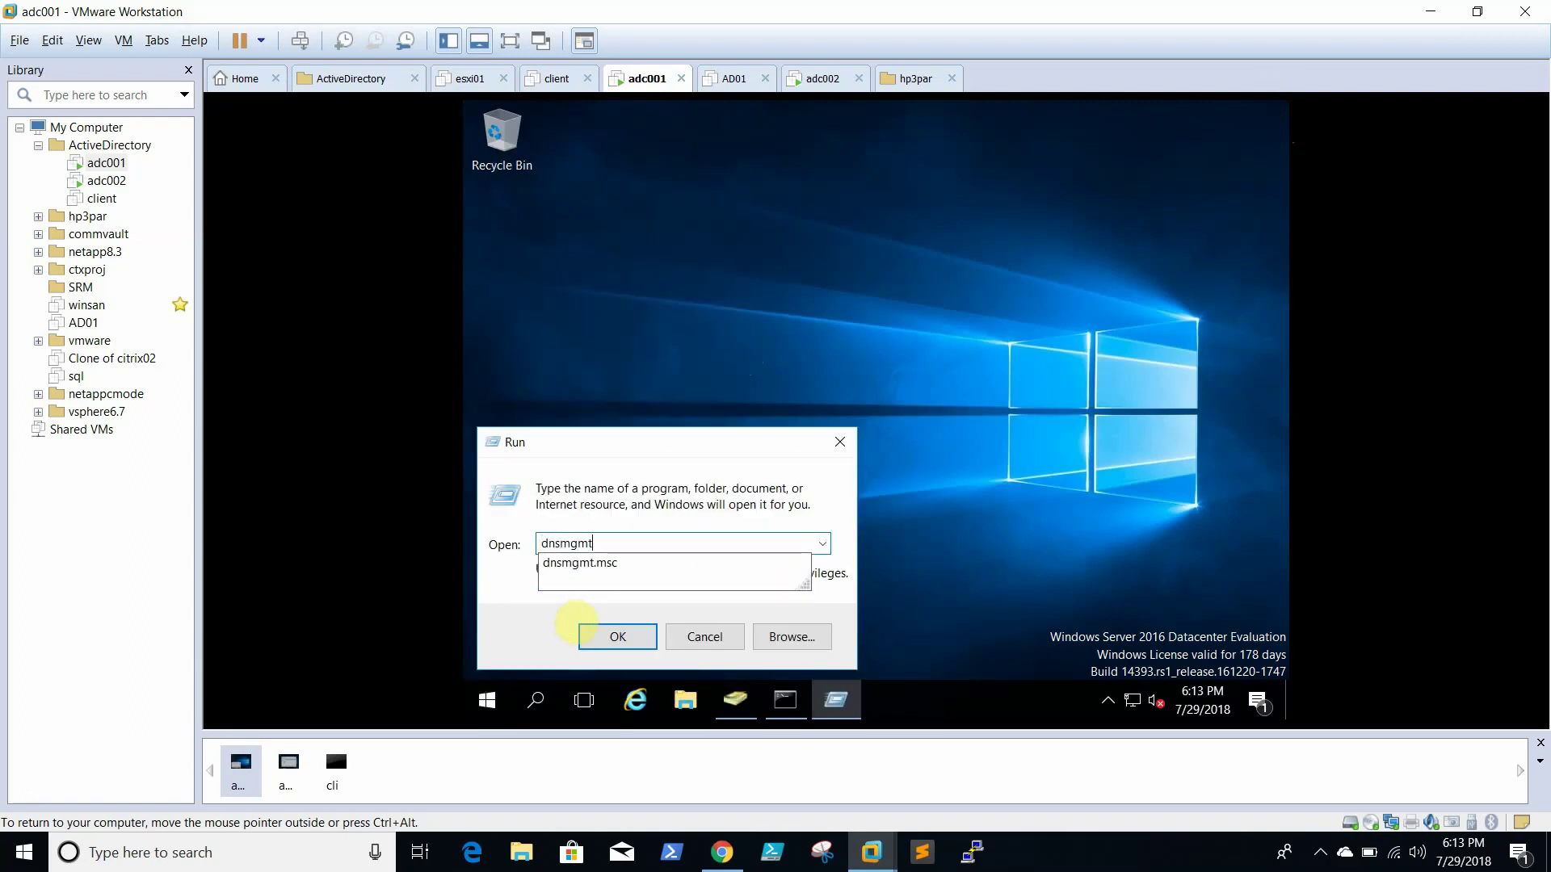
key("Return")
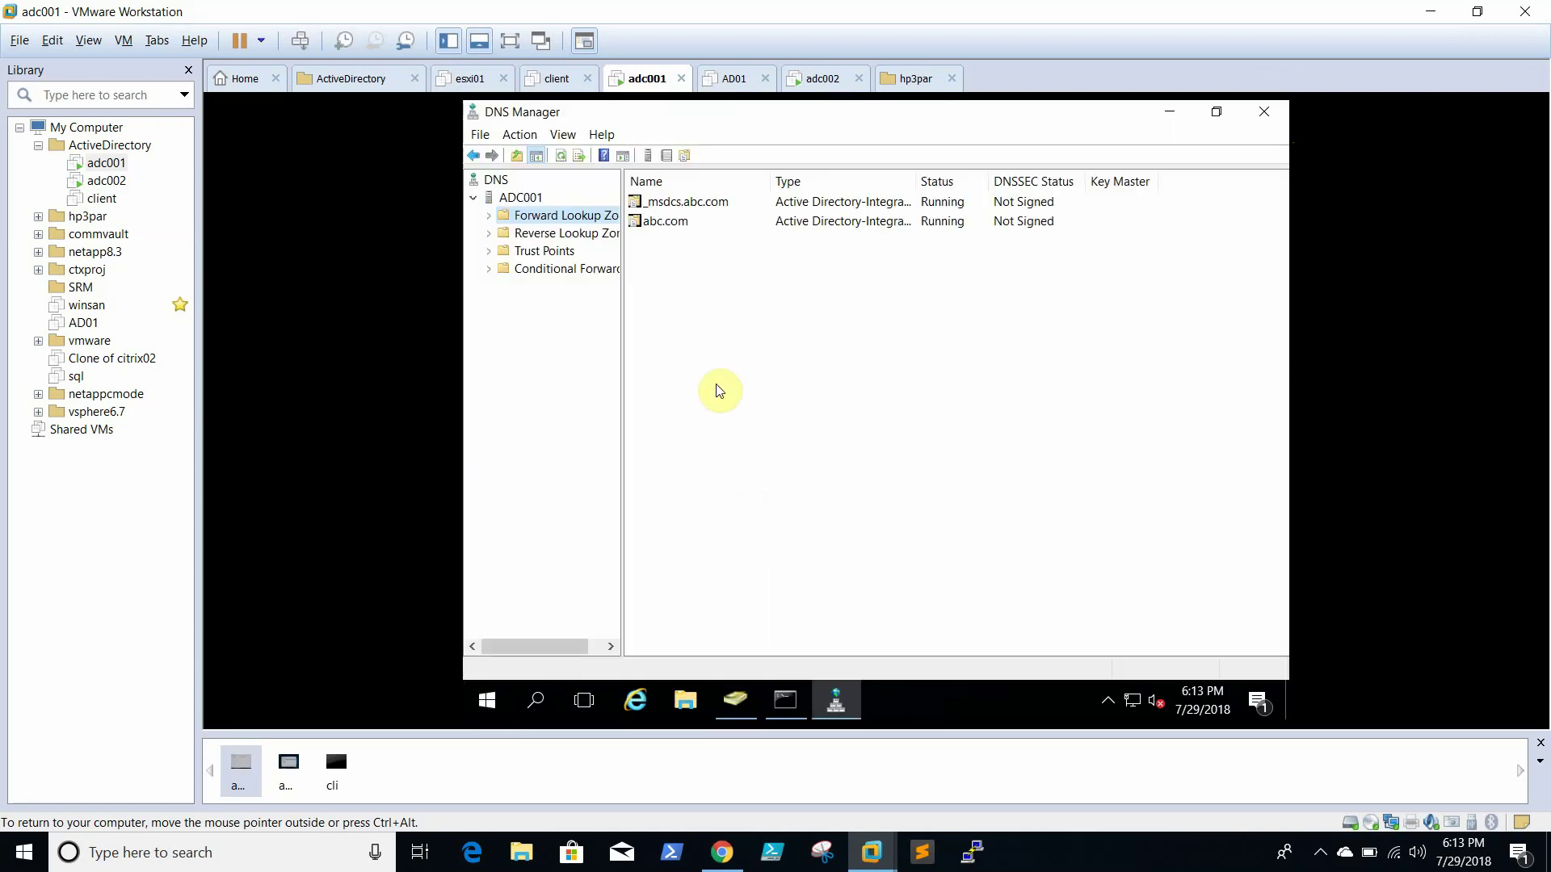
left_click(489, 216)
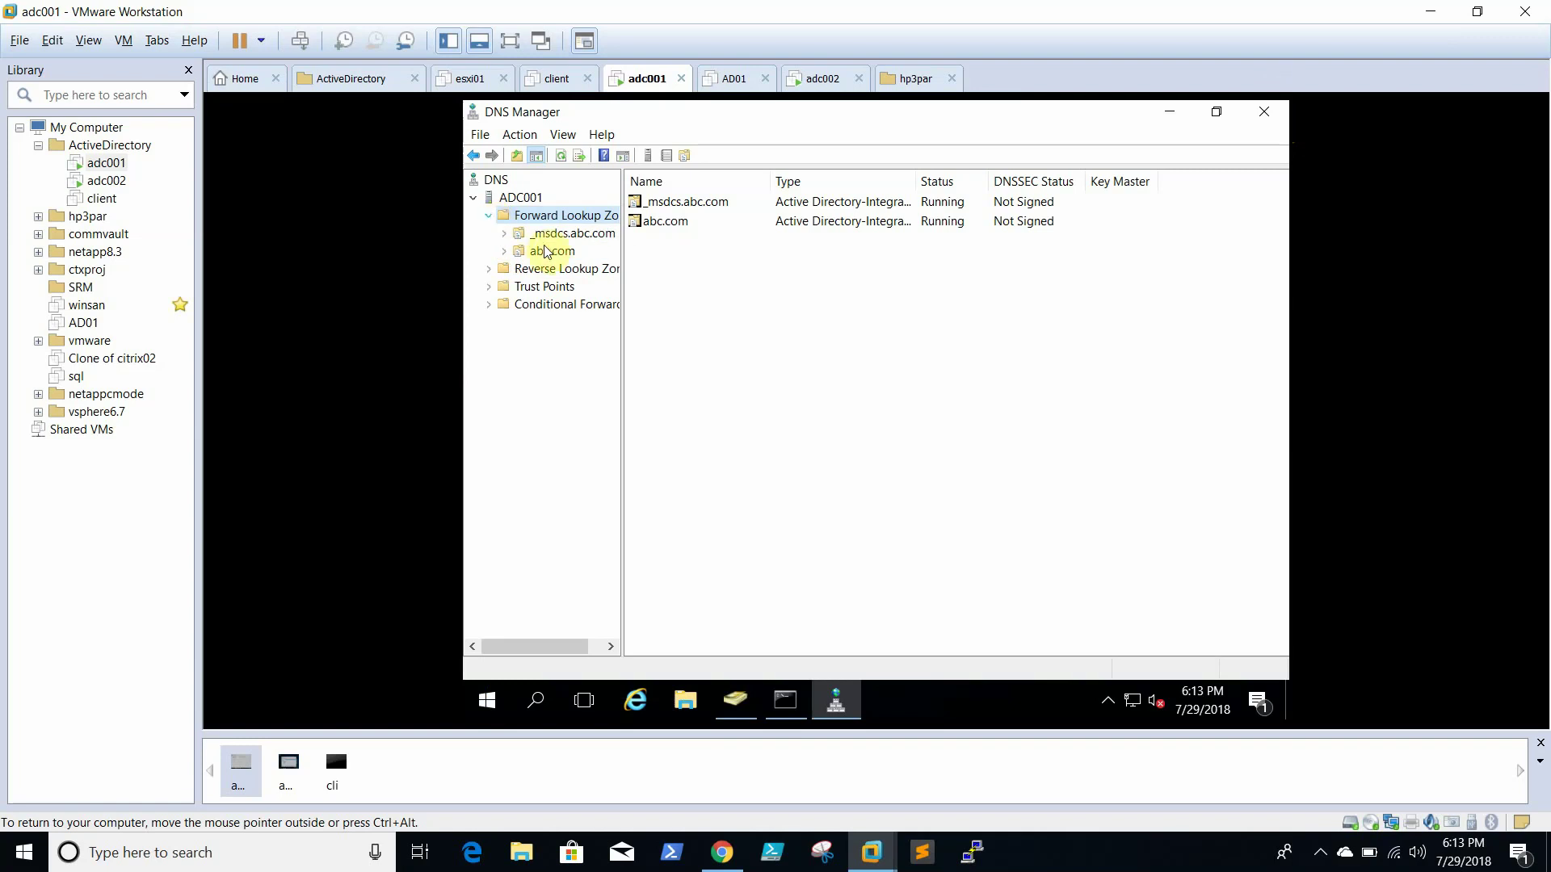
left_click(546, 252)
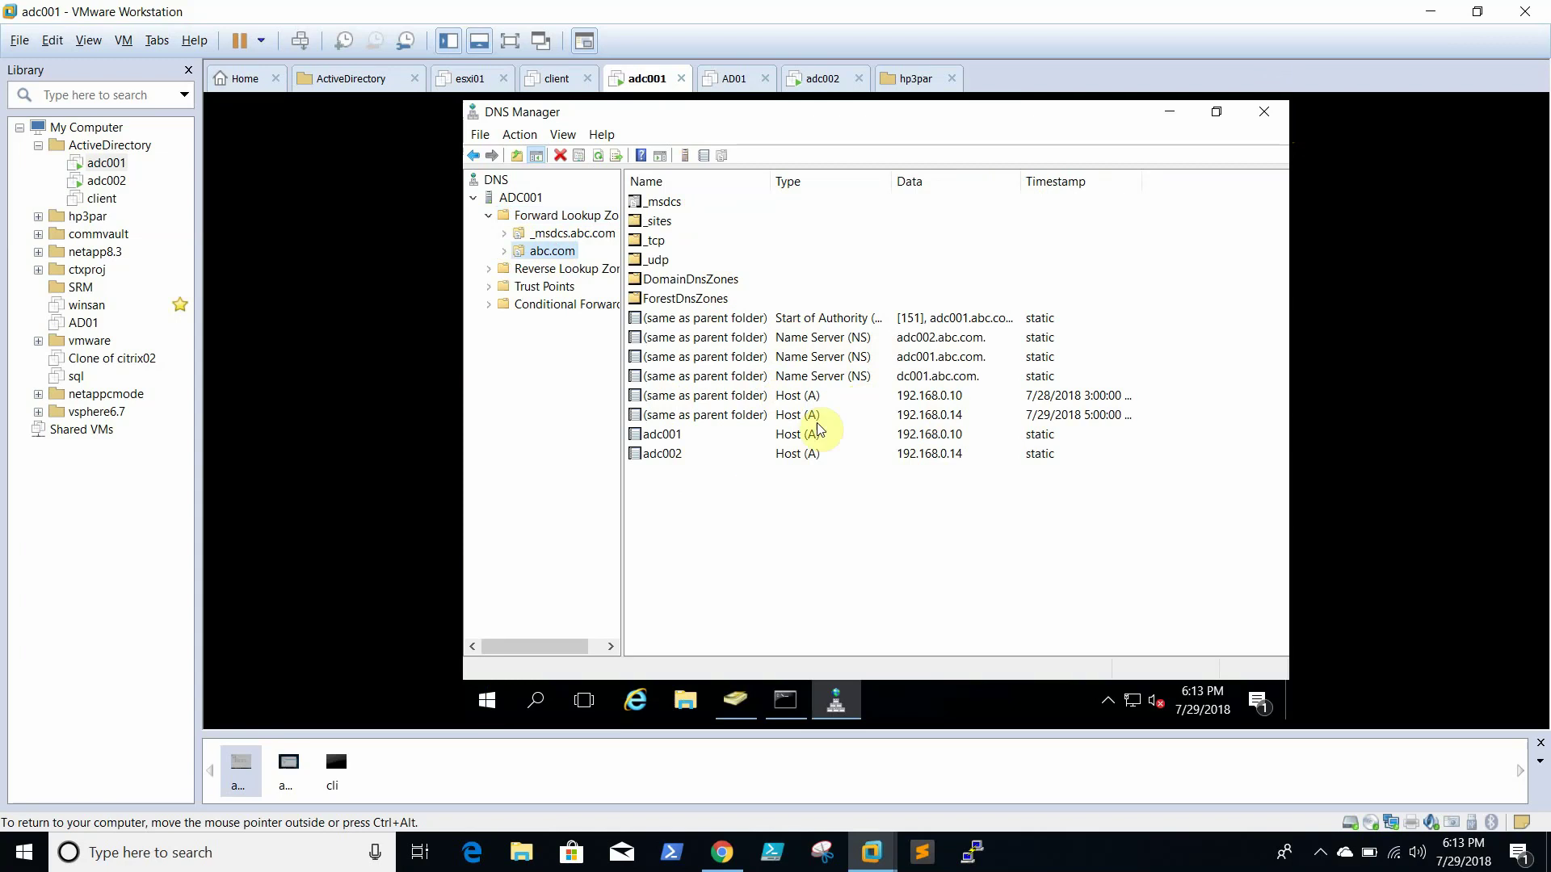
Delete dc001's pointer record 192.168.0.12 from the 0.168.192.in-addr.arpa reverse lookup zone and confirm the deletion.
left_click(521, 273)
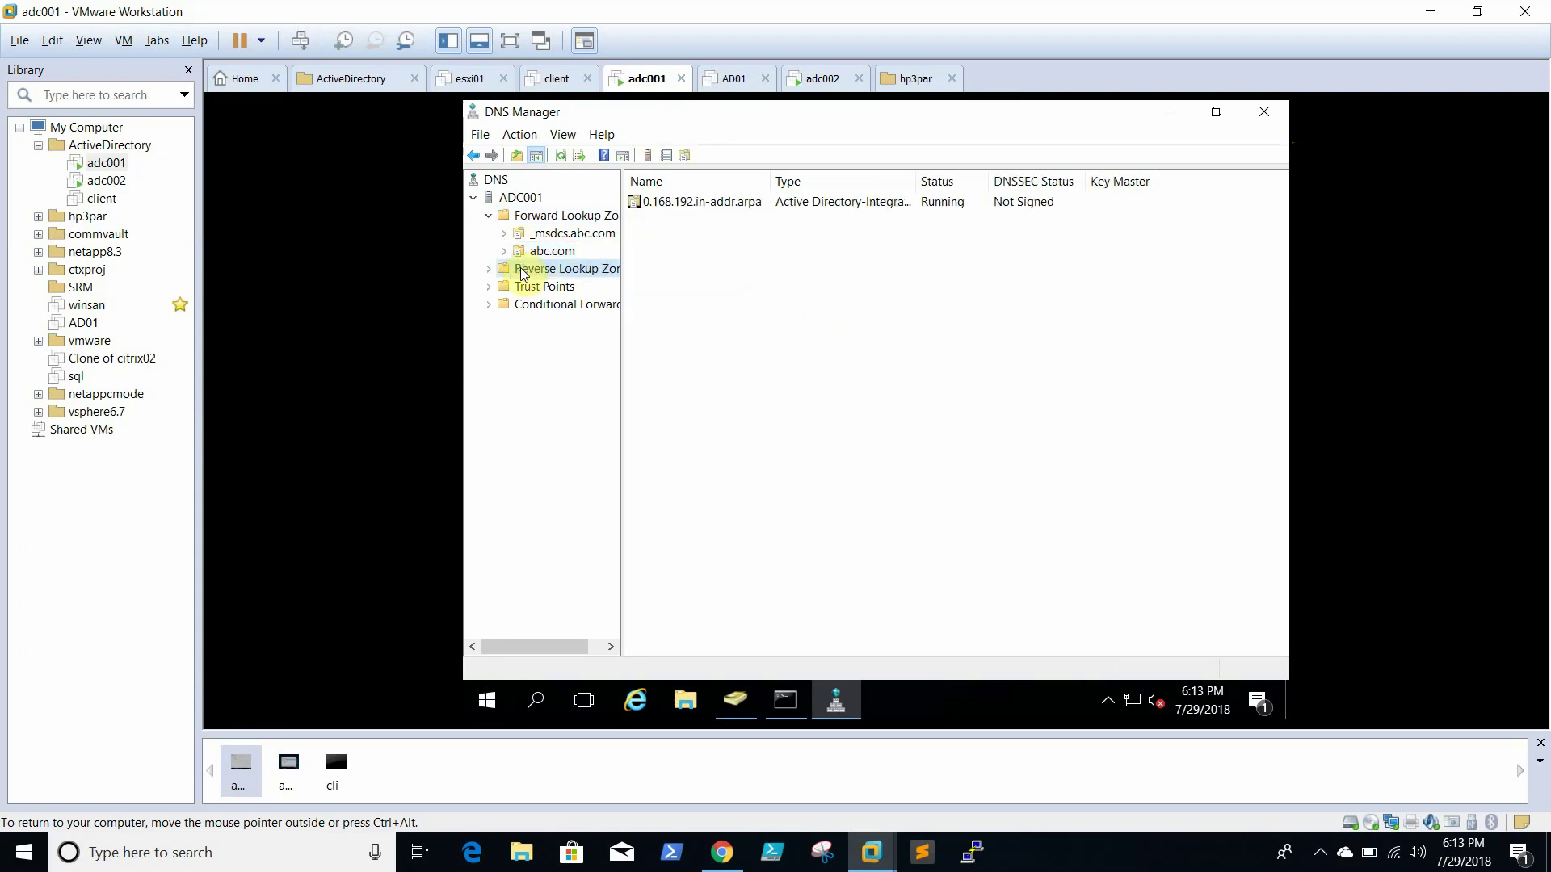
double_click(727, 203)
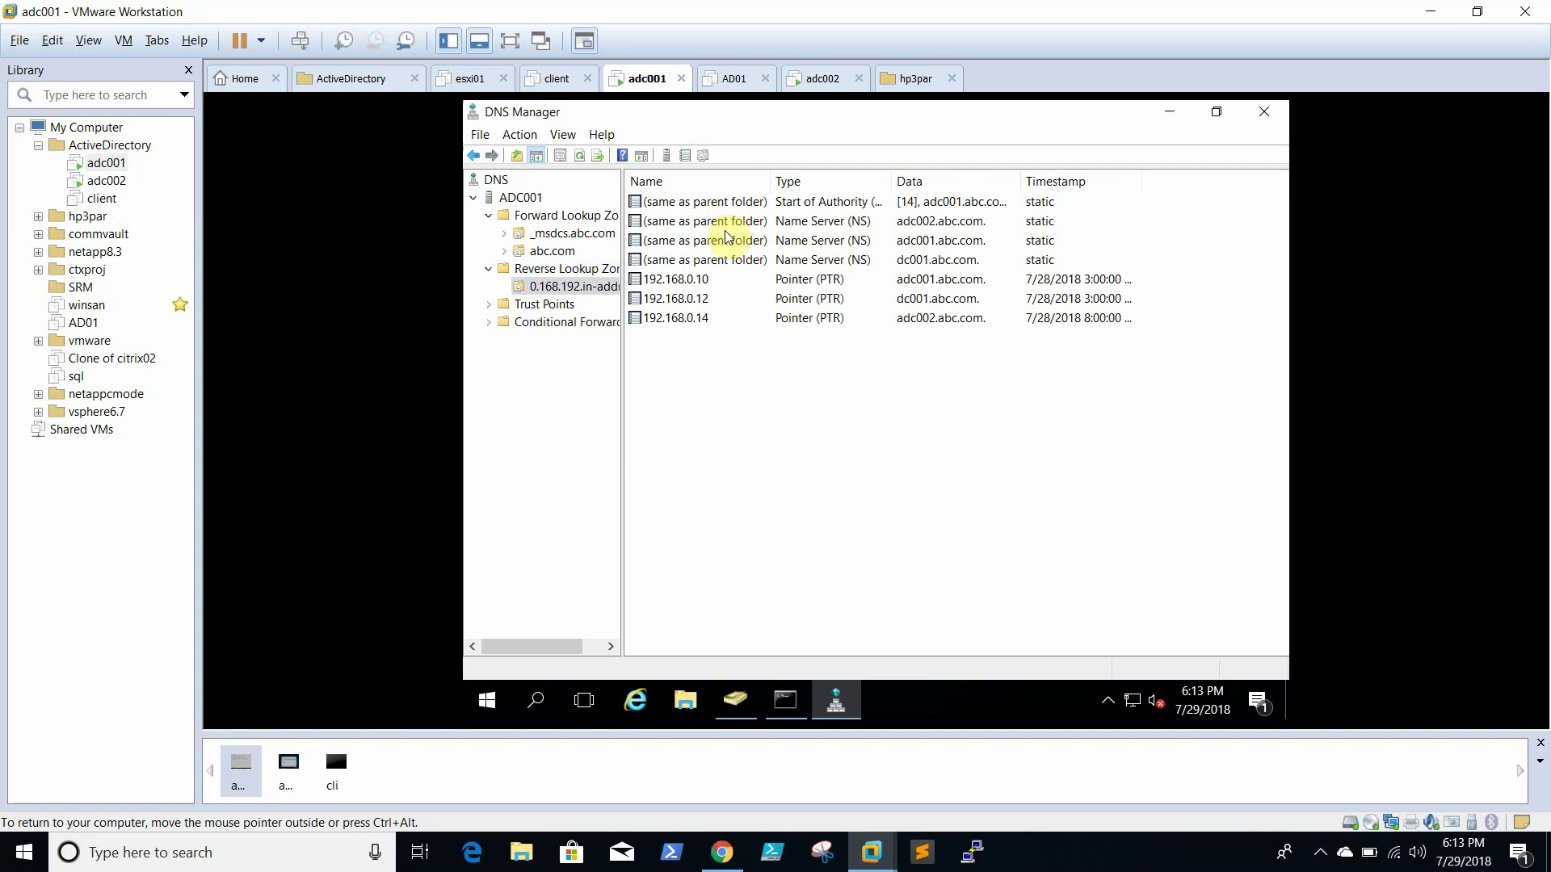
left_click(821, 303)
right_click(822, 302)
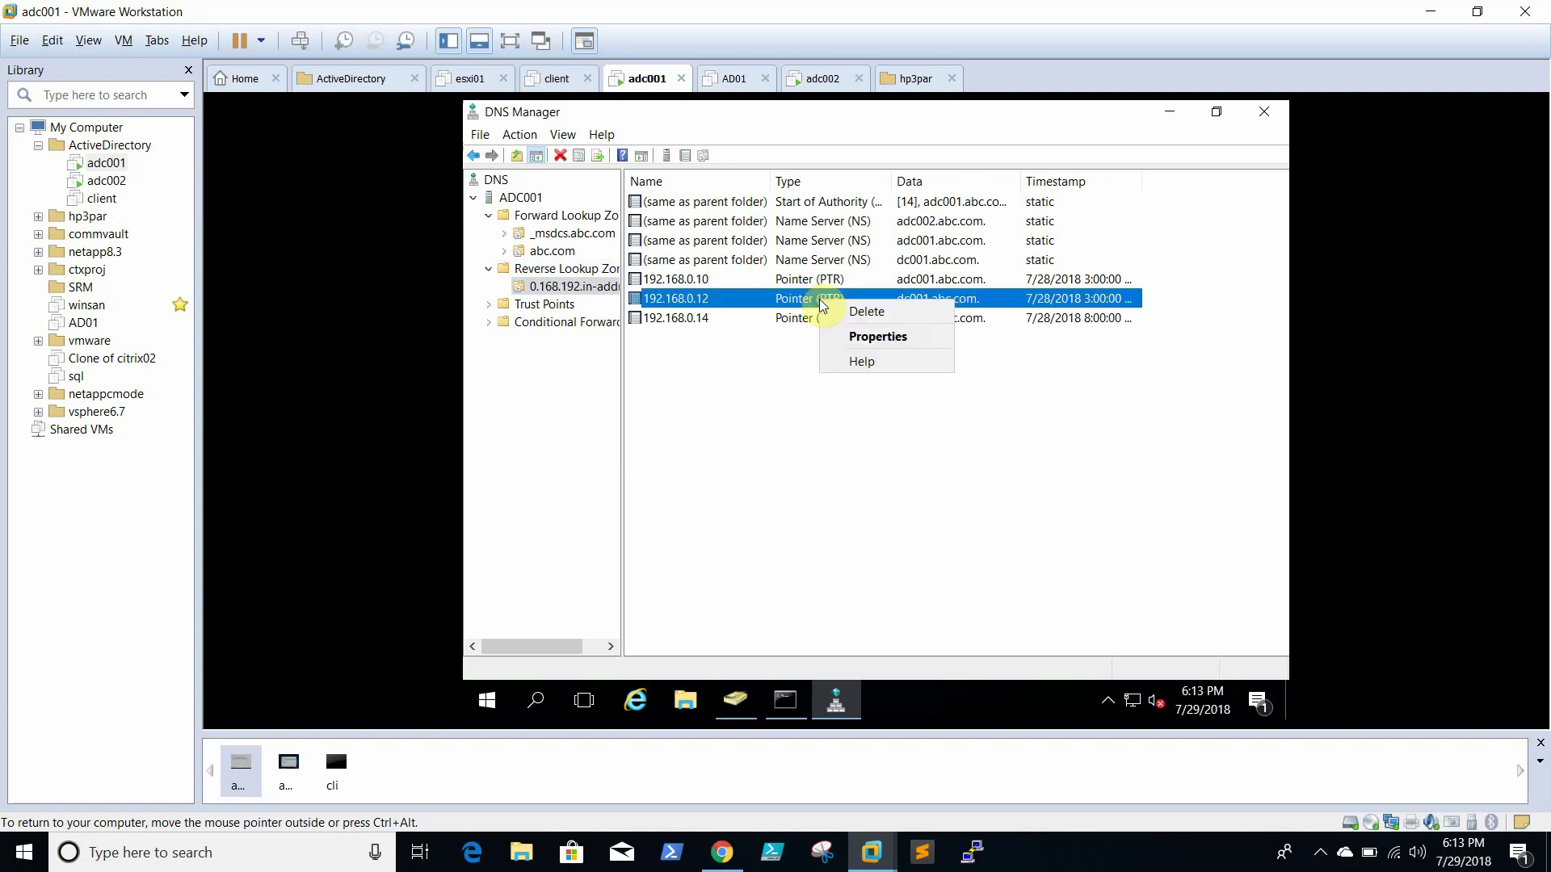
left_click(870, 318)
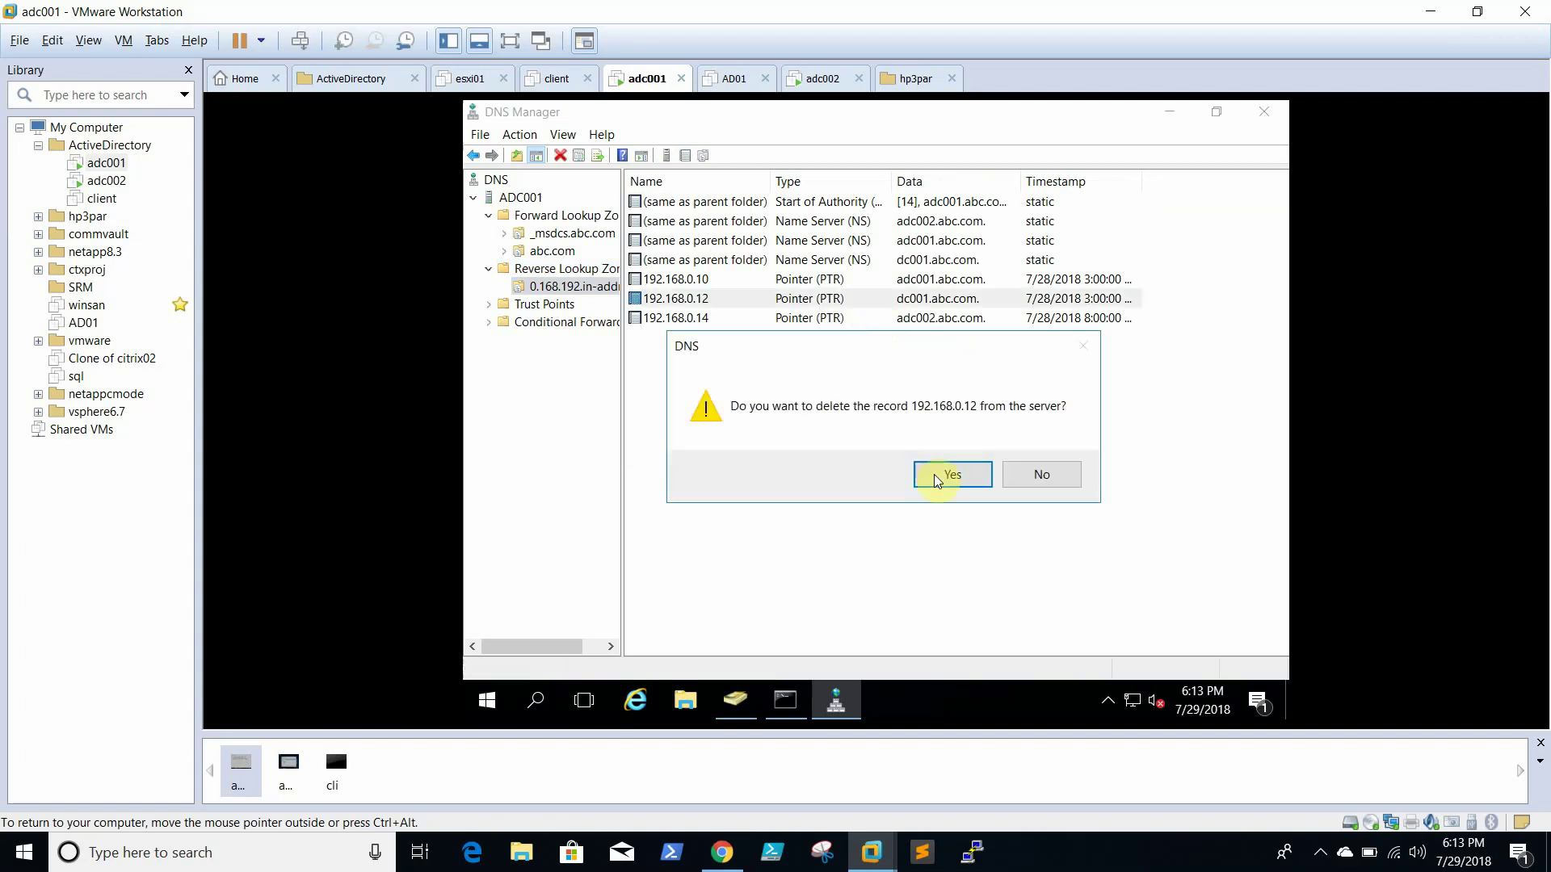
left_click(934, 475)
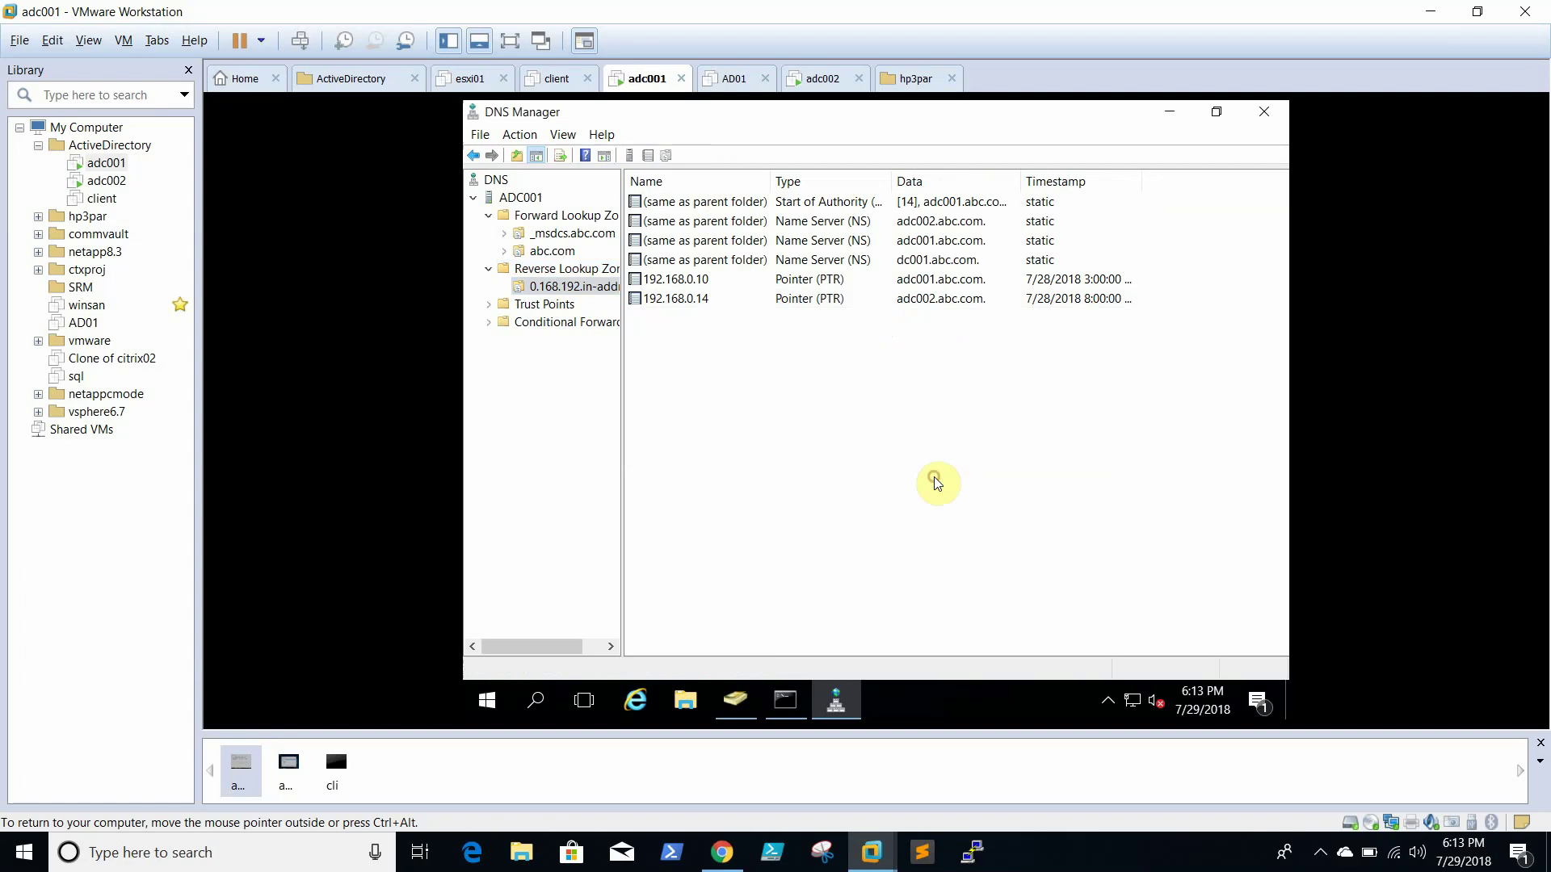
Check the _msdcs.abc.com zone for dc001 records and inspect the actions available for its name server record.
left_click(564, 240)
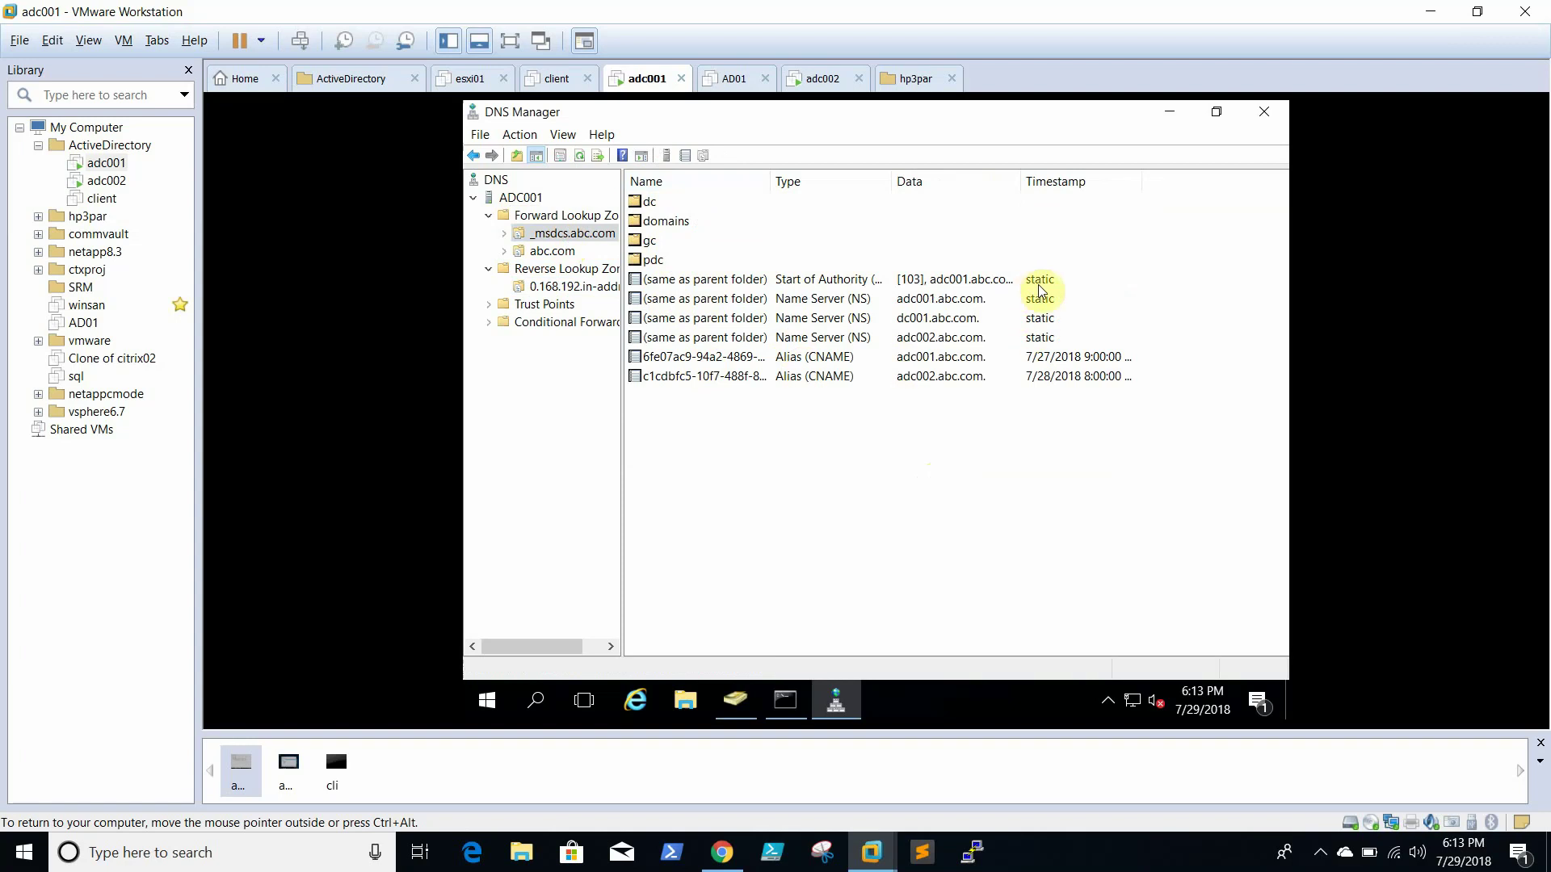
left_click(795, 322)
right_click(796, 323)
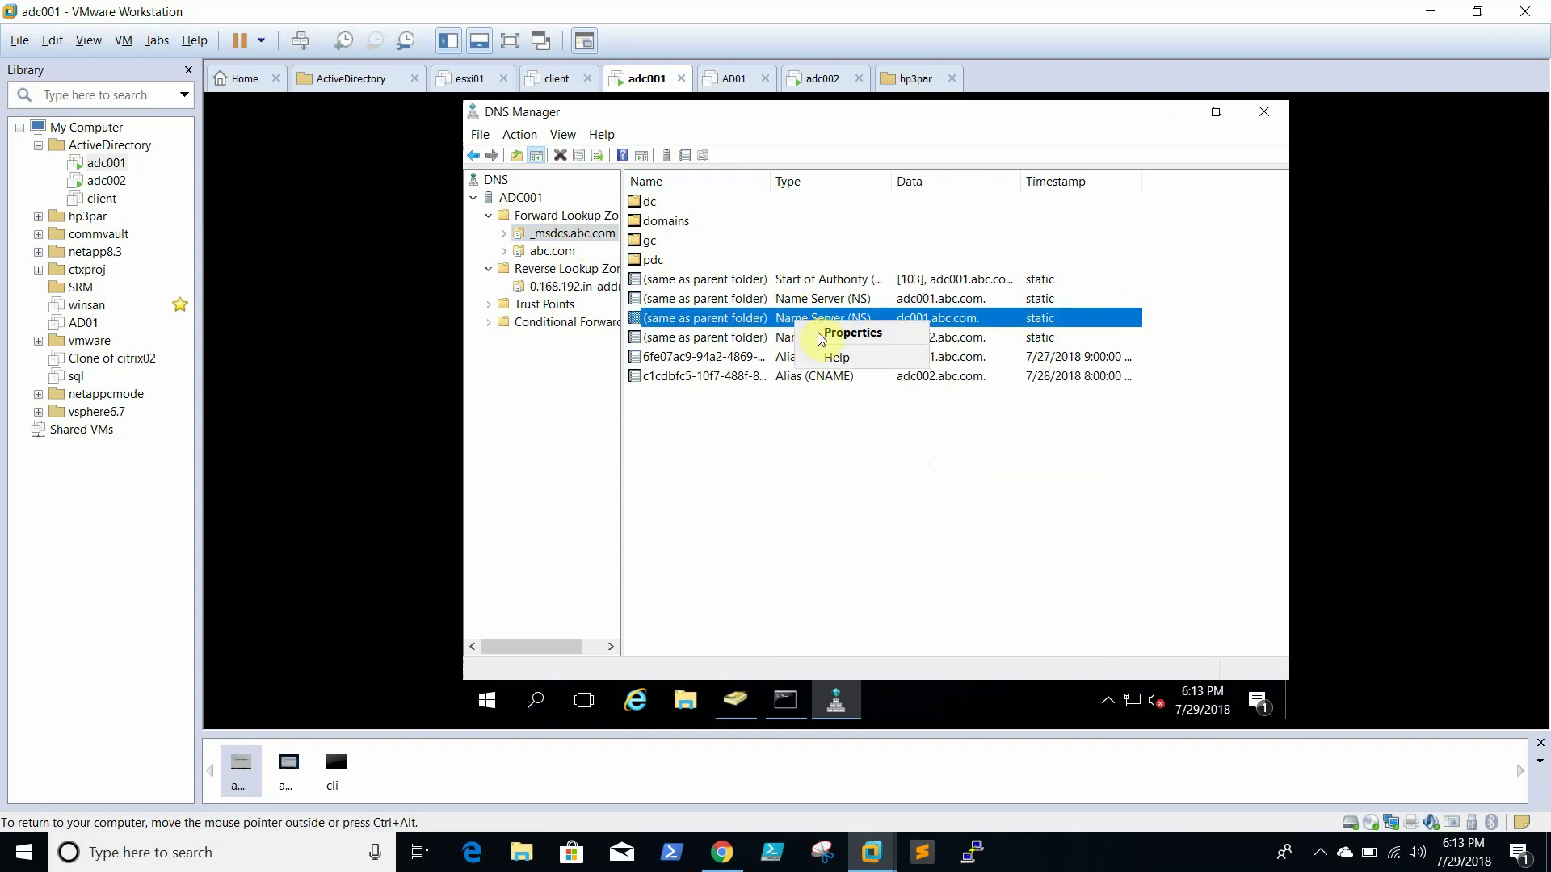
left_click(638, 319)
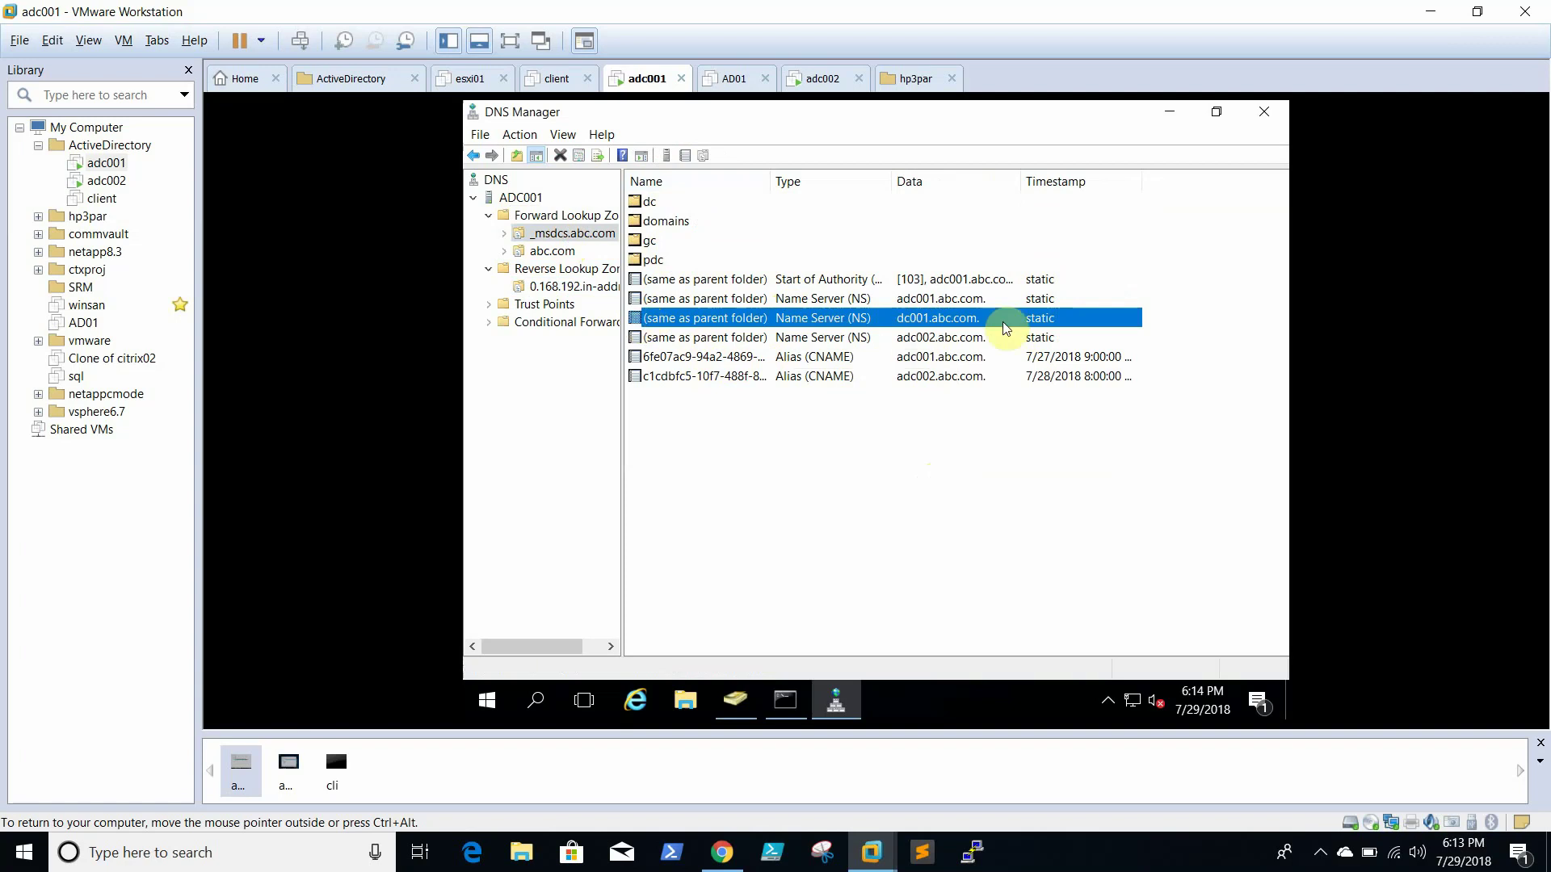
Inspect the Kerberos and LDAP service records in the dc folder's default site and _tcp subfolders for dc001 entries.
left_click(651, 203)
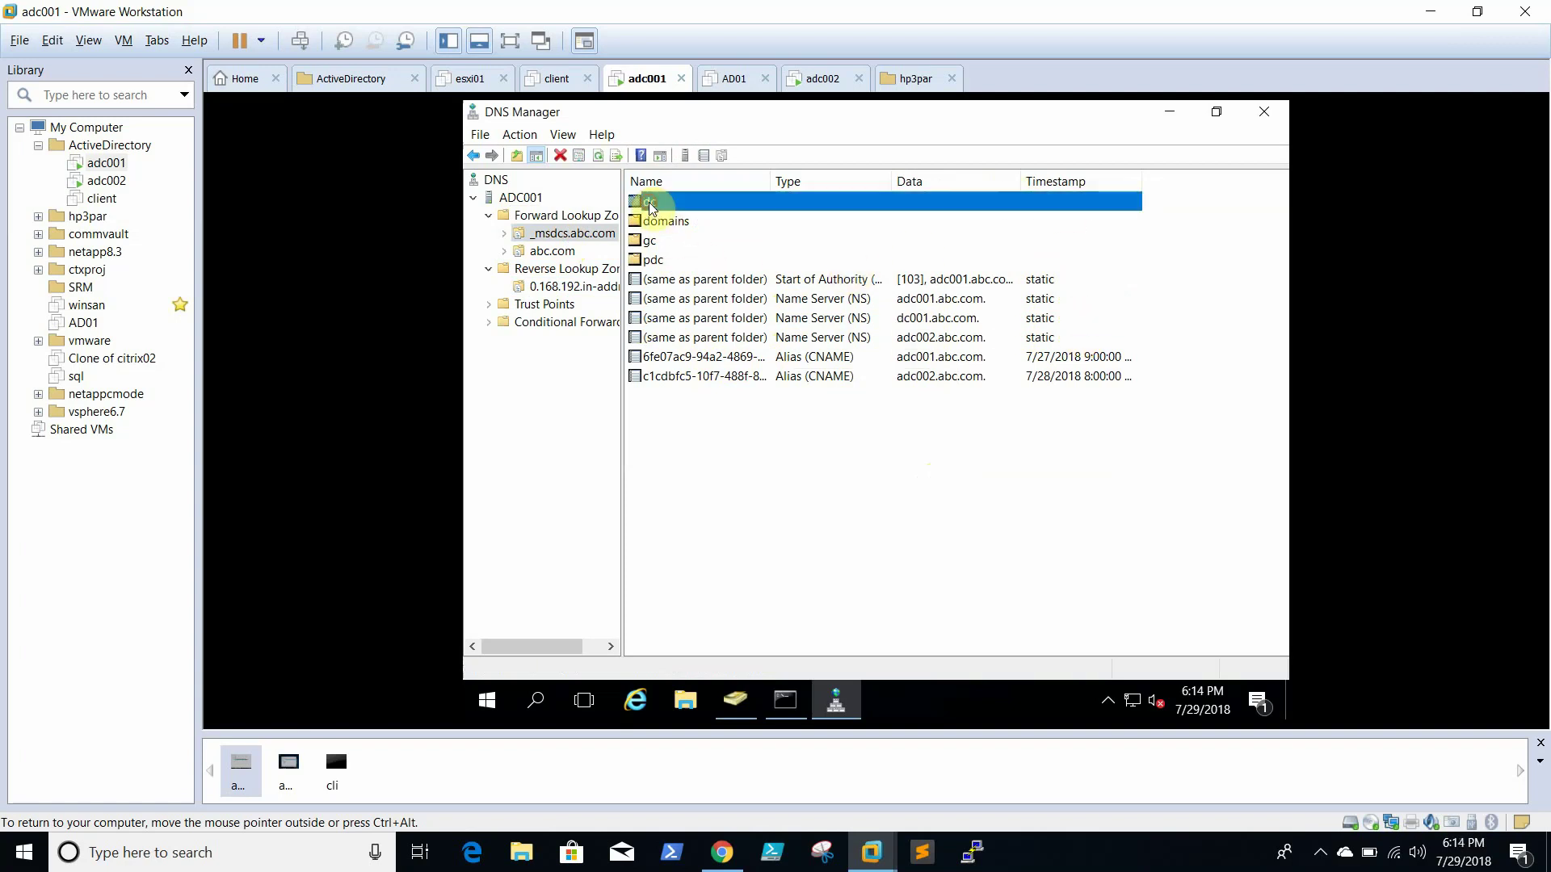
double_click(651, 203)
double_click(664, 209)
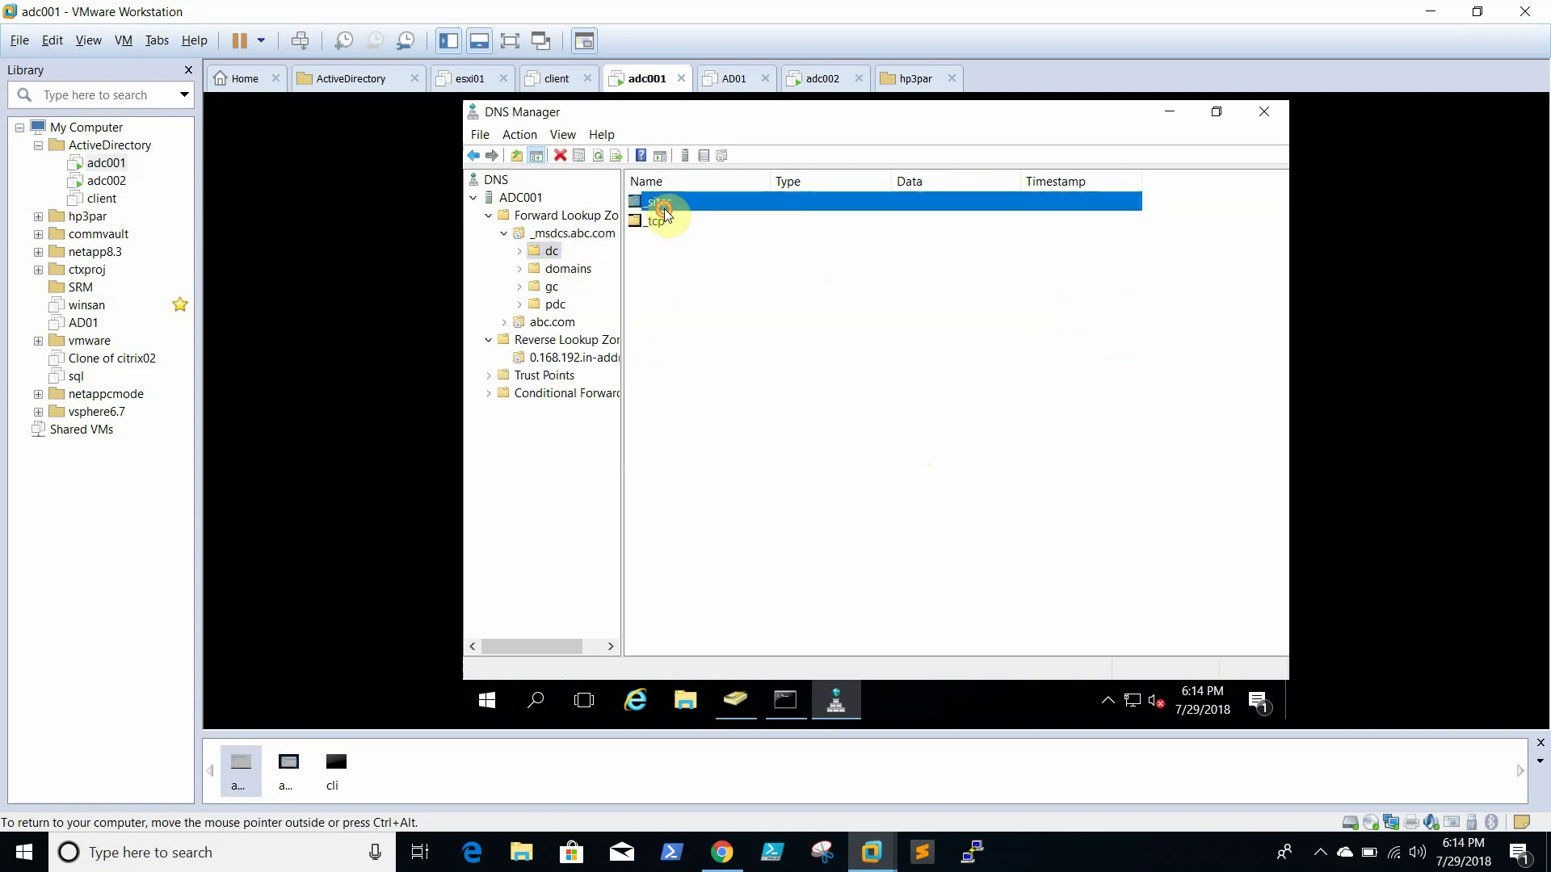
double_click(662, 201)
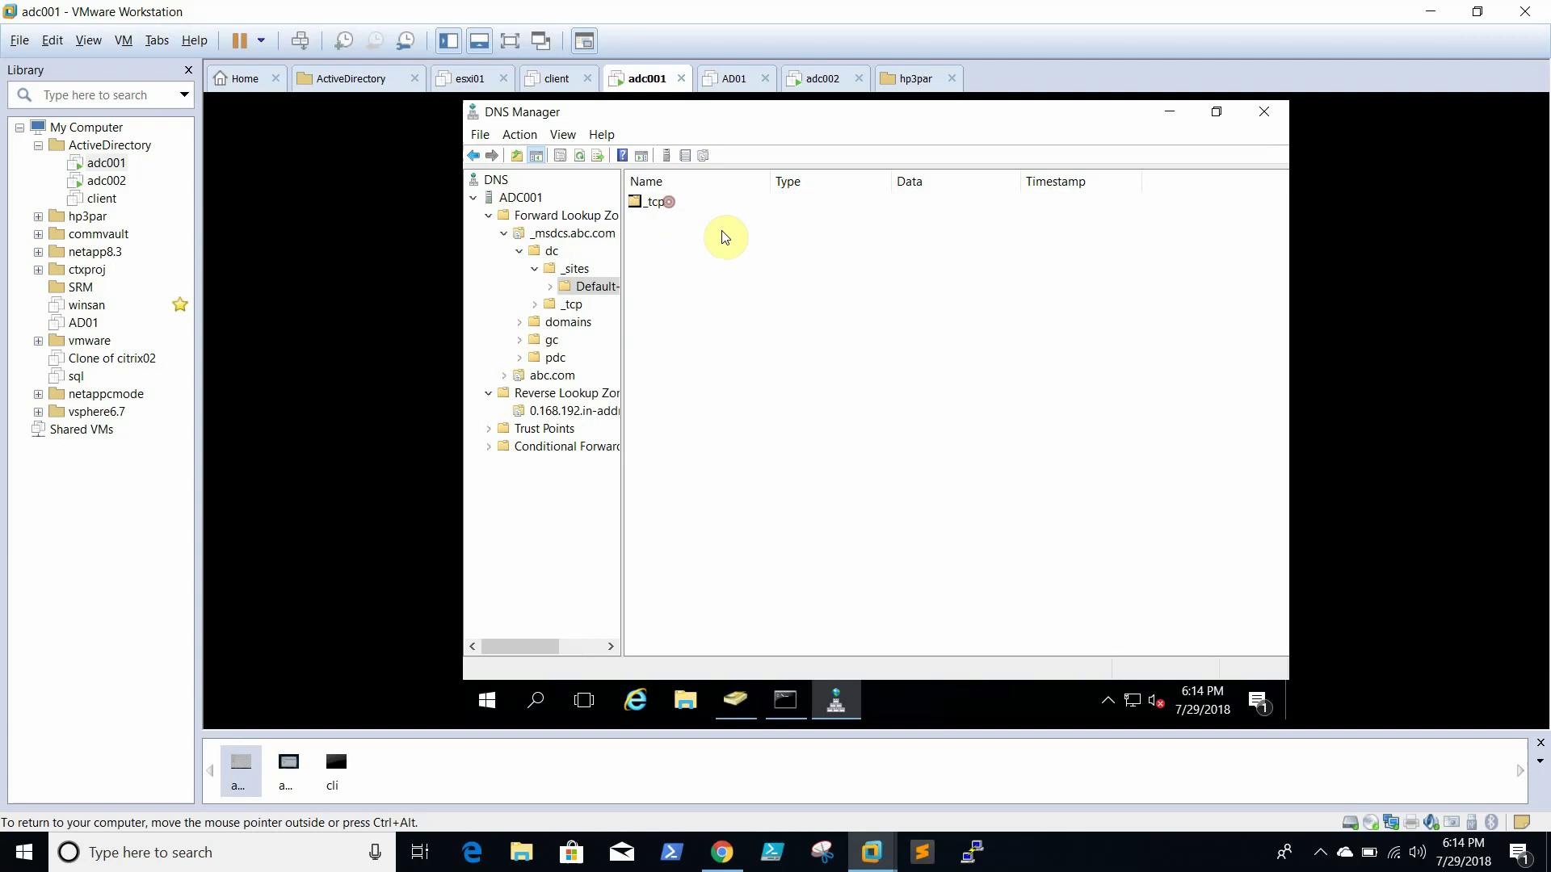
double_click(656, 202)
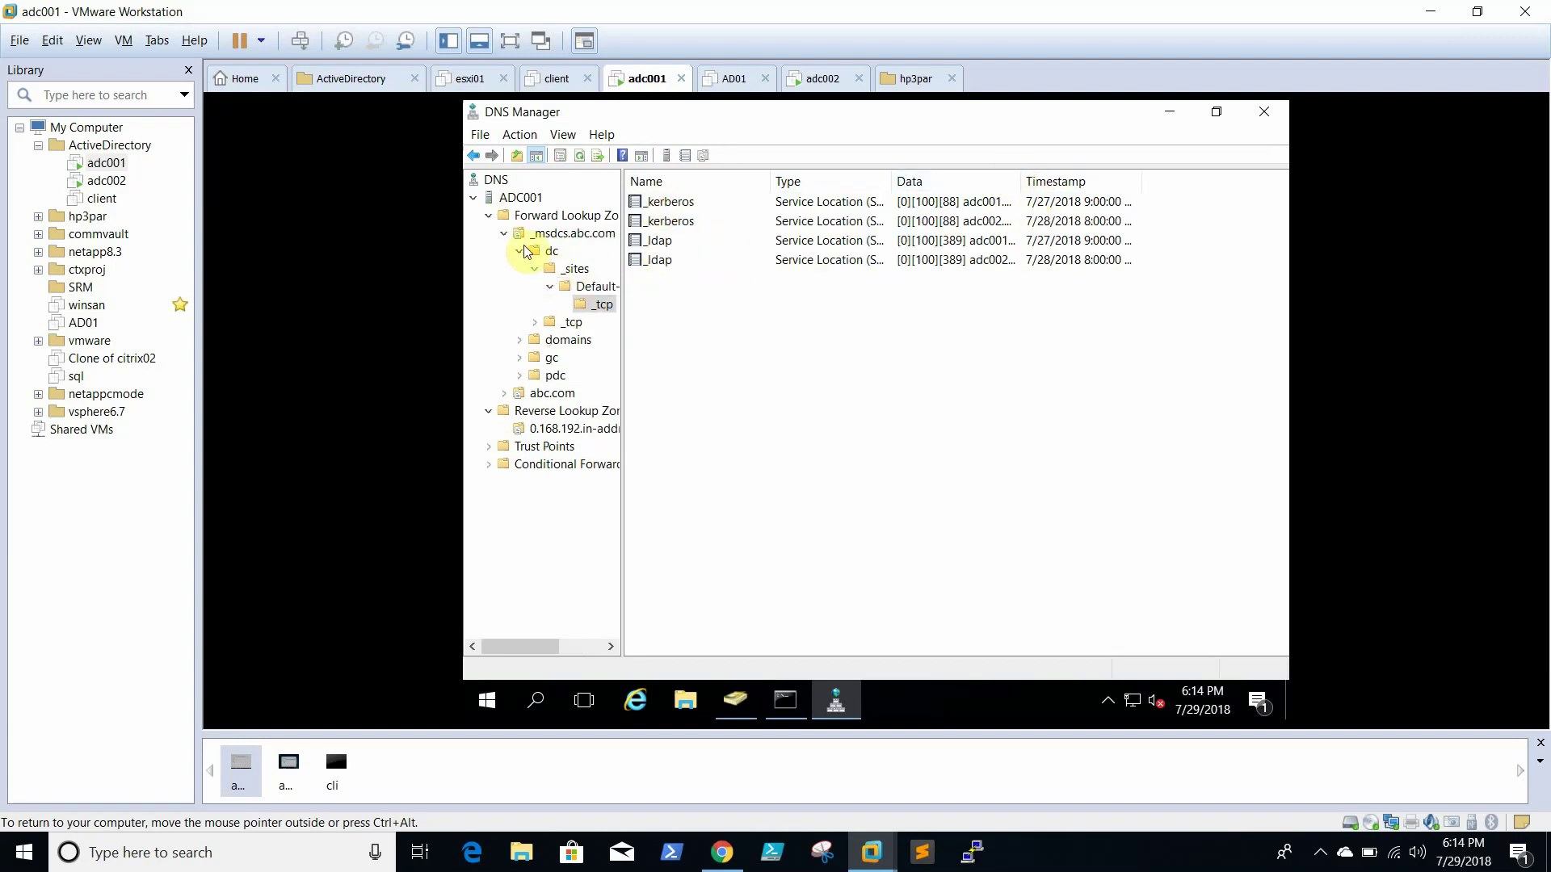
left_click(574, 323)
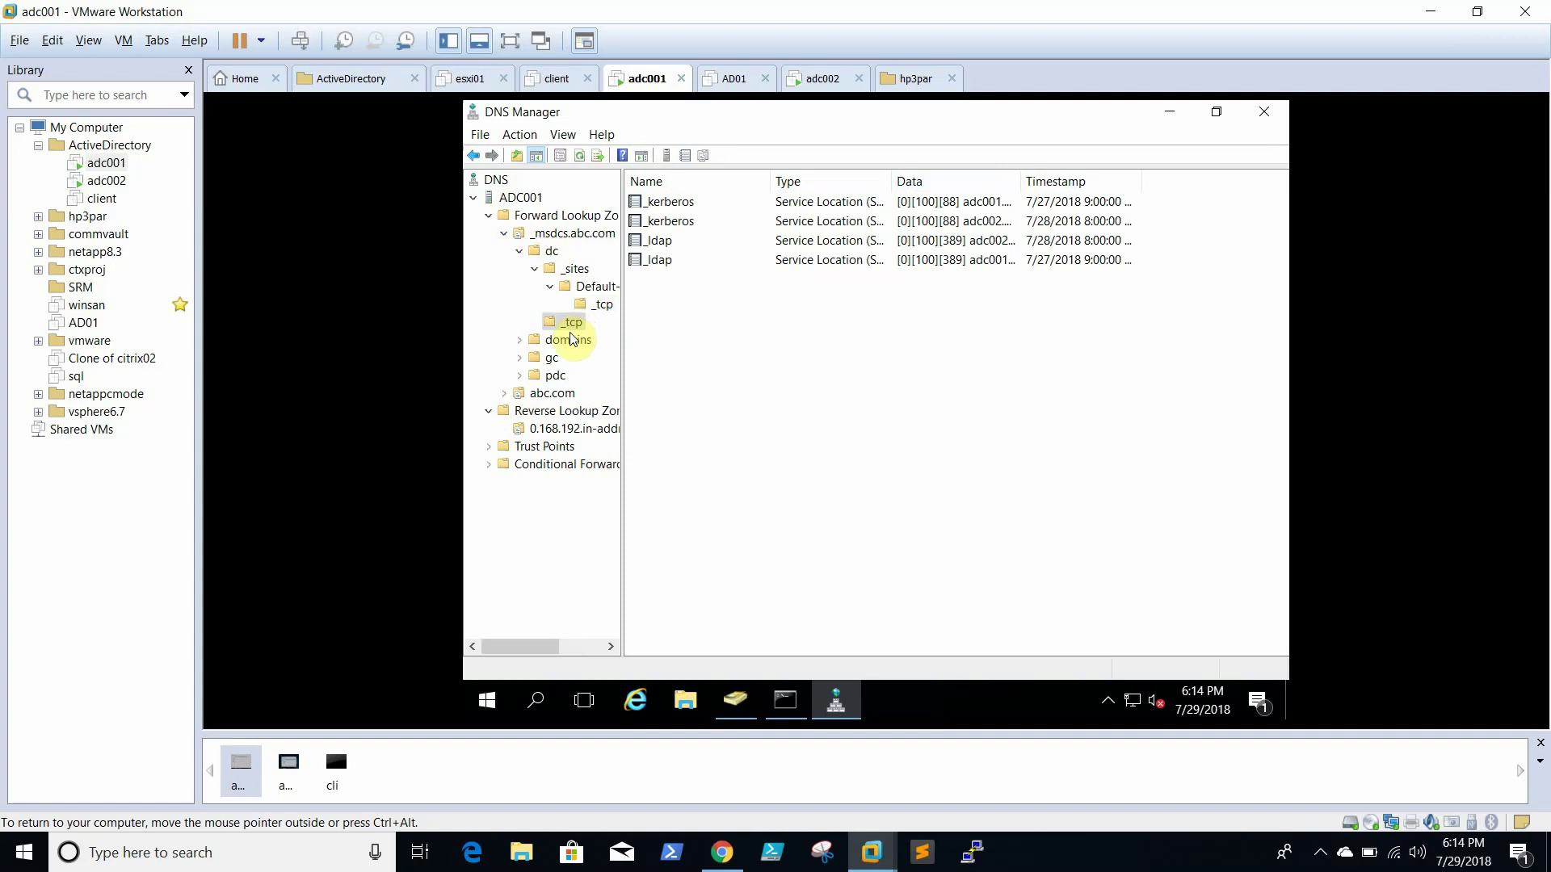
Expand the domains folder of _msdcs.abc.com down to its _tcp subfolder and check its LDAP records for dc001.
left_click(572, 340)
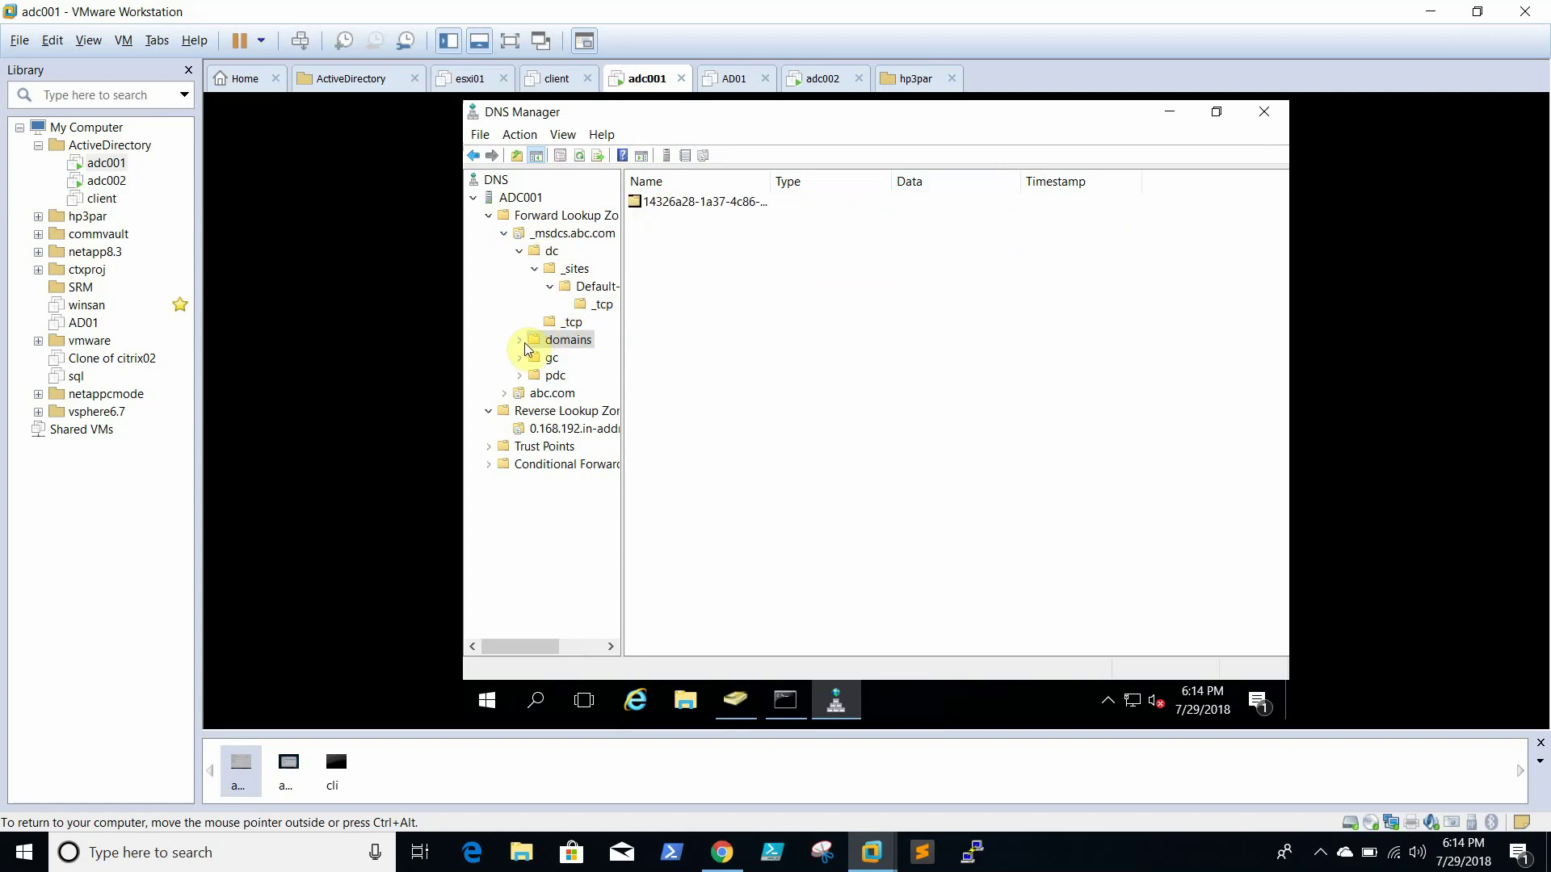
left_click(521, 341)
left_click(571, 357)
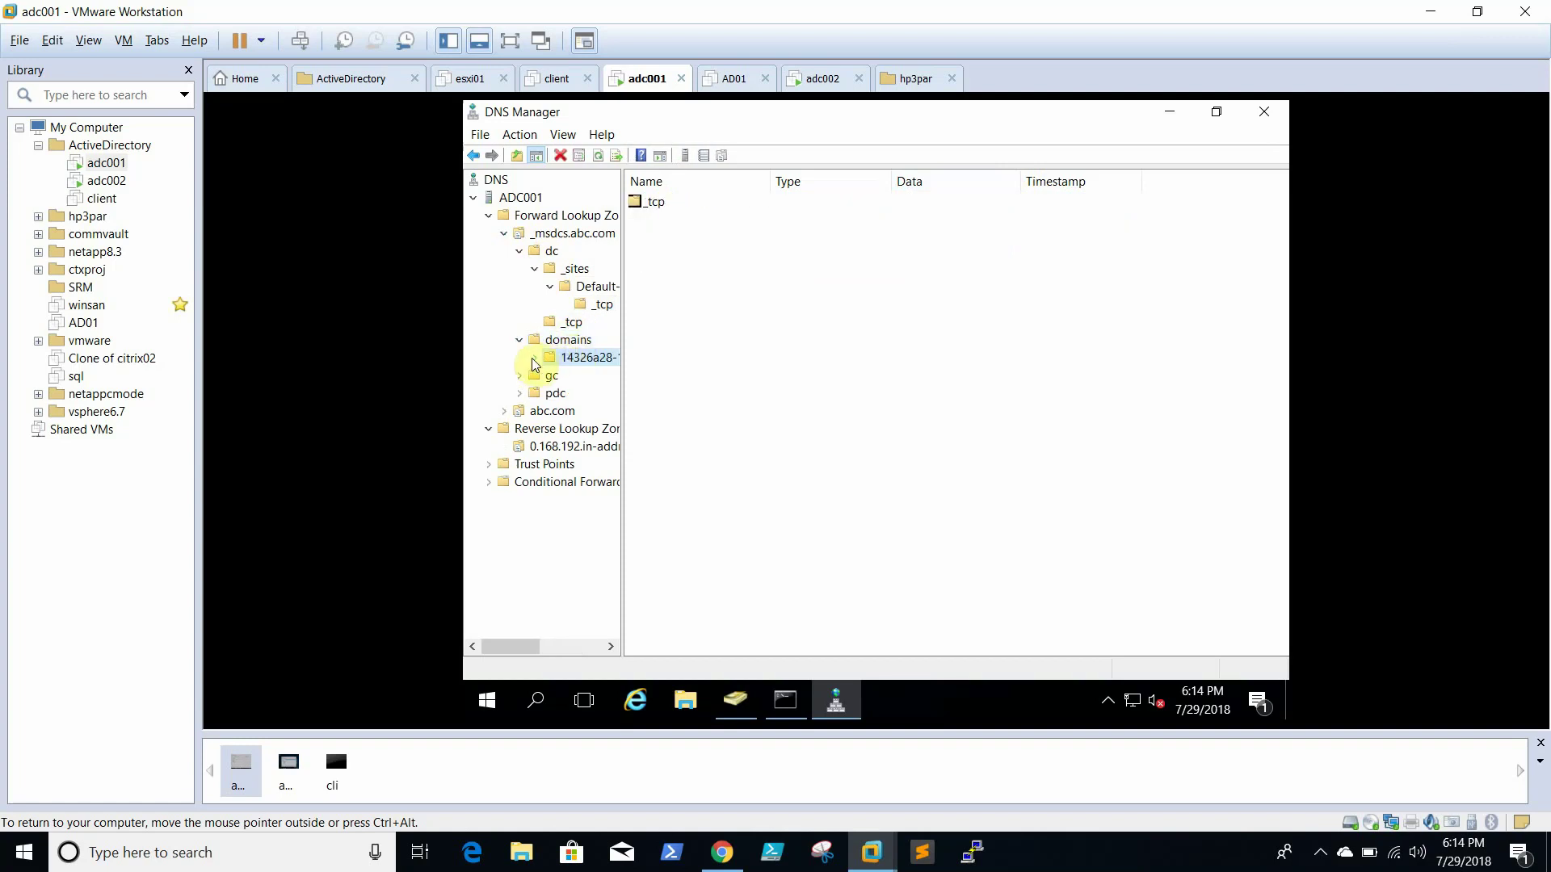
left_click(535, 357)
left_click(571, 377)
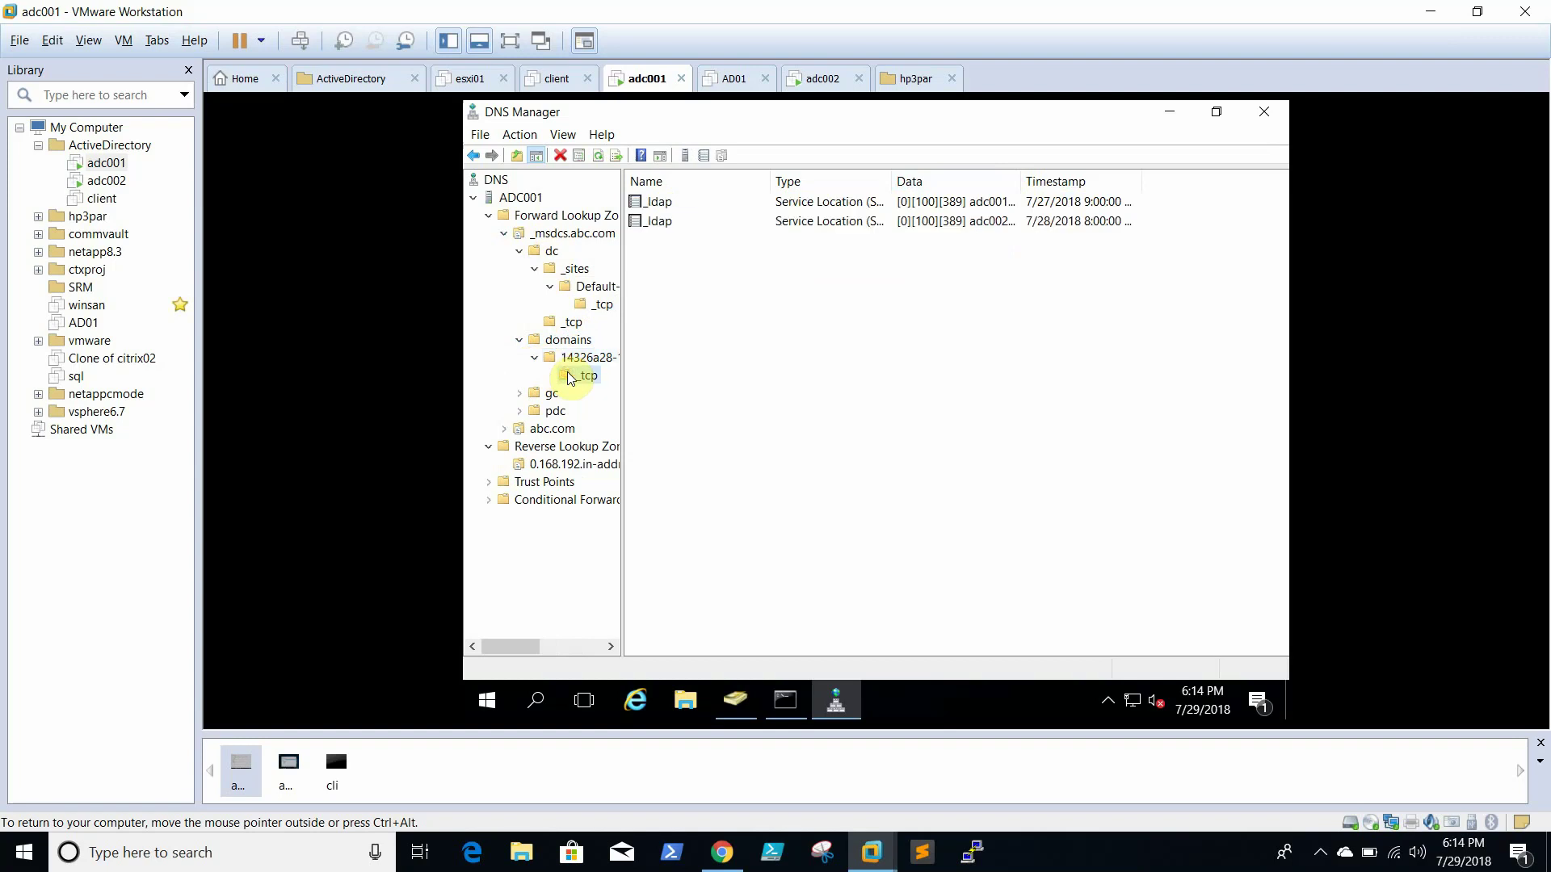
Examine the gc folder of _msdcs.abc.com, including its default site and _tcp subfolders, for leftover dc001 records.
left_click(519, 393)
left_click(552, 393)
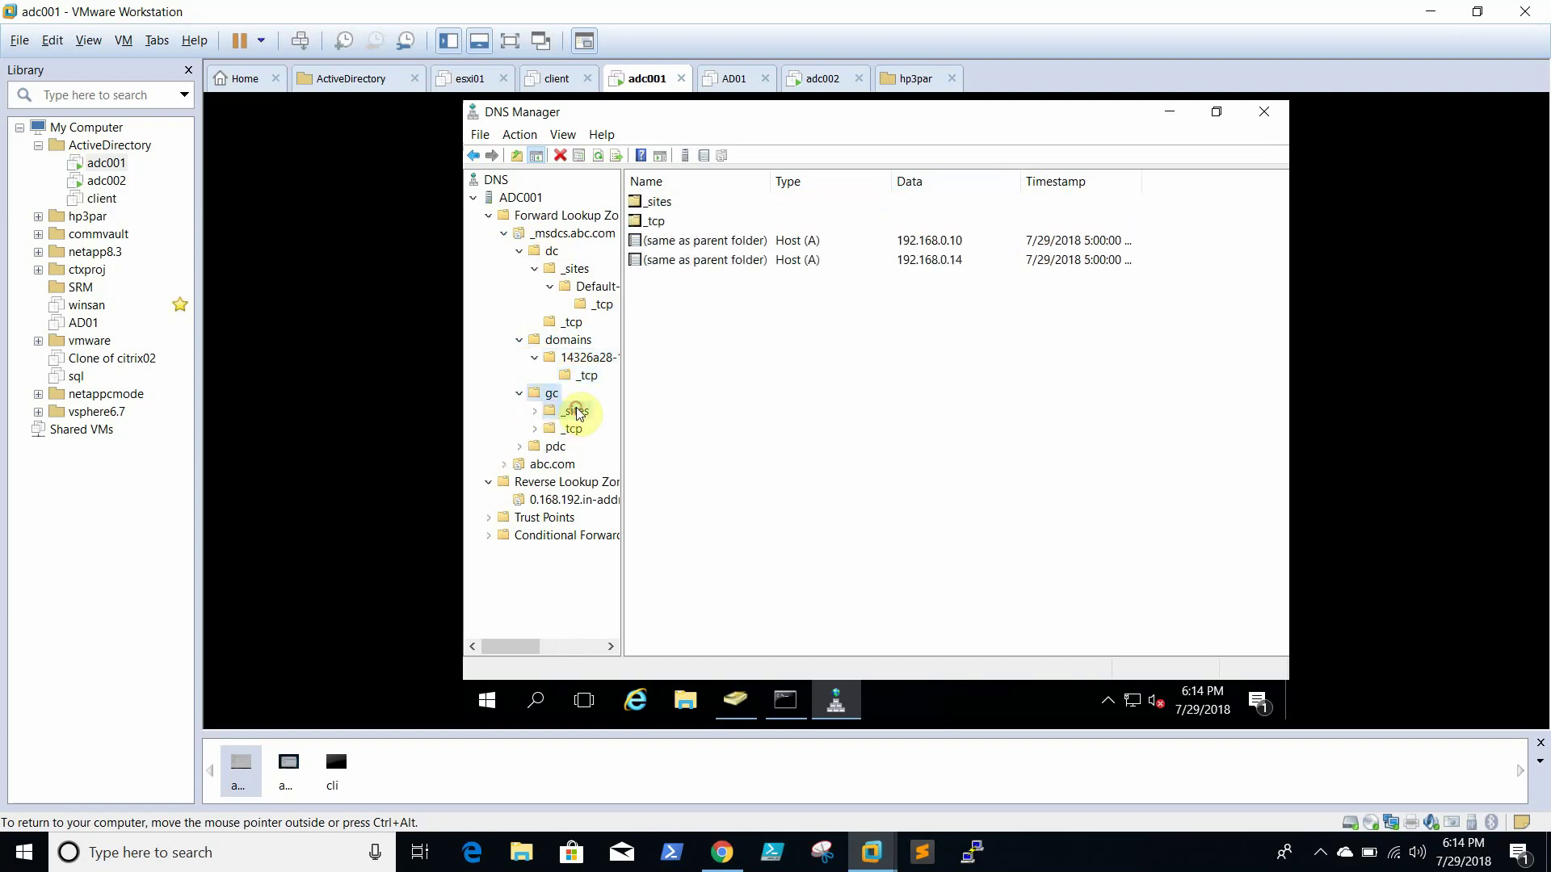
left_click(576, 411)
left_click(552, 395)
left_click(568, 412)
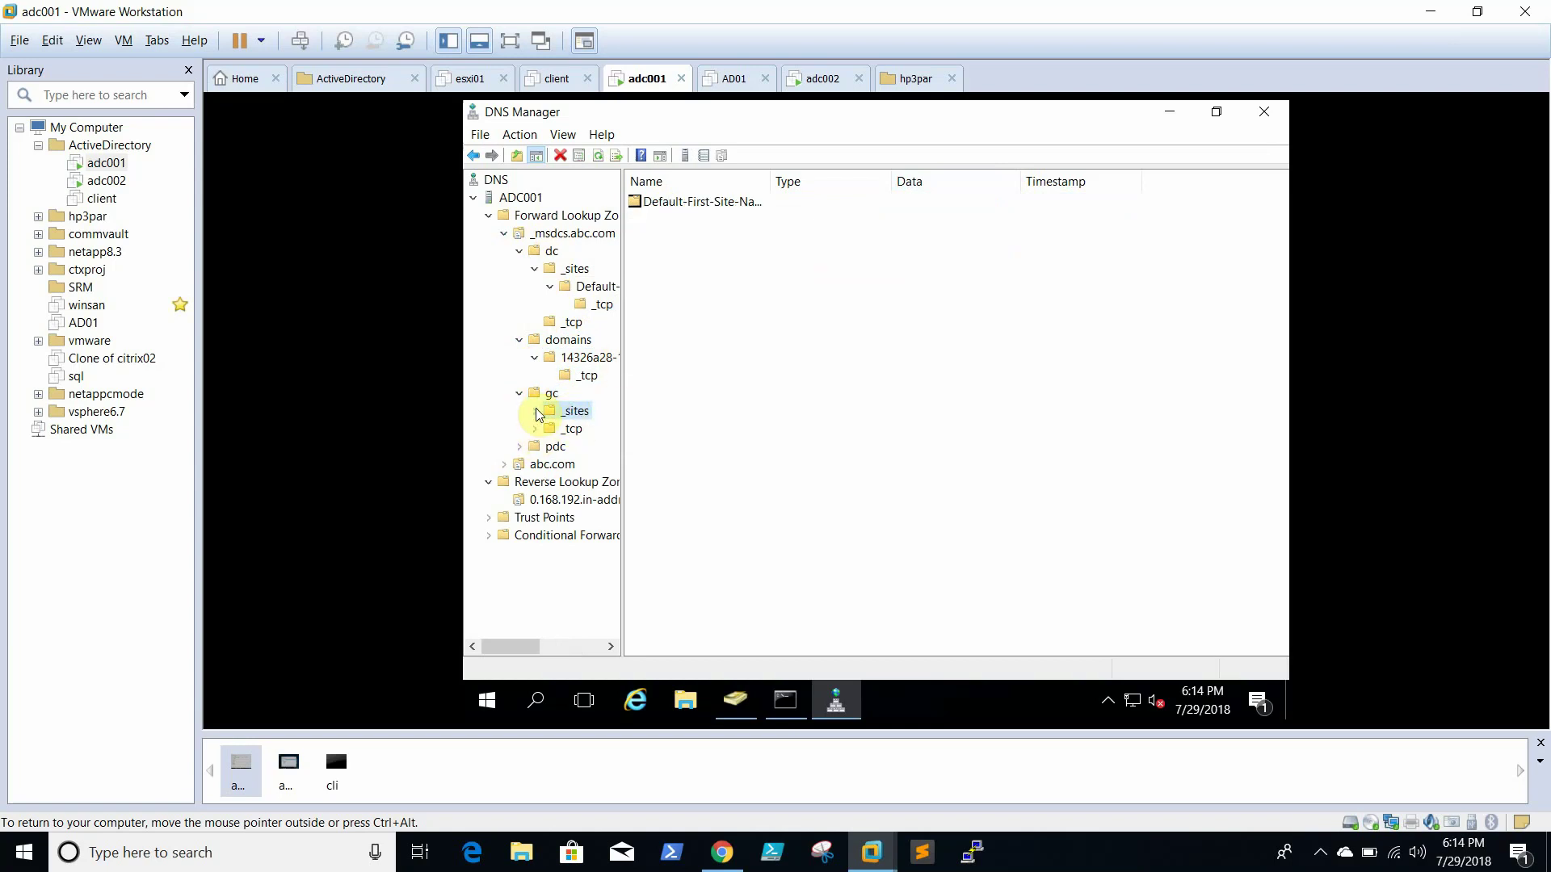
left_click(536, 412)
left_click(570, 434)
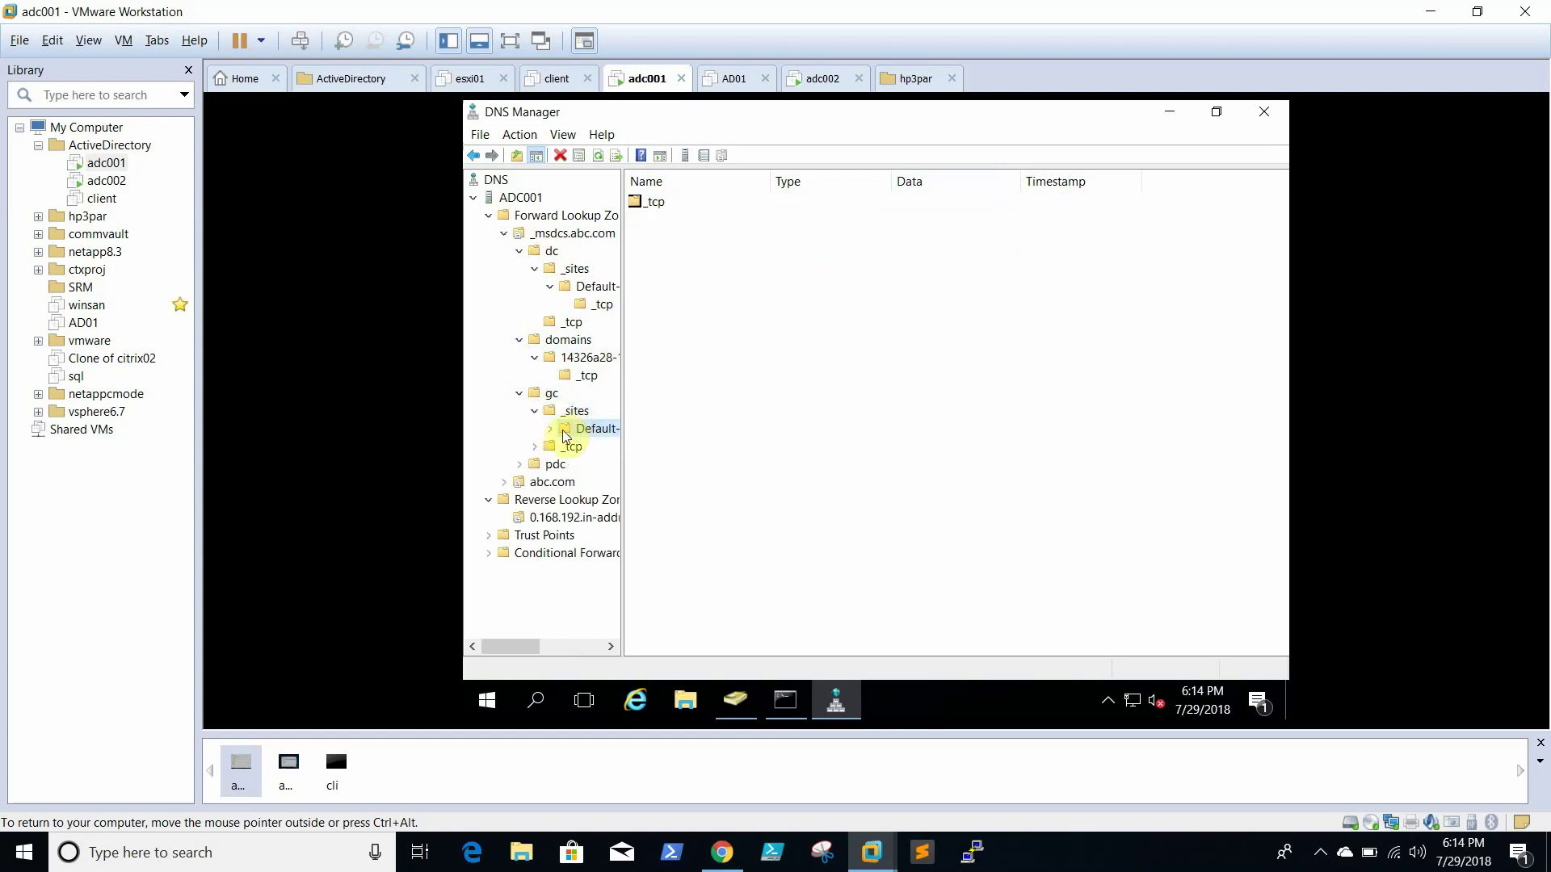
left_click(549, 429)
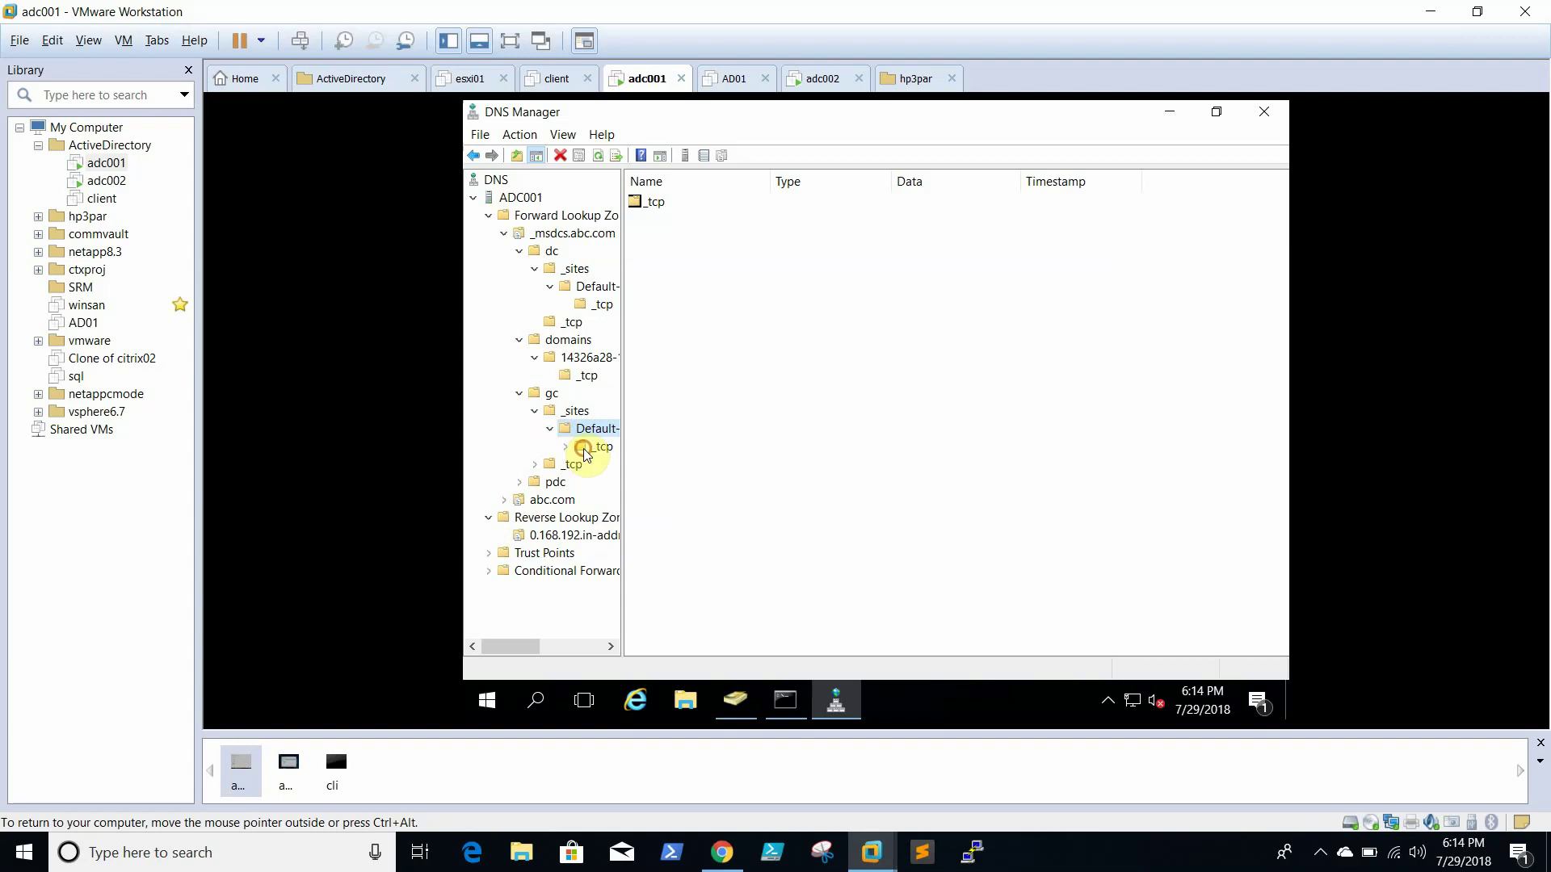
left_click(598, 447)
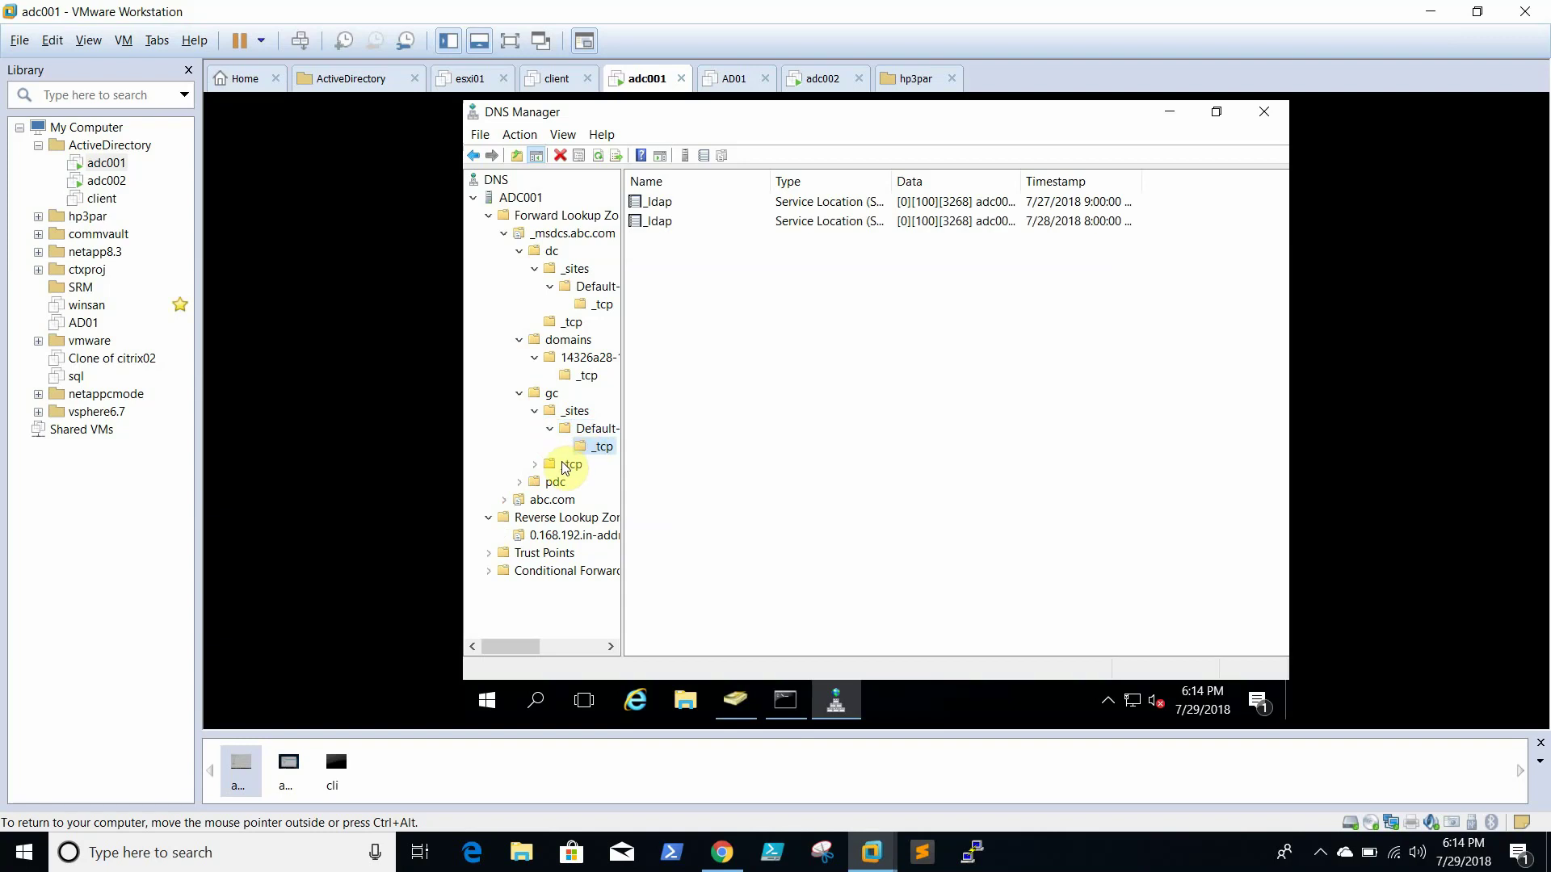
left_click(564, 466)
Check the pdc folder of _msdcs.abc.com and its _tcp subfolder for leftover dc001 records.
left_click(552, 484)
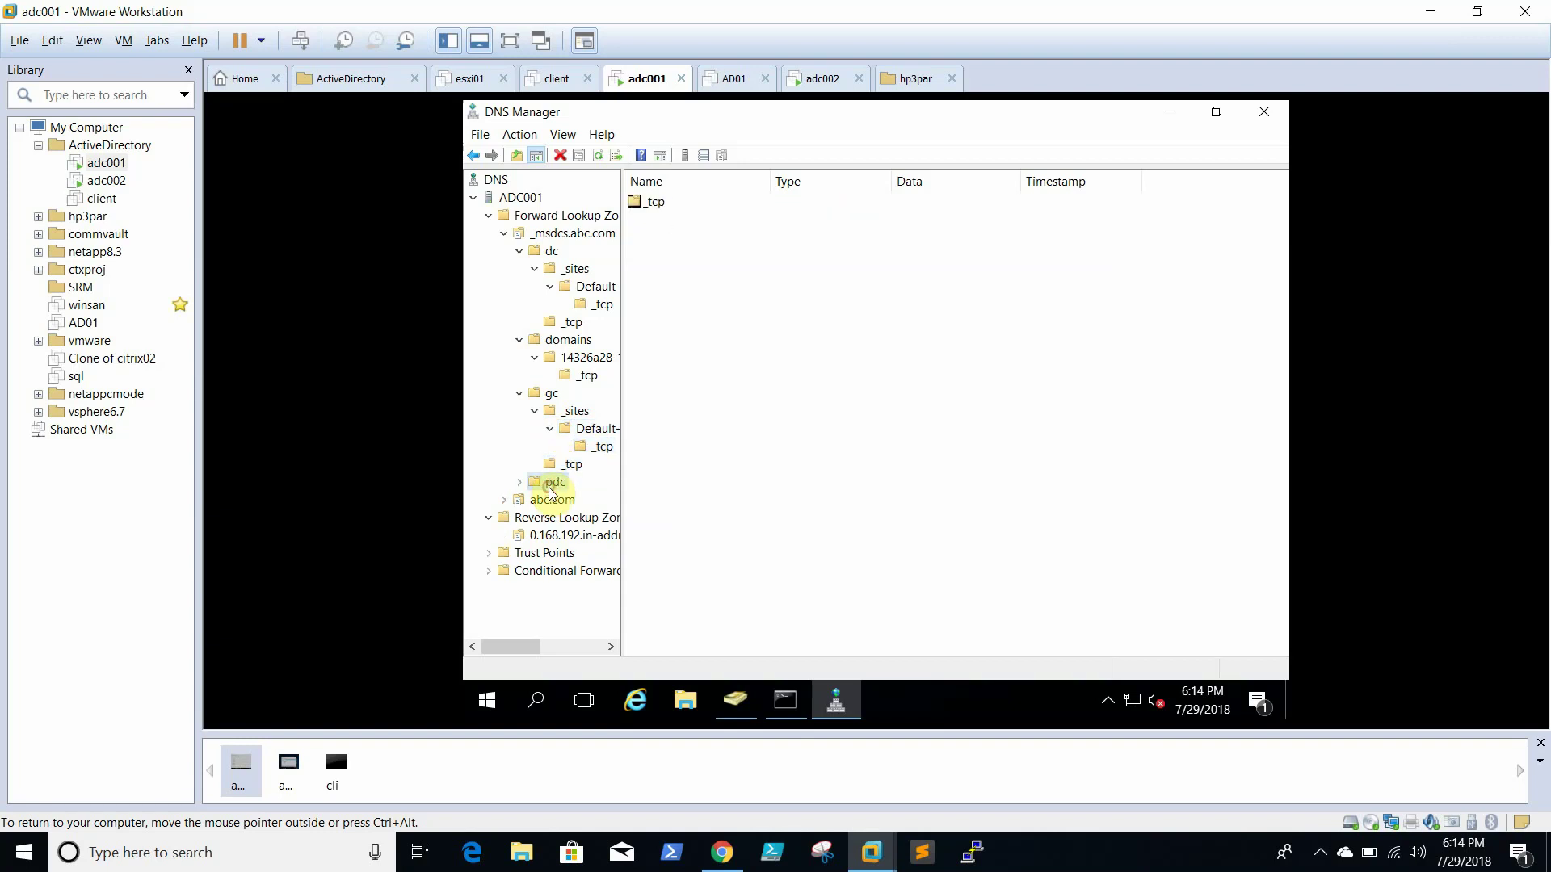
left_click(521, 483)
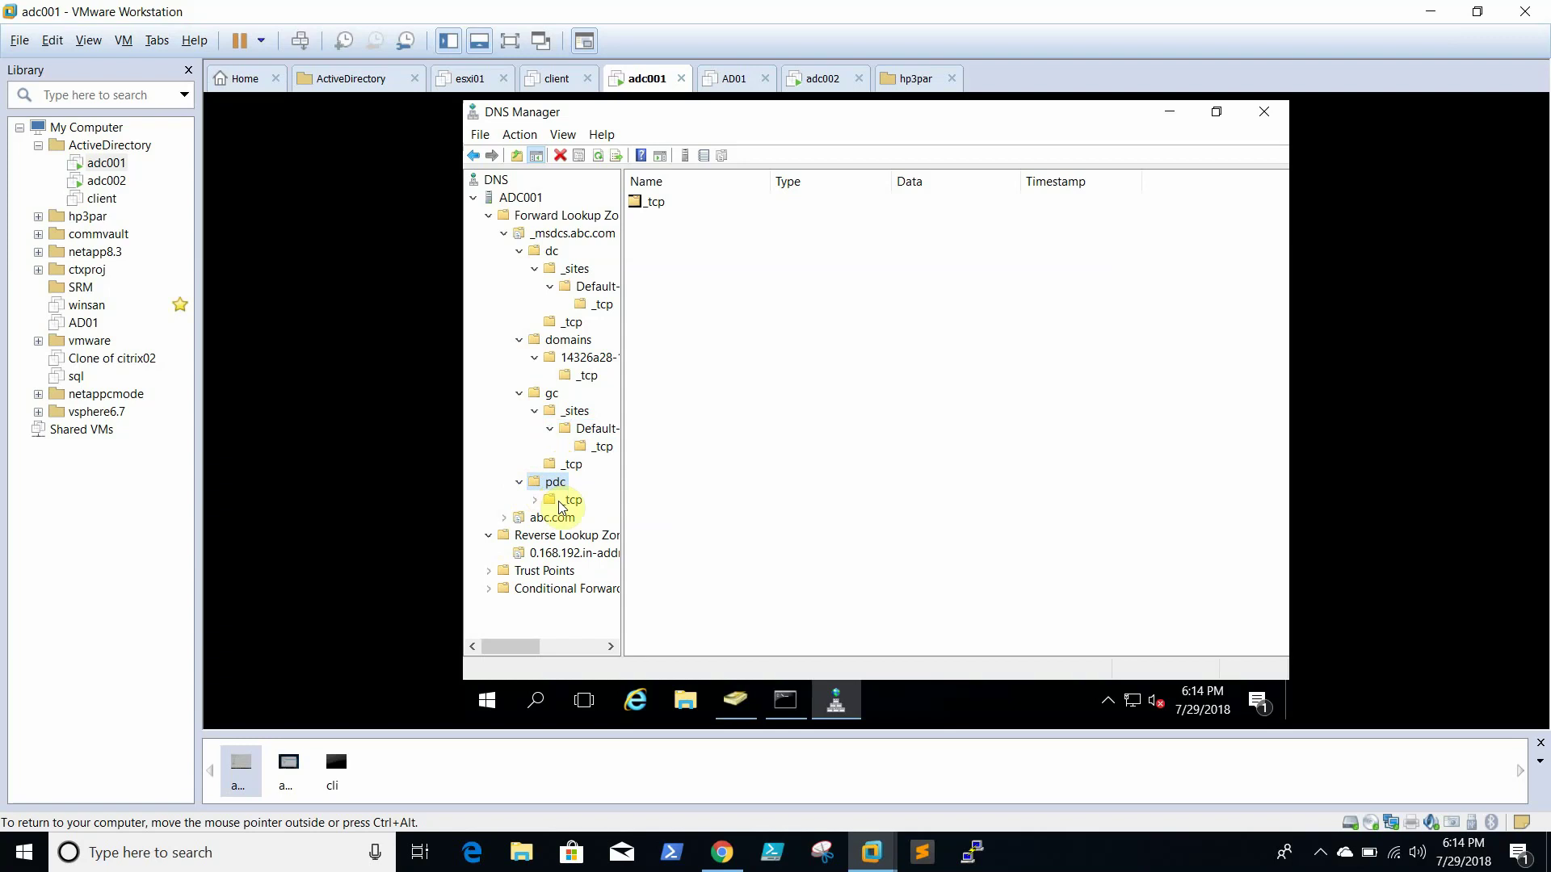
left_click(561, 501)
Inspect the abc.com zone and its _msdcs subfolder for dc001 records, and close DNS Manager.
left_click(514, 519)
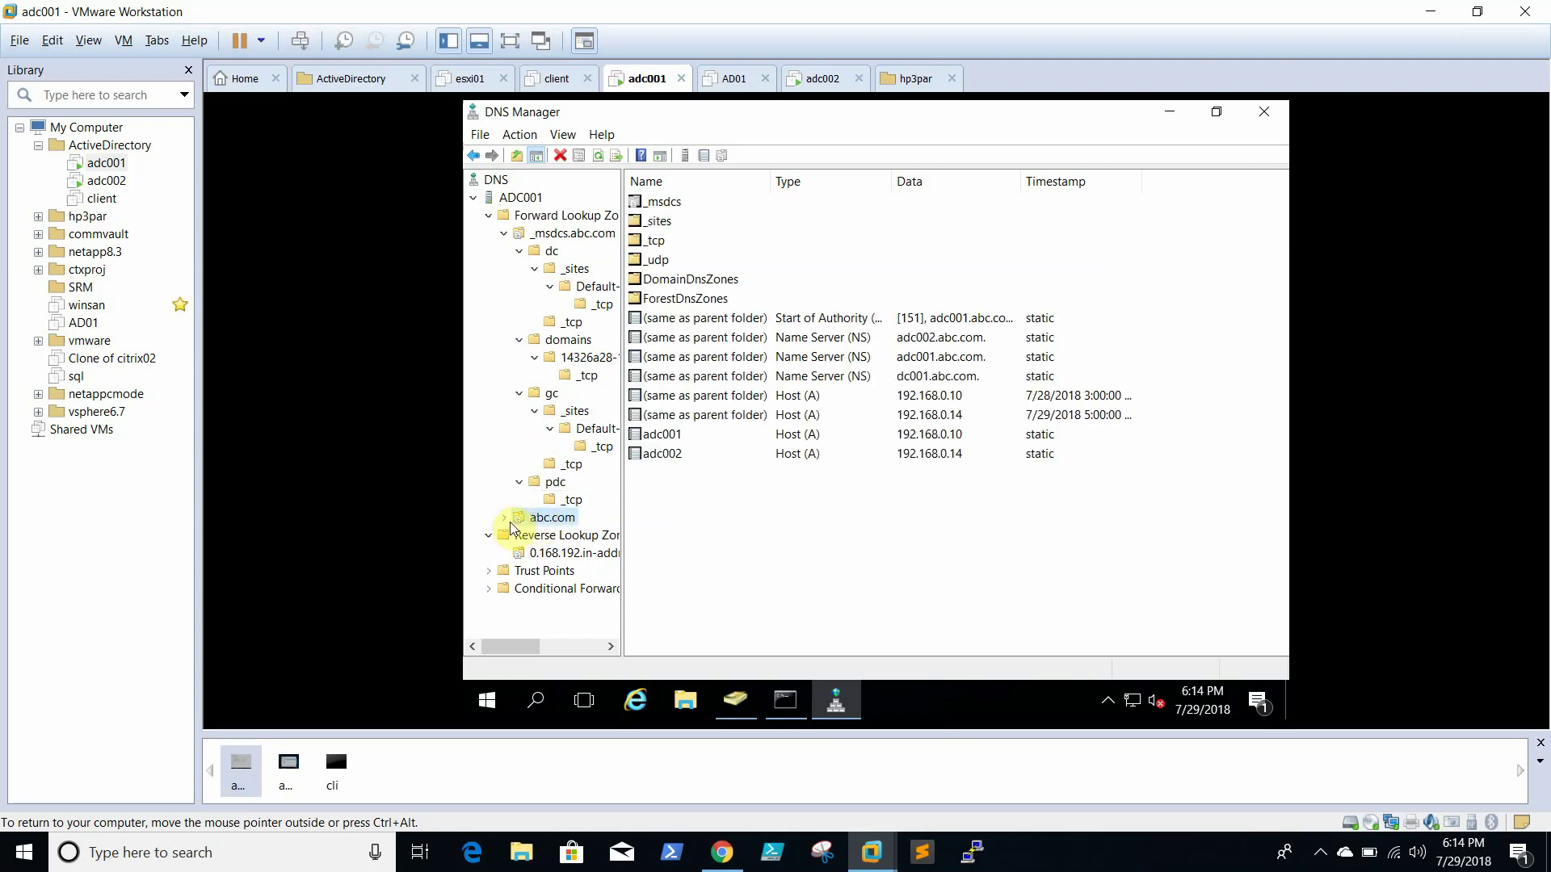
left_click(504, 518)
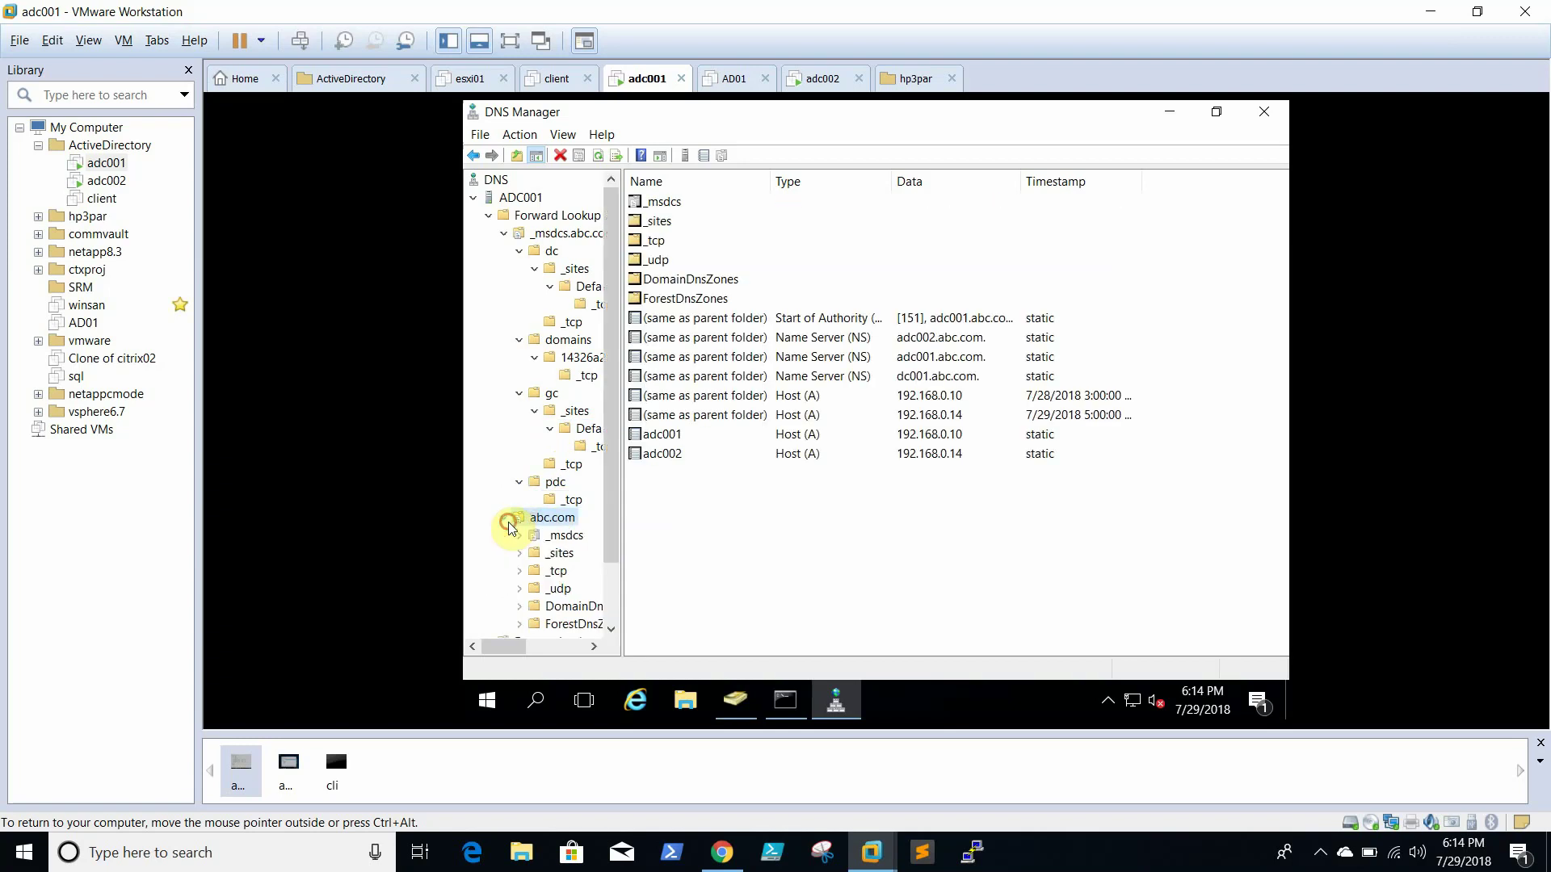
left_click(556, 535)
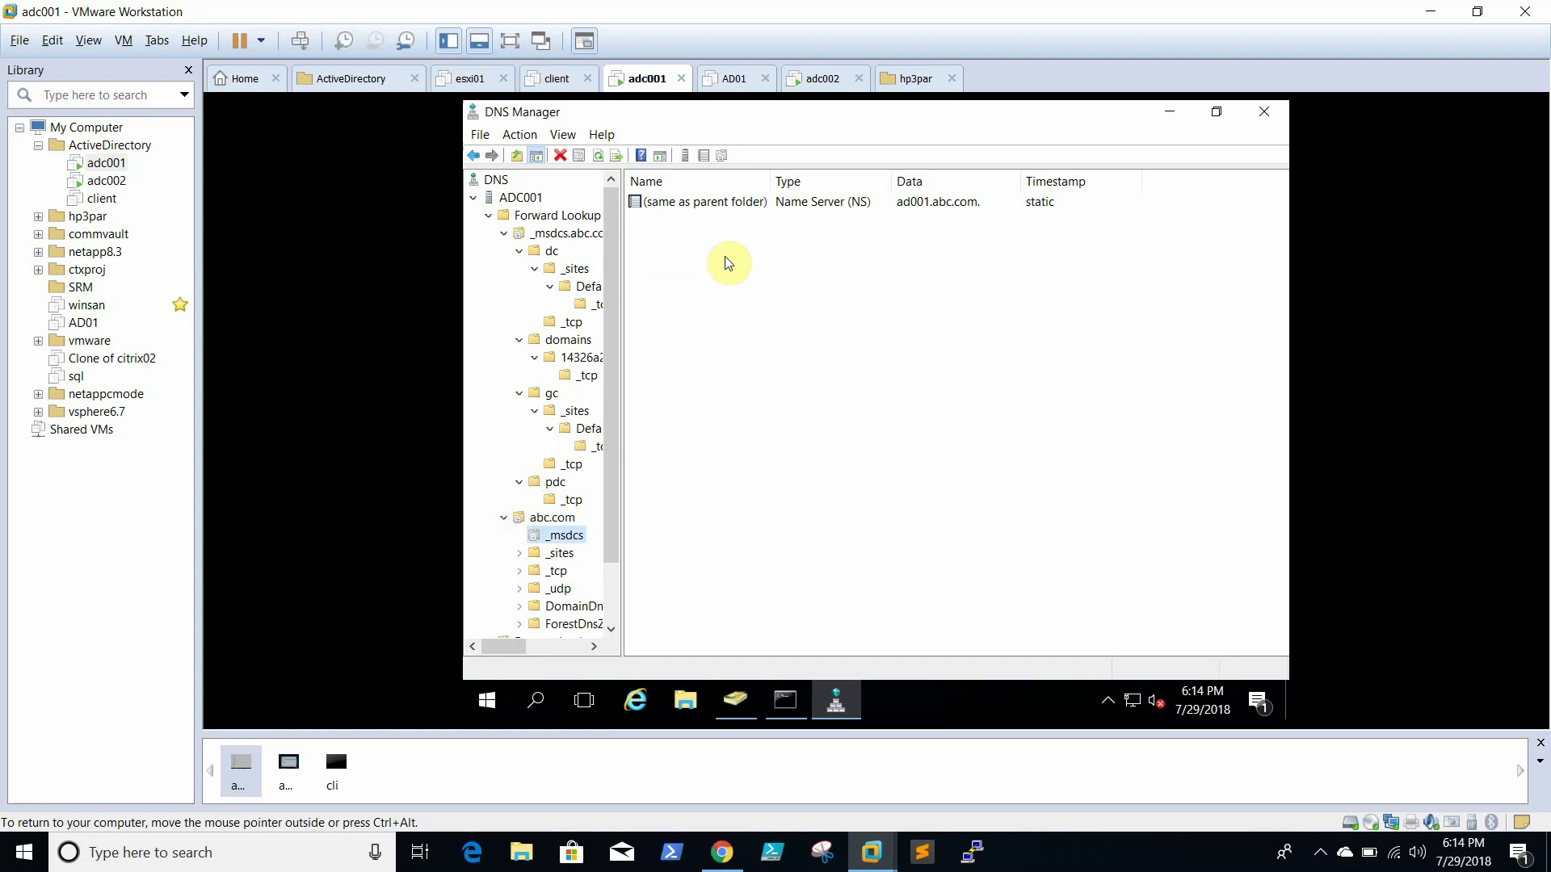
left_click(565, 215)
left_click(489, 216)
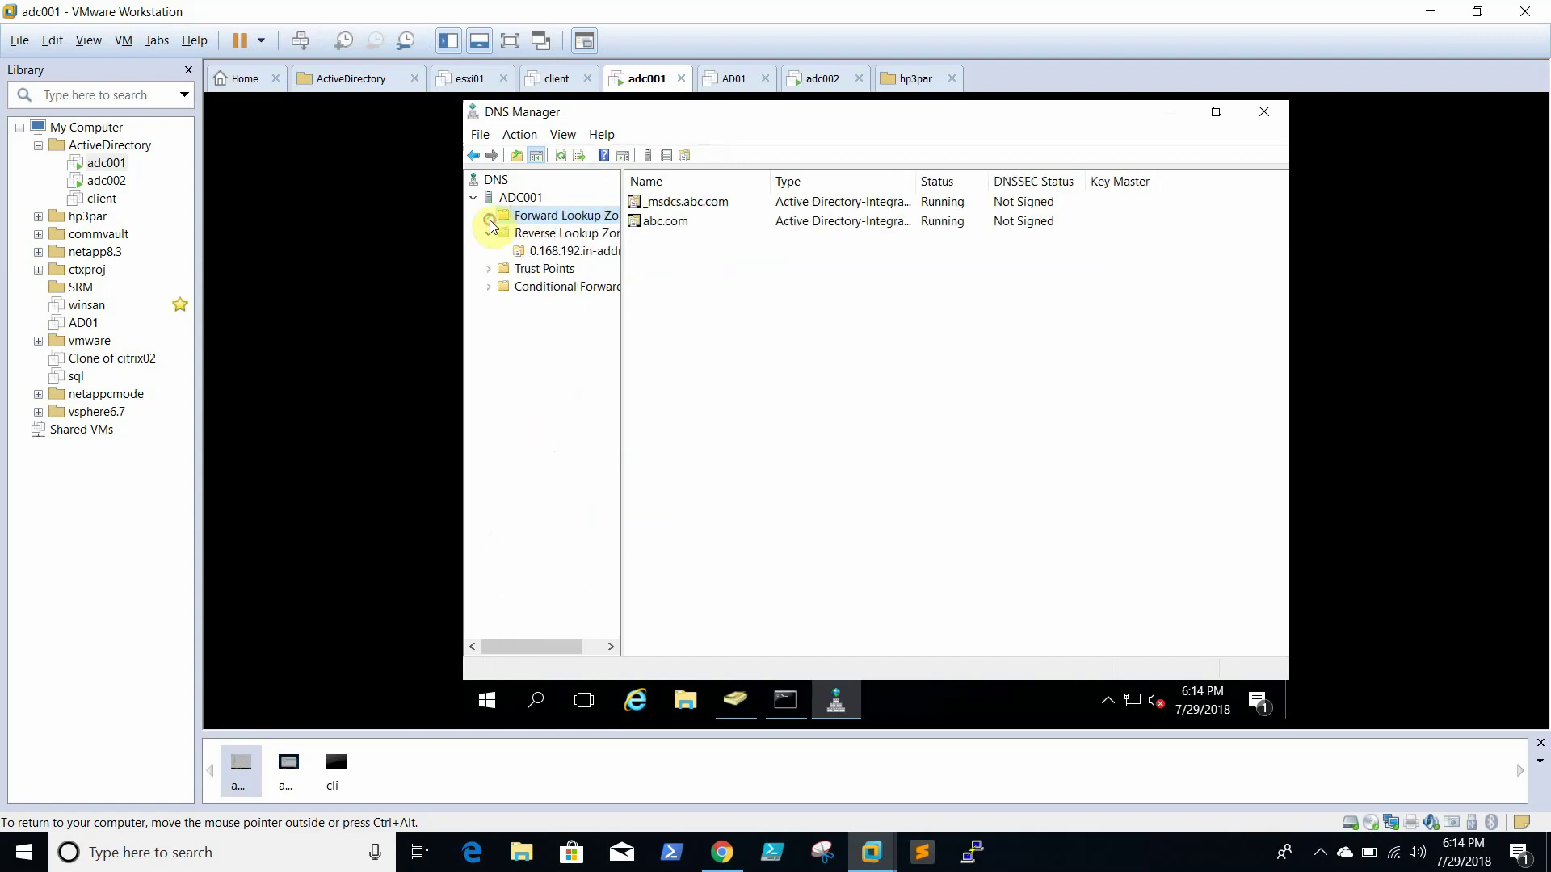
left_click(1263, 115)
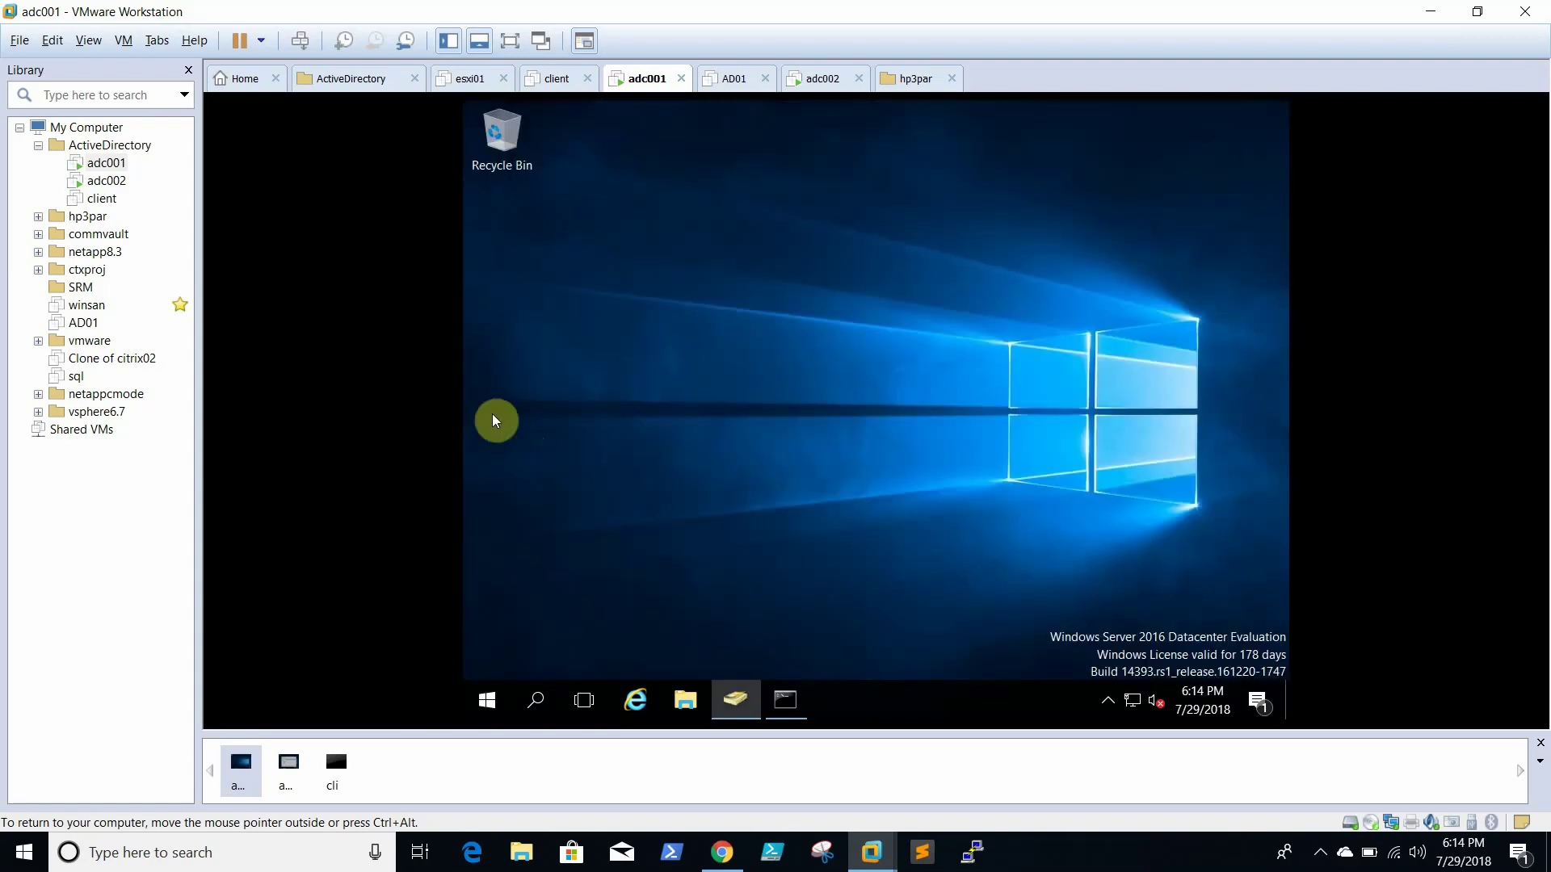
Clear the command prompt on adc001 and run repadmin /replsummary to check replication between the domain controllers.
left_click(1106, 869)
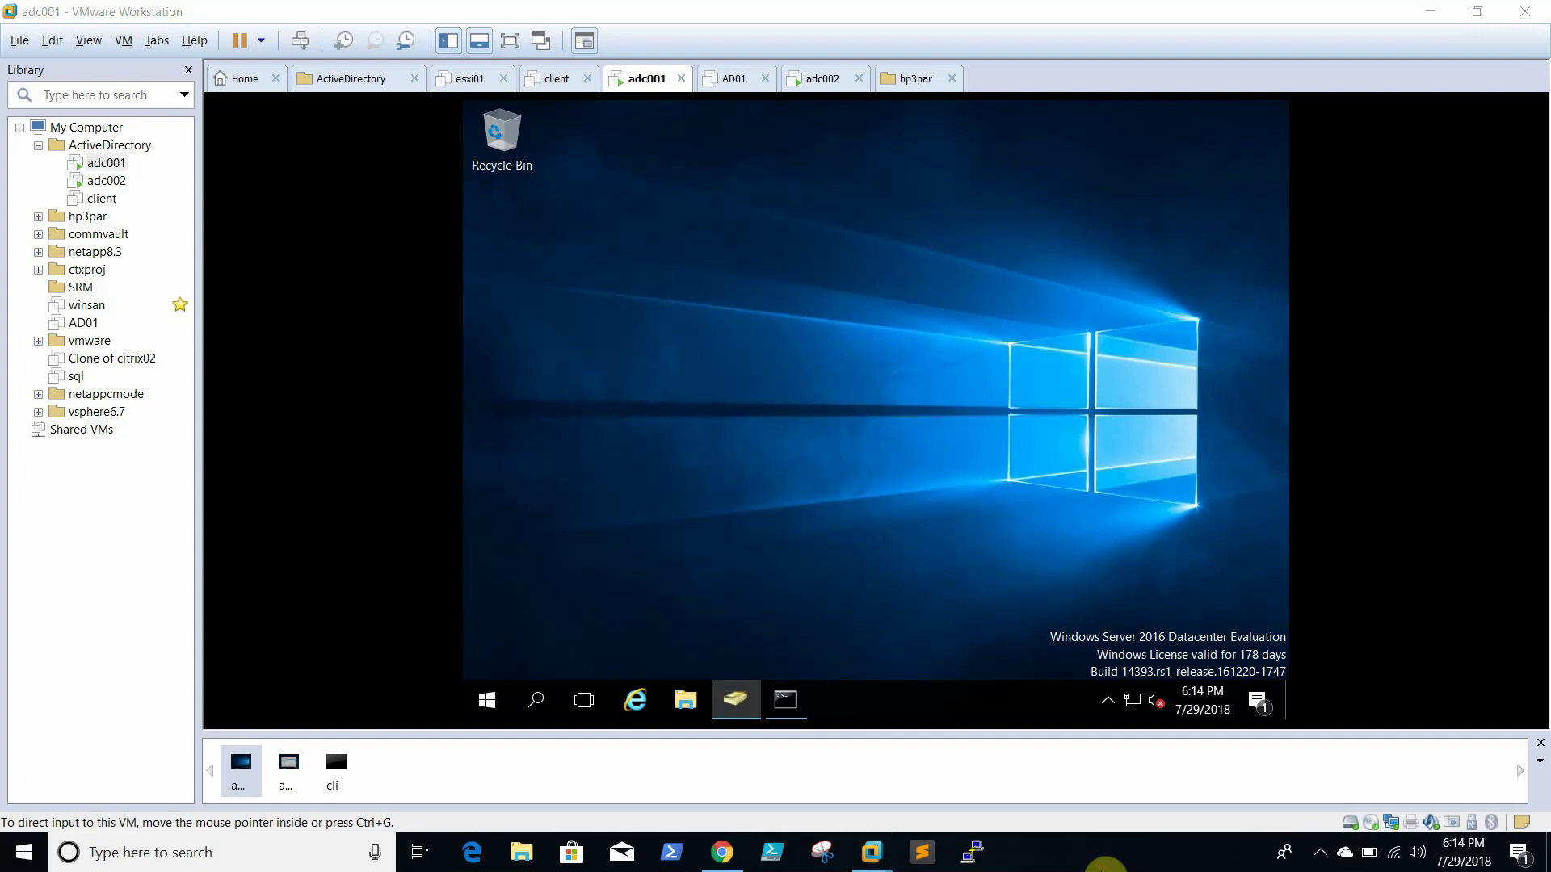
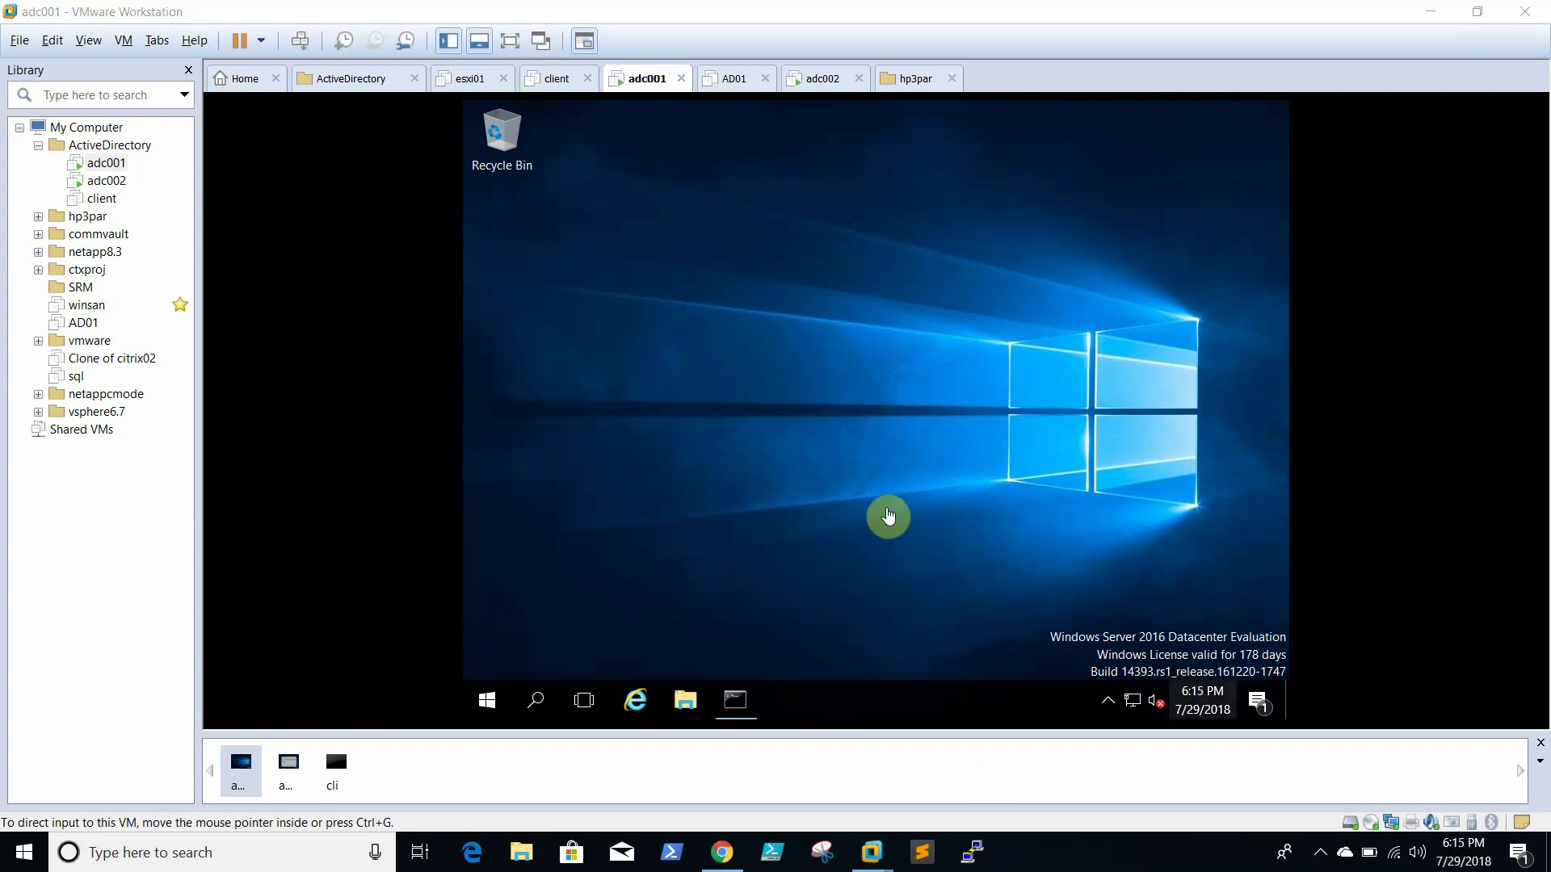
left_click(783, 450)
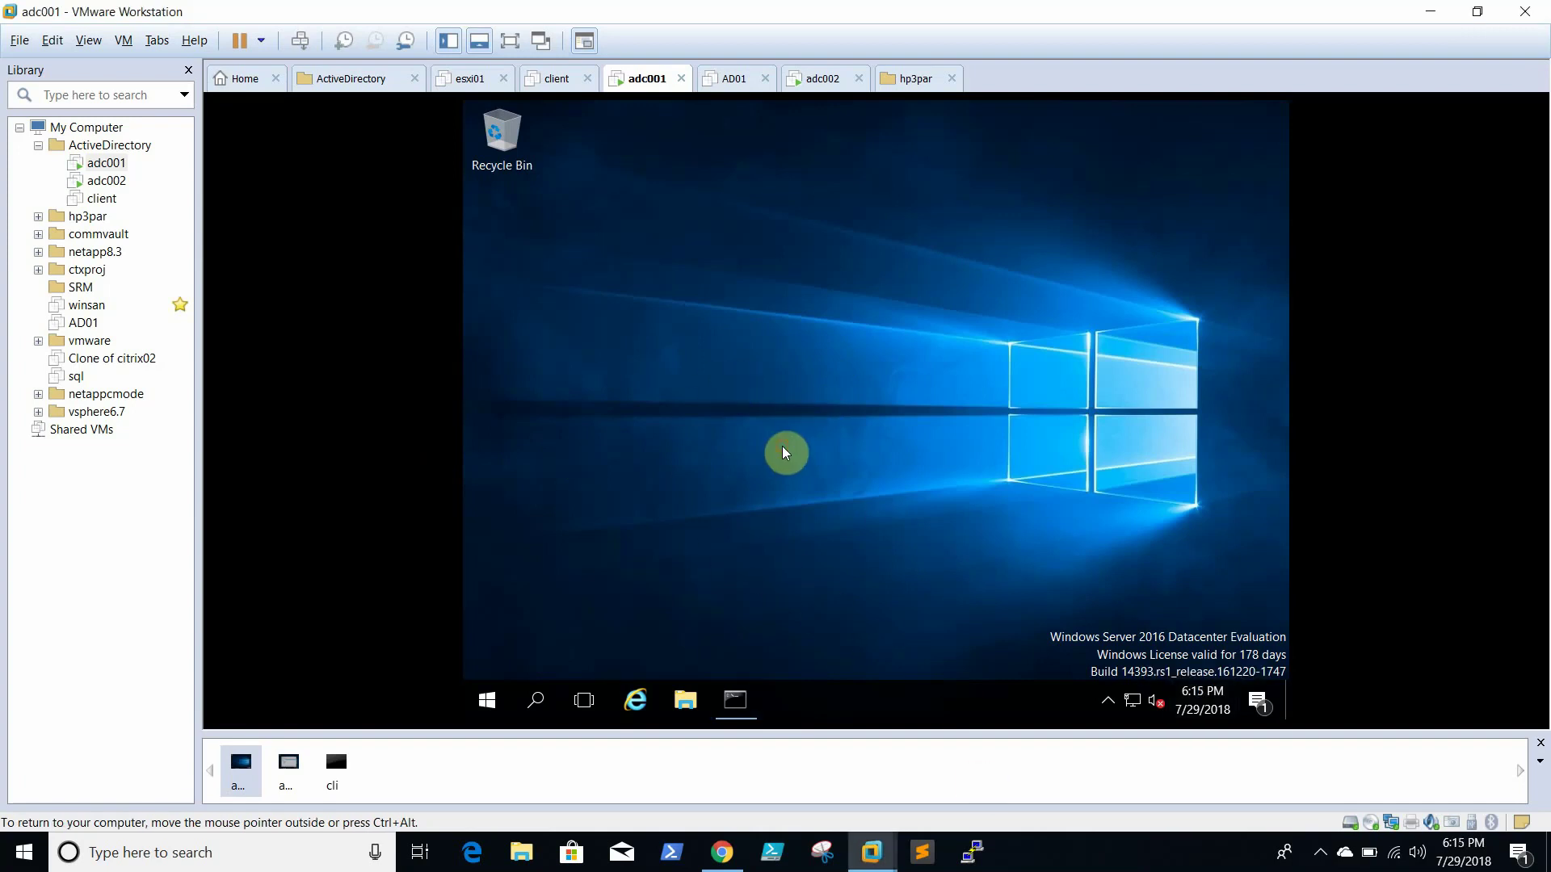
left_click(737, 696)
type("cls")
key("Return")
key("Up")
key("Up")
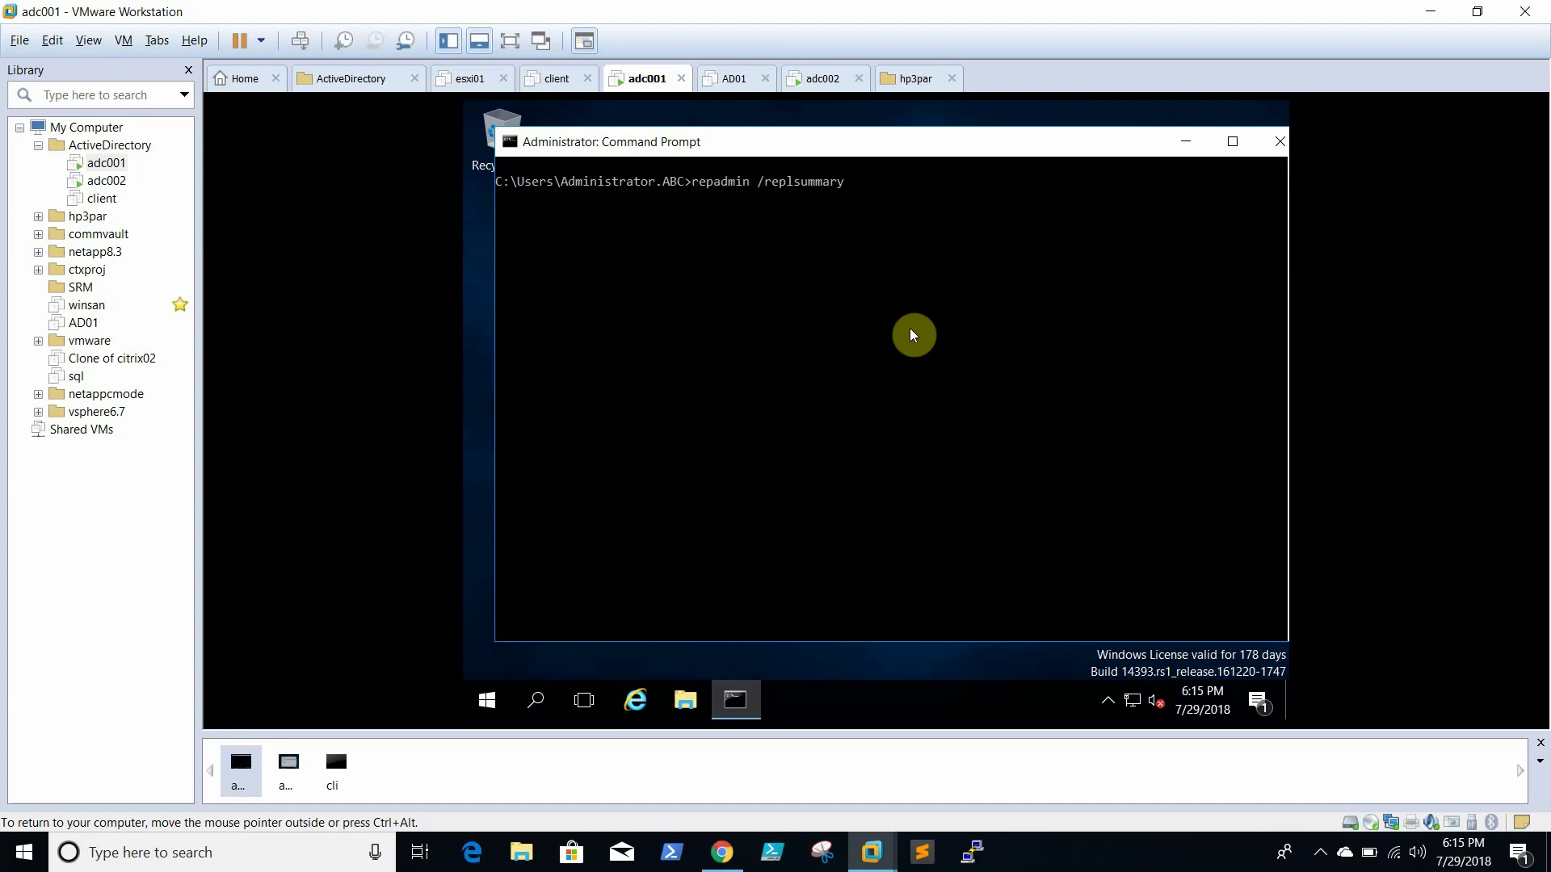
key("Return")
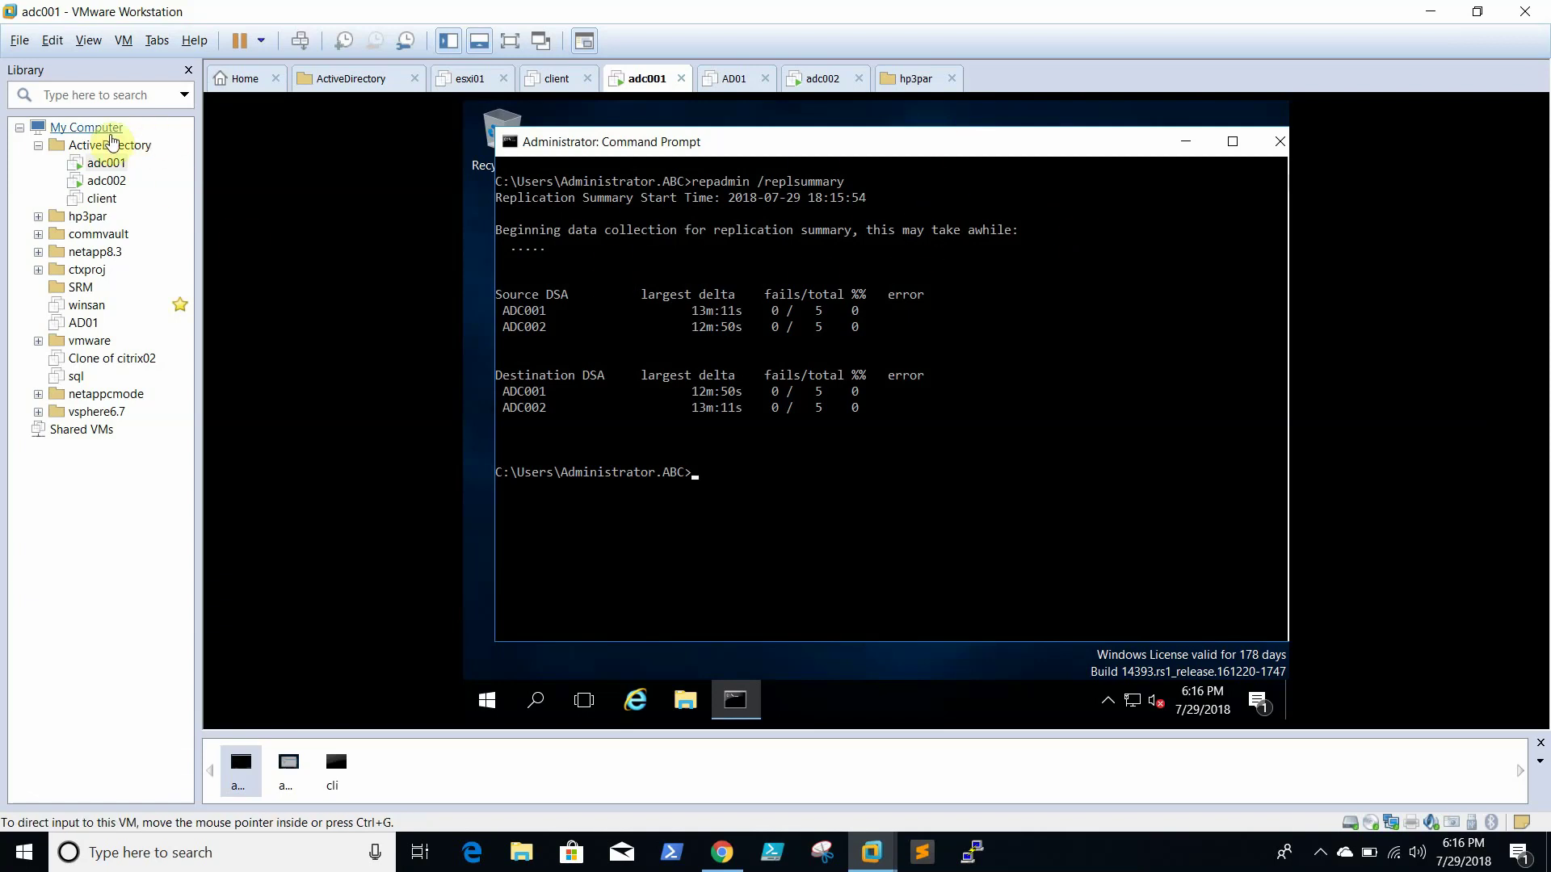
Close Active Directory Sites and Services on the adc002 virtual machine and shut down its guest system.
left_click(97, 183)
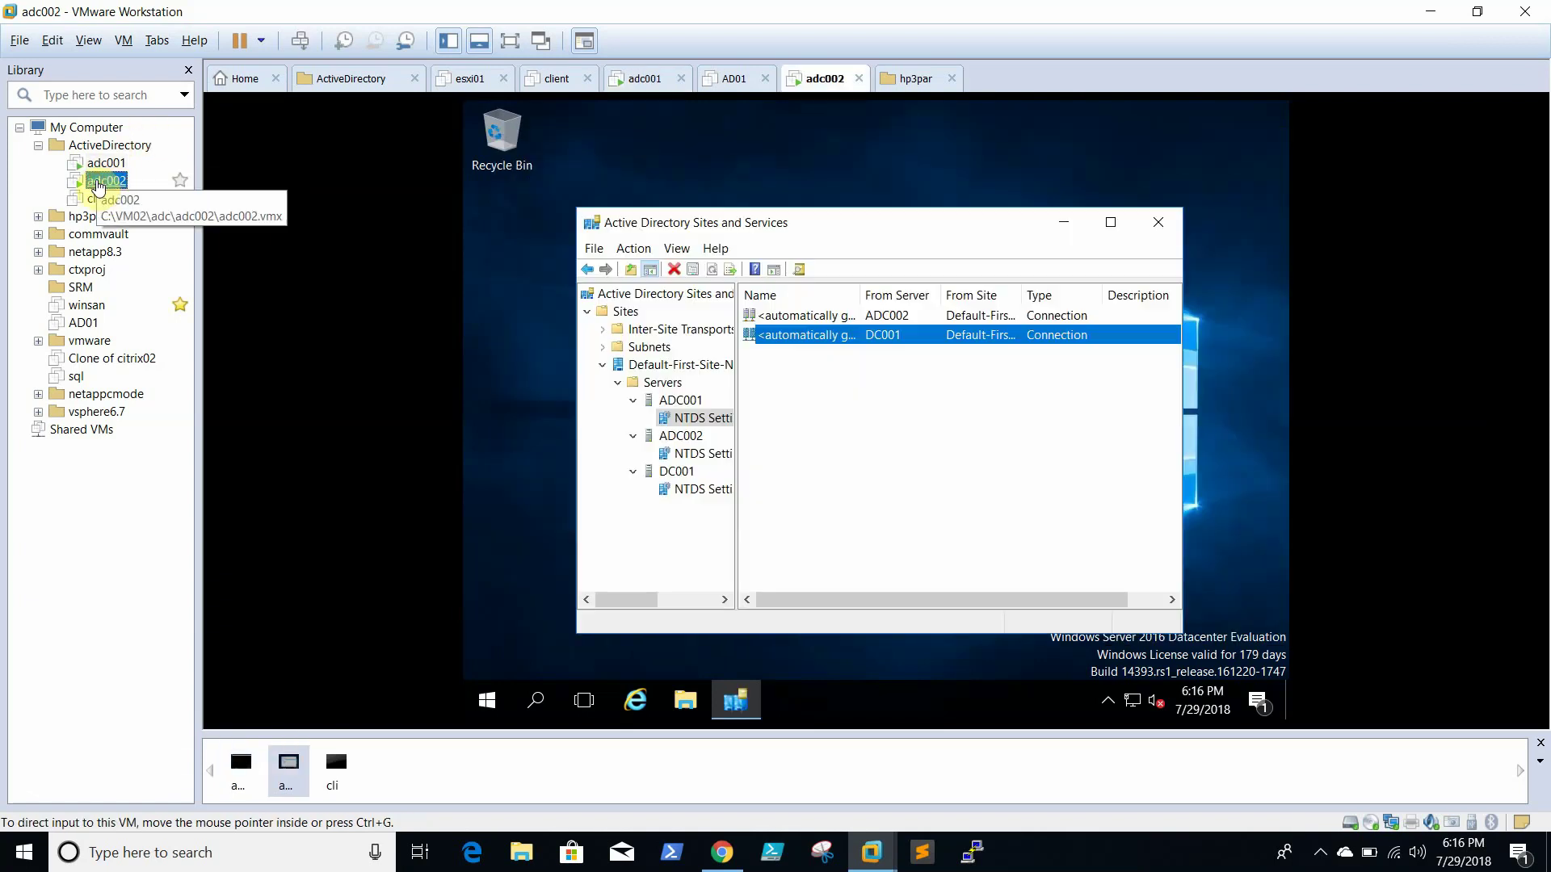
left_click(1159, 223)
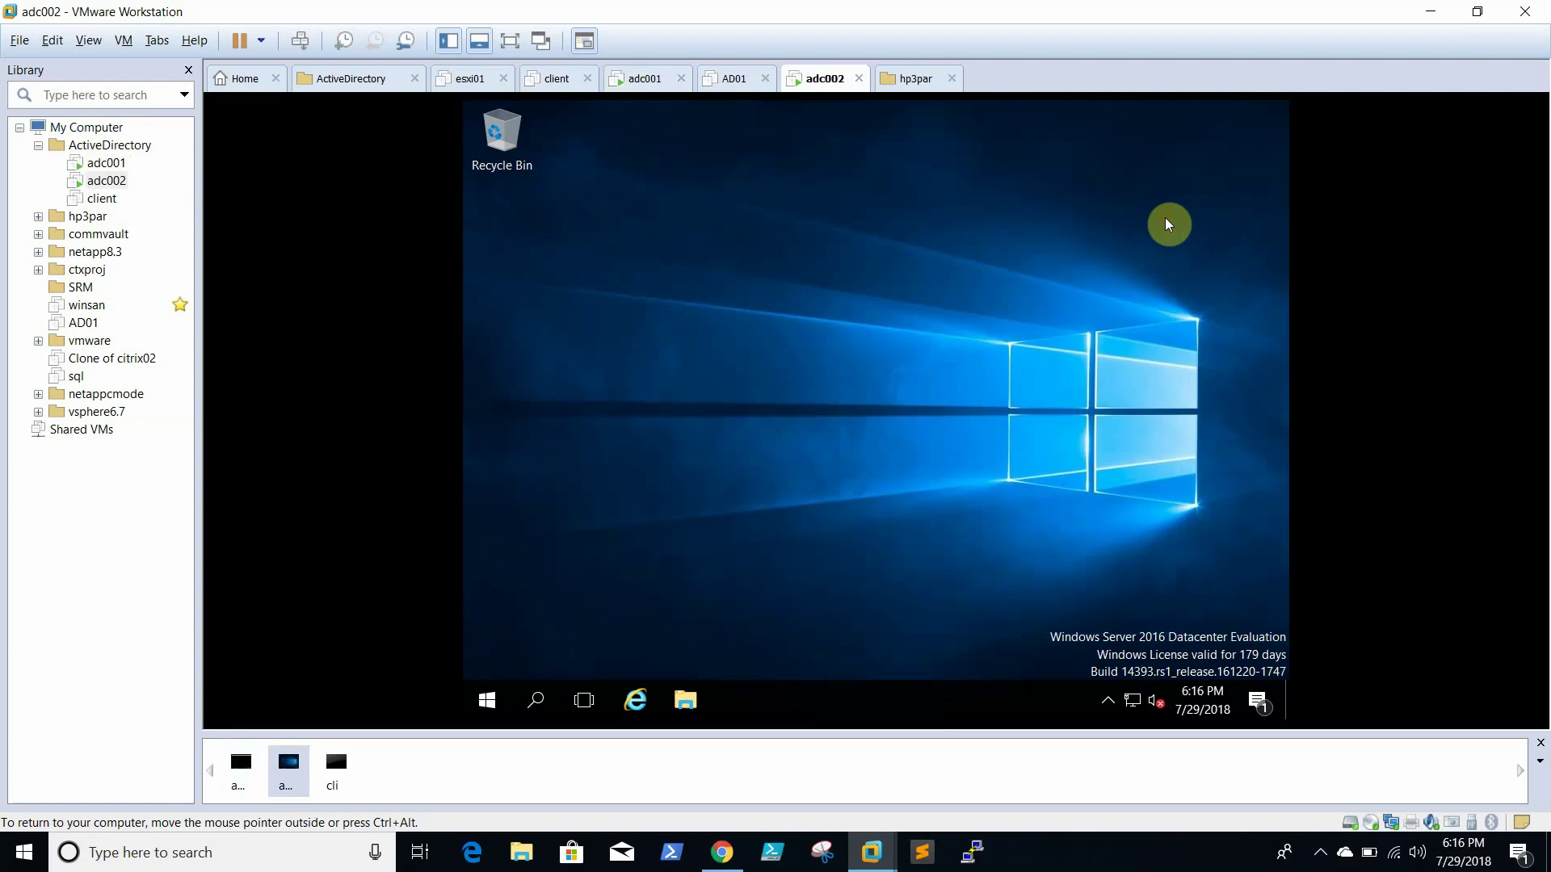
right_click(109, 180)
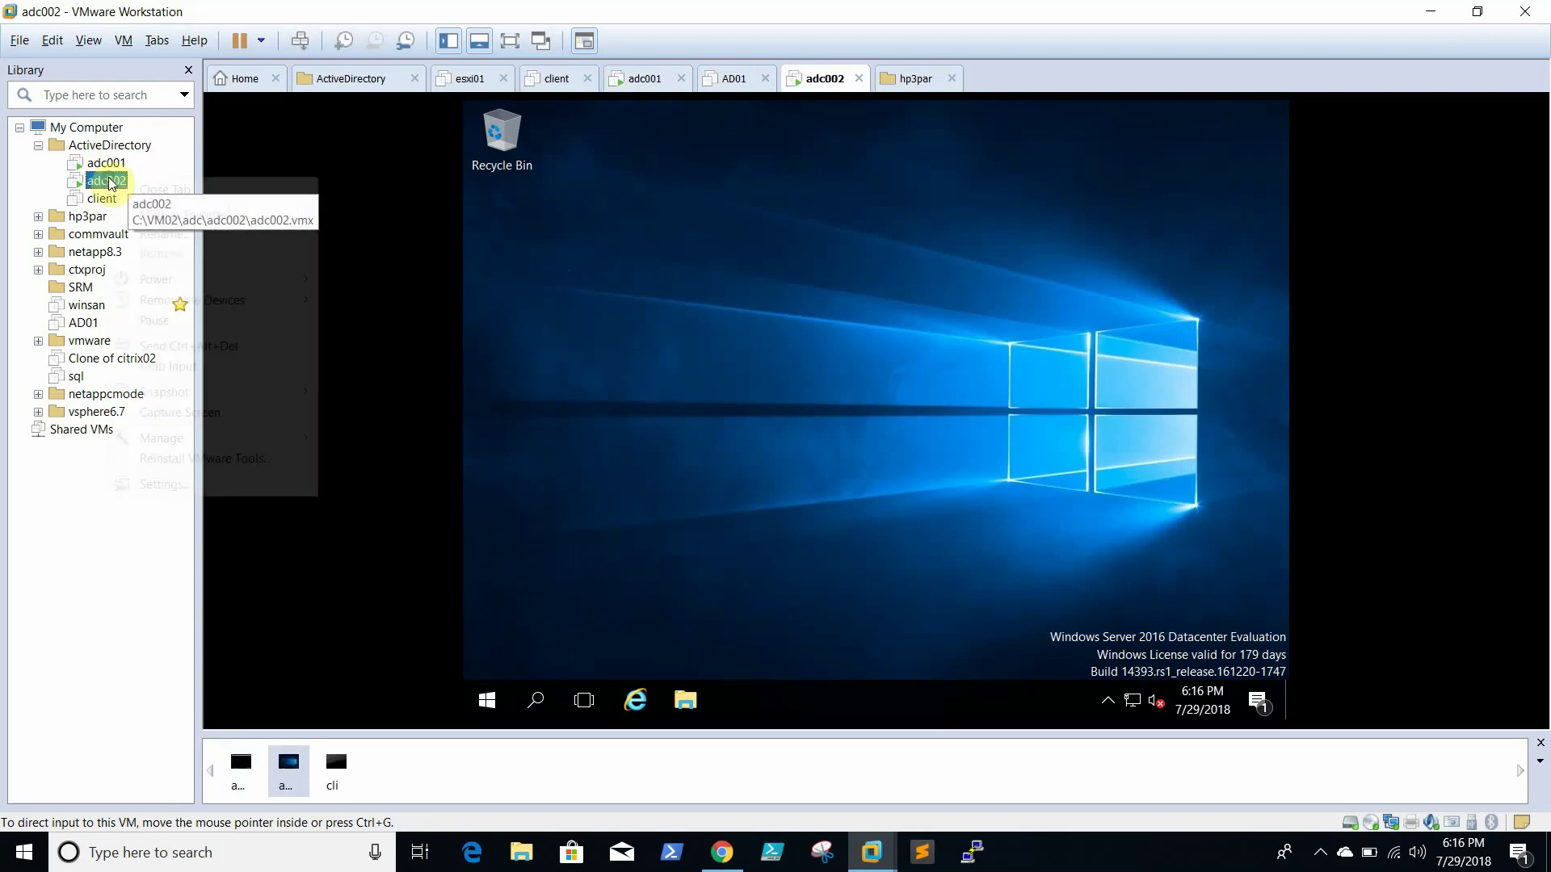
mouse_move(201, 279)
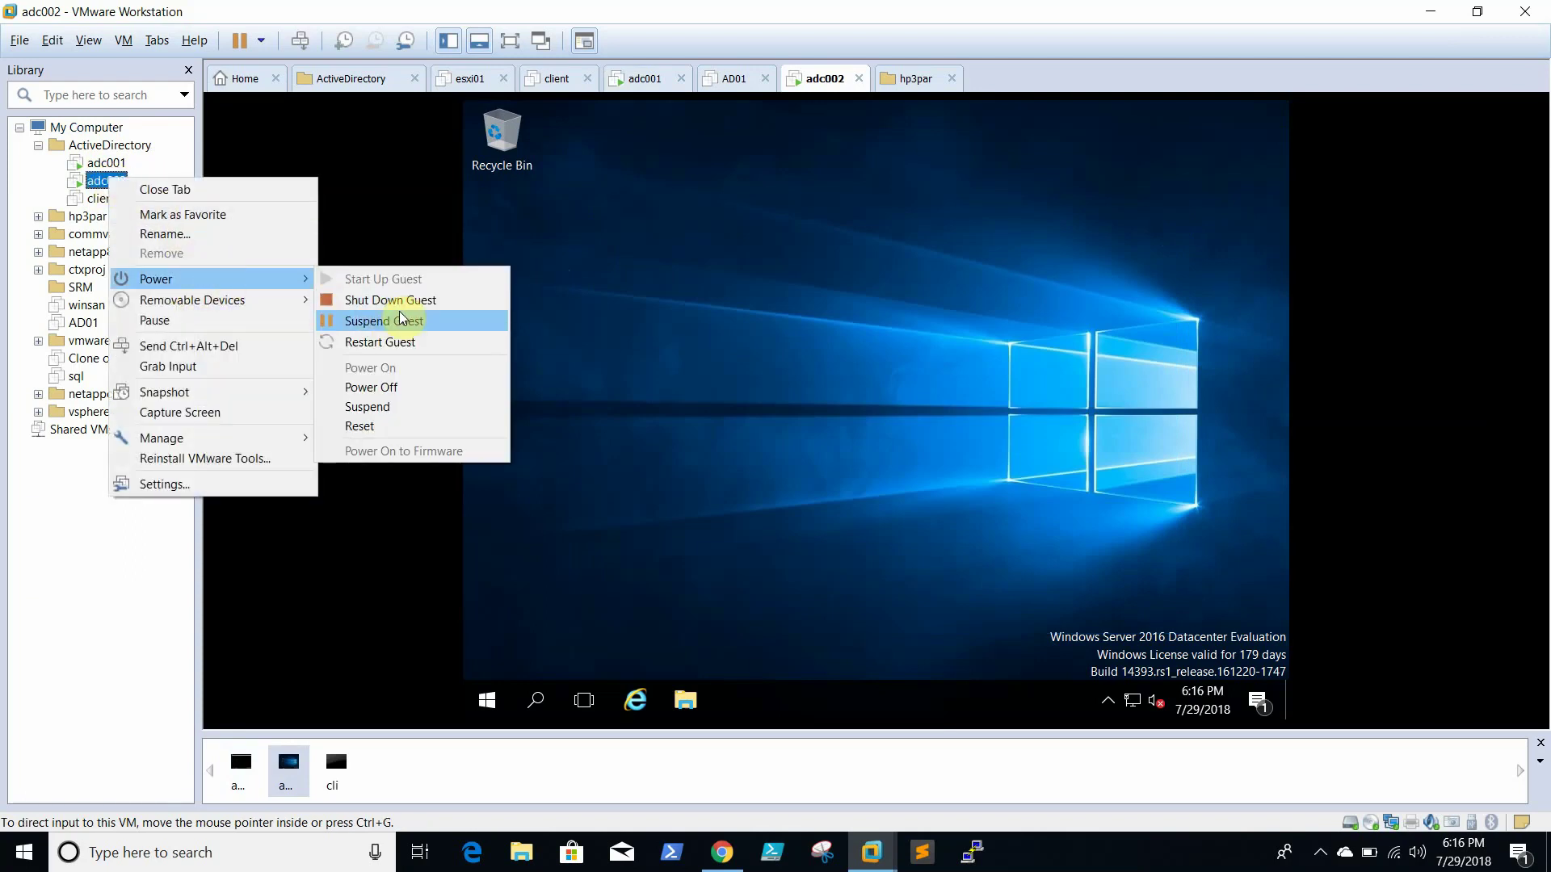
left_click(432, 304)
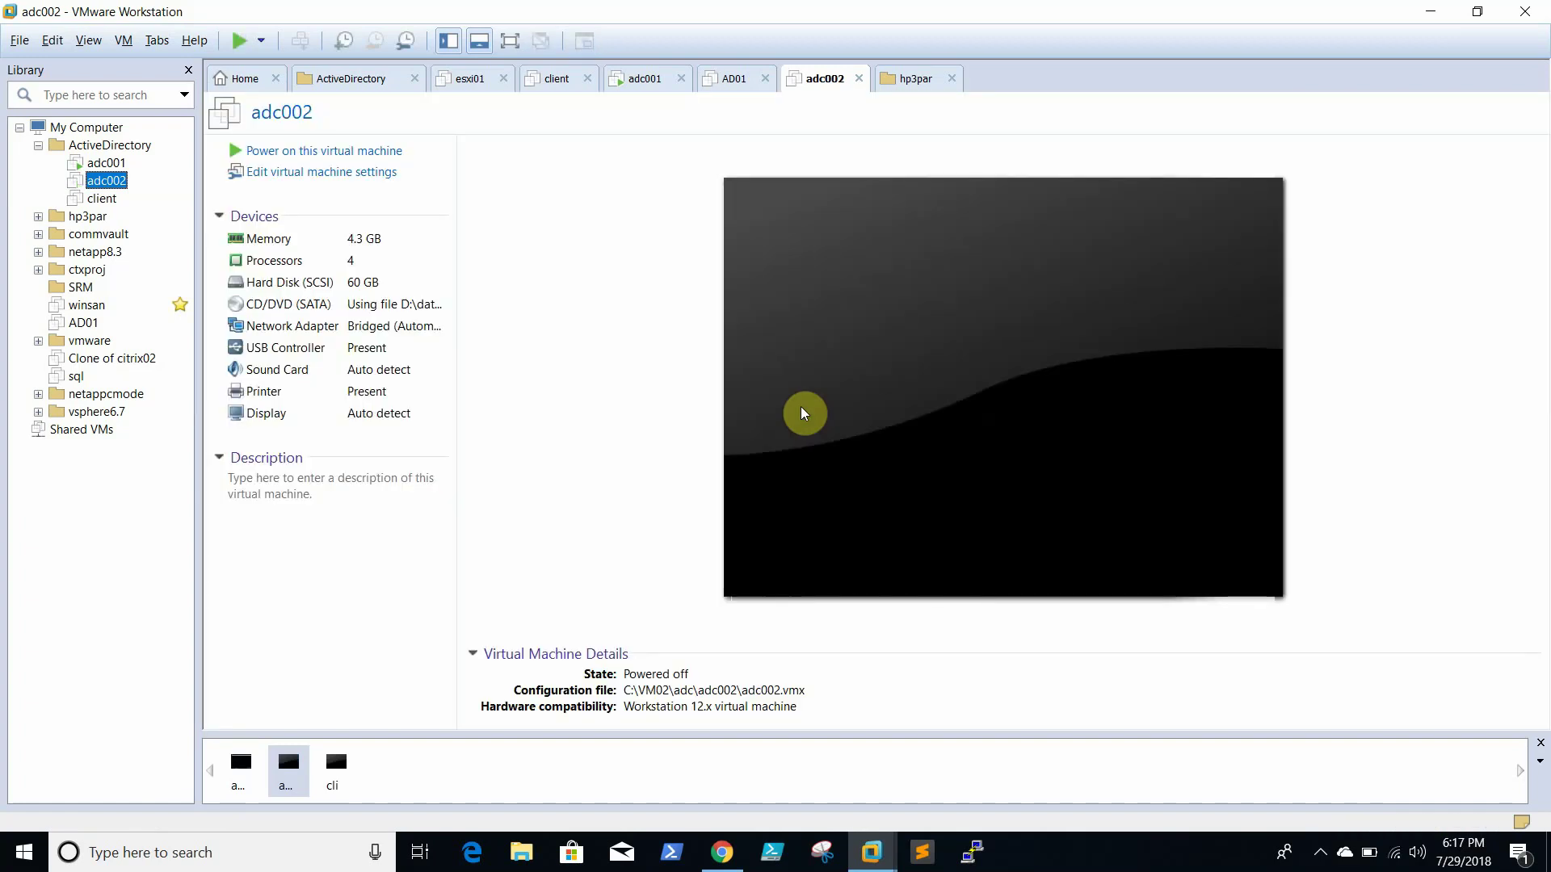
Return to the adc001 virtual machine and rerun repadmin /replsummary in the command prompt.
left_click(104, 163)
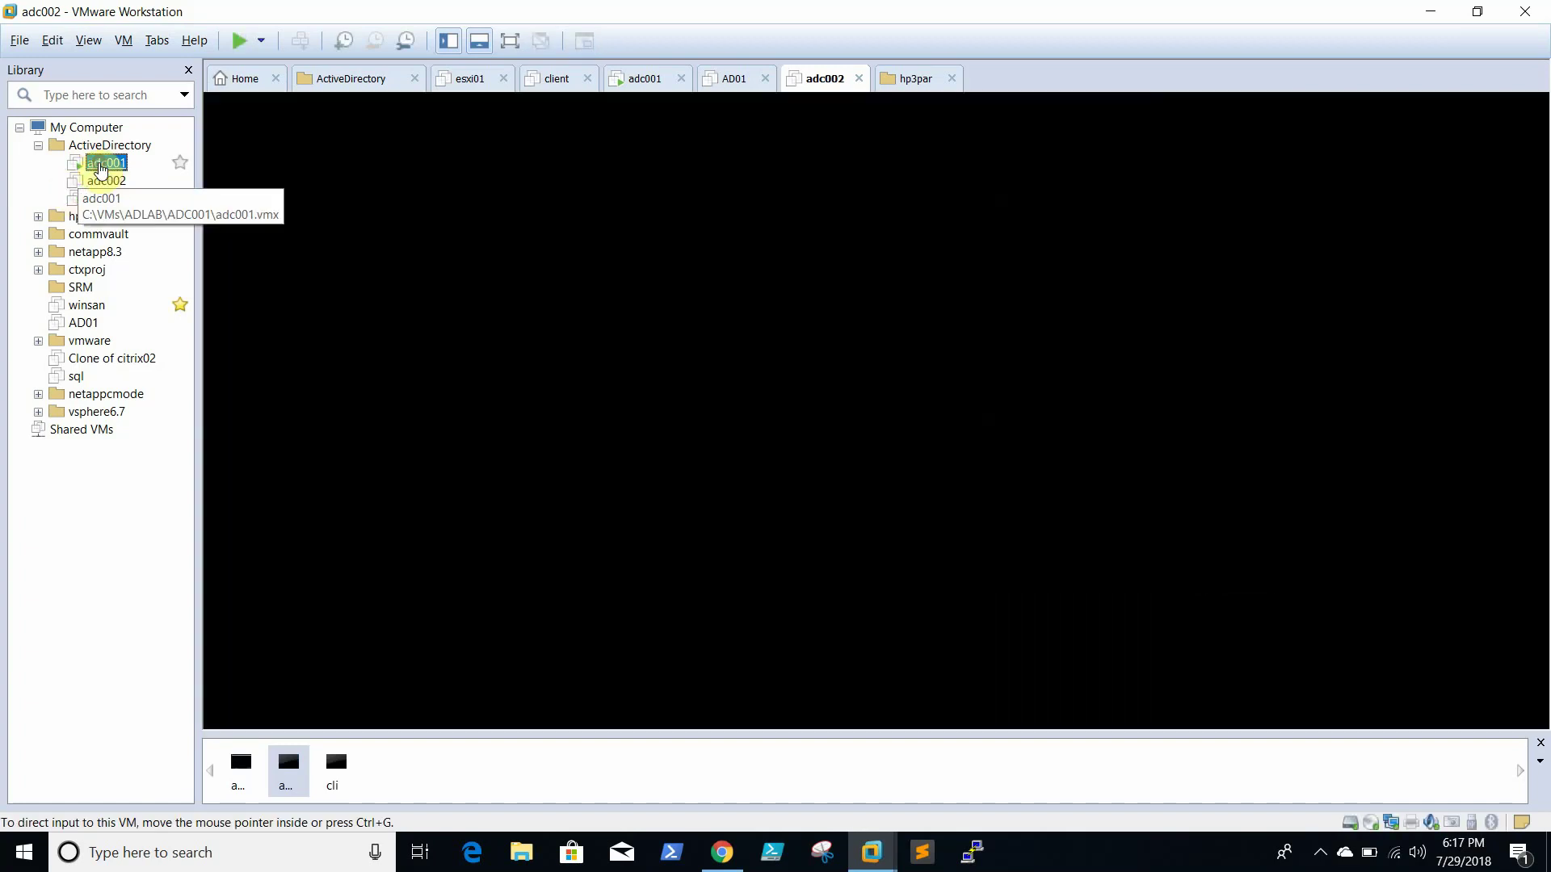
left_click(817, 436)
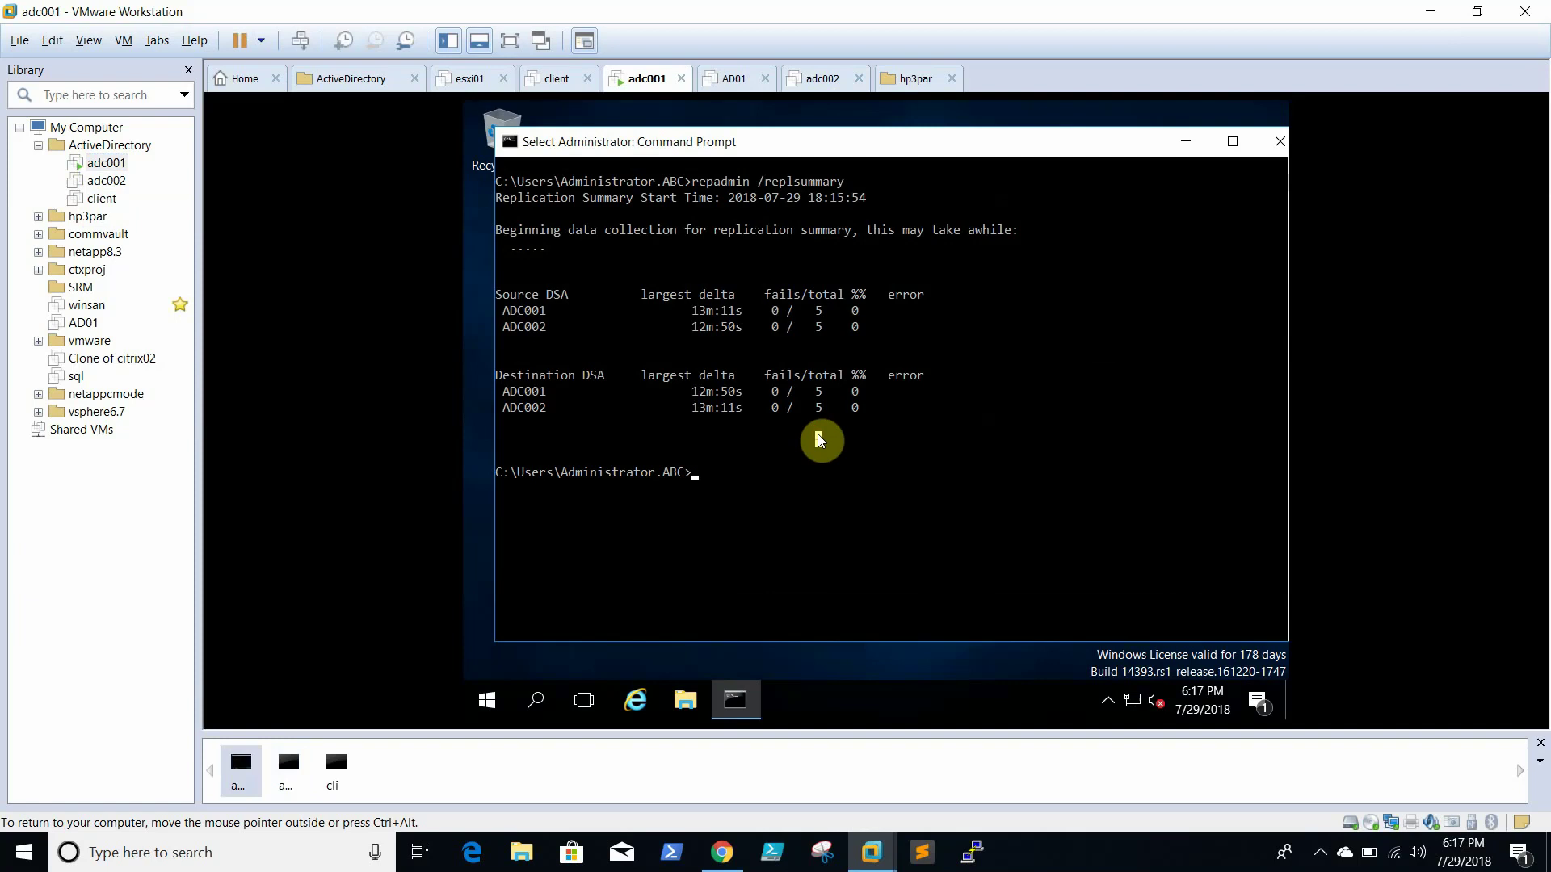
key("Up")
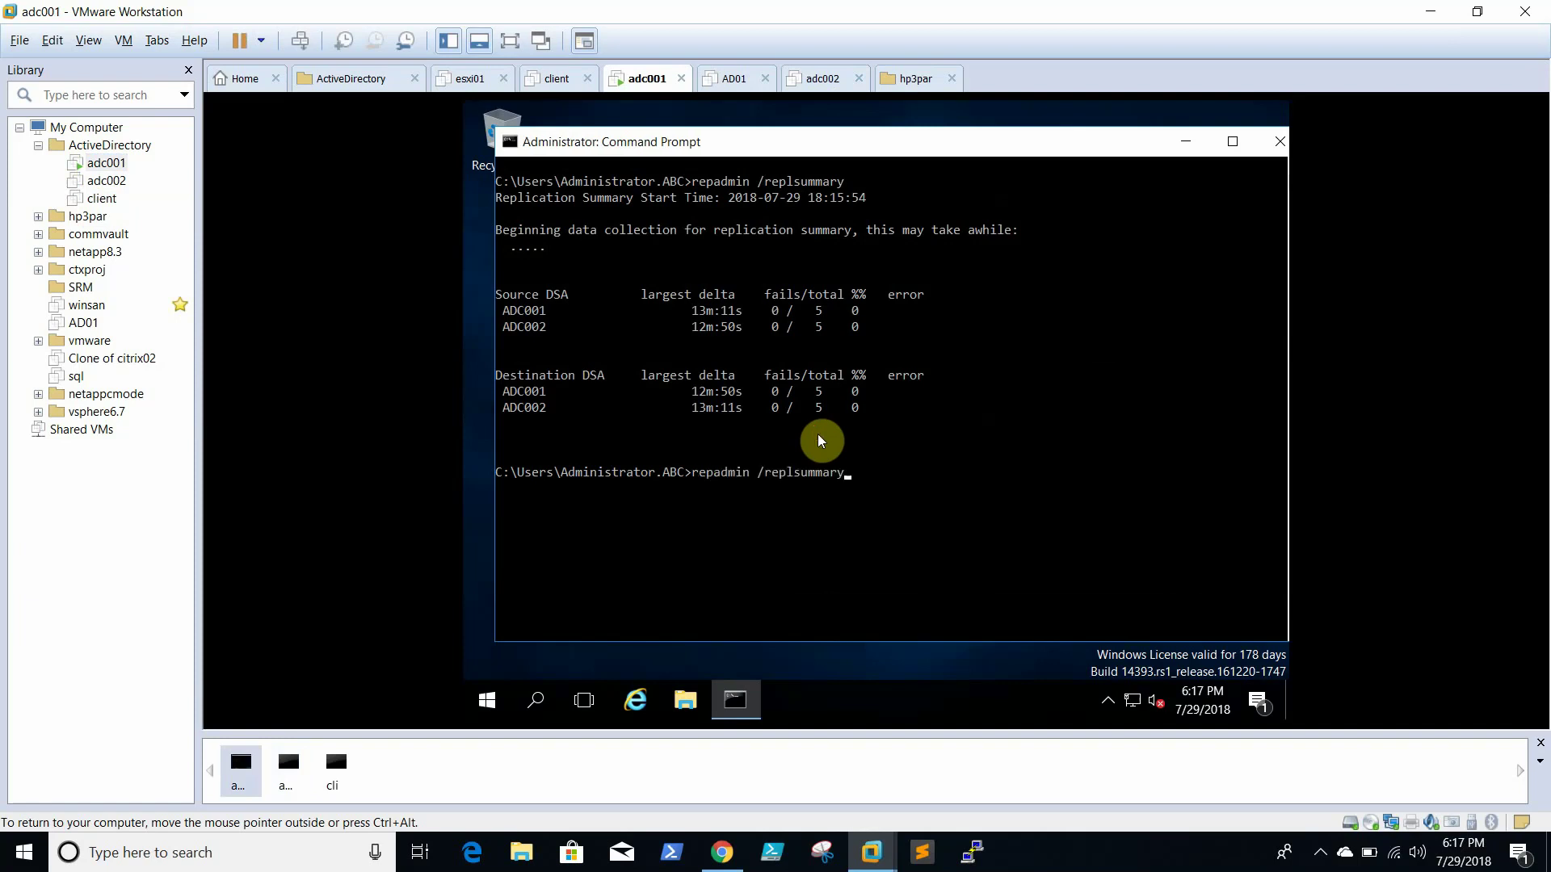
key("Return")
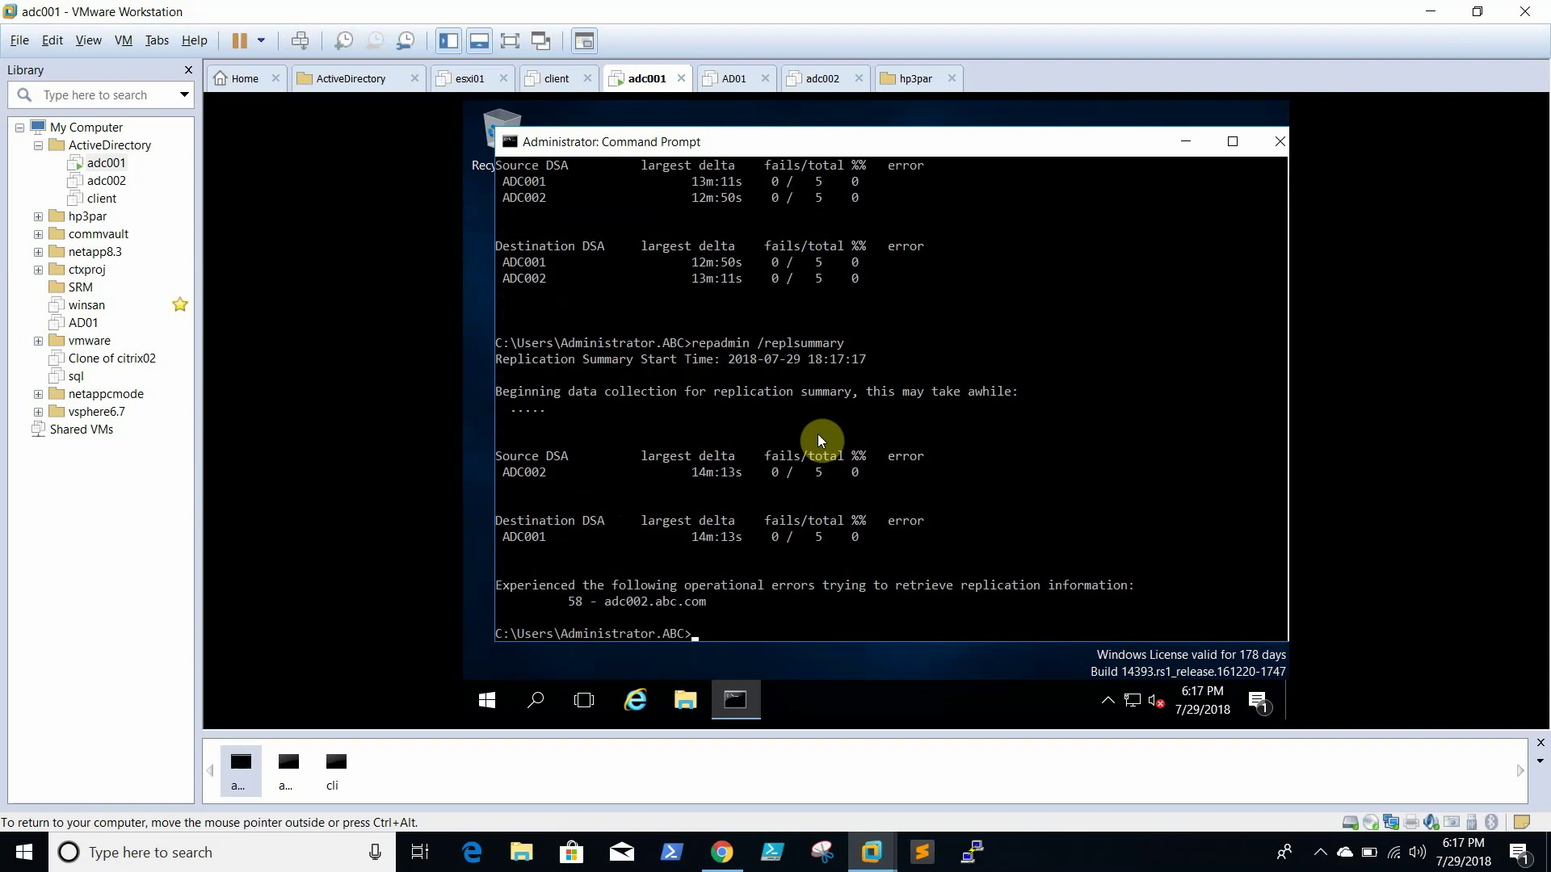
left_click(1320, 852)
left_click(1232, 863)
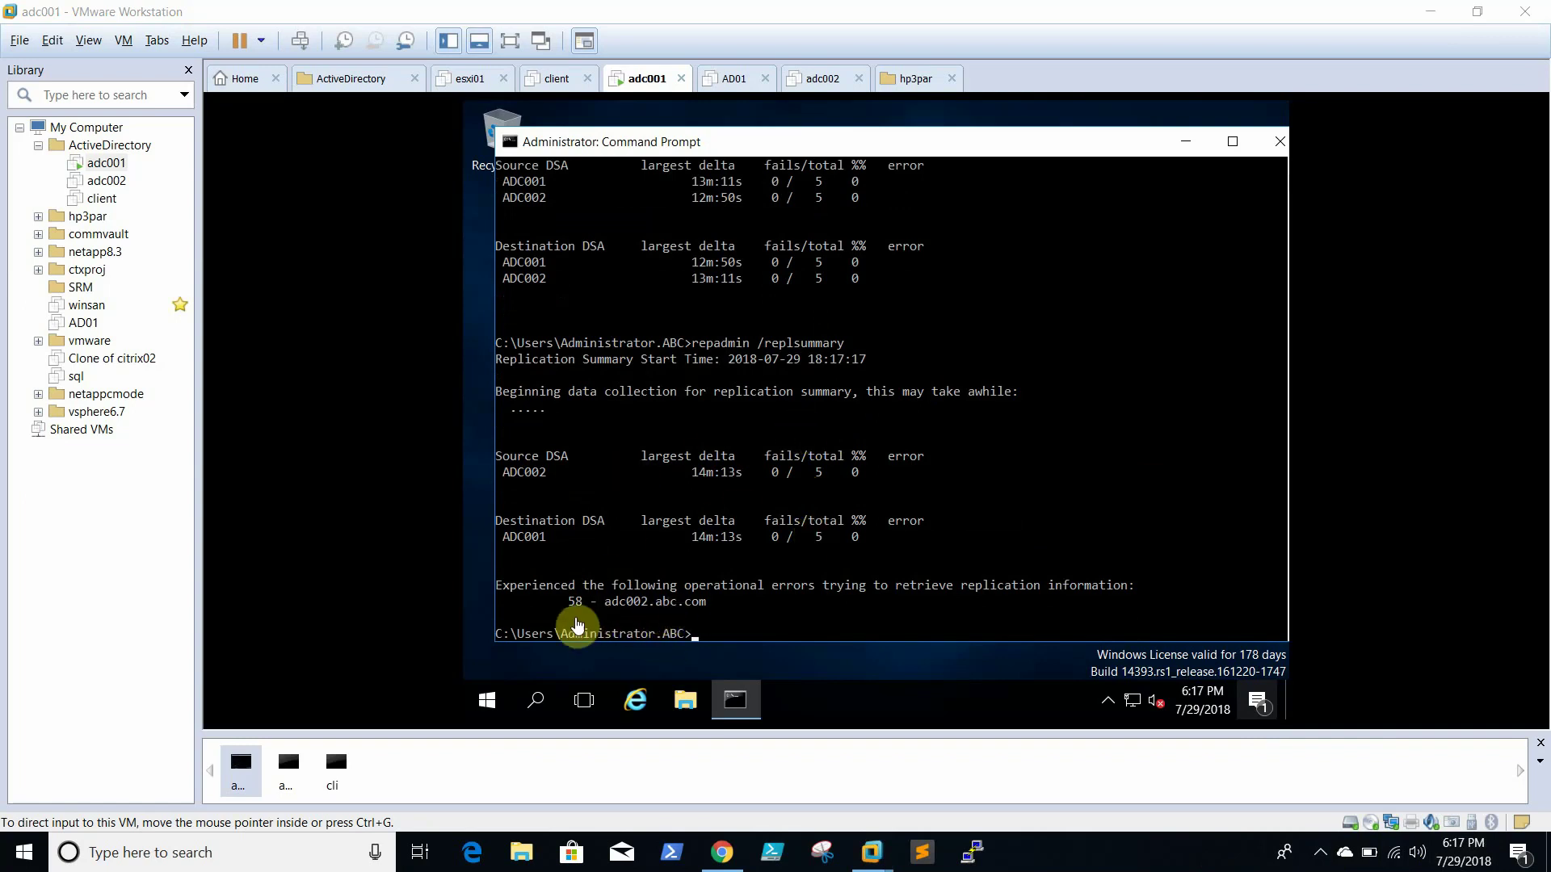
left_click(953, 384)
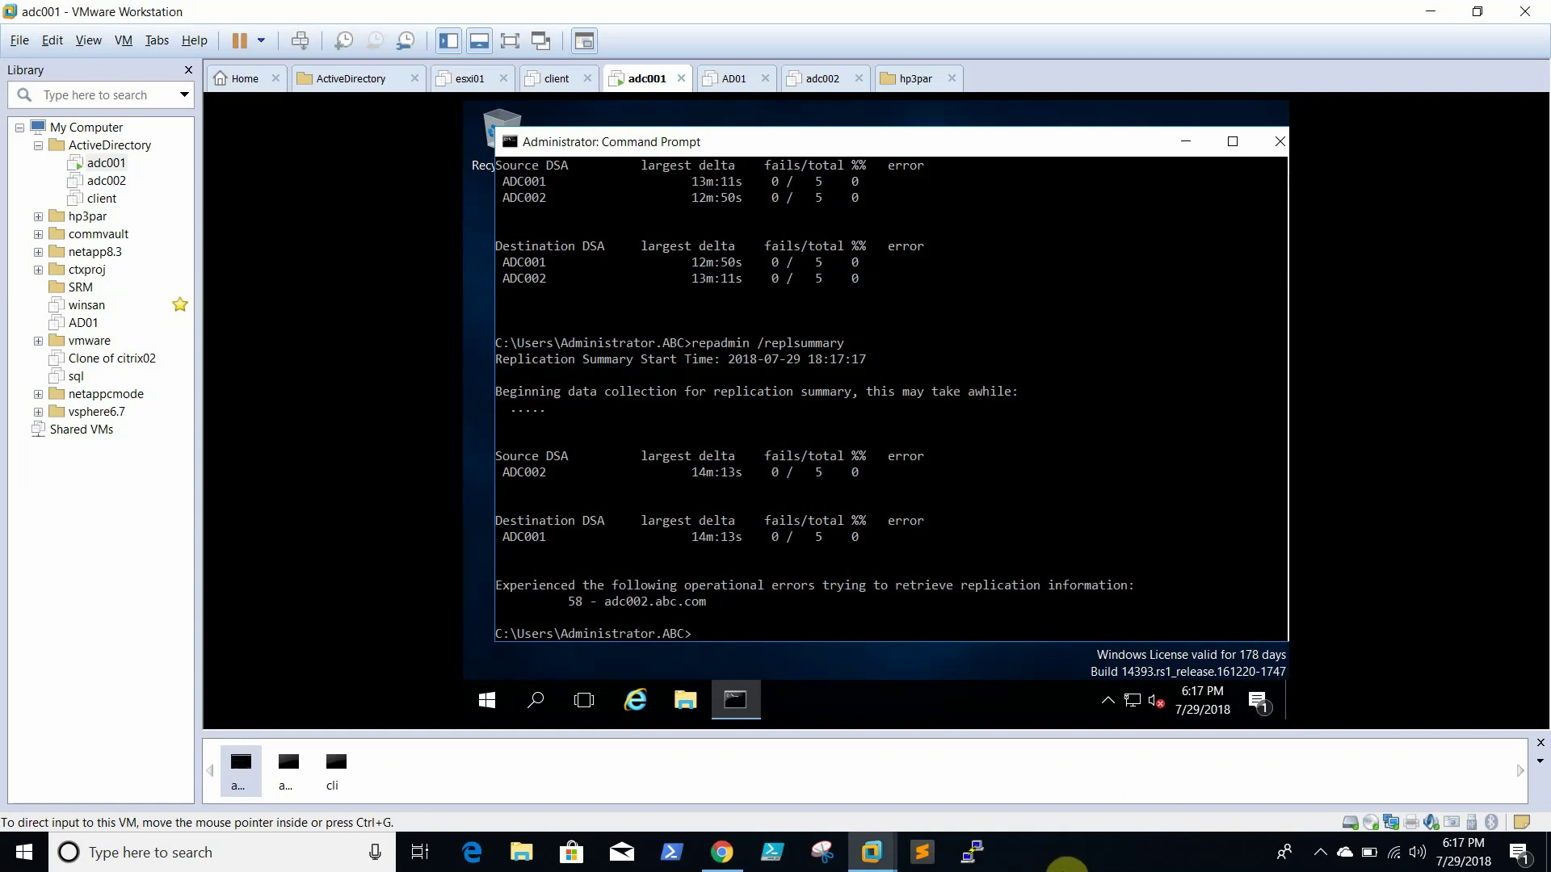
left_click(1123, 862)
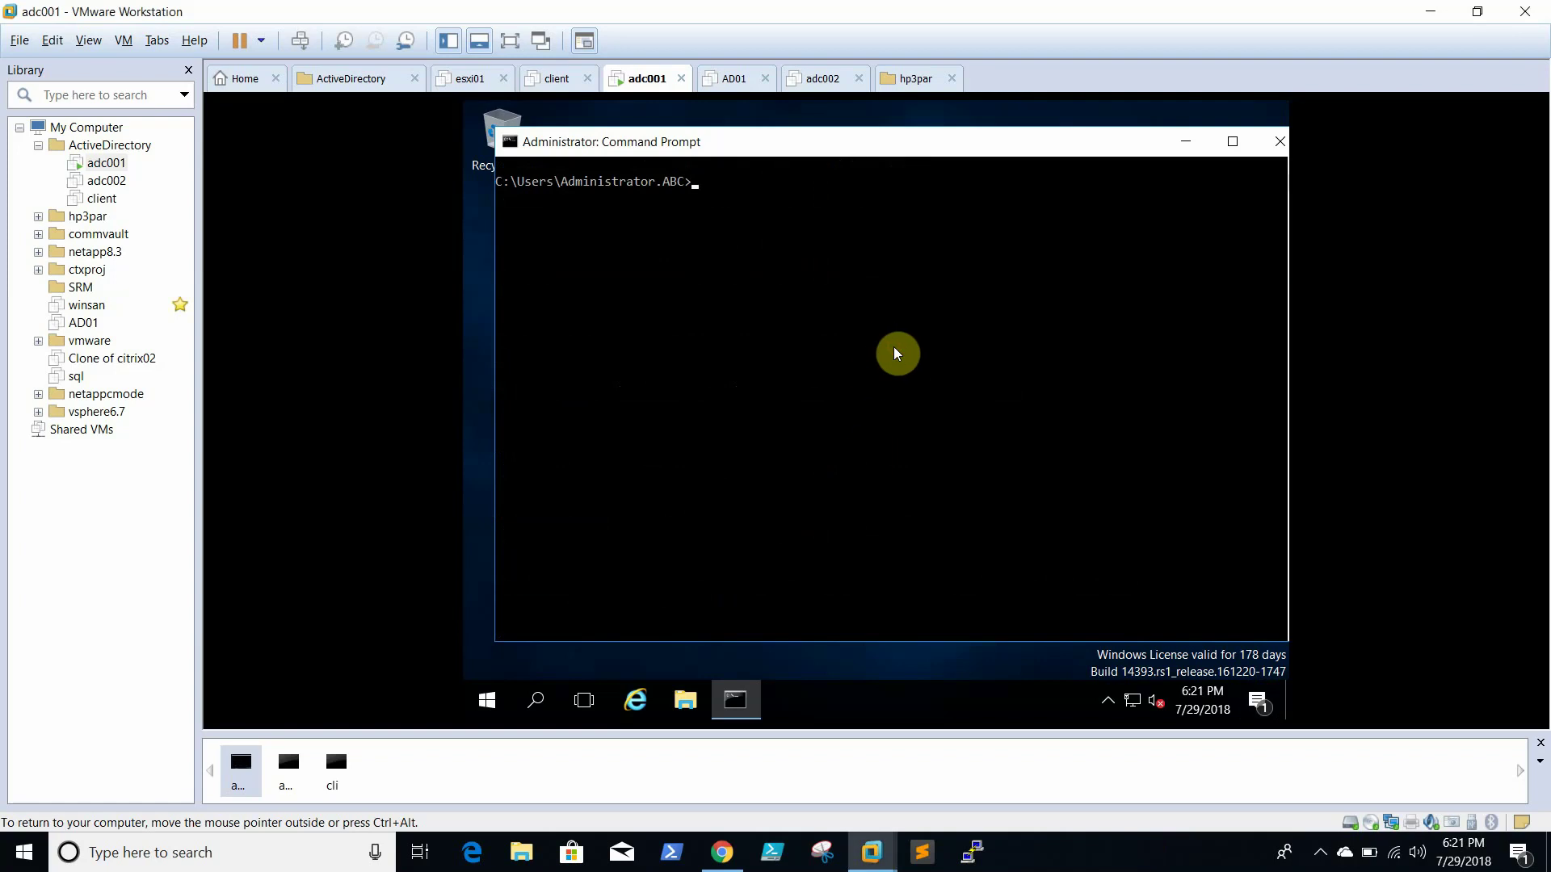
Start ntdsutil in the command prompt and enter its metadata cleanup mode.
type("ntdsutil")
key("Return")
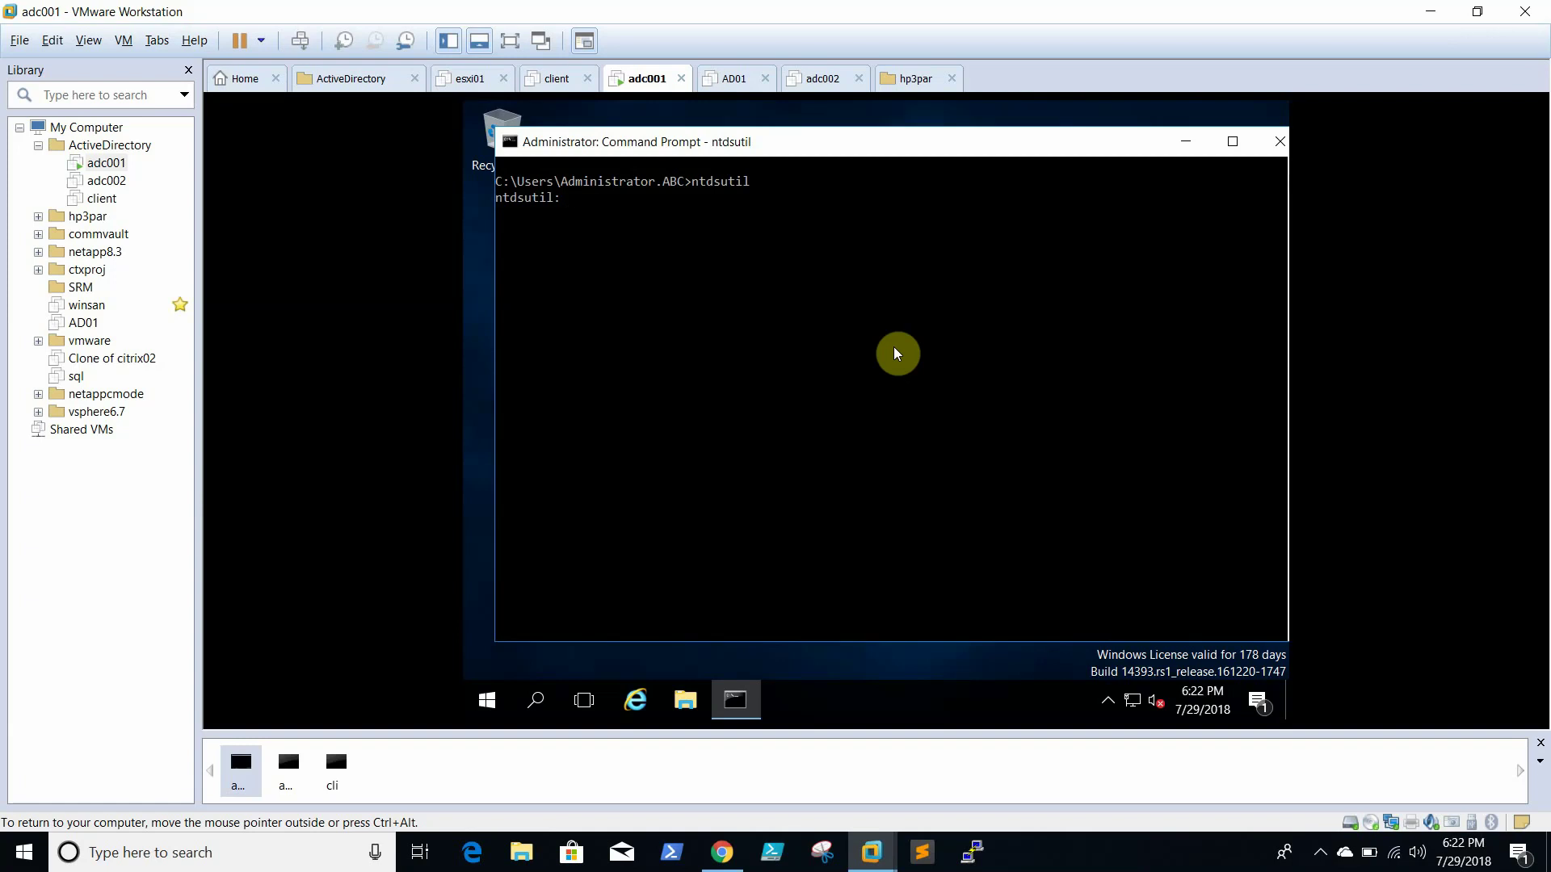
type("metadata cleanup")
key("Return")
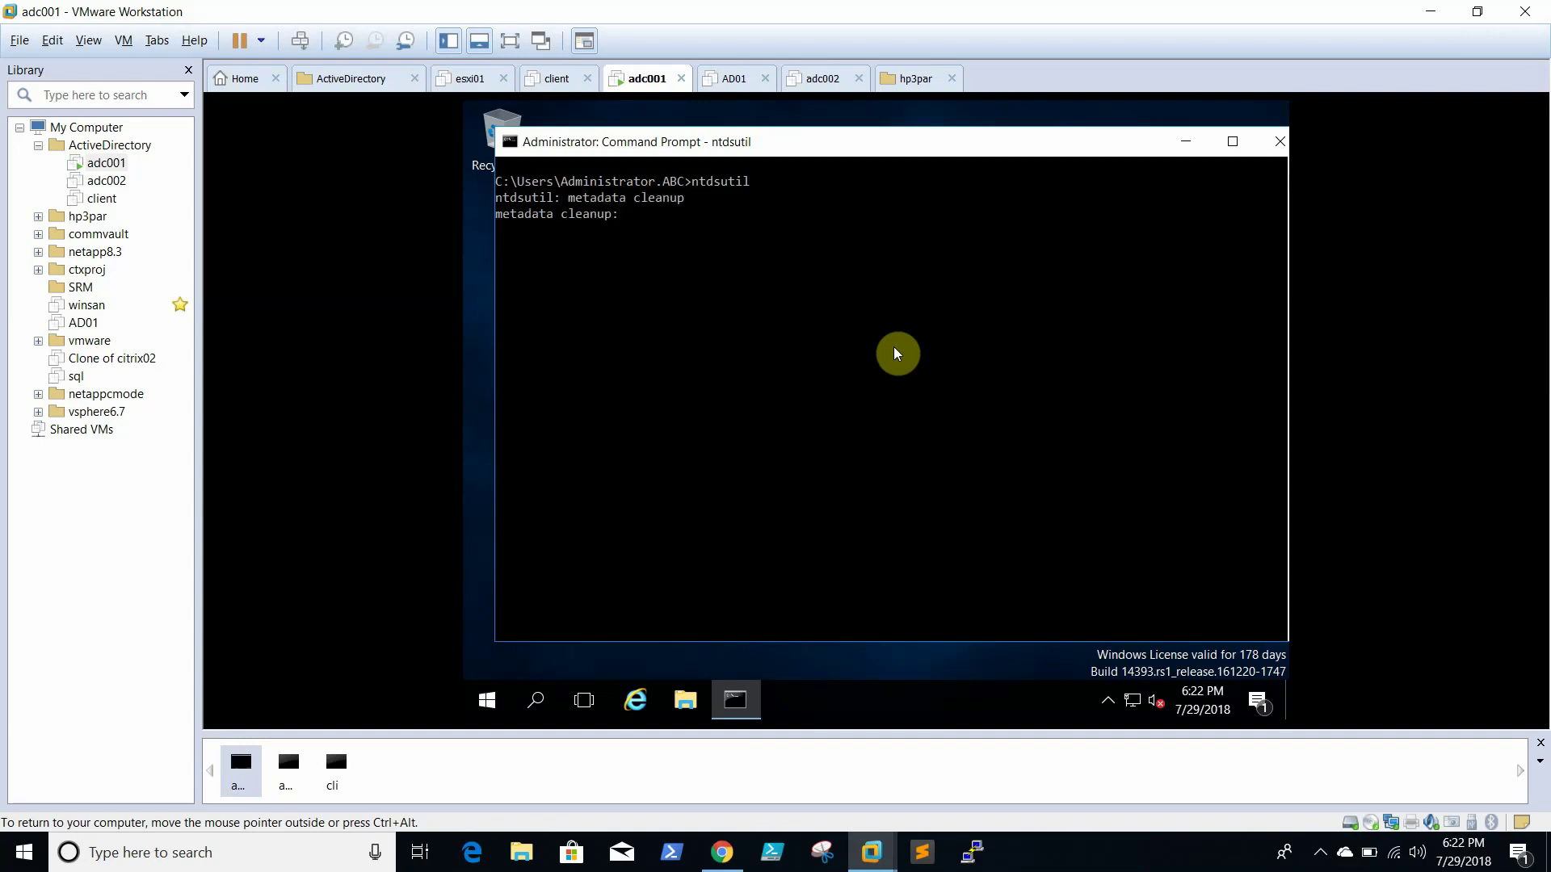
Connect to server adc001 from the ntdsutil connections prompt and return to metadata cleanup.
type("connections")
key("Return")
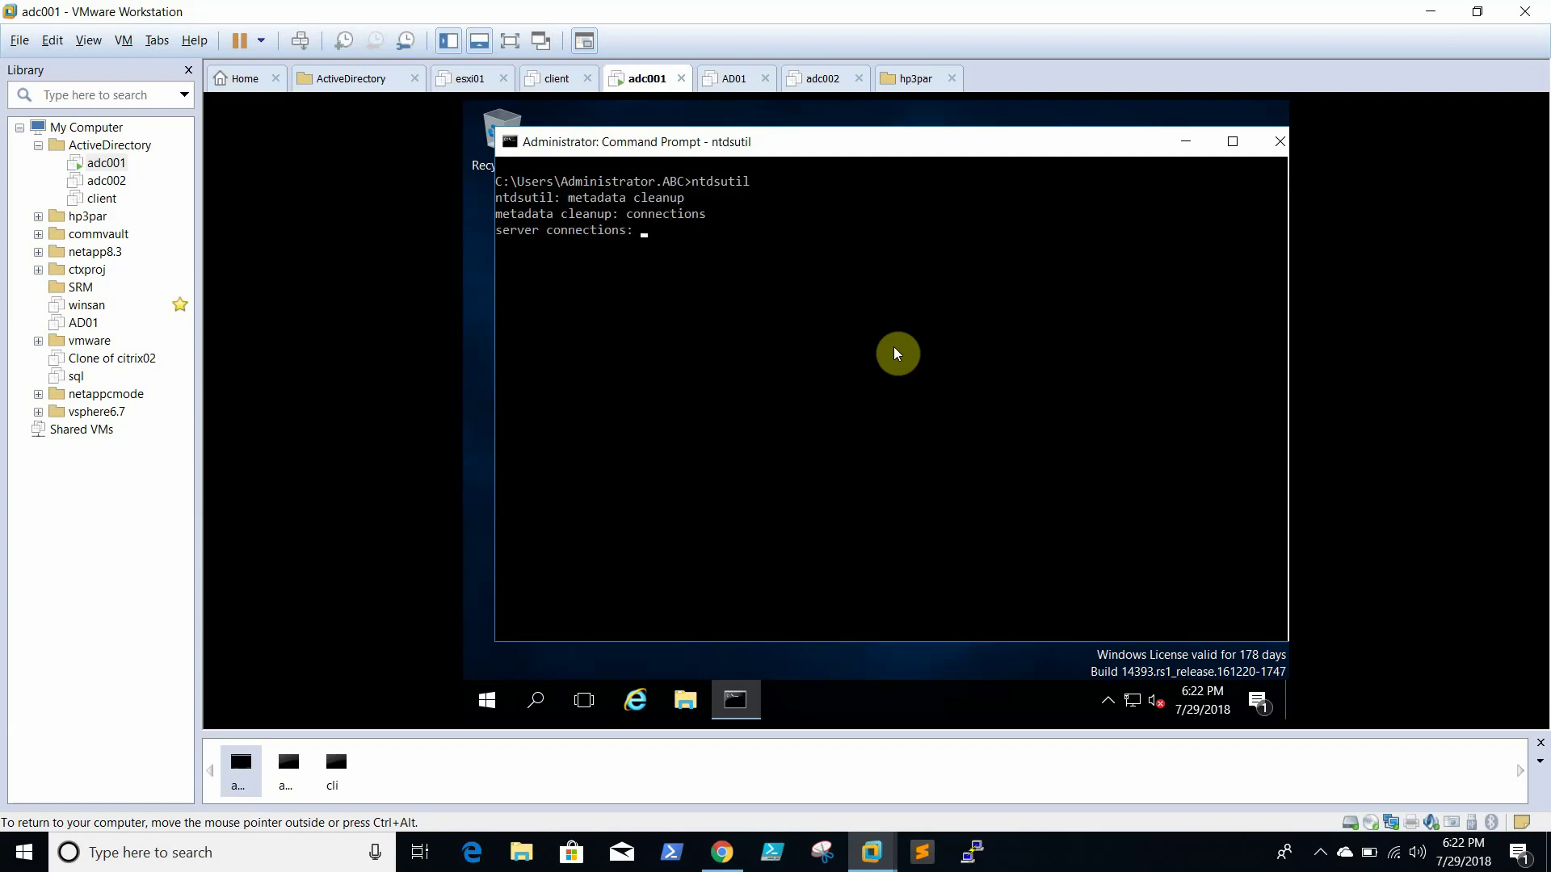
type("connect to server adc001")
key("Return")
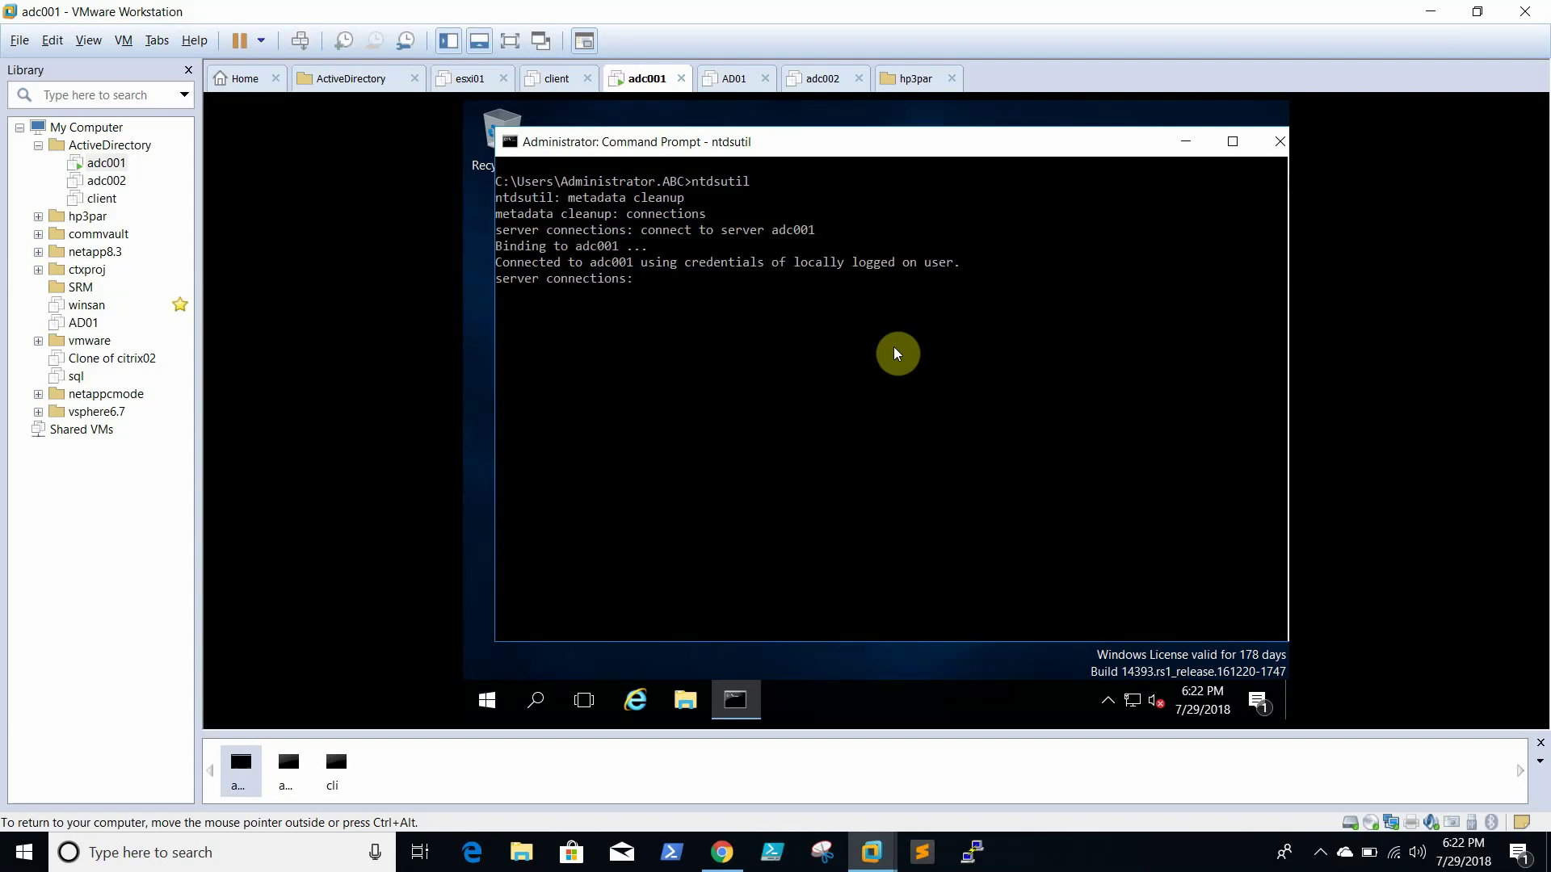
type("q")
key("Return")
Enter the select operation target mode from the metadata cleanup prompt.
type("select oper")
type("atio")
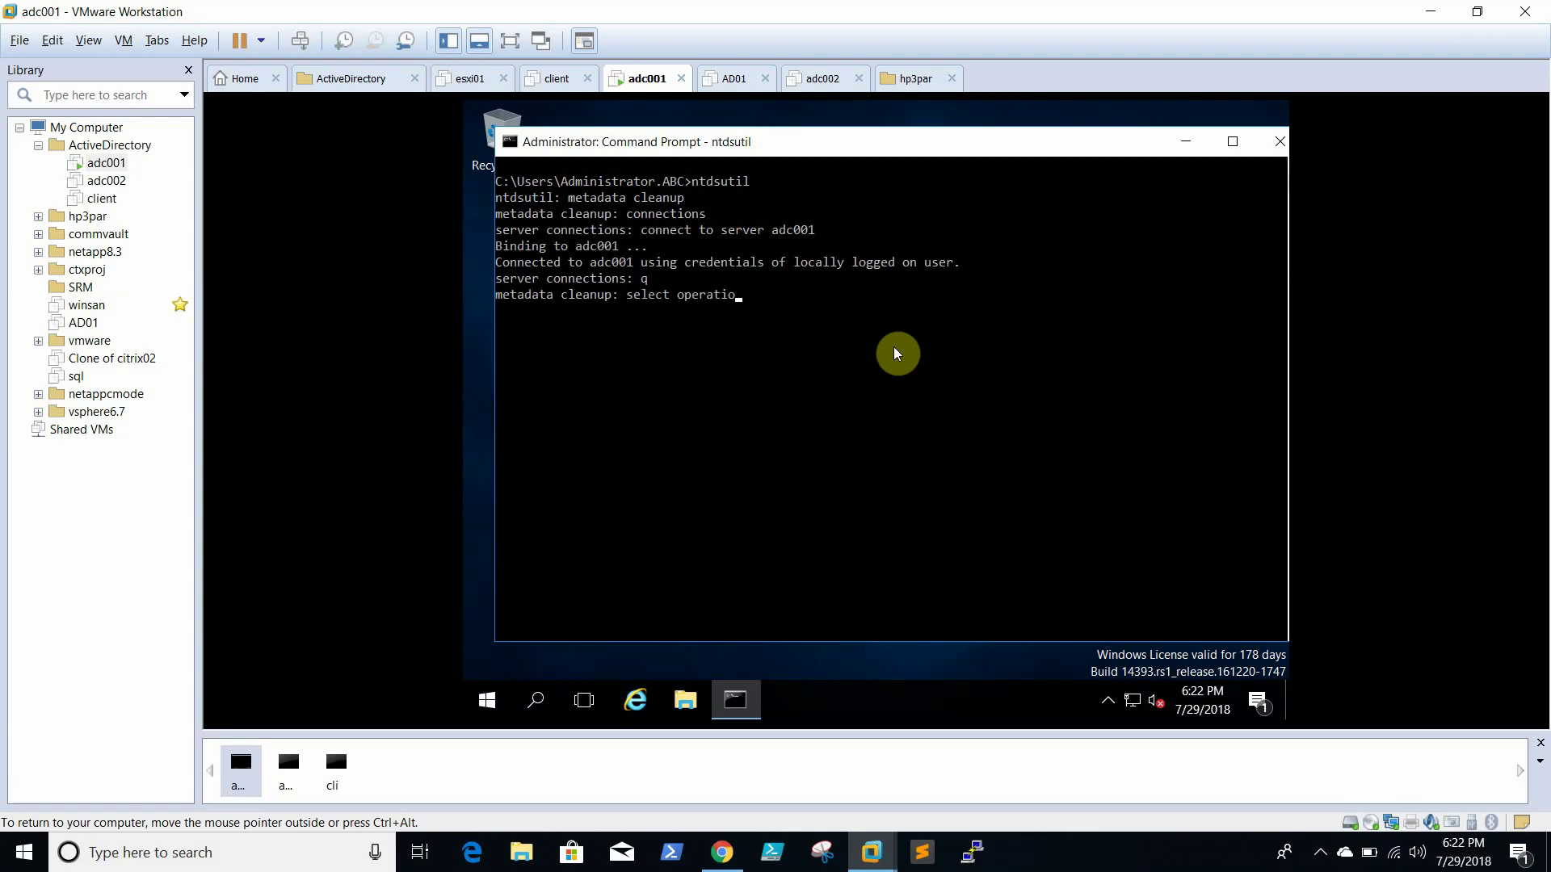
type("n target")
key("Return")
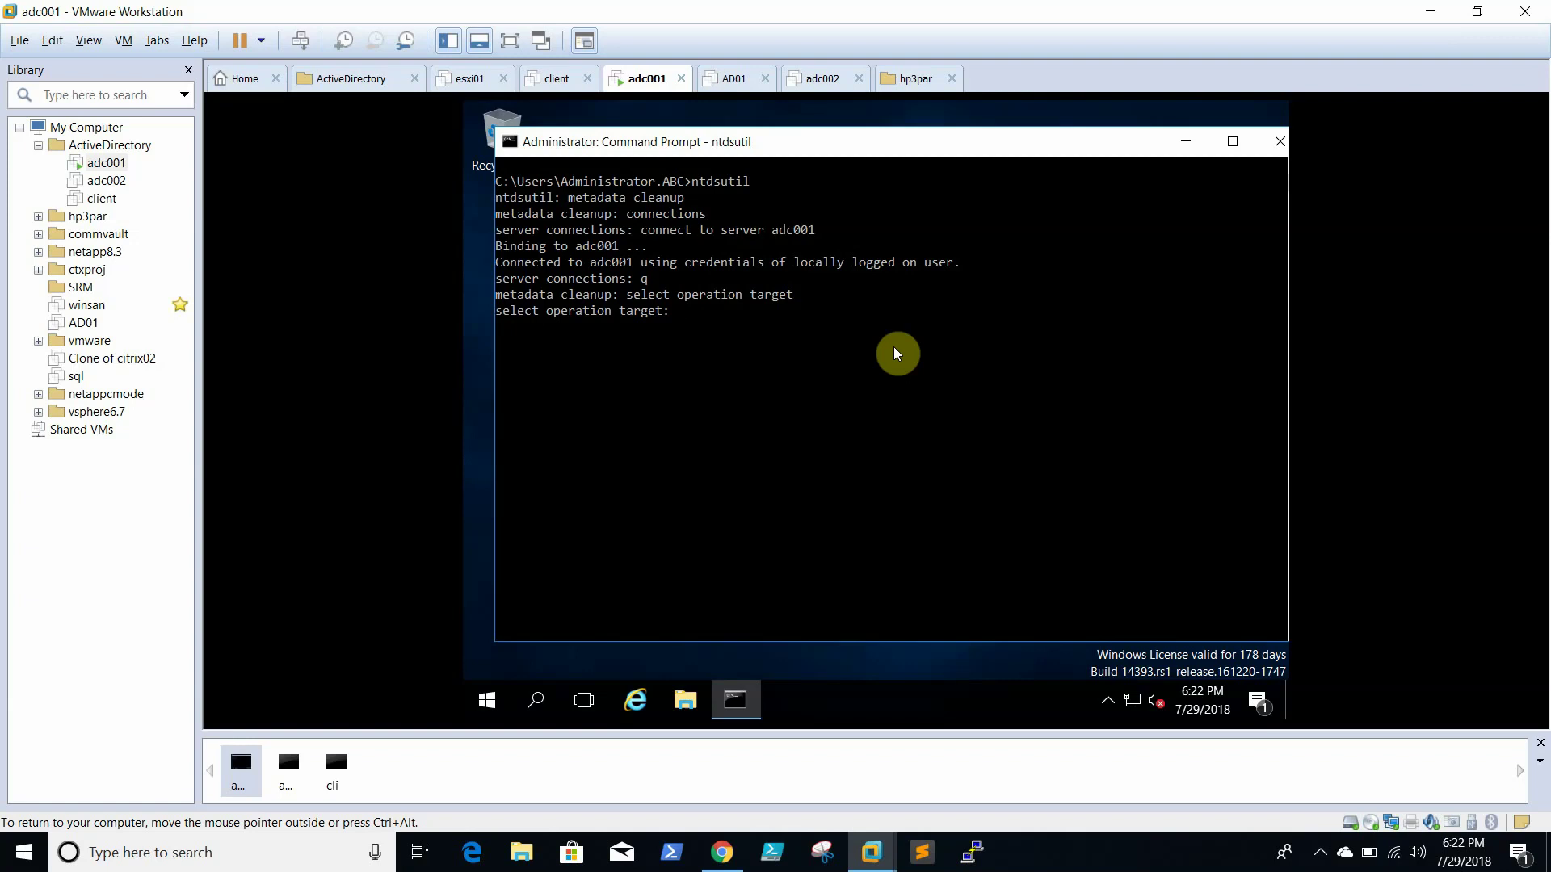
List the domains and select domain 0, DC=abc,DC=com, as the operation target.
type("list domains")
key("Return")
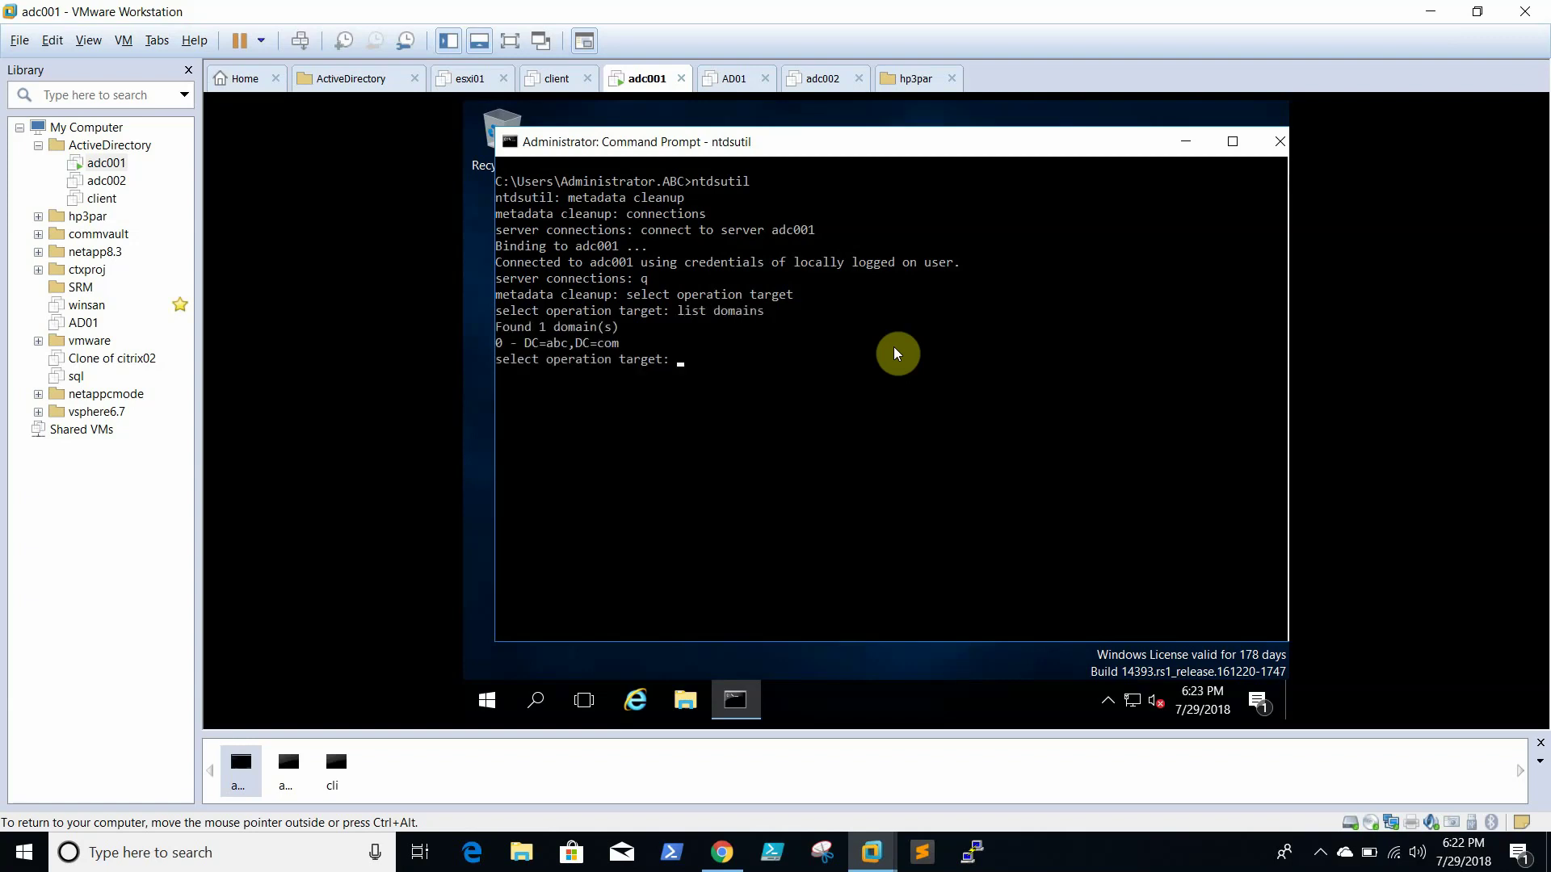
type("select domains")
key("BackSpace")
type("0")
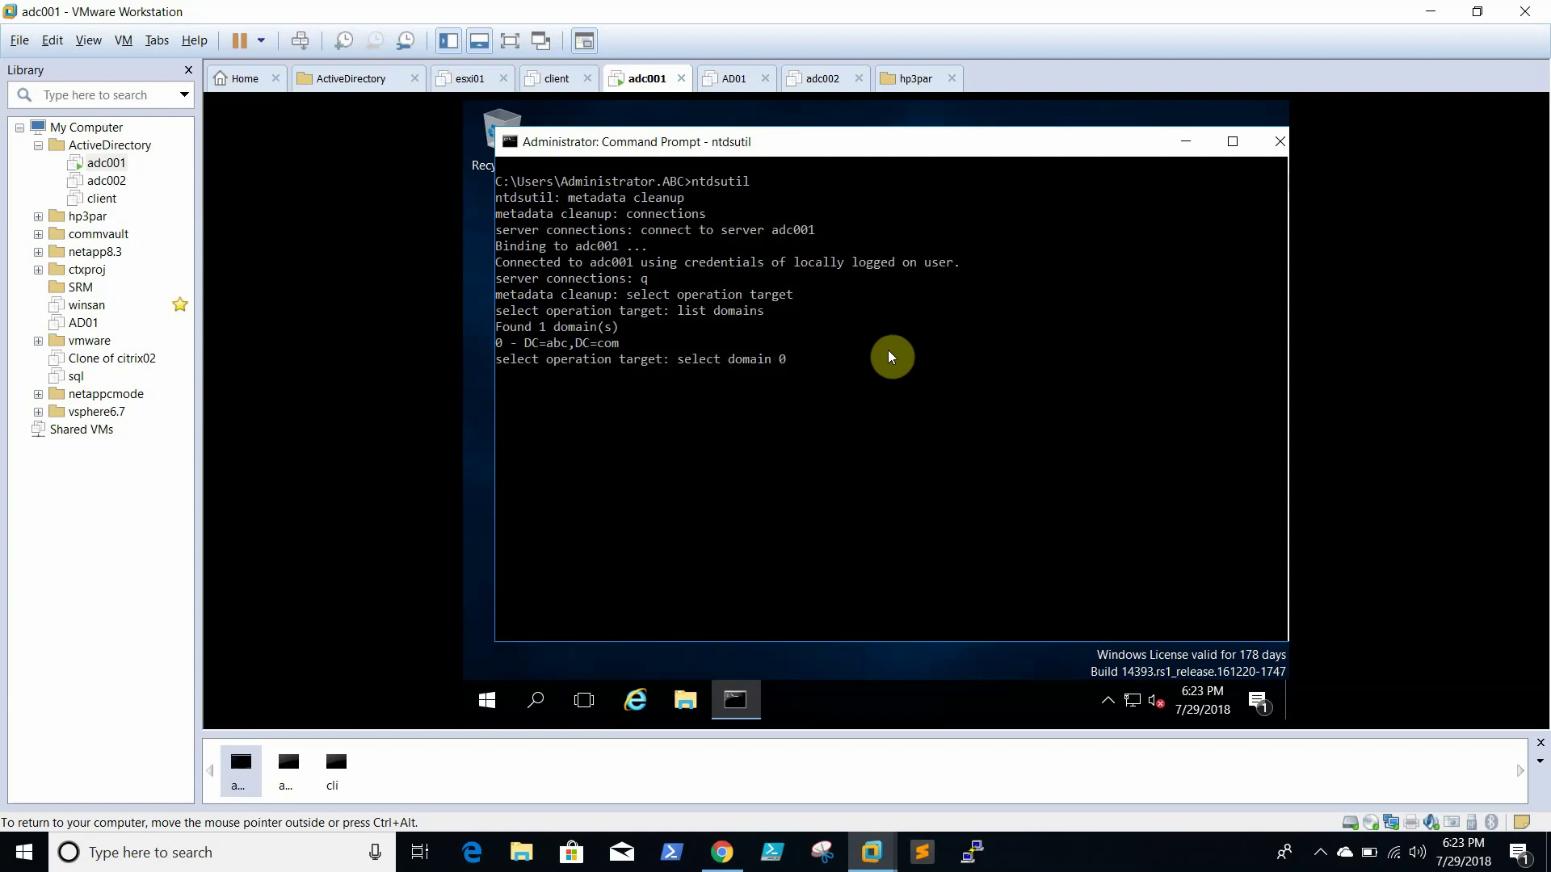
key("Return")
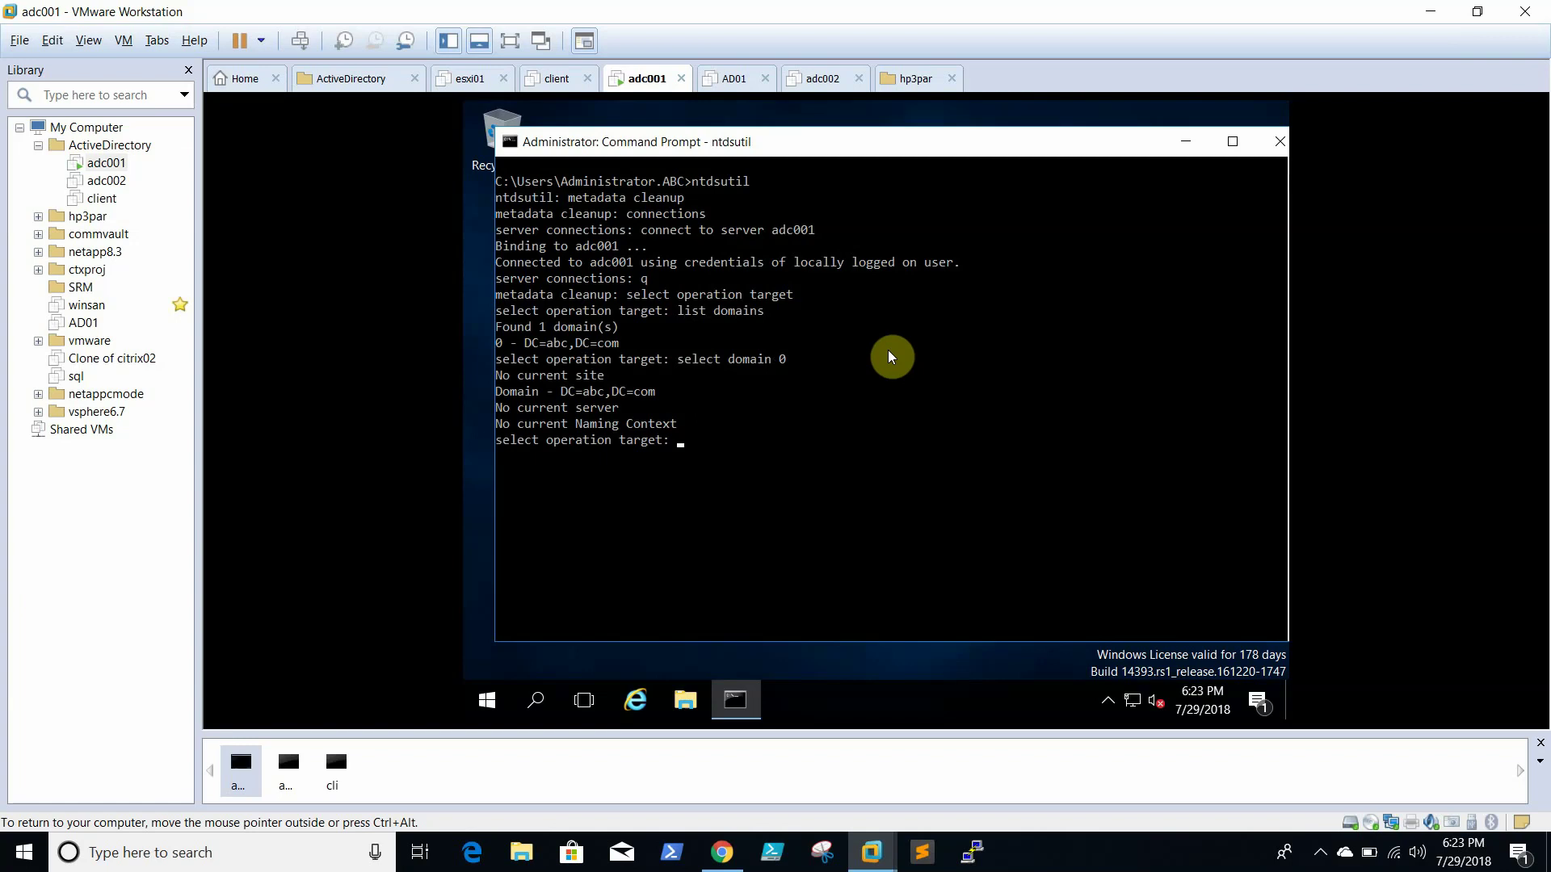
List the sites and select site 0, Default-First-Site-Name, as the operation target.
type("list sites")
key("Return")
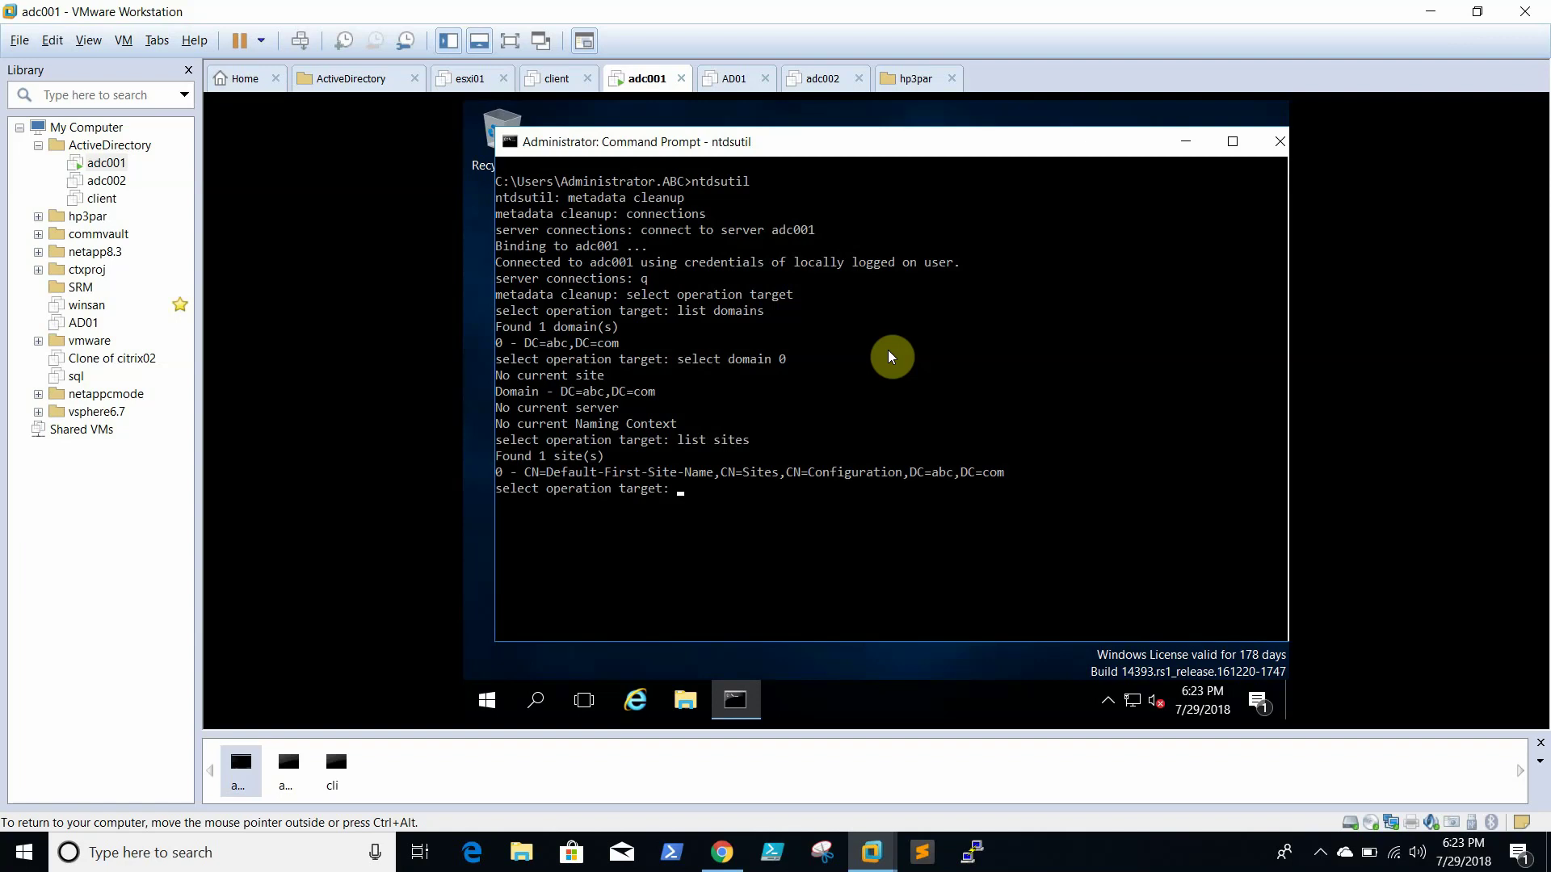
type("select site 0")
key("Return")
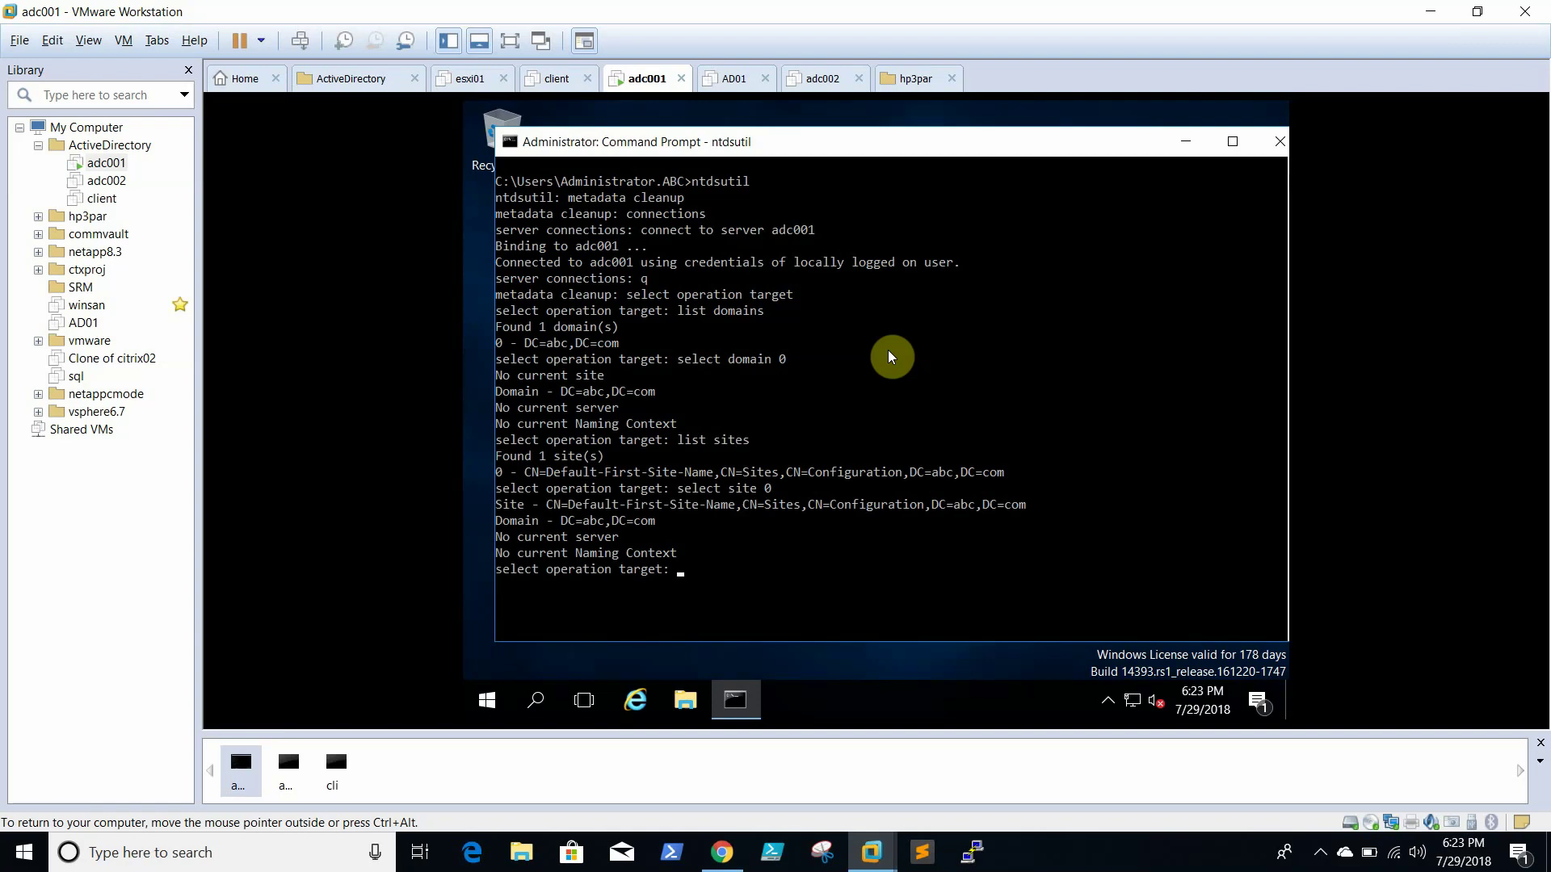
List the servers in the site and select server 1, ADC002, as the operation target.
type("list servers in site")
key("Return")
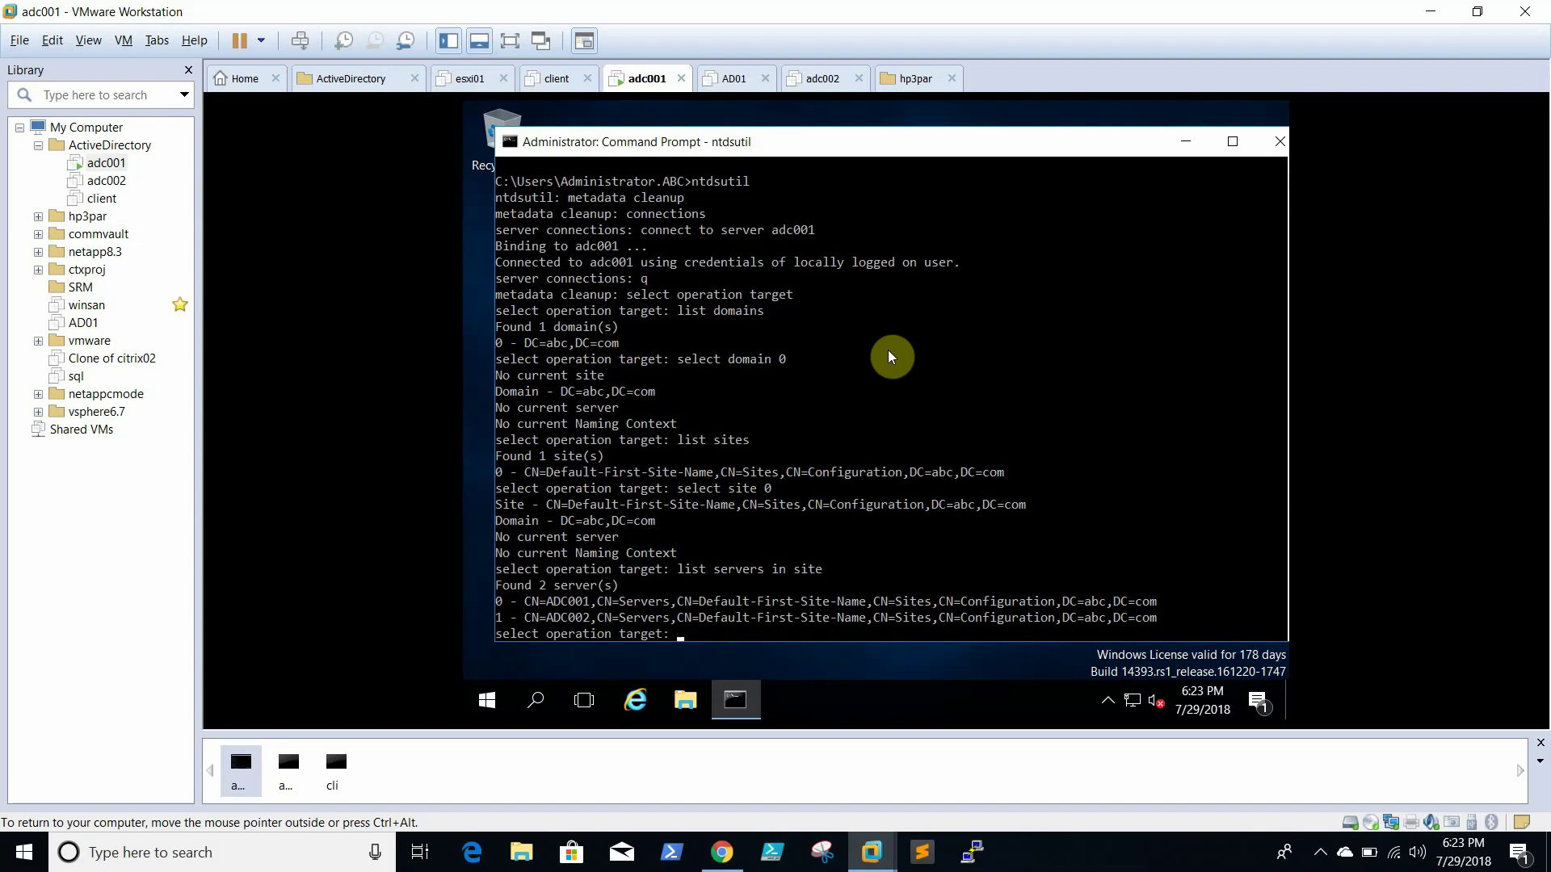
type("select server 1")
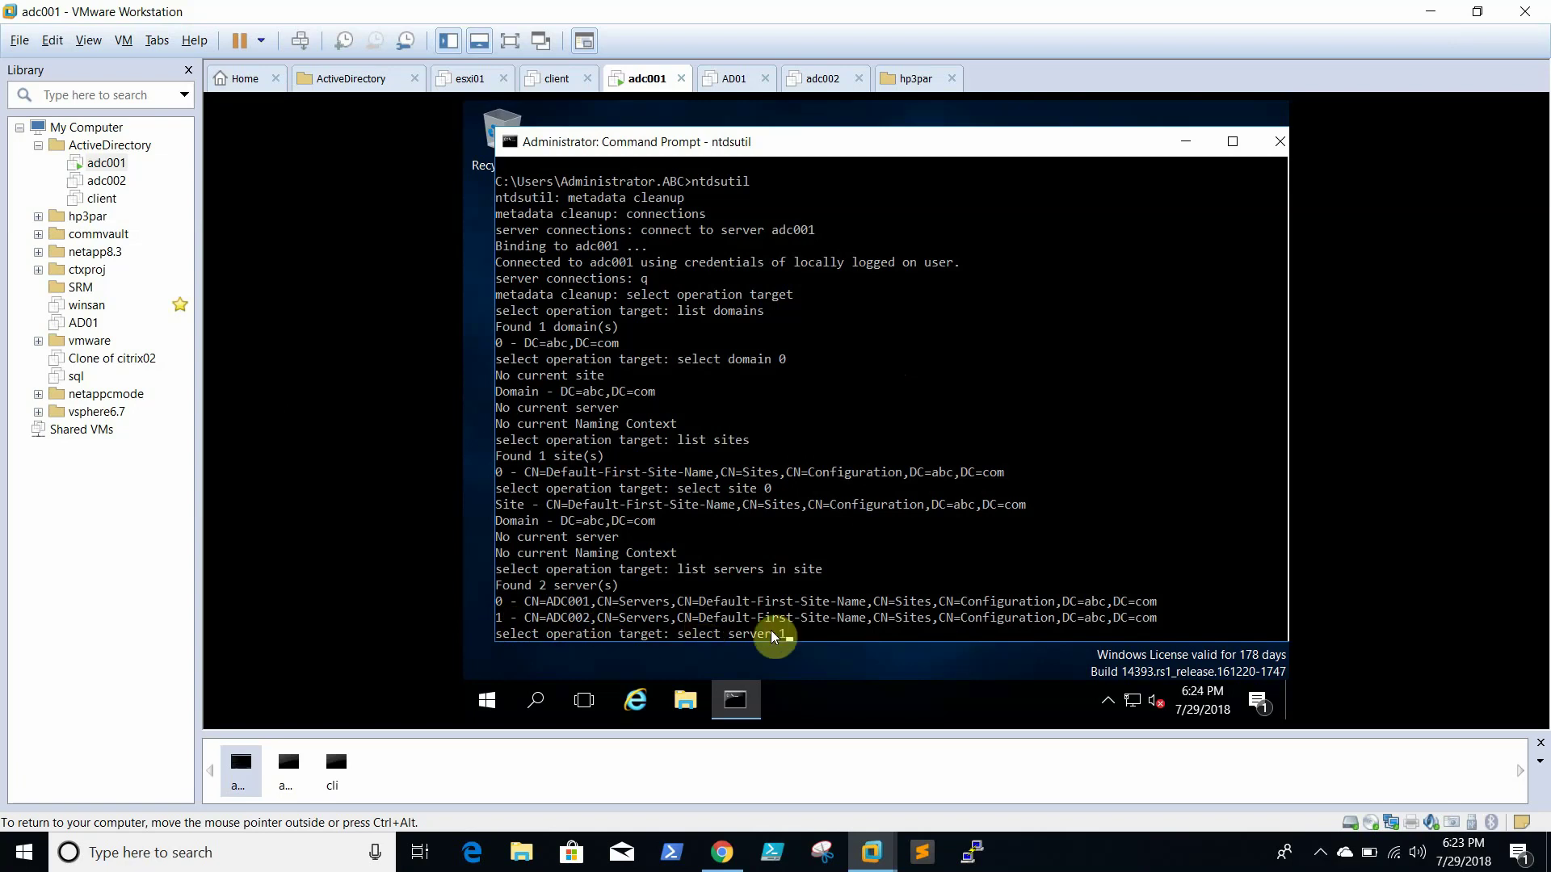
left_click(928, 617)
key("Escape")
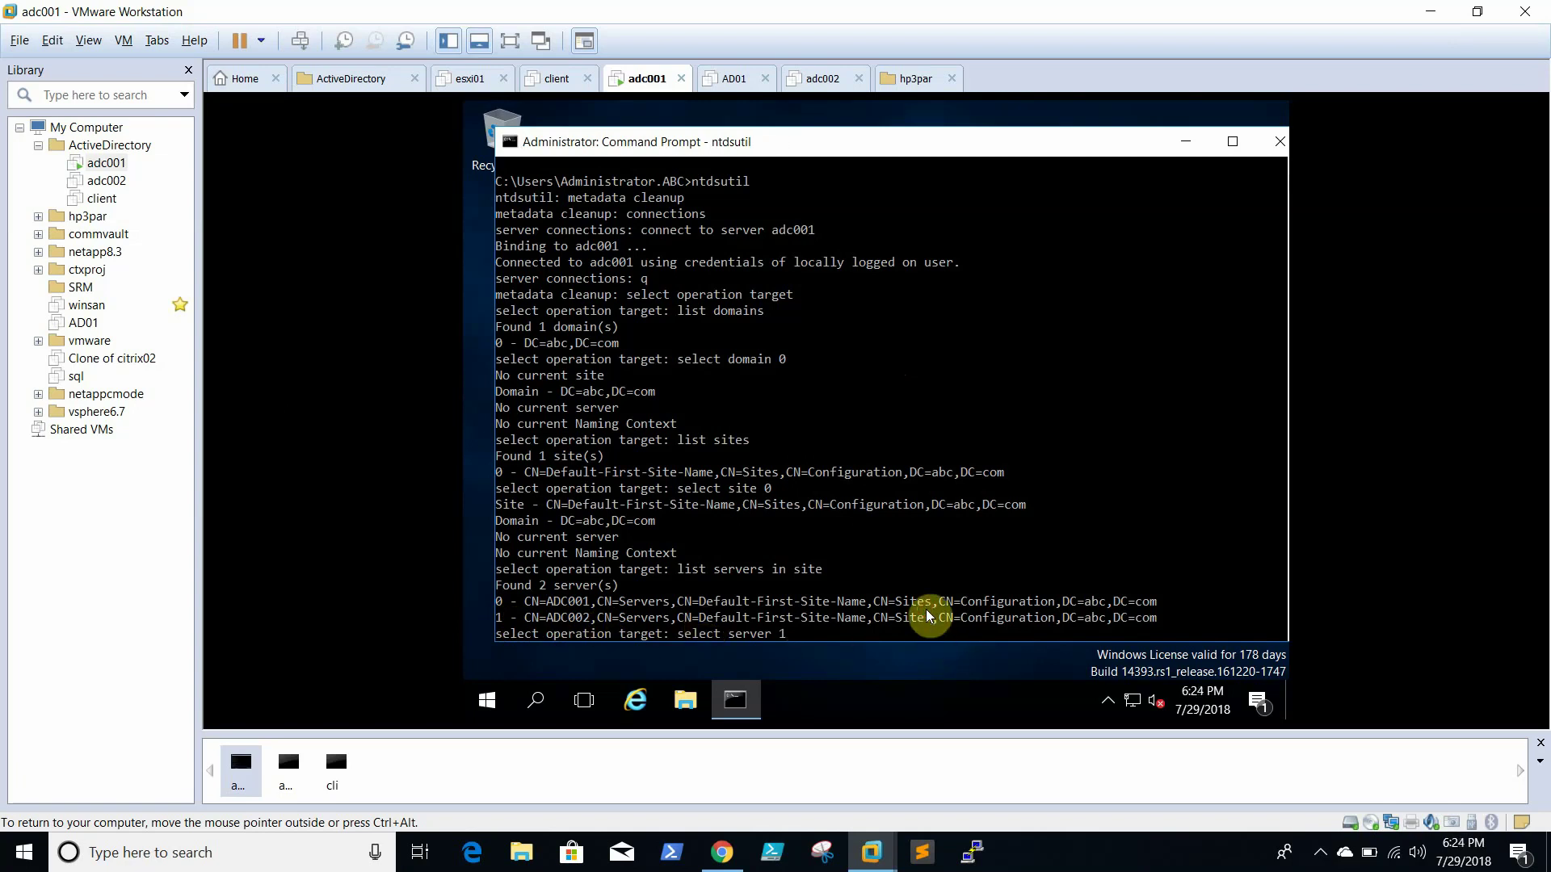
left_click(870, 566)
key("Escape")
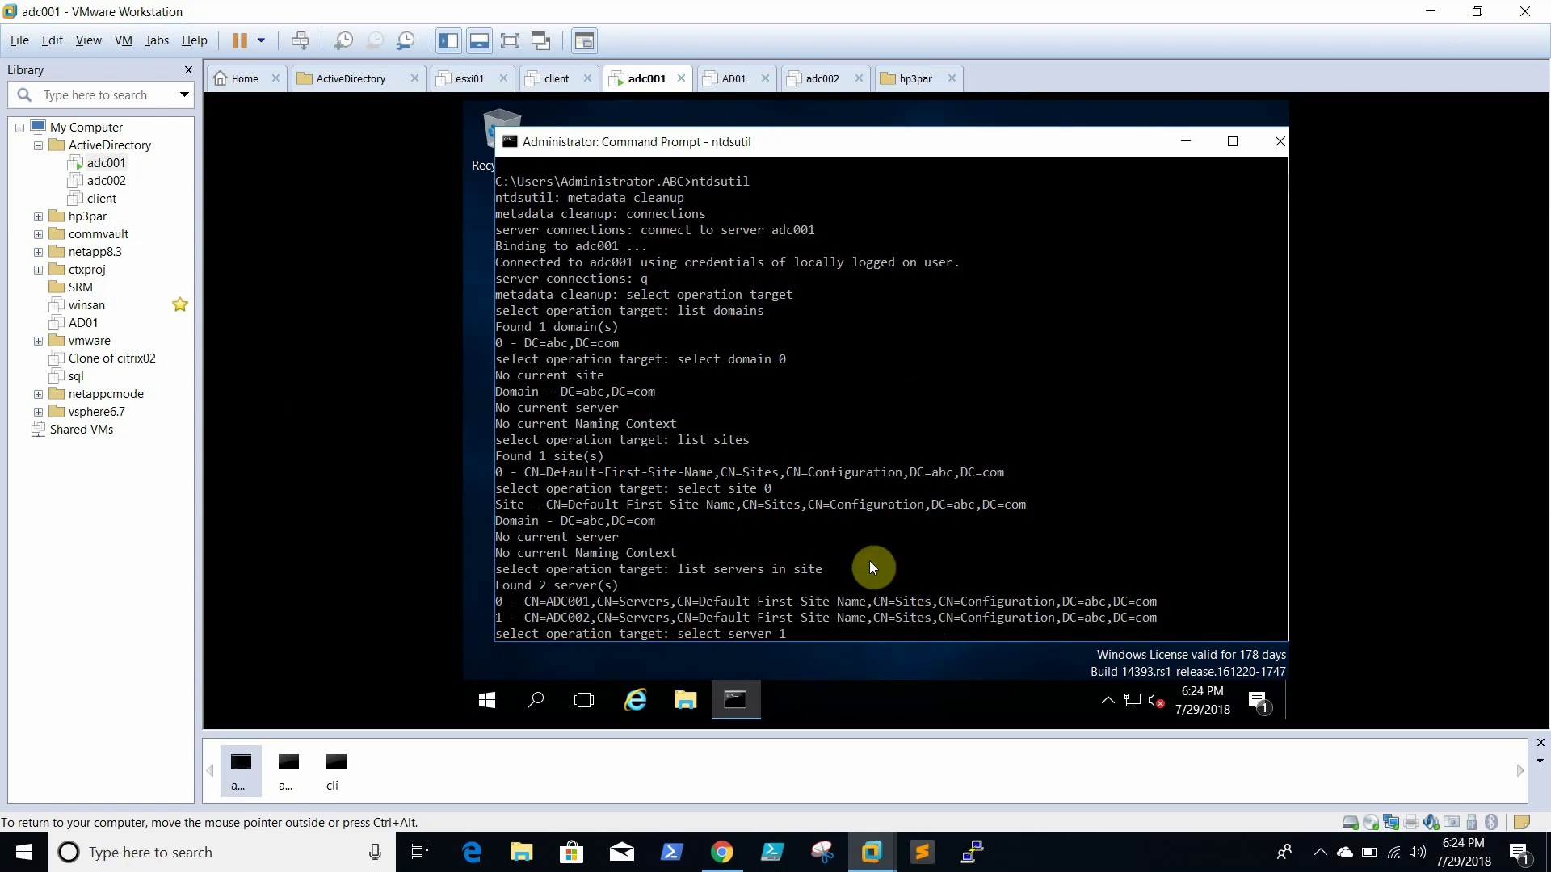
left_click(900, 568)
key("Escape")
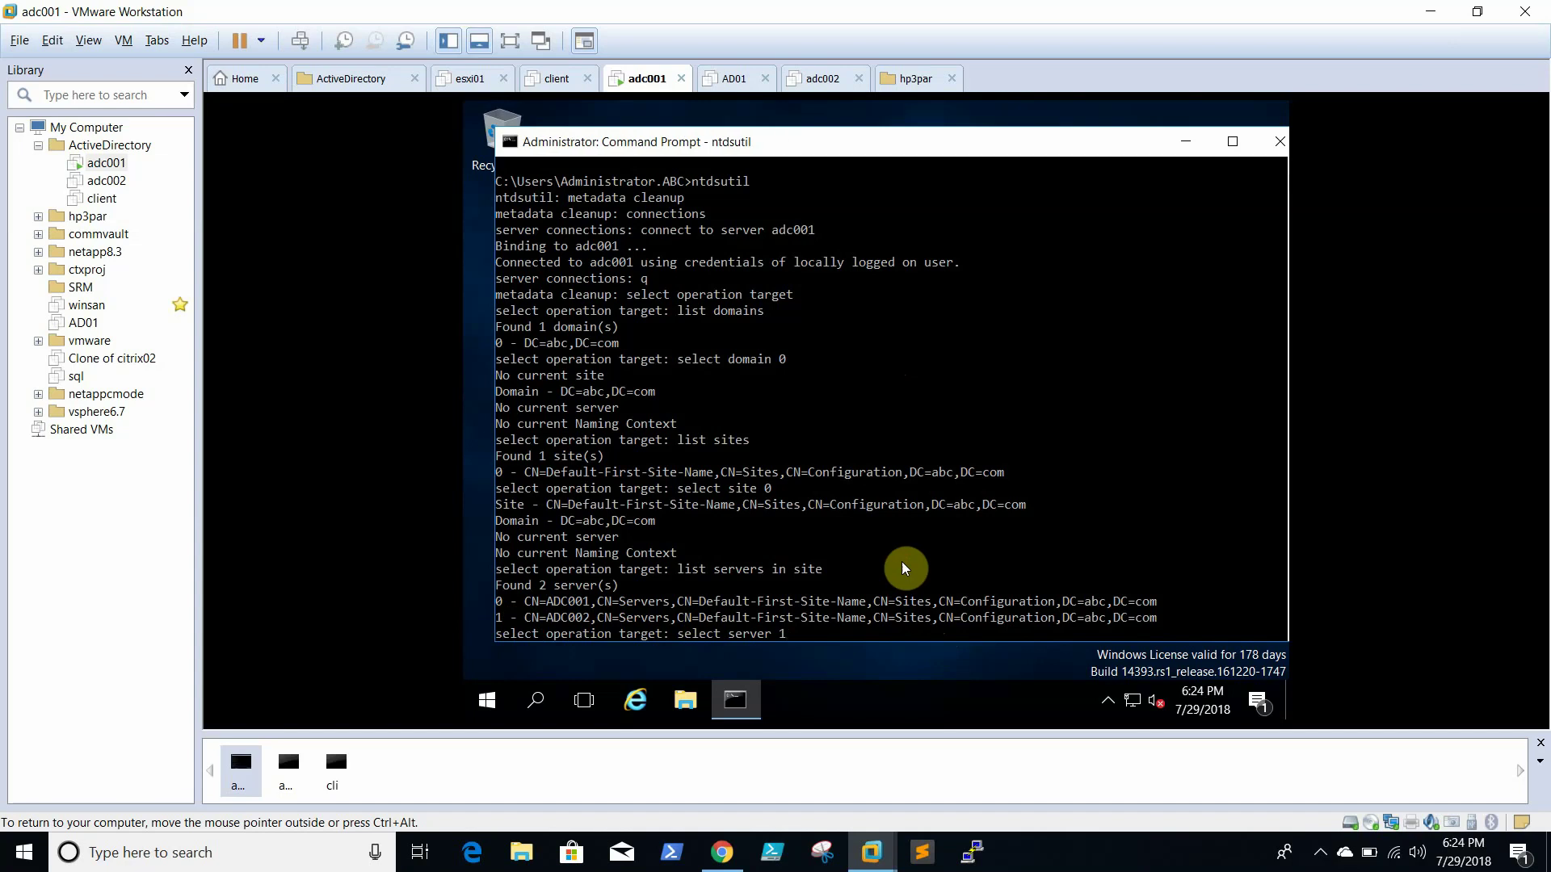
key("Return")
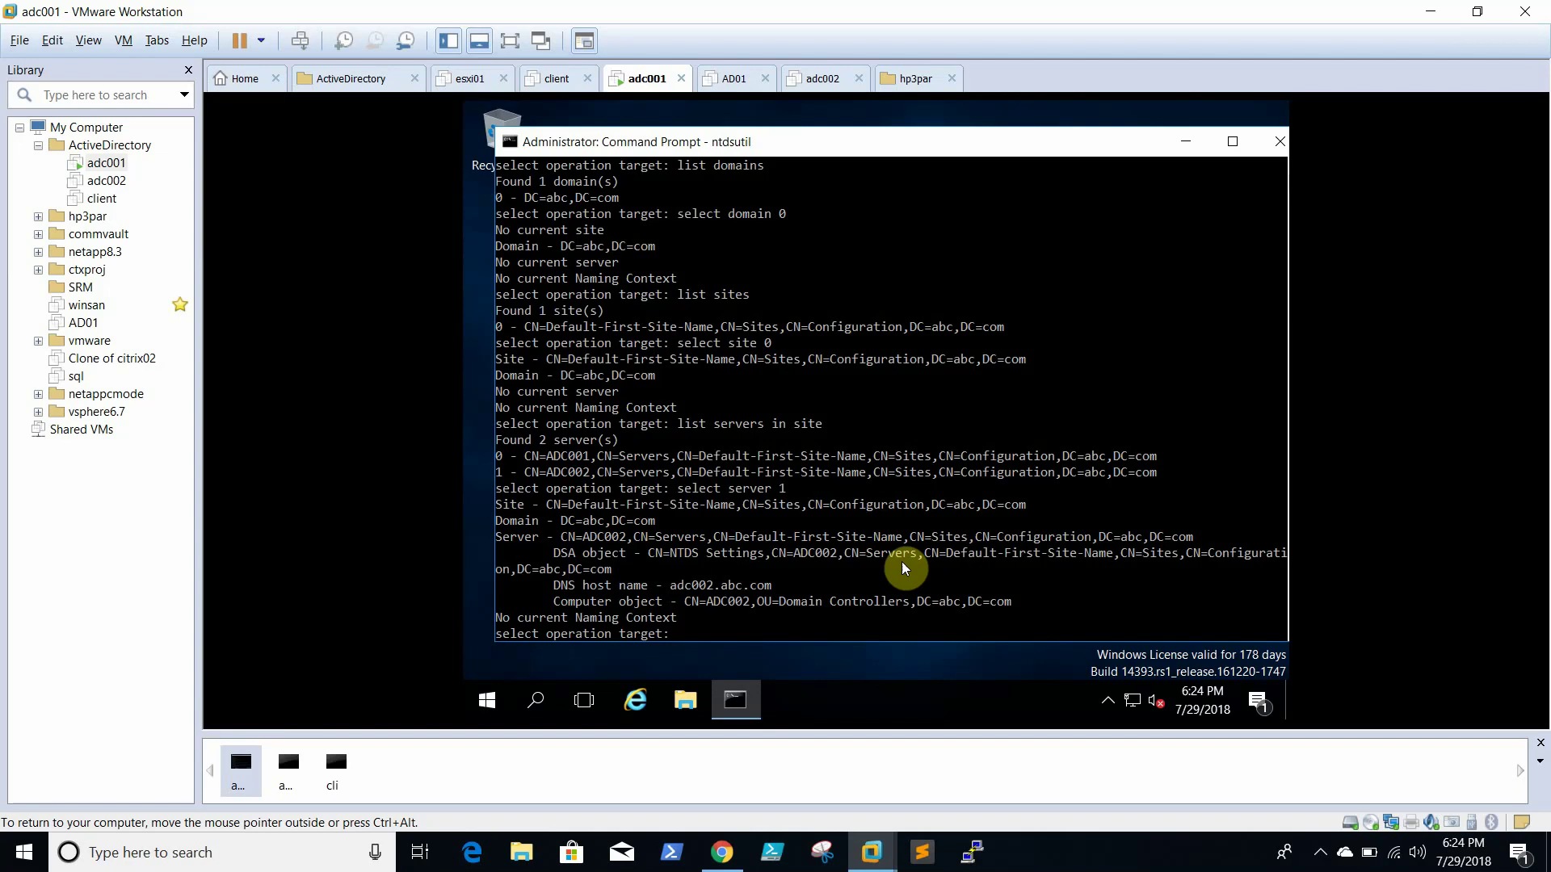
Return to the metadata cleanup prompt and remove the selected server ADC002, confirming the removal.
key("Return")
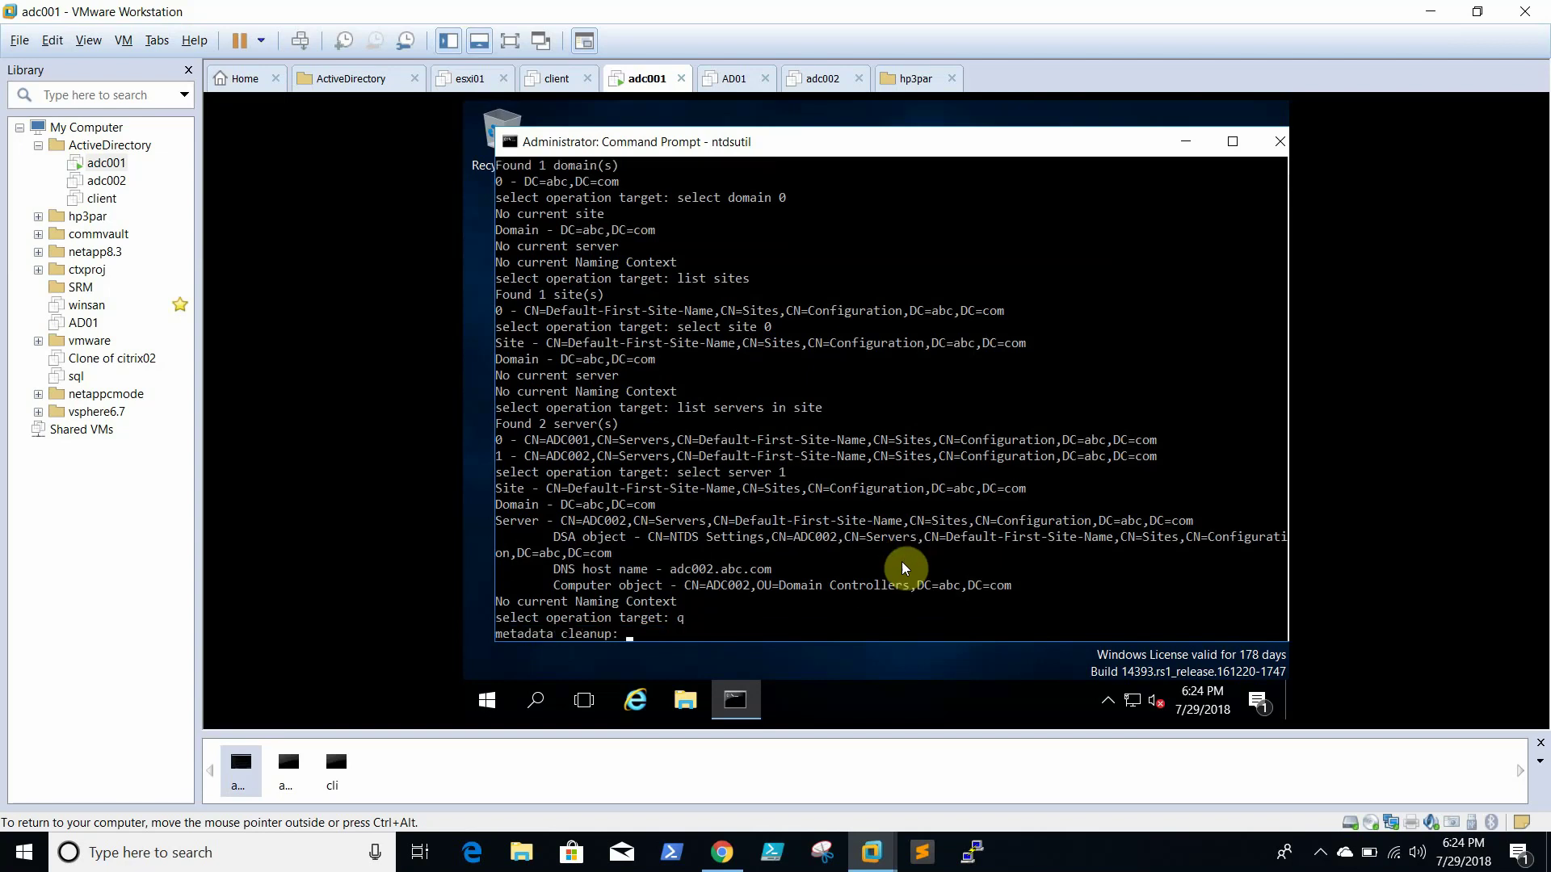
type("remove selcted server")
key("Return")
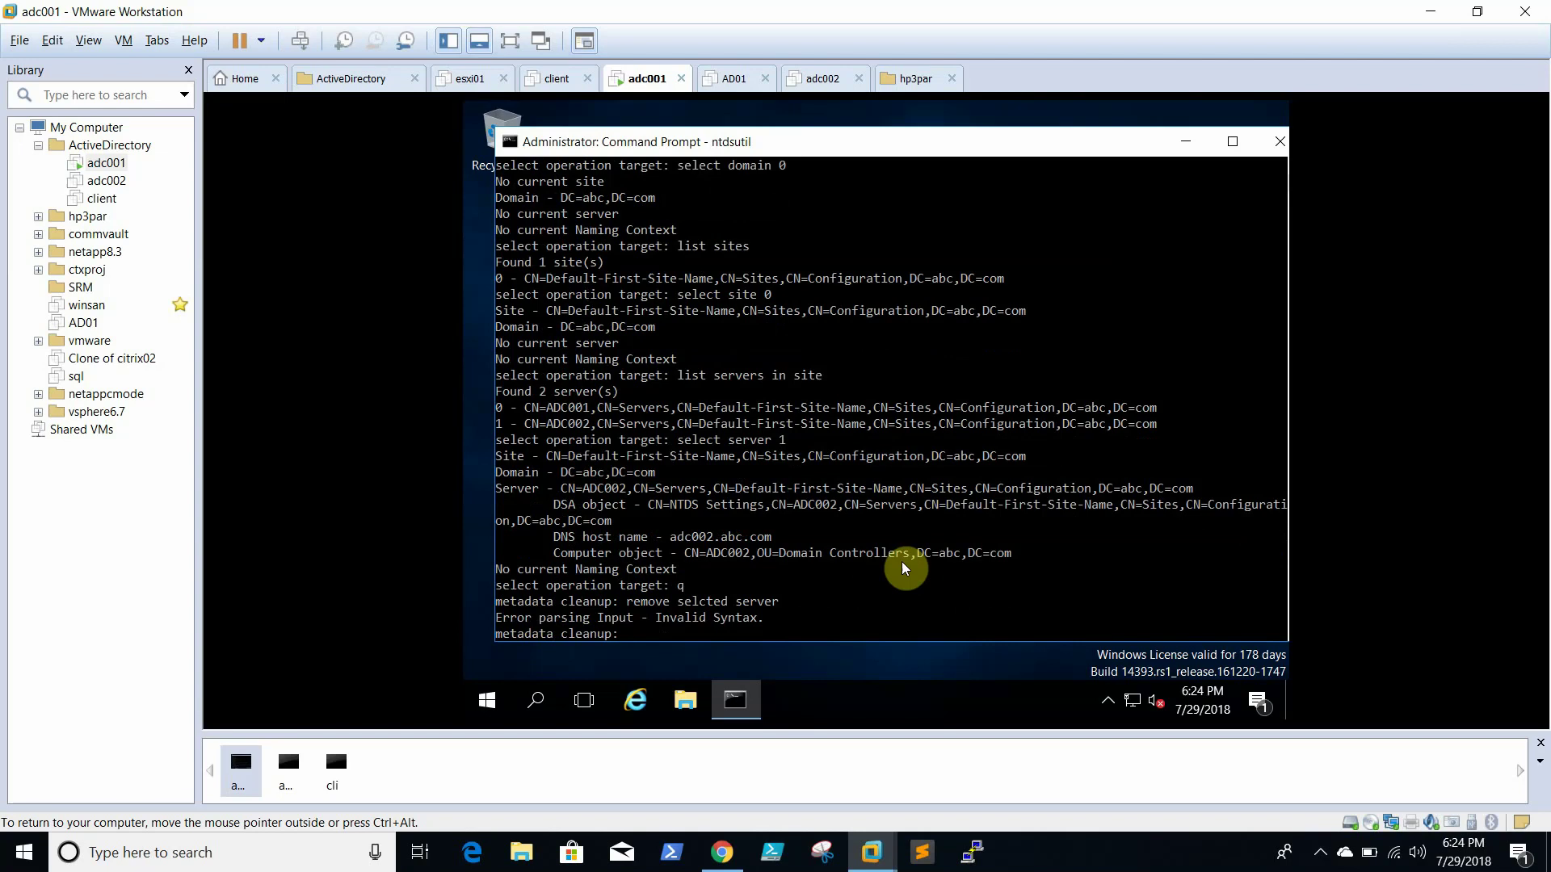
type("remove selected server")
key("Return")
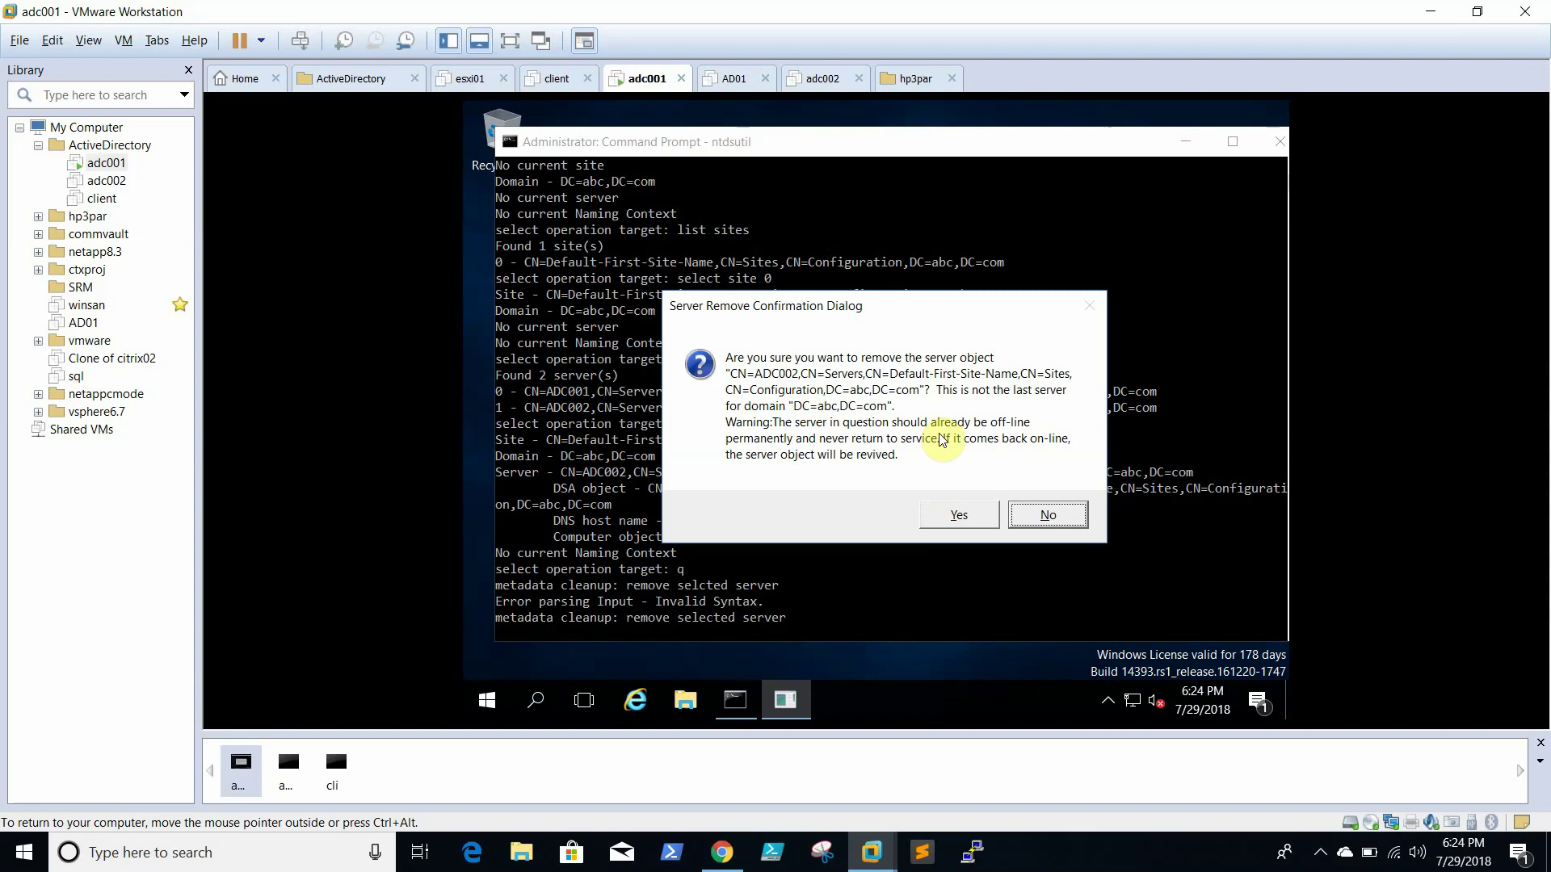
left_click(960, 514)
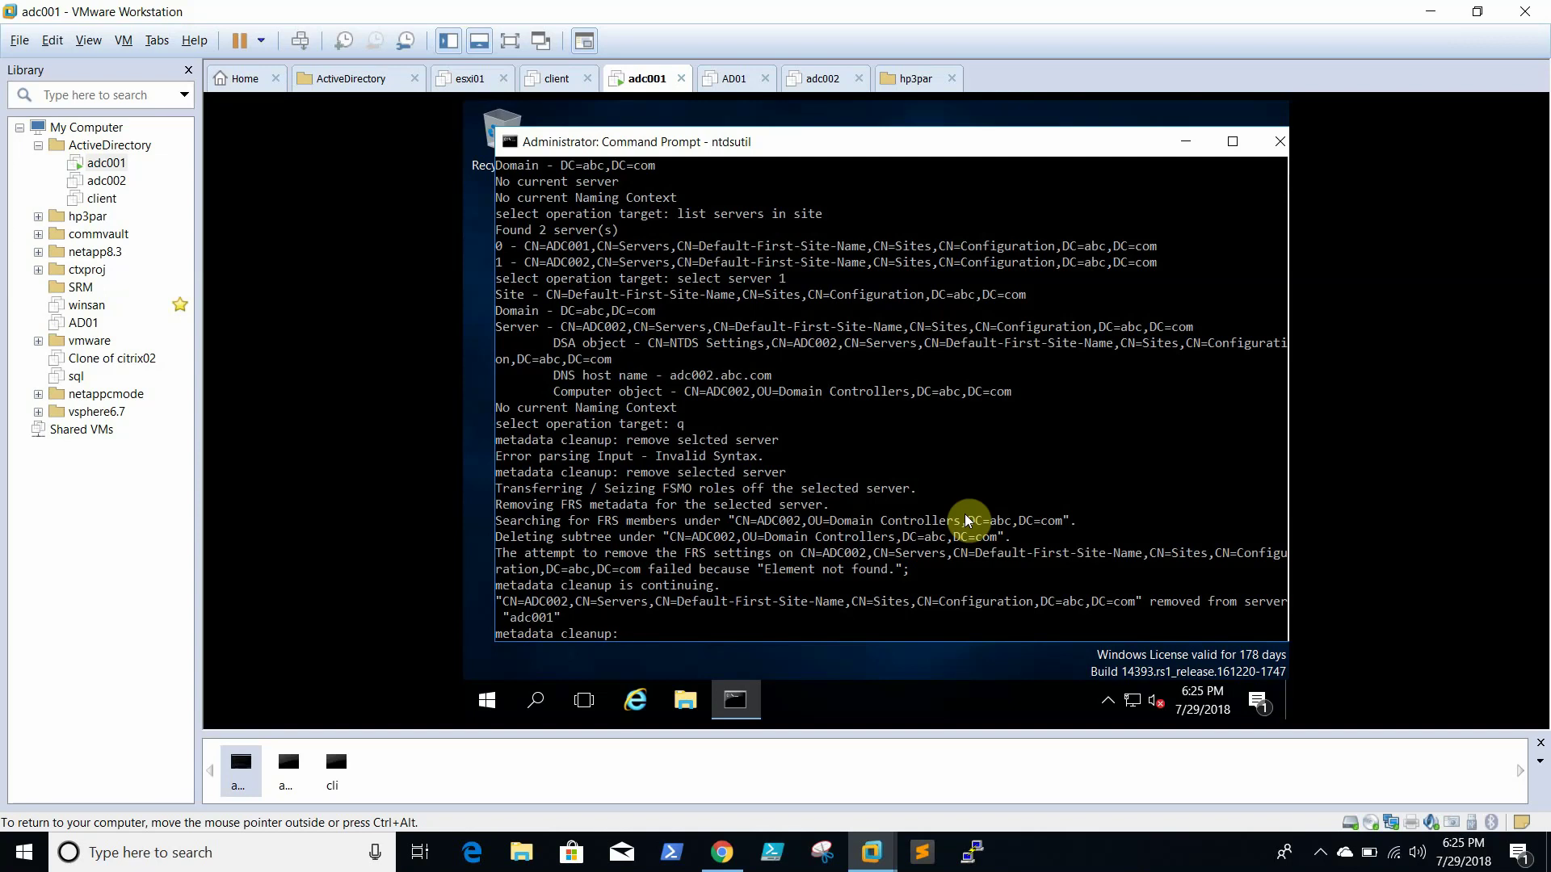
Quit metadata cleanup and ntdsutil, and exit the command prompt.
type("q")
key("Return")
type("q")
key("Return")
type("exit")
key("Return")
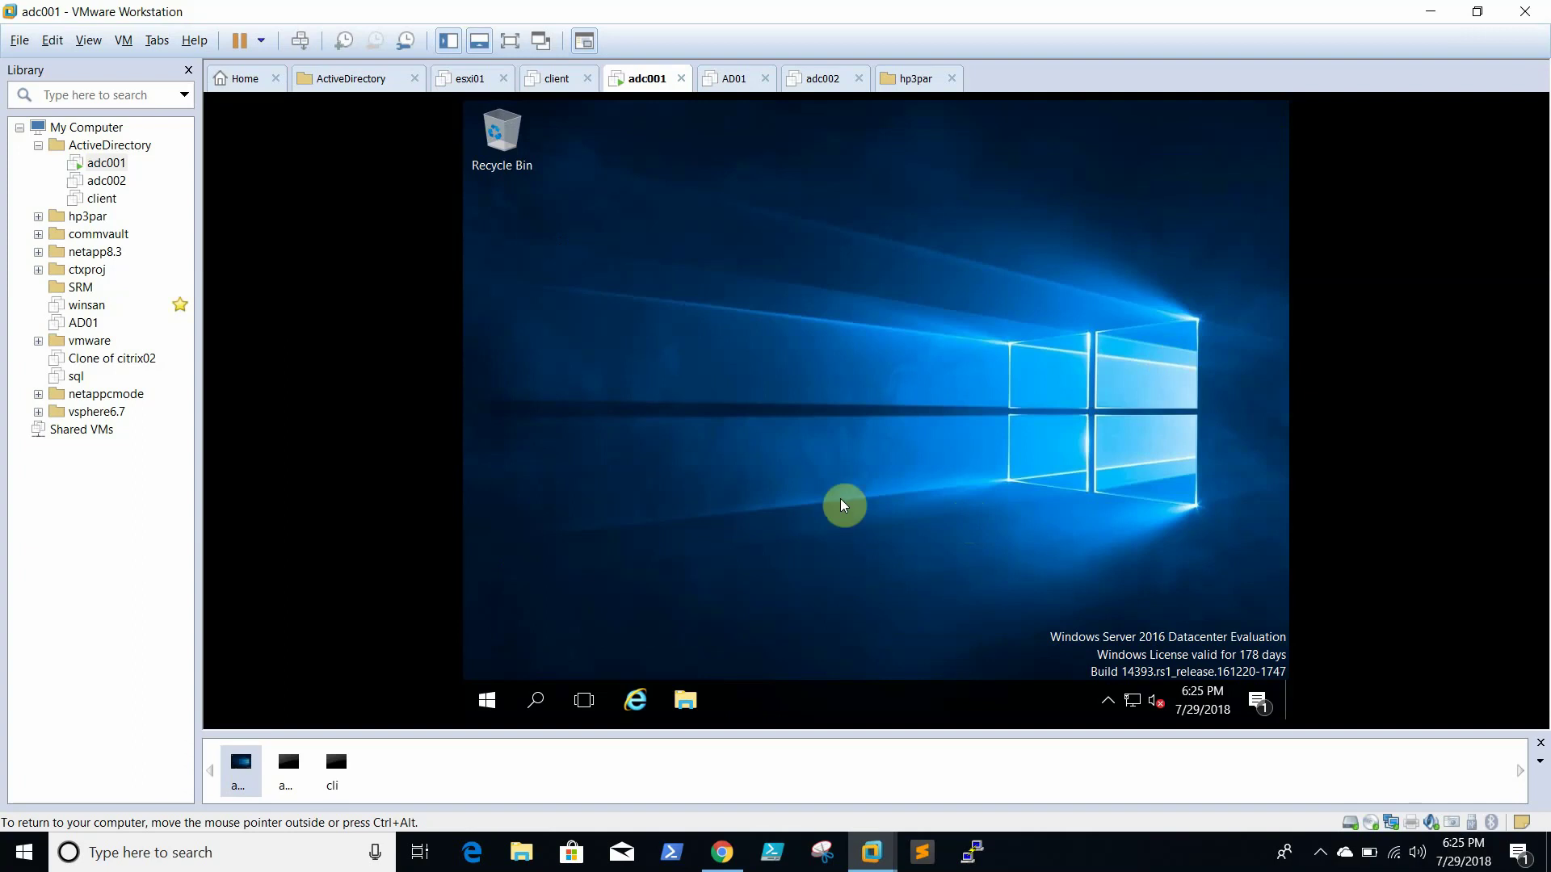
Open Active Directory Sites and Services on adc001 and refresh the Servers list of the default site.
left_click(488, 700)
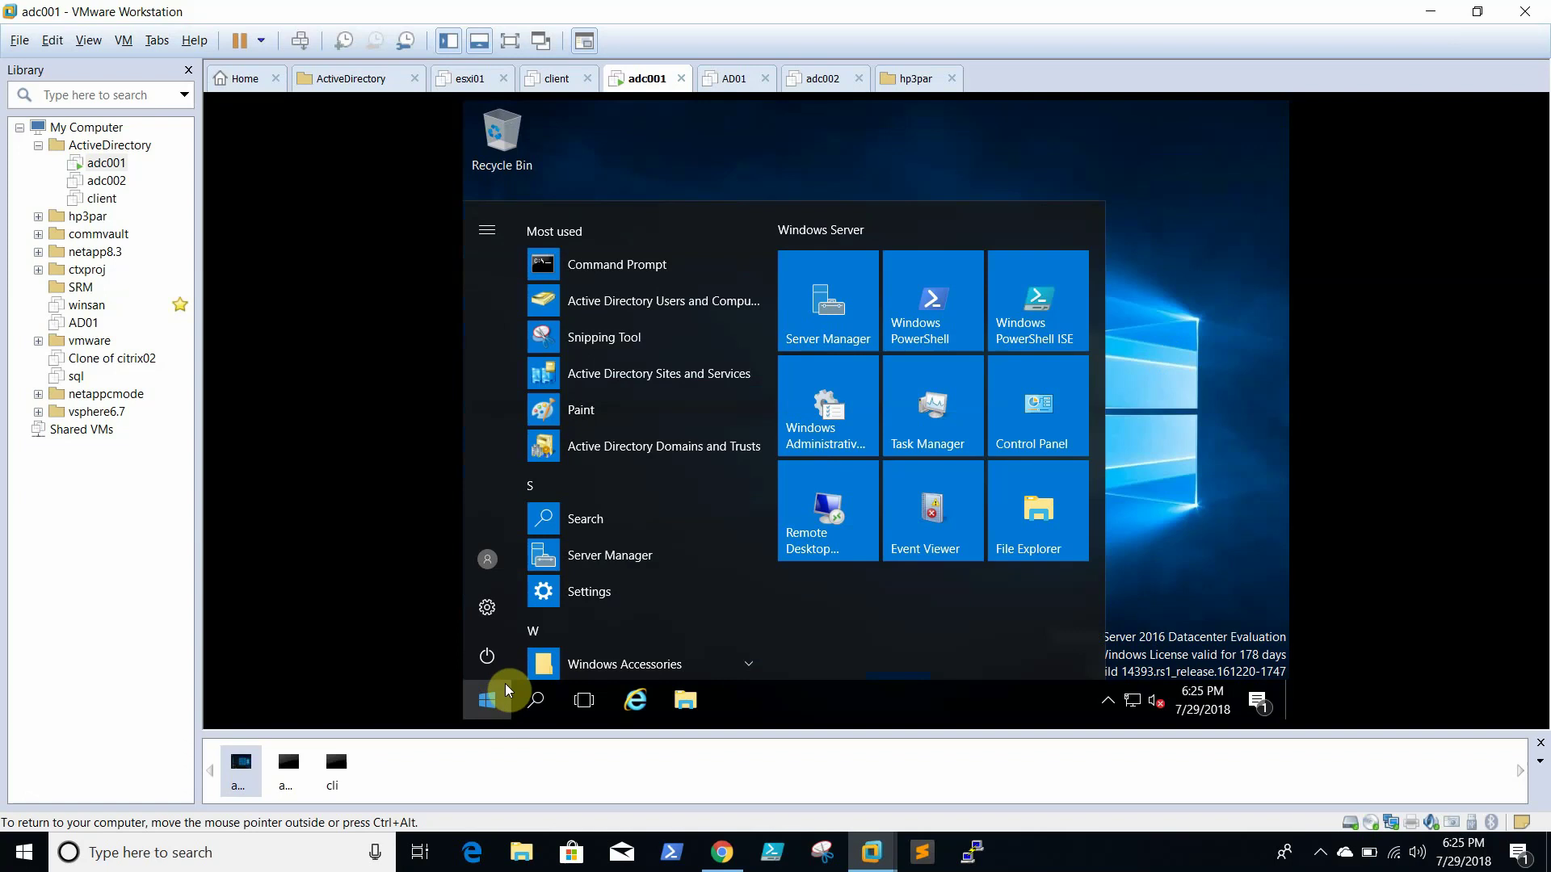
left_click_drag(762, 499, 769, 640)
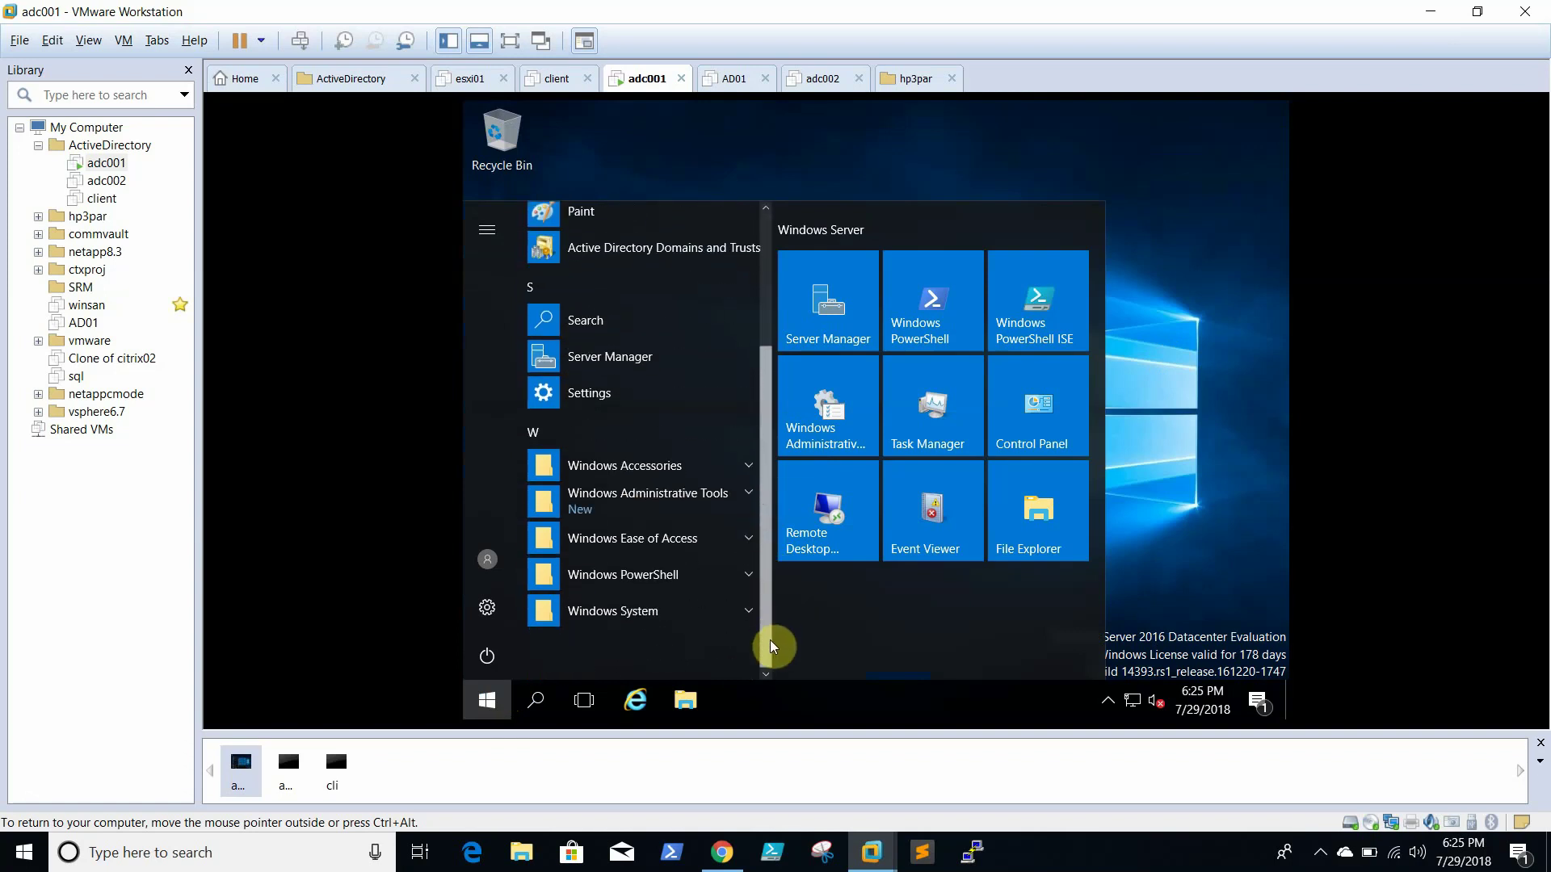
left_click(640, 493)
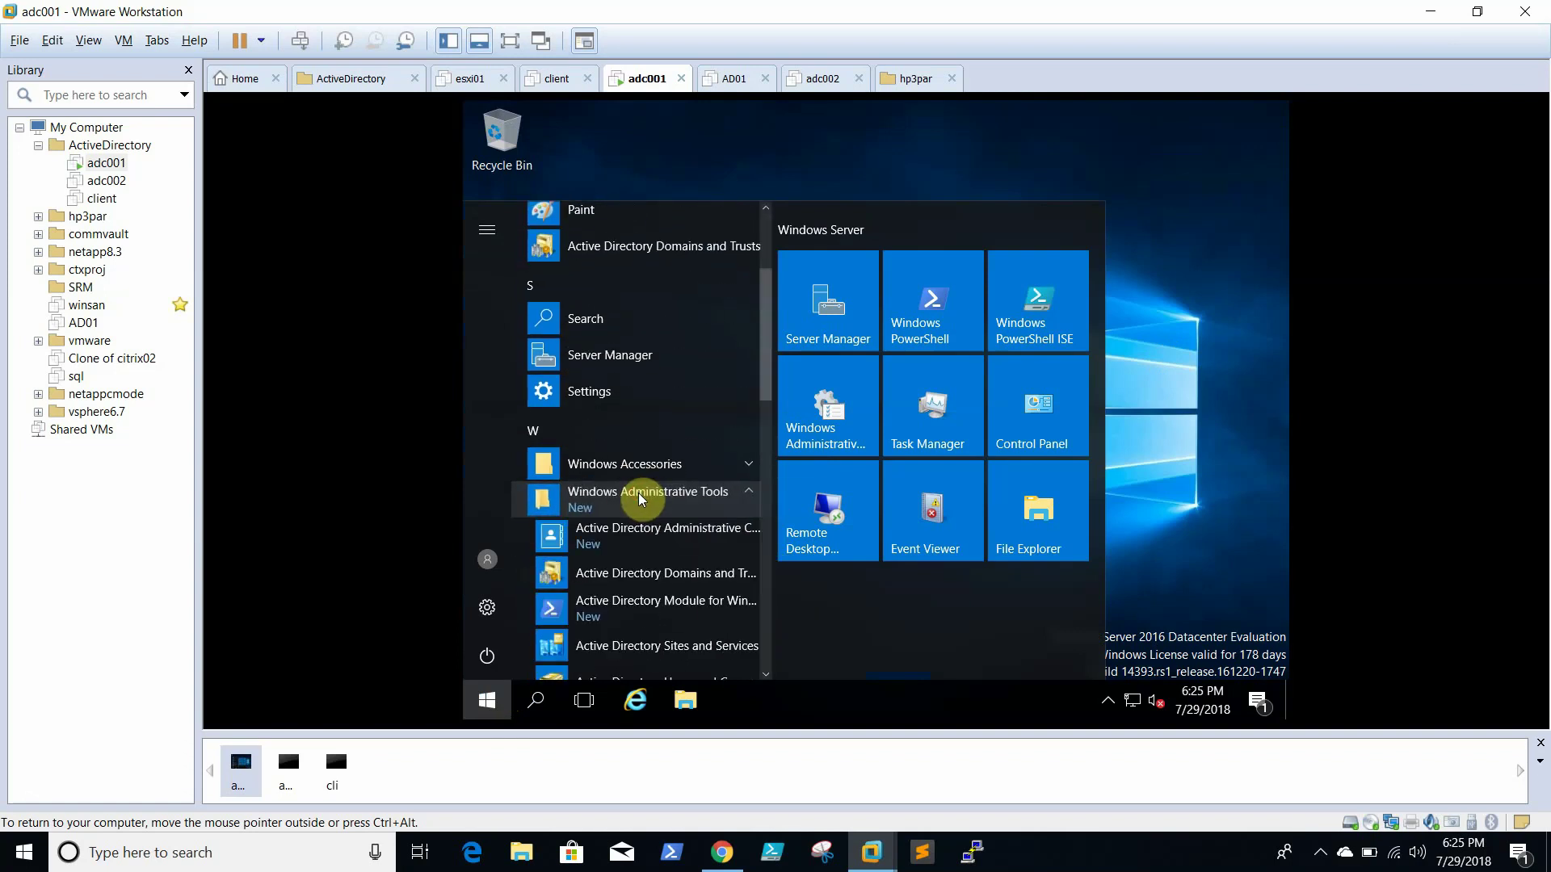
left_click(672, 645)
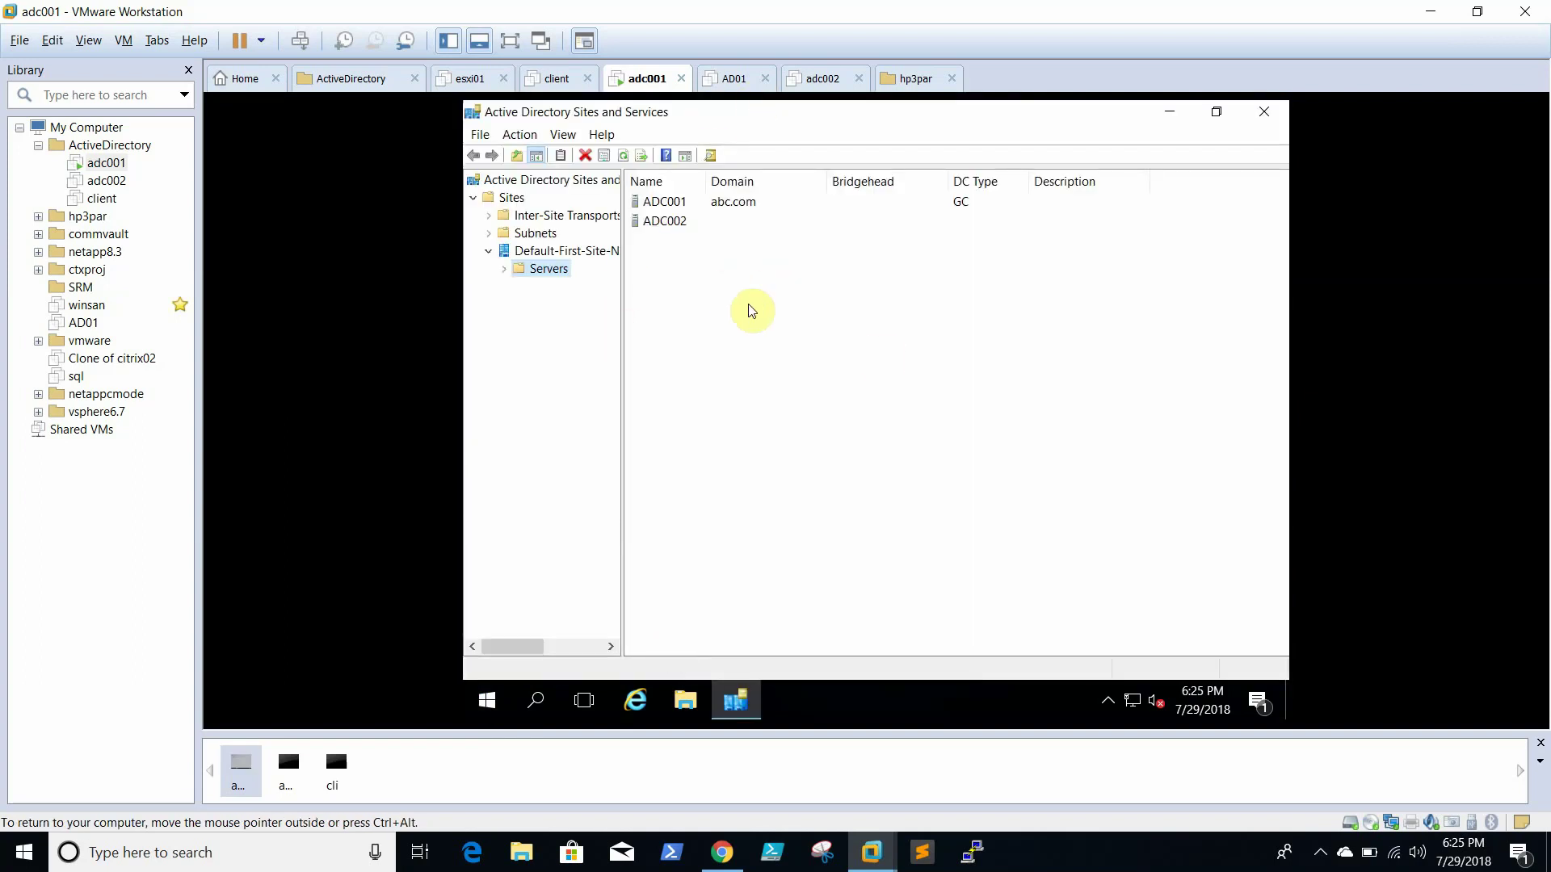
right_click(841, 370)
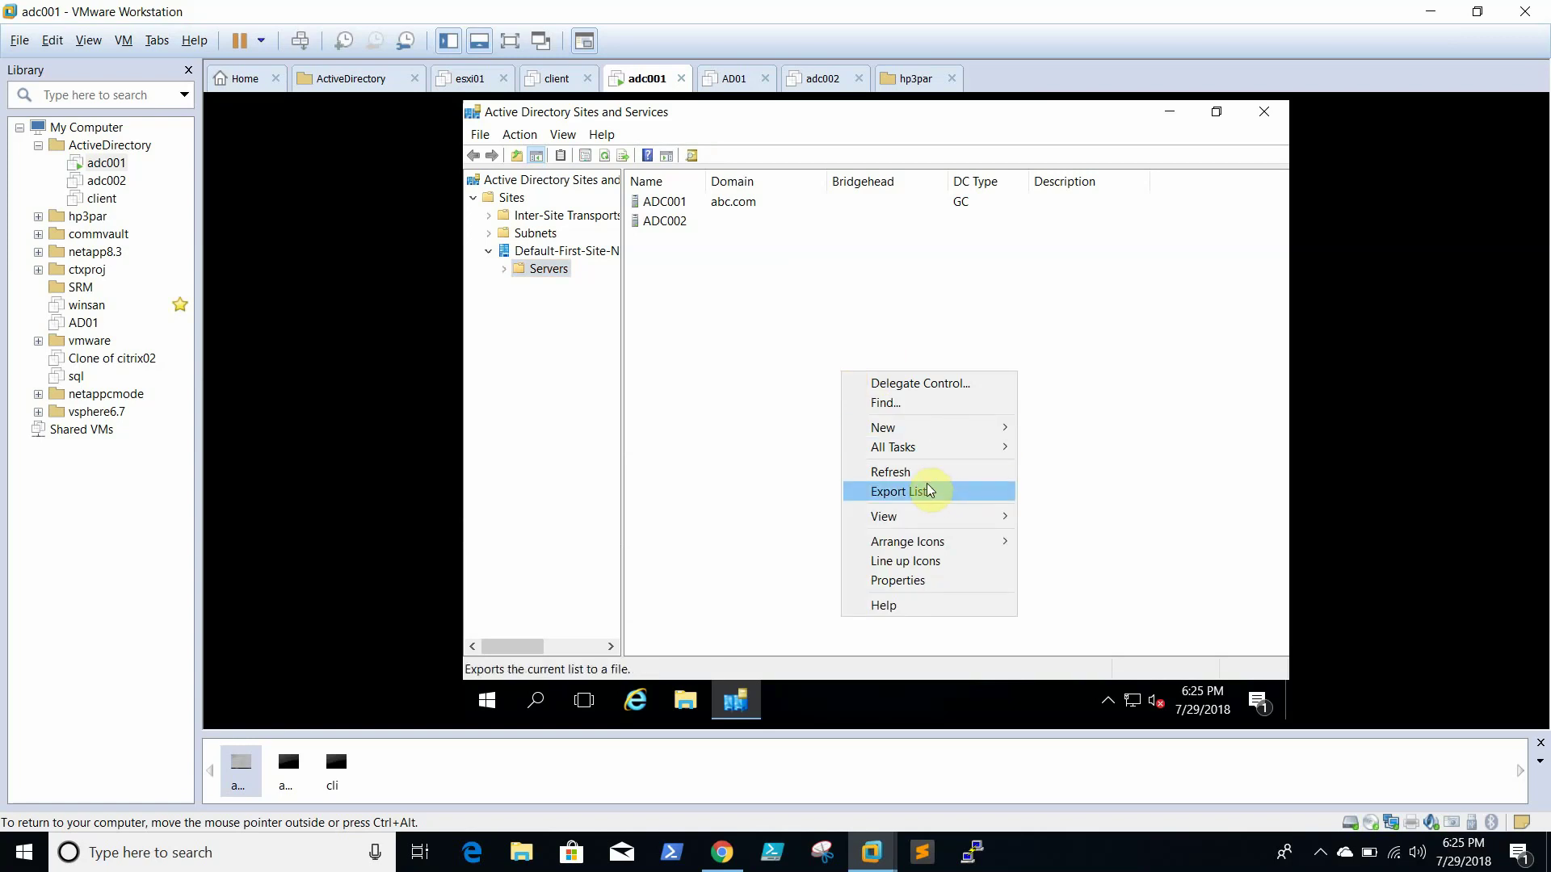
left_click(924, 472)
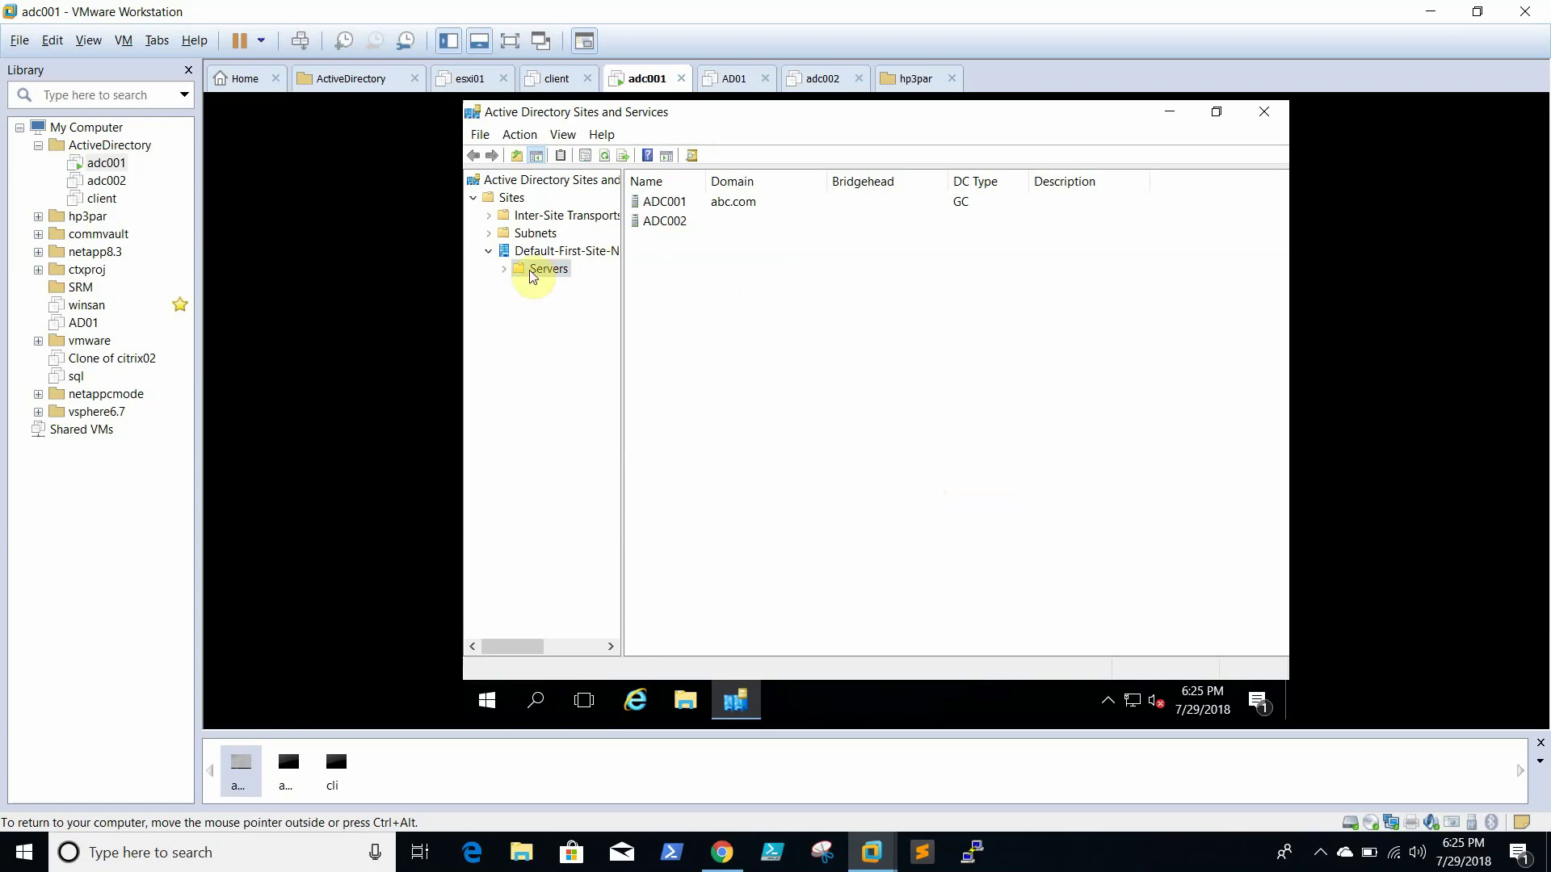
Delete the leftover ADC002 server object from the default site, confirm the deletion, and close Active Directory Sites and Services.
left_click(652, 225)
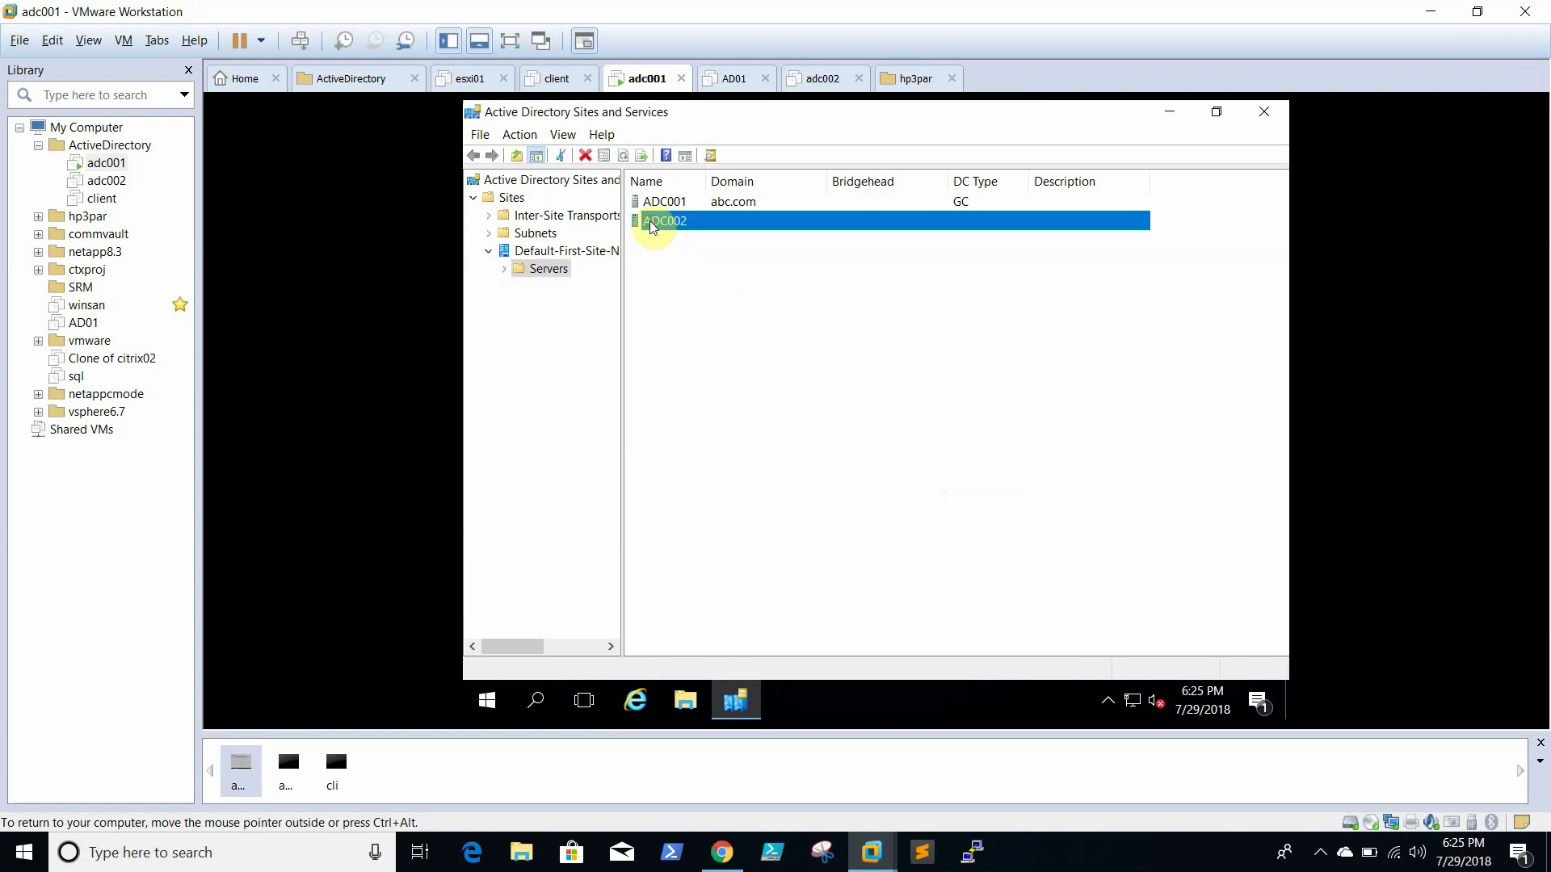
right_click(650, 224)
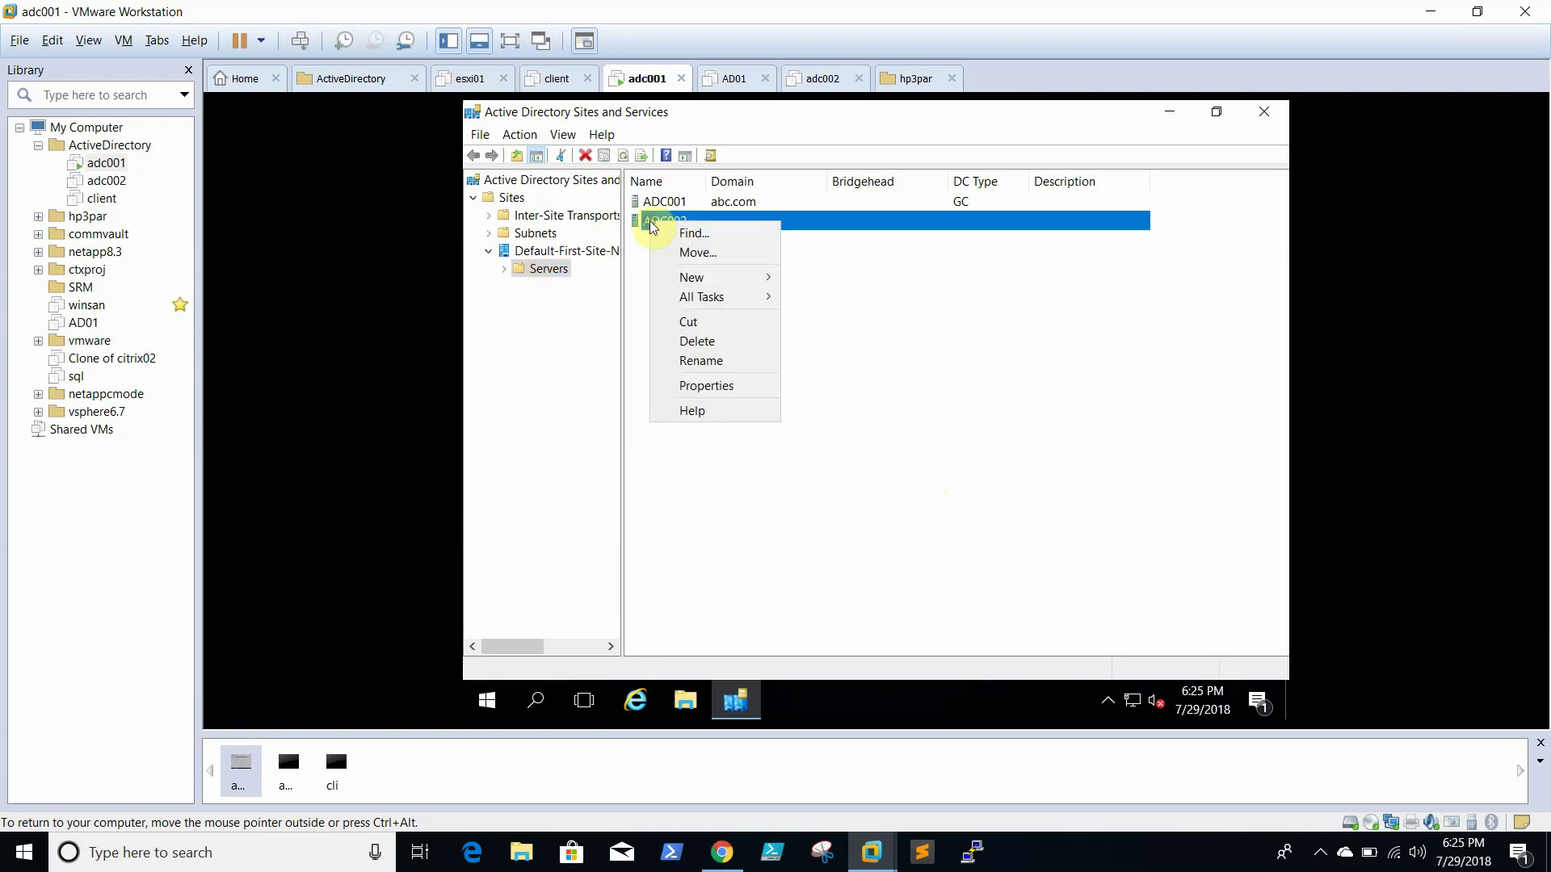
left_click(721, 337)
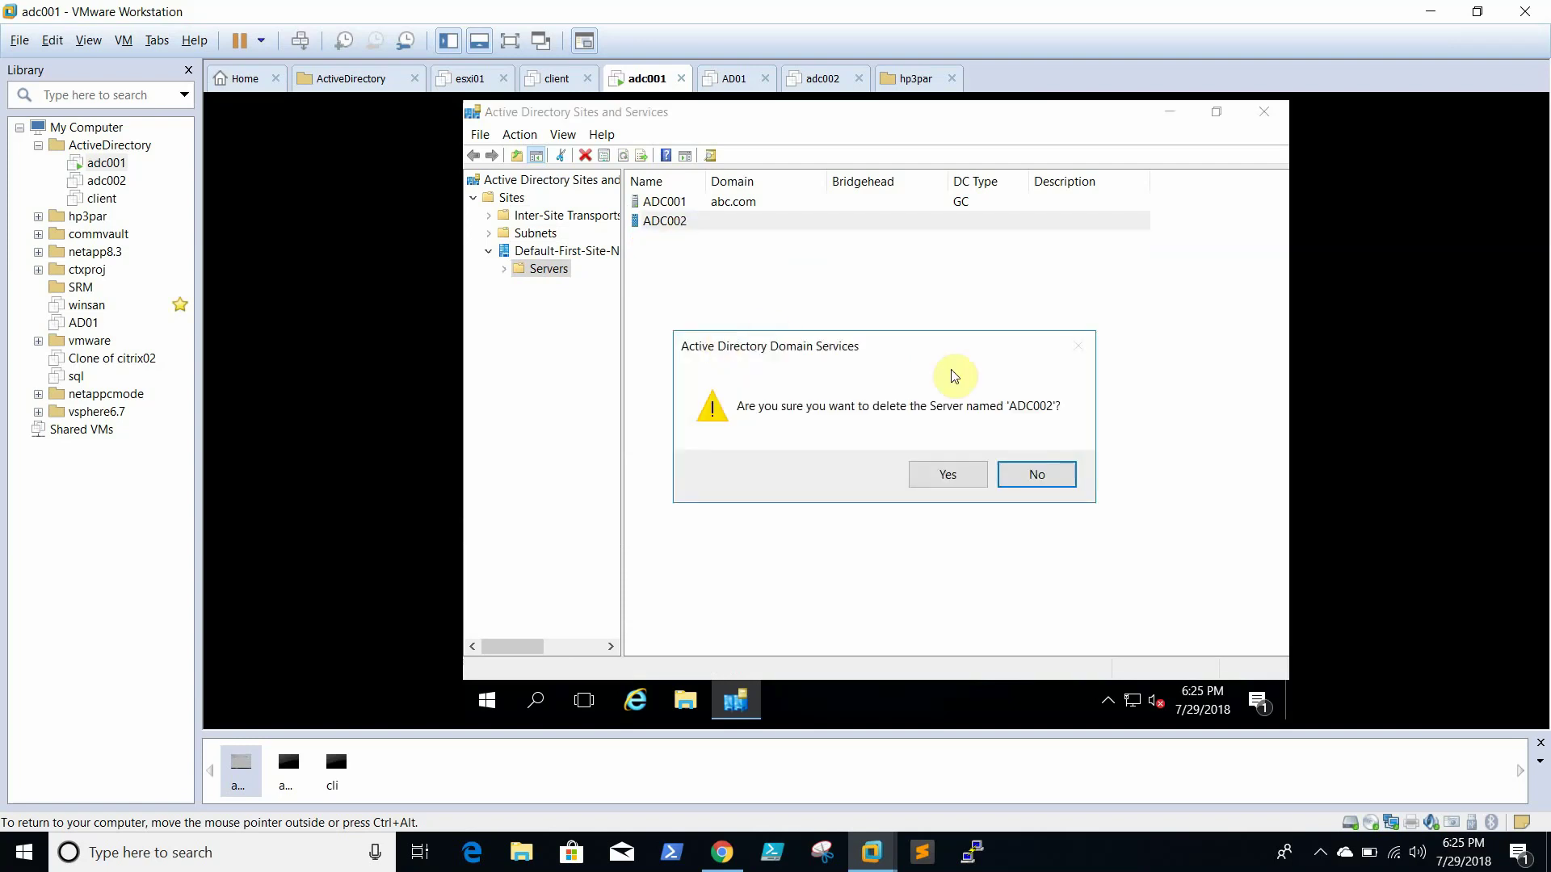
left_click(958, 472)
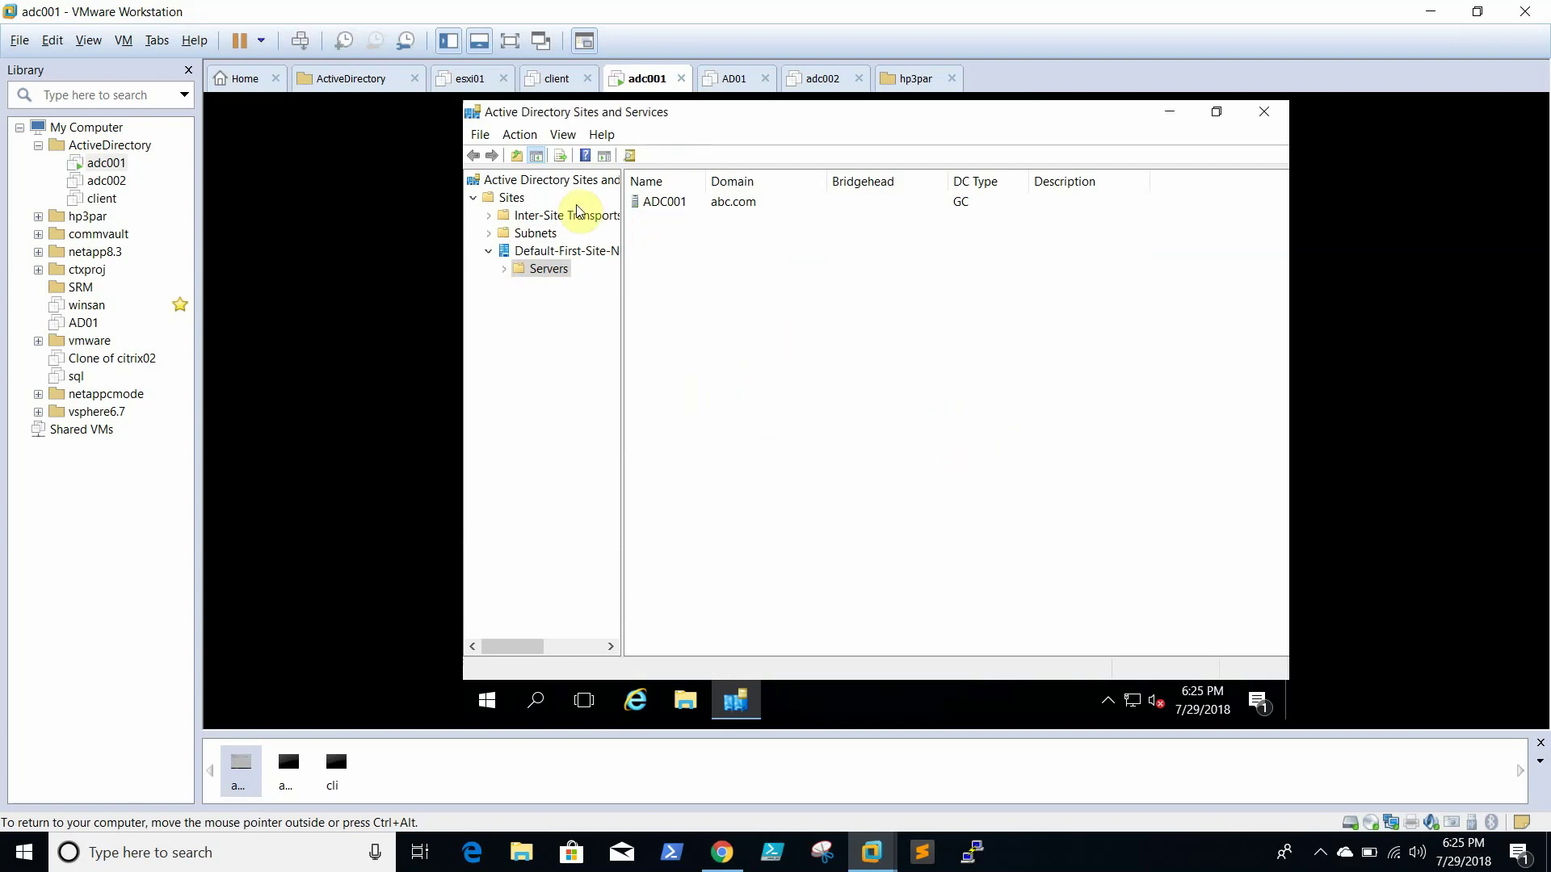
left_click(1277, 113)
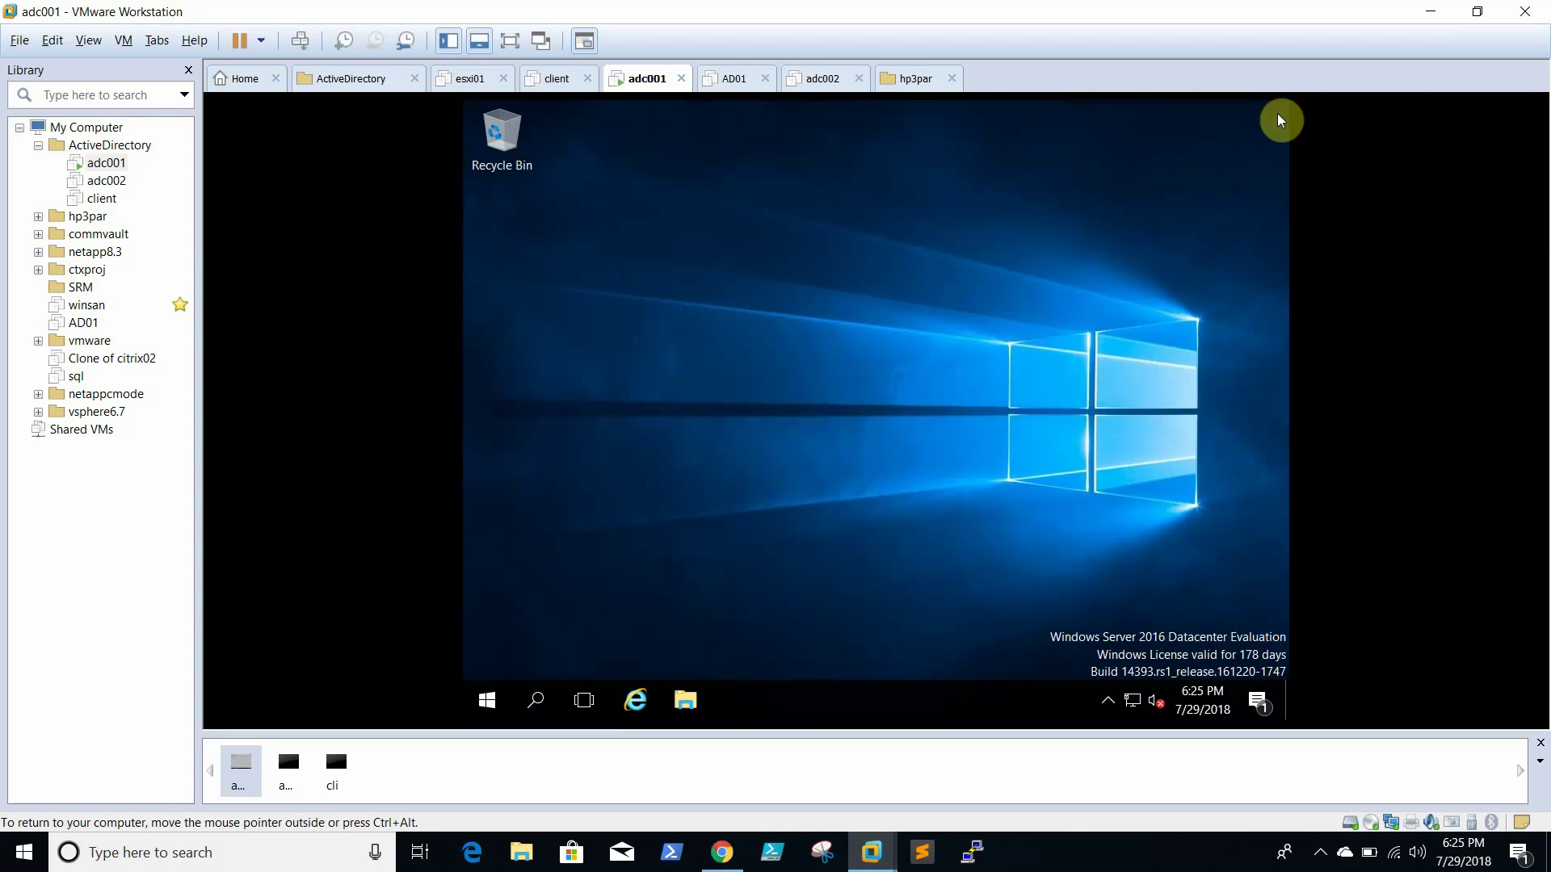
Check the Domain Controllers container of abc.com in Active Directory Users and Computers for remaining controllers, and close the console.
left_click(487, 701)
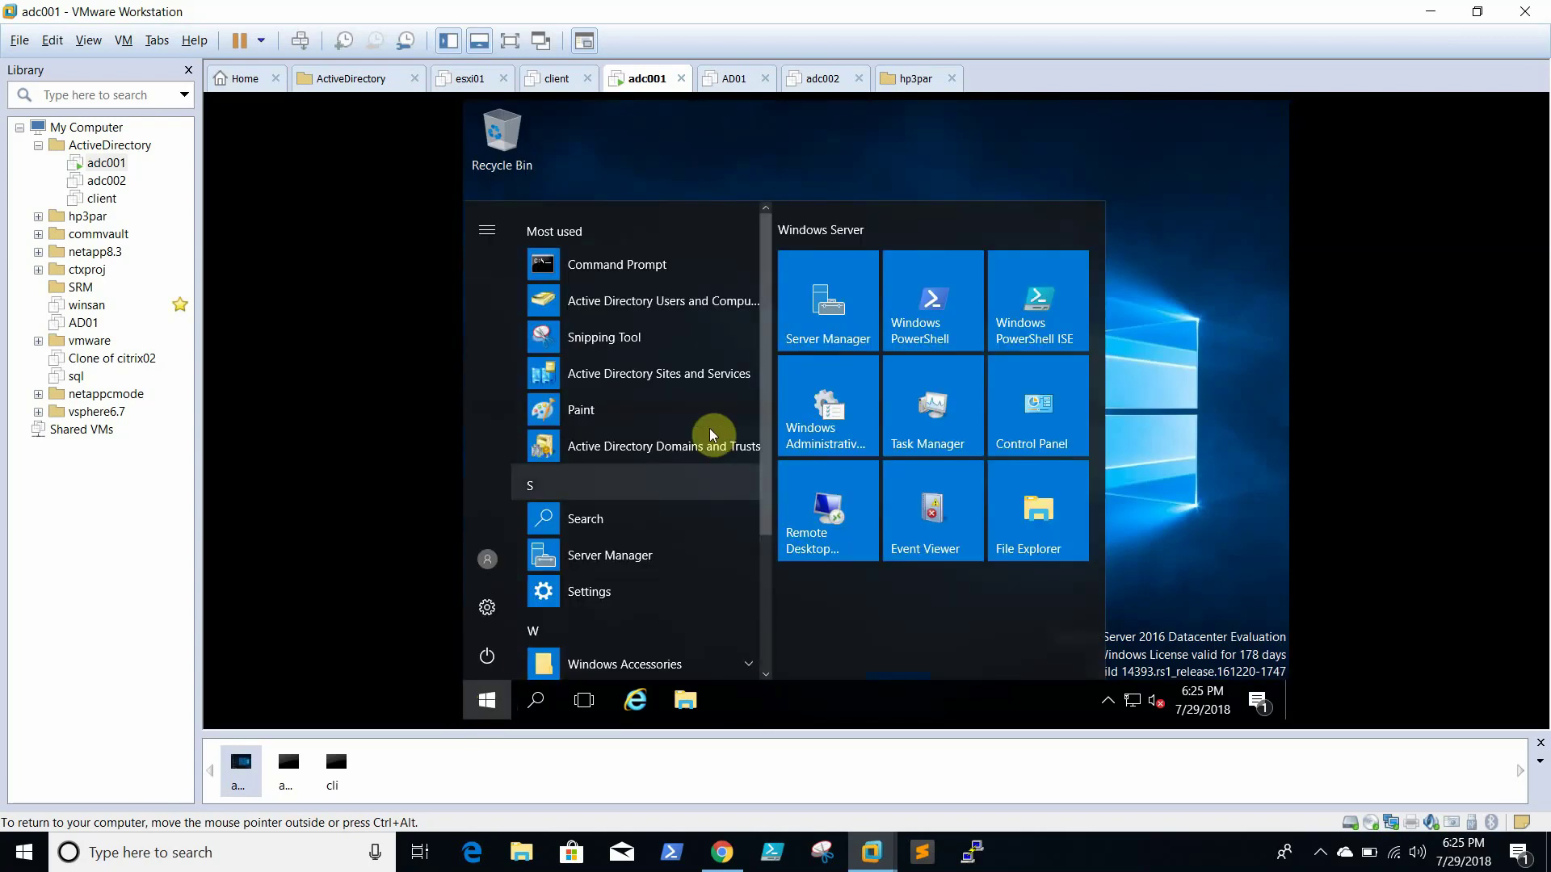
left_click(648, 305)
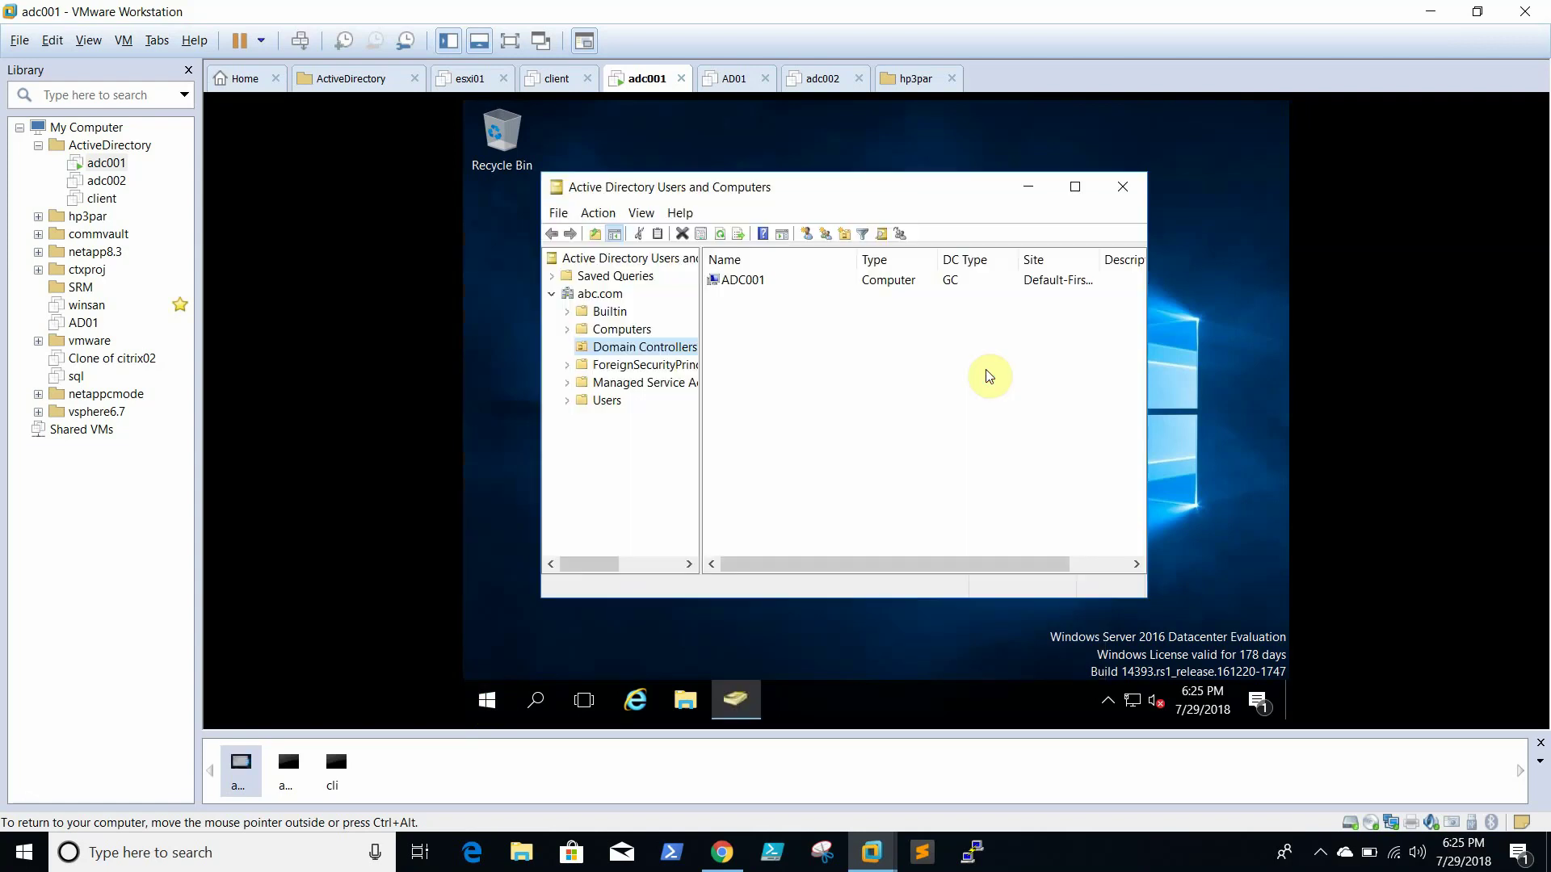
left_click(741, 281)
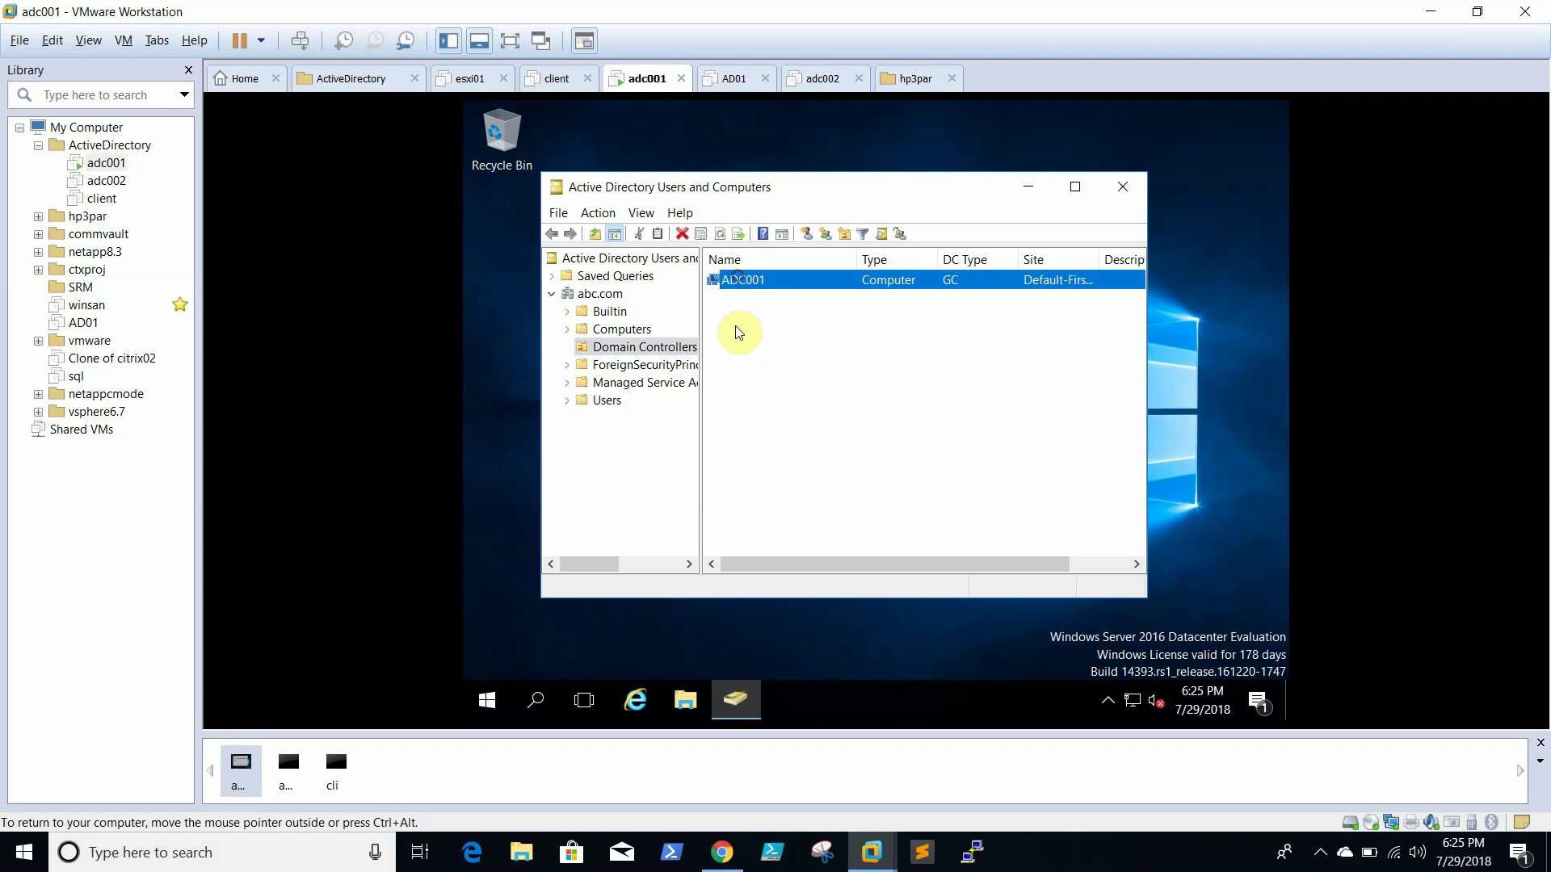
left_click(622, 329)
left_click(631, 348)
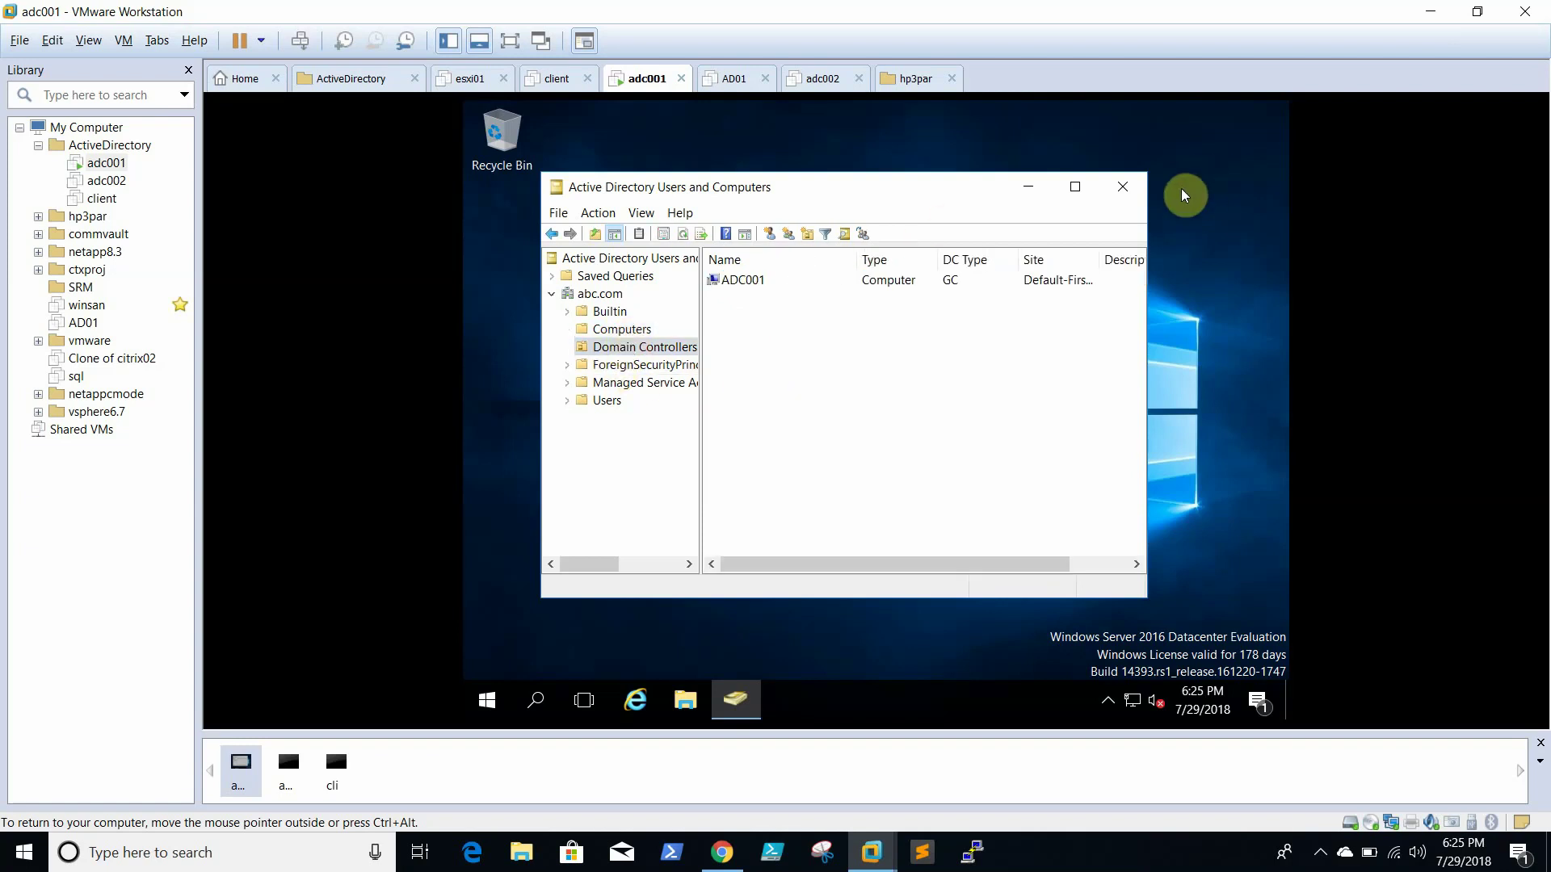
left_click(1122, 189)
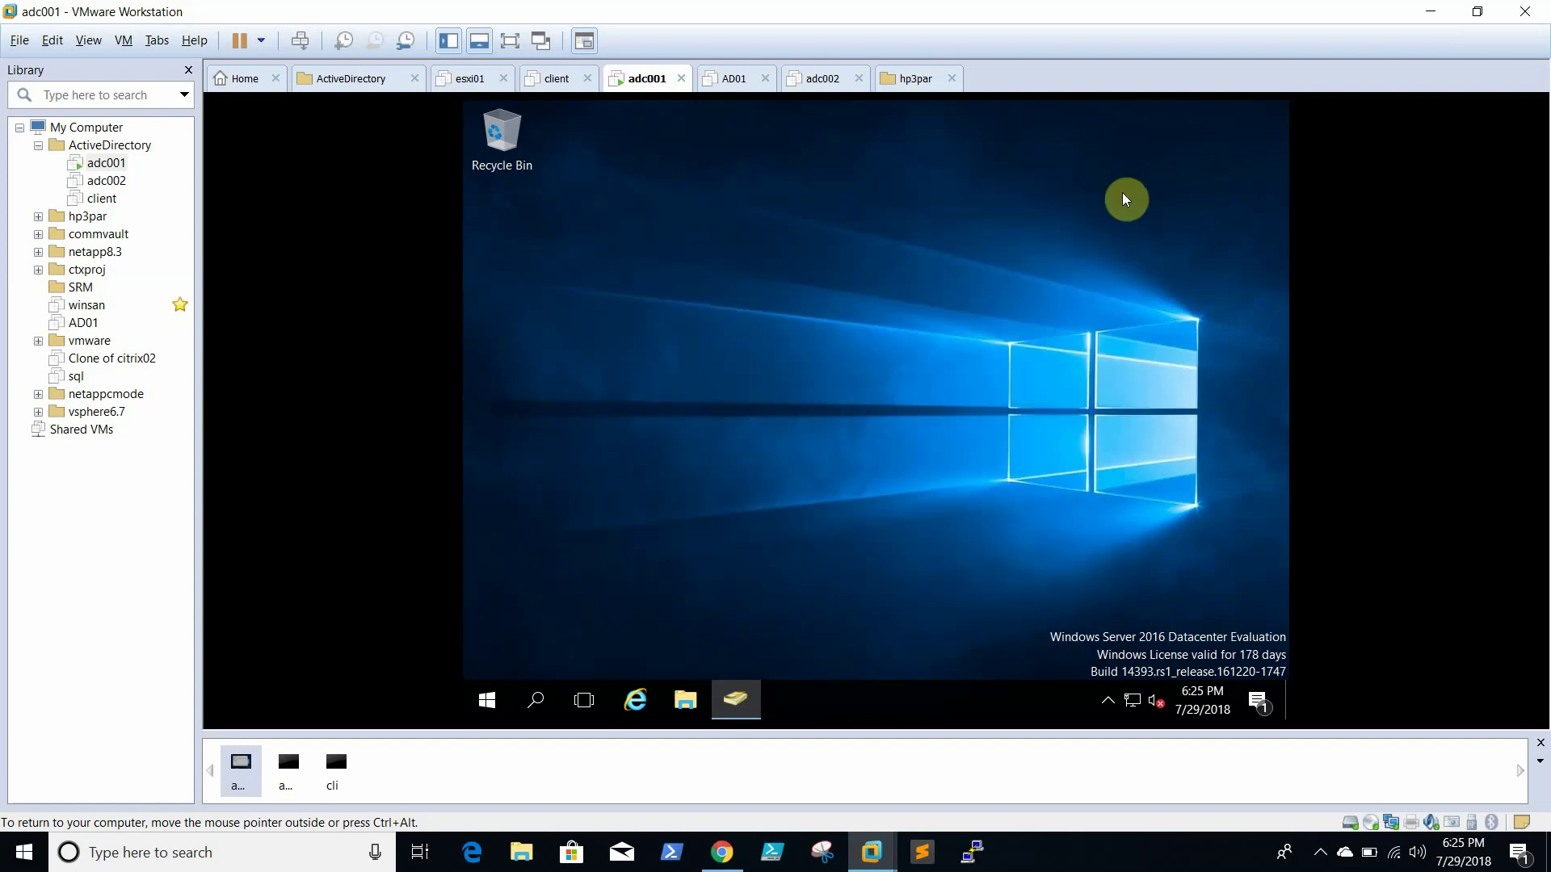
Open DNS Manager on adc001 and refresh the records of the abc.com forward lookup zone.
left_click(489, 705)
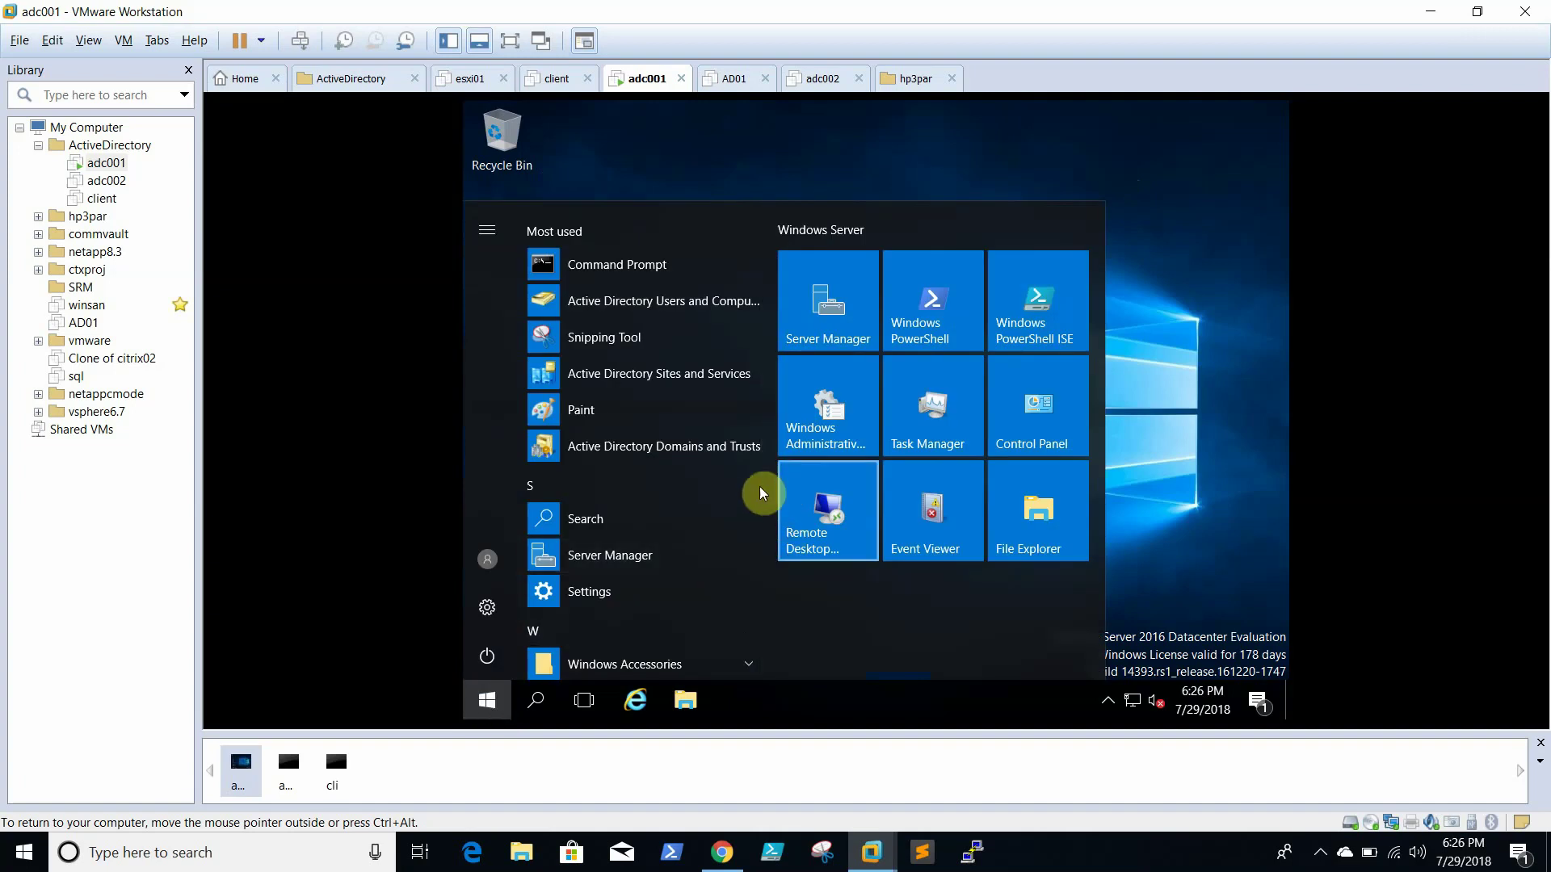
right_click(493, 705)
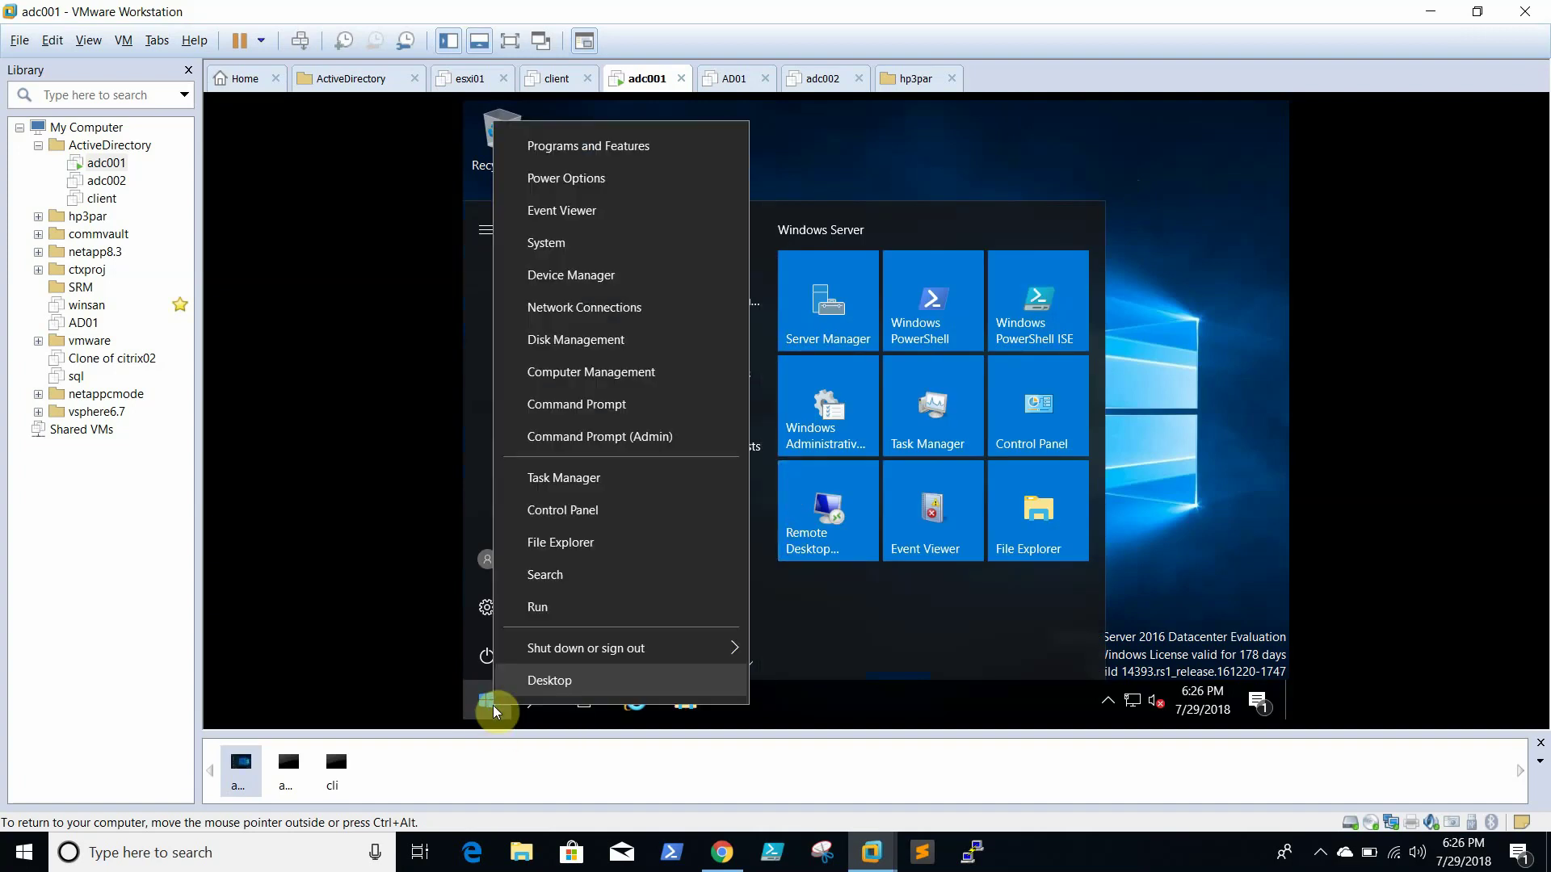
left_click(591, 602)
key("Return")
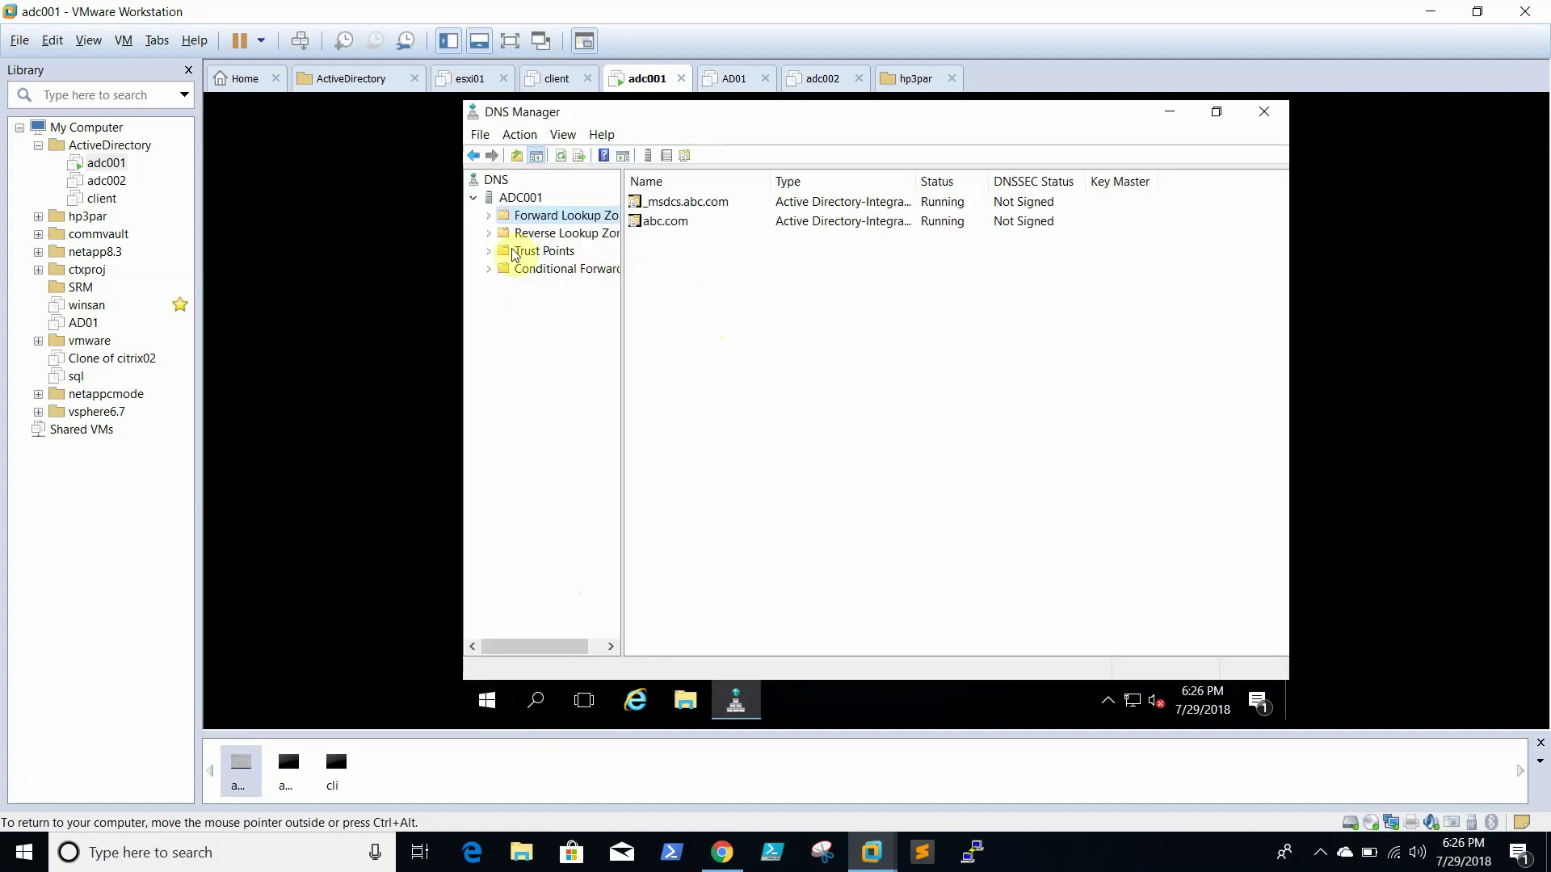
left_click(489, 216)
left_click(550, 252)
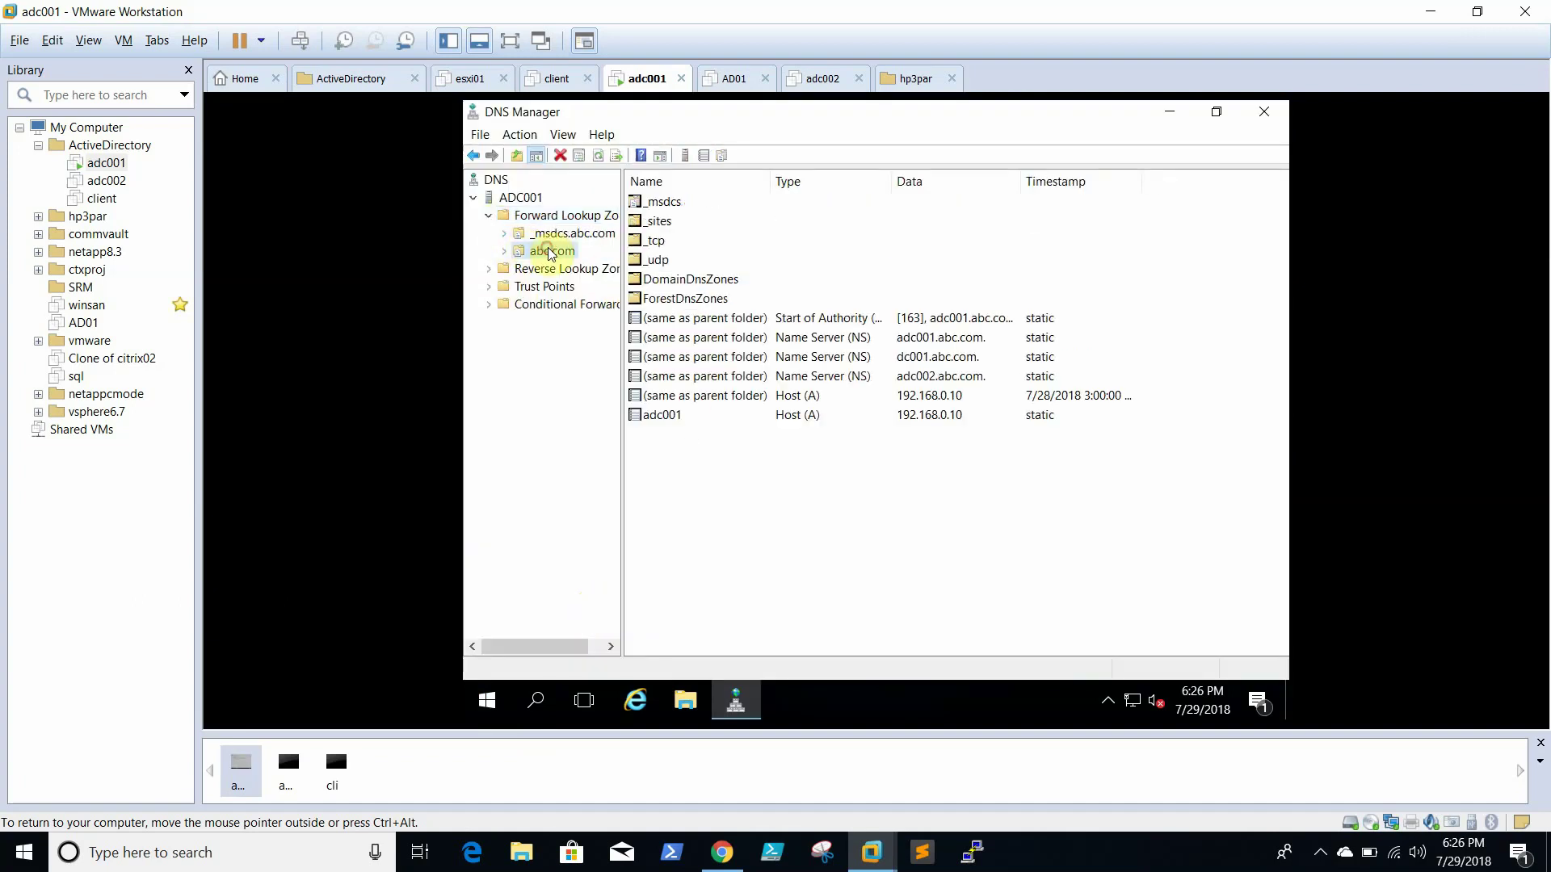
right_click(857, 488)
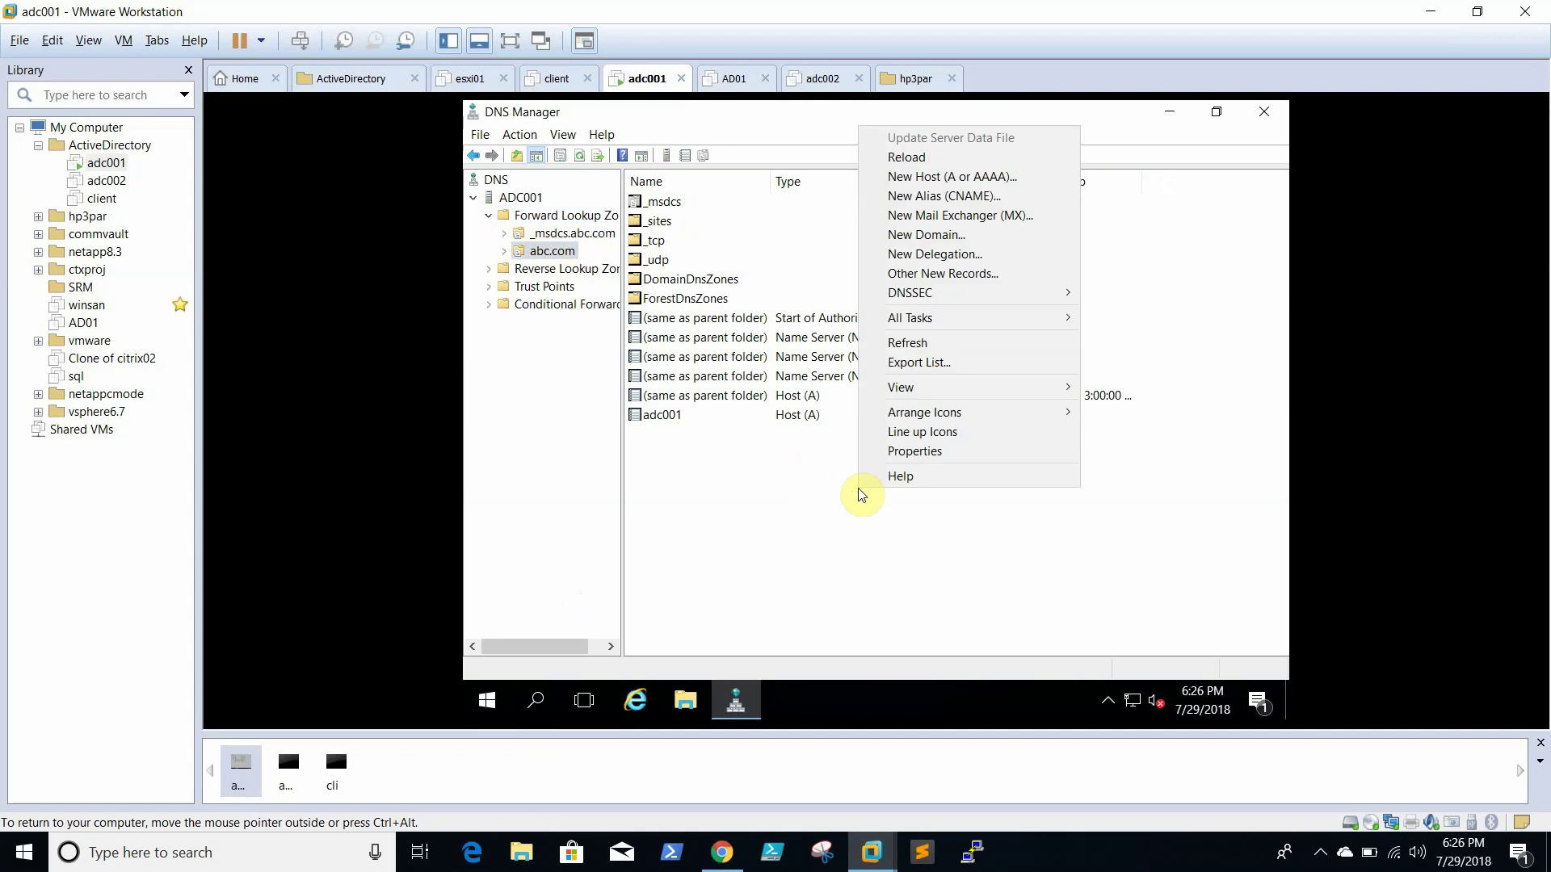
left_click(946, 343)
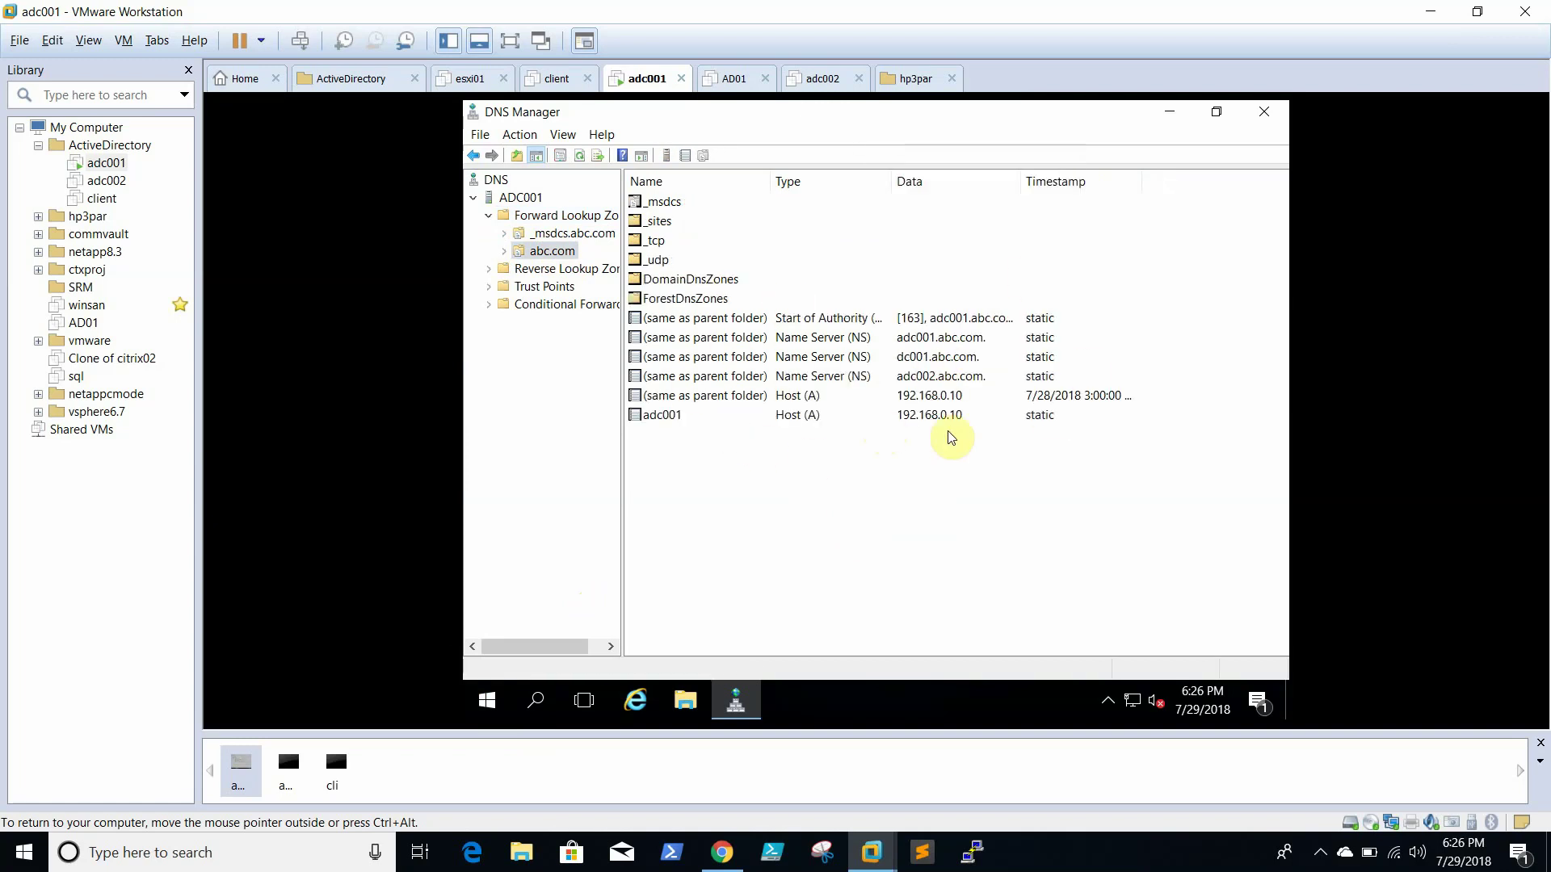
Check the available actions for the adc002 name server records in the abc.com and _msdcs.abc.com forward lookup zones.
left_click(928, 379)
right_click(930, 386)
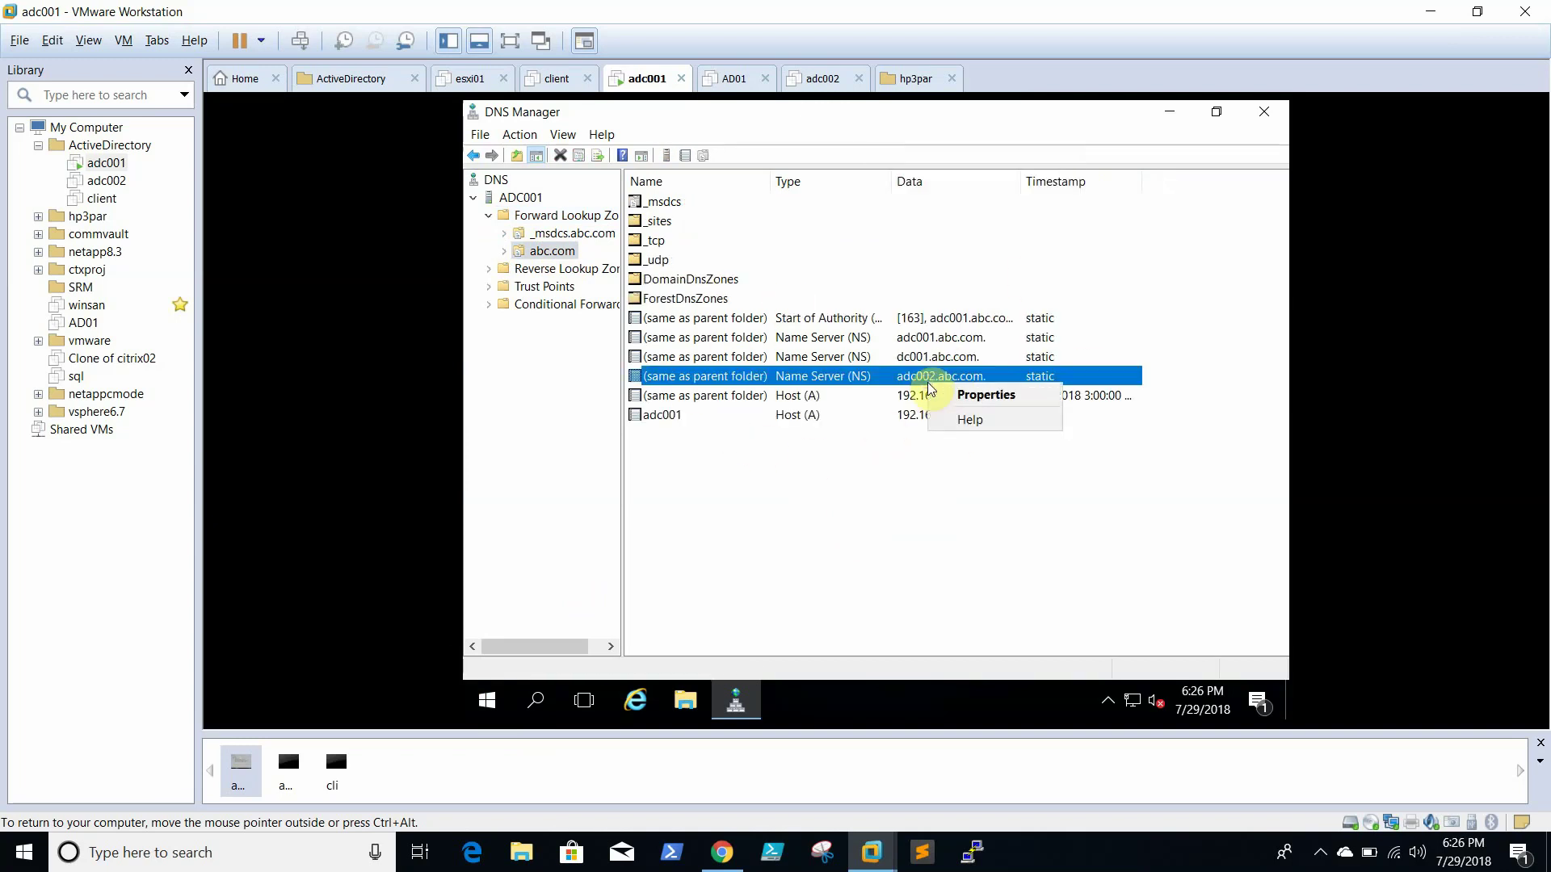
left_click(878, 376)
right_click(878, 376)
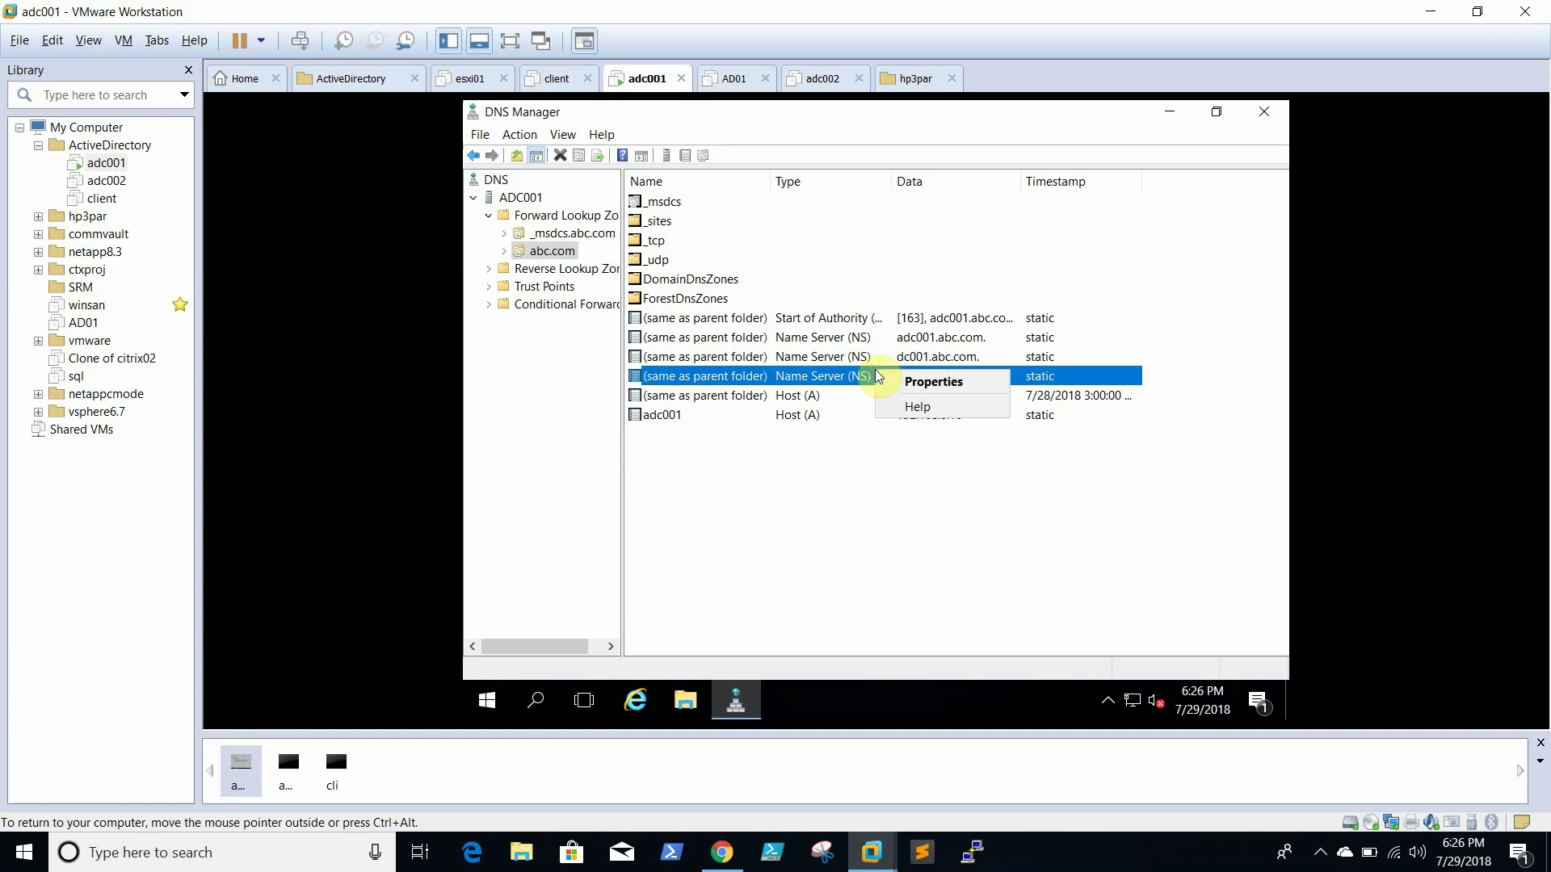
left_click(780, 373)
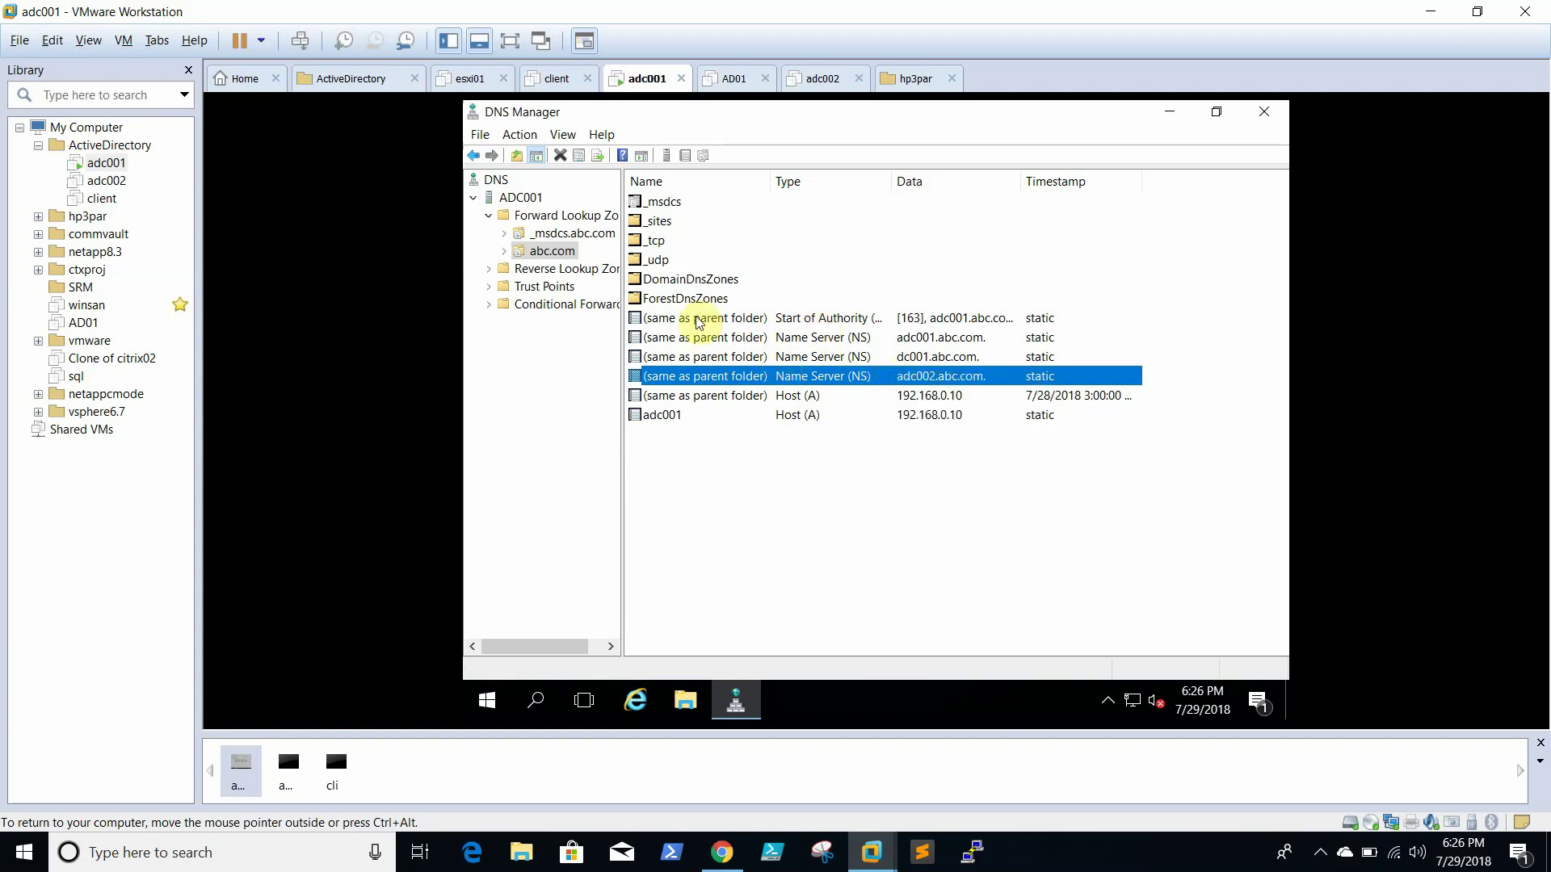
left_click(549, 235)
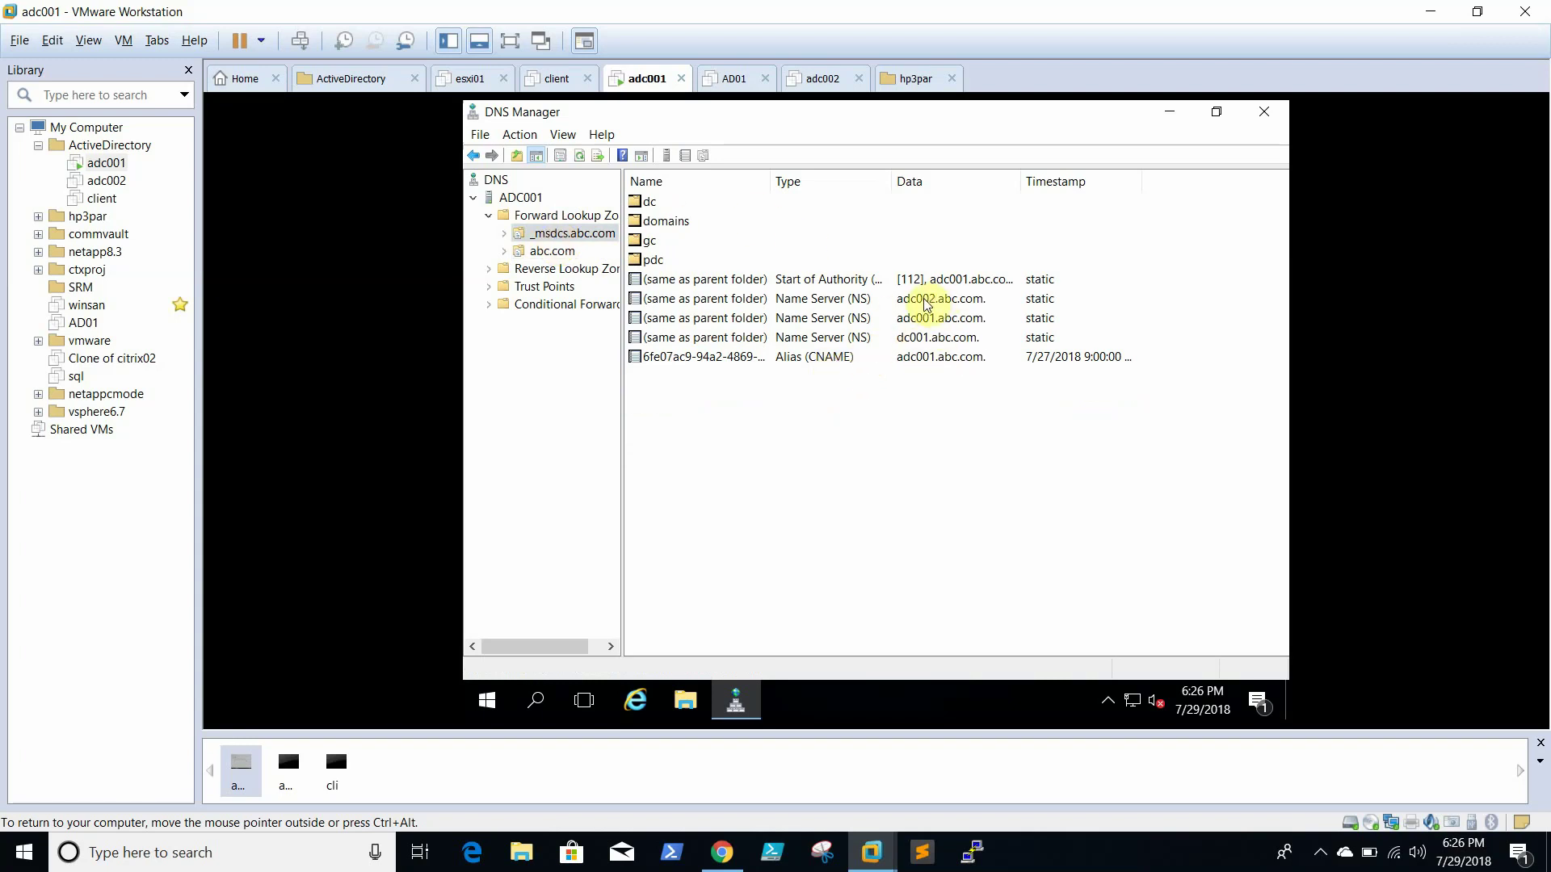
left_click(926, 303)
right_click(925, 302)
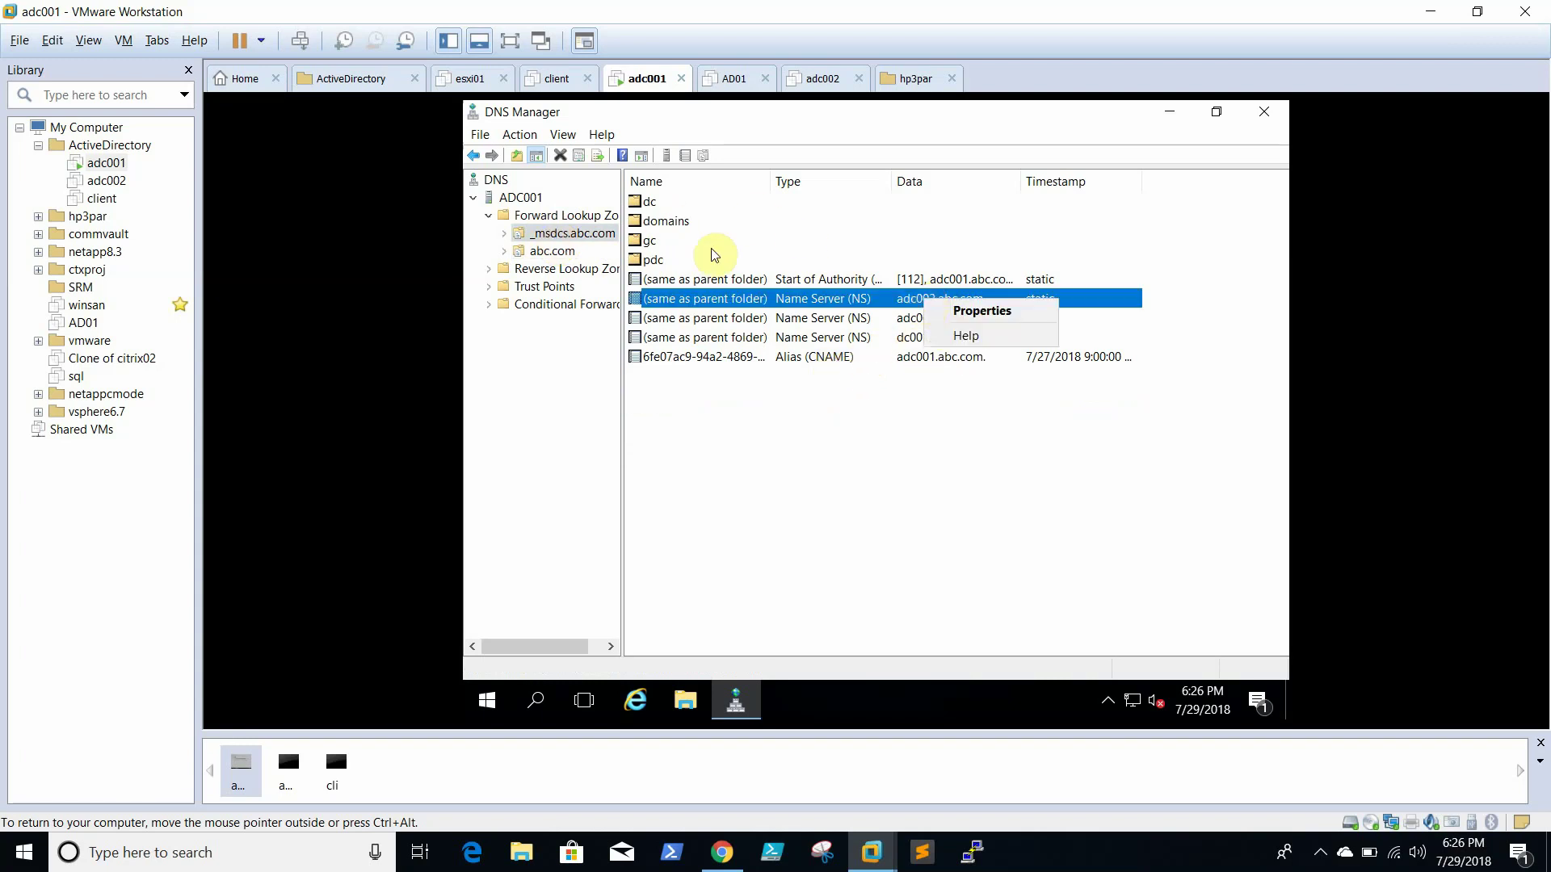
left_click(743, 417)
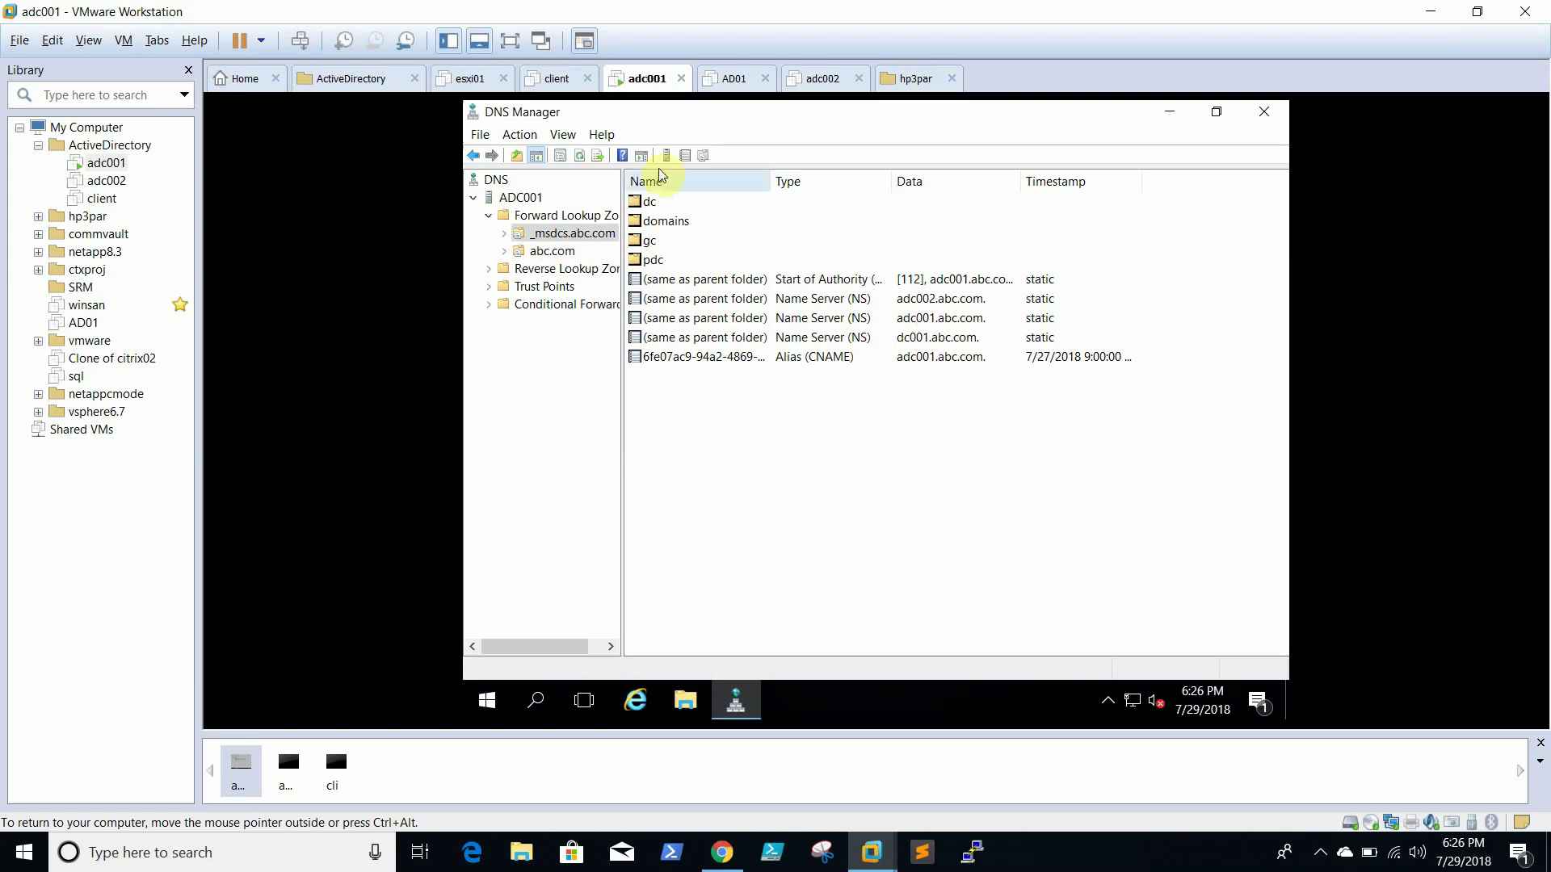
Inspect the service records of _msdcs.abc.com under dc, _sites, Default-First-Site-Name, _tcp, and collapse the forward lookup zones.
double_click(649, 201)
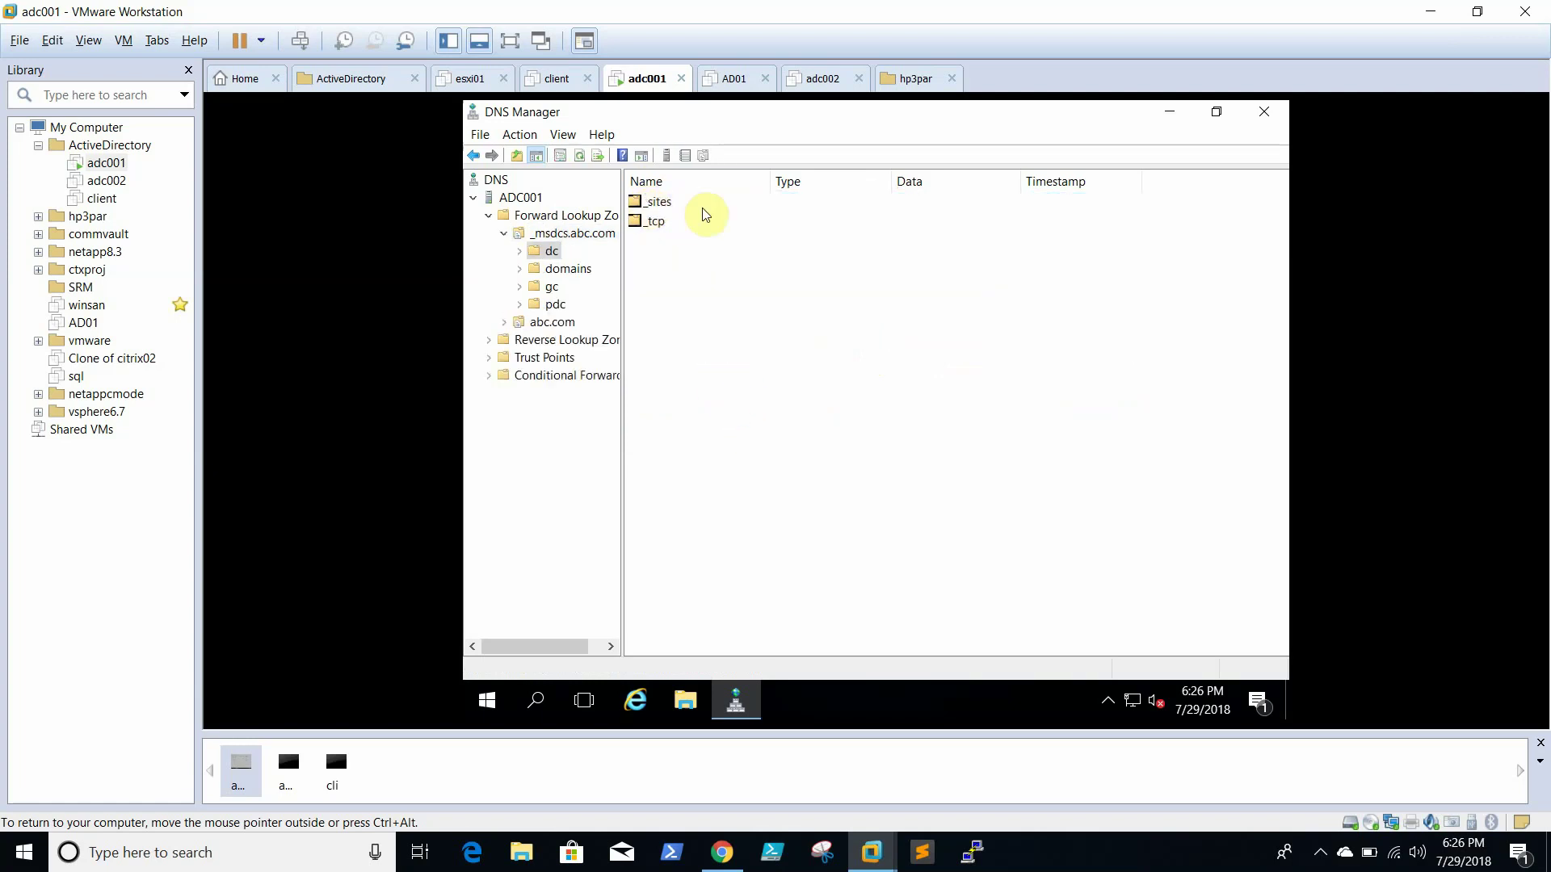
double_click(649, 202)
double_click(651, 202)
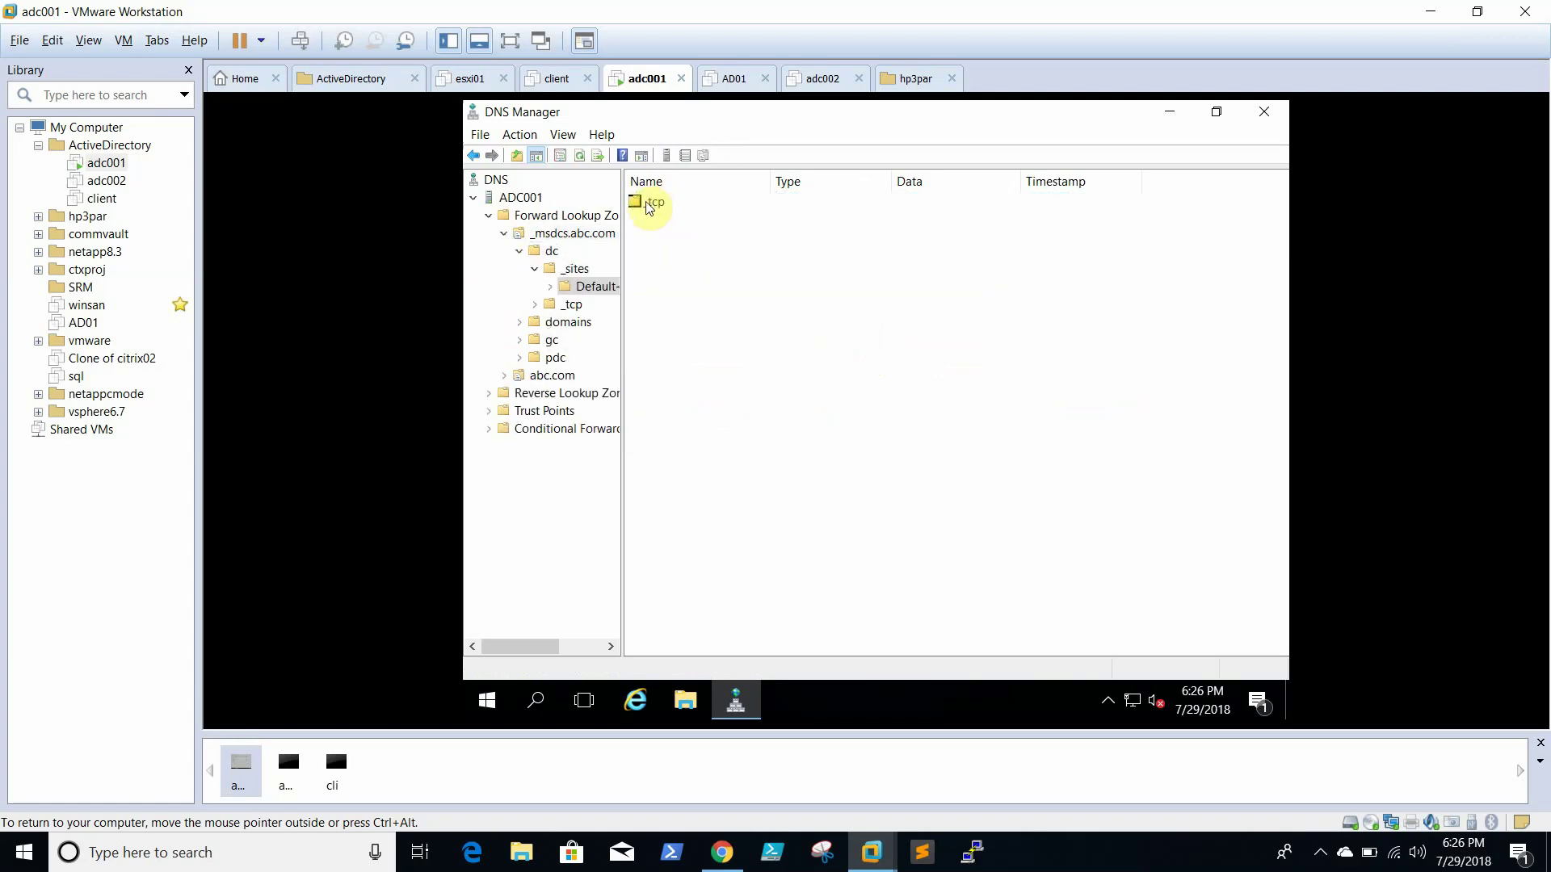
double_click(649, 202)
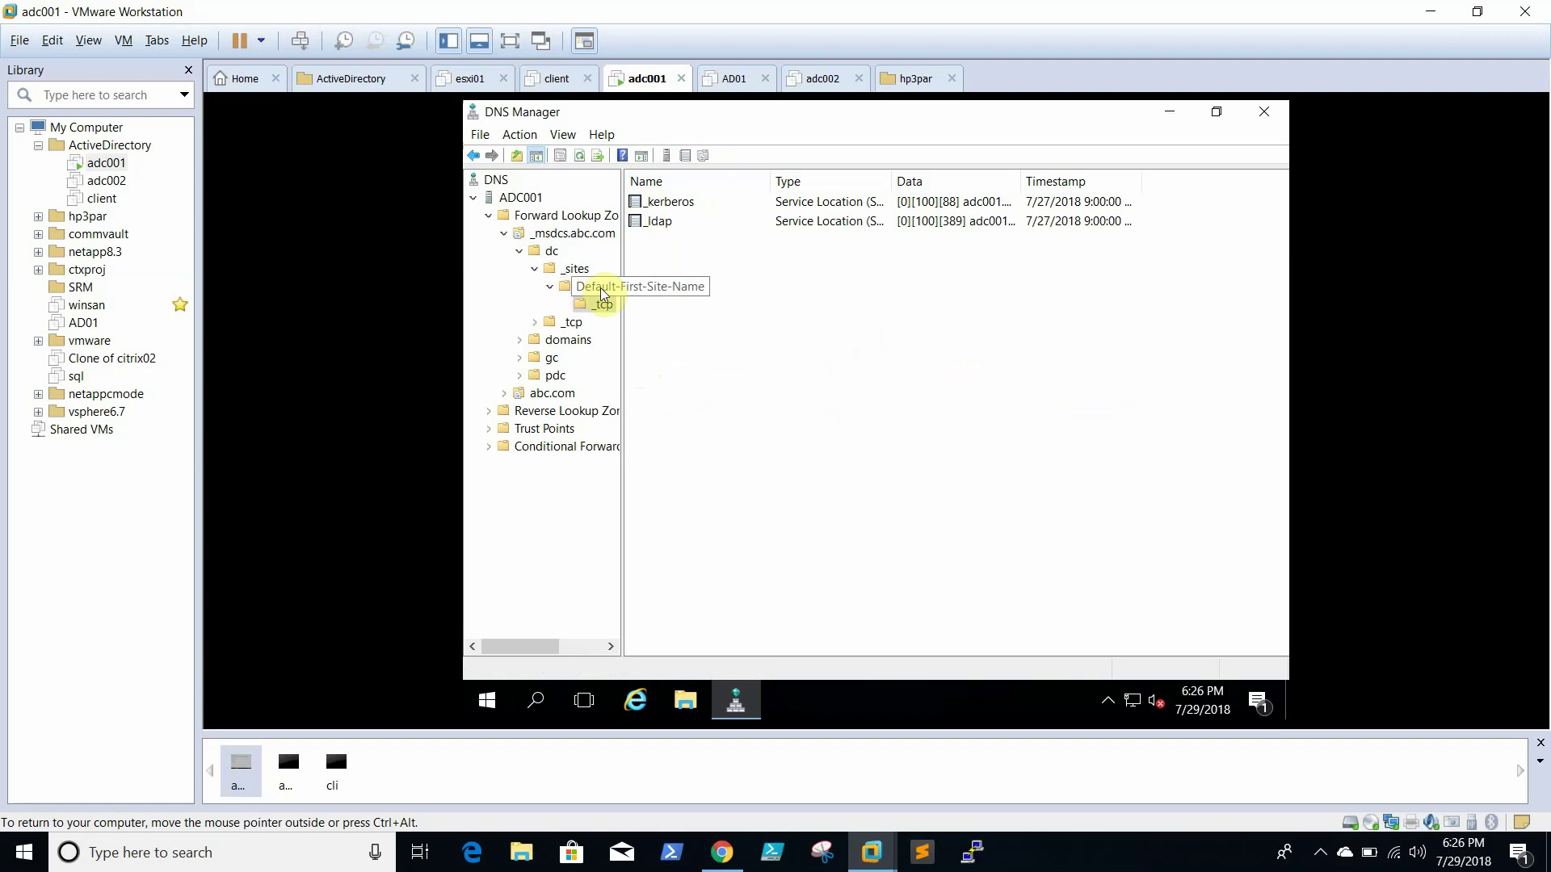
left_click(489, 216)
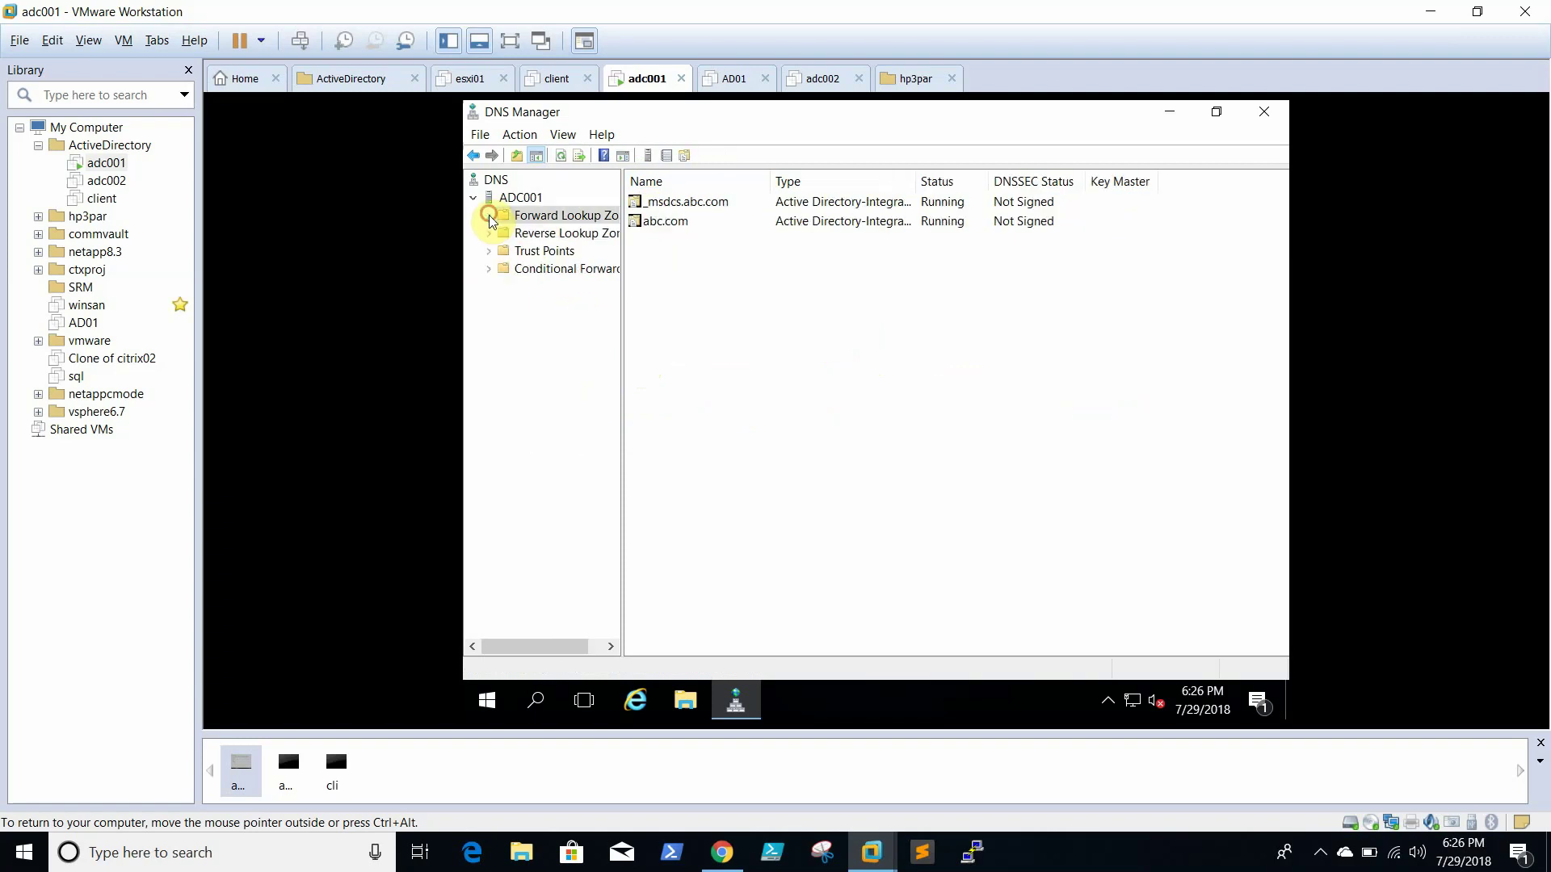
Delete the 192.168.0.14 pointer record of adc002 from the 0.168.192.in-addr.arpa reverse lookup zone, confirm the deletion, and close DNS Manager.
left_click(546, 235)
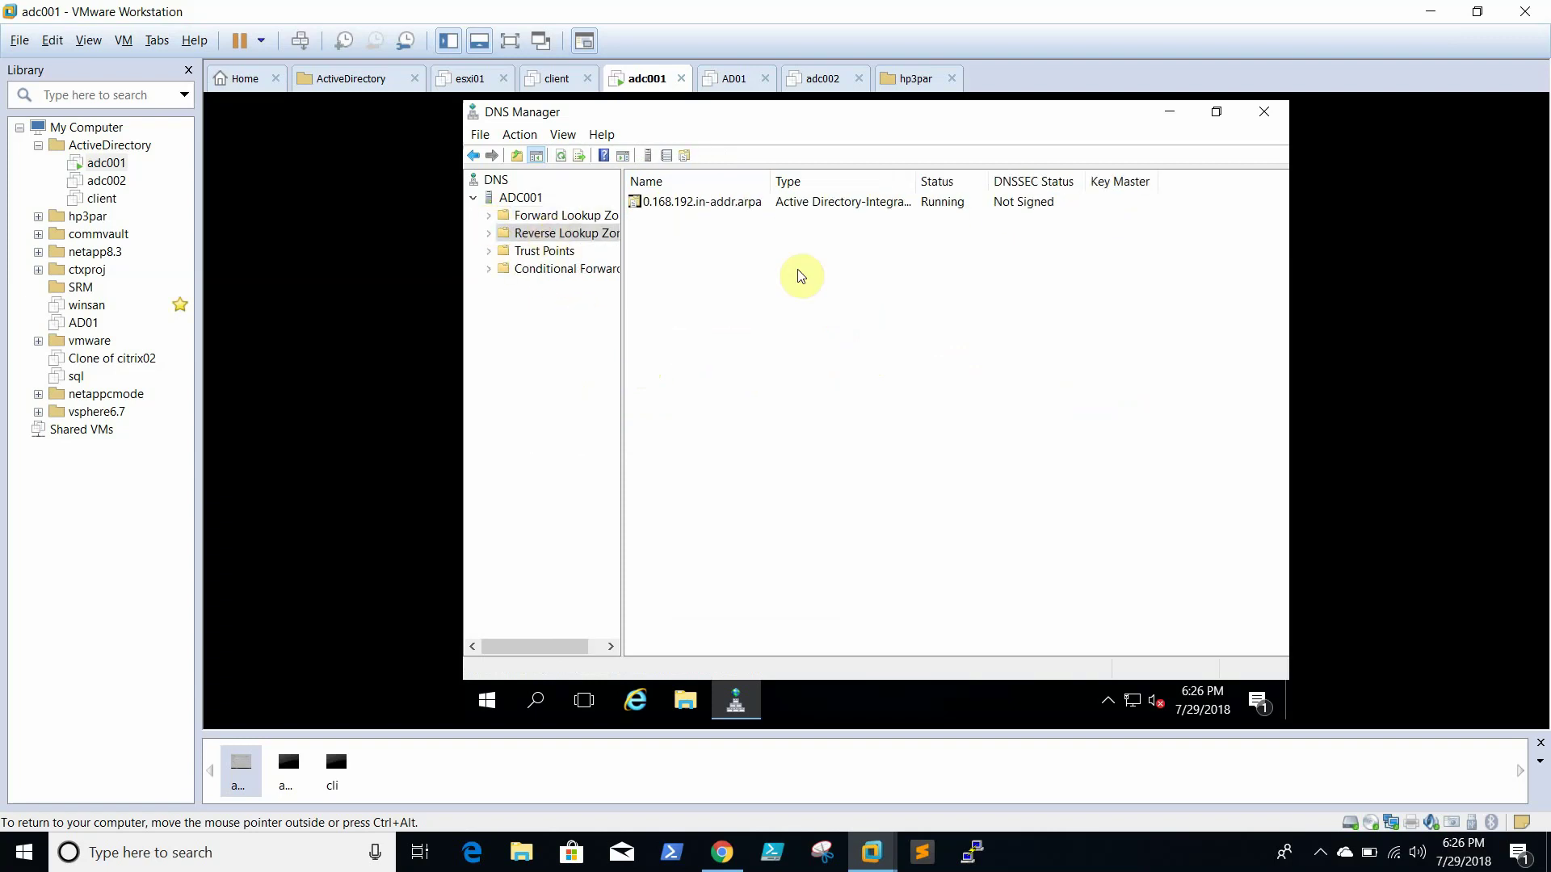
double_click(705, 202)
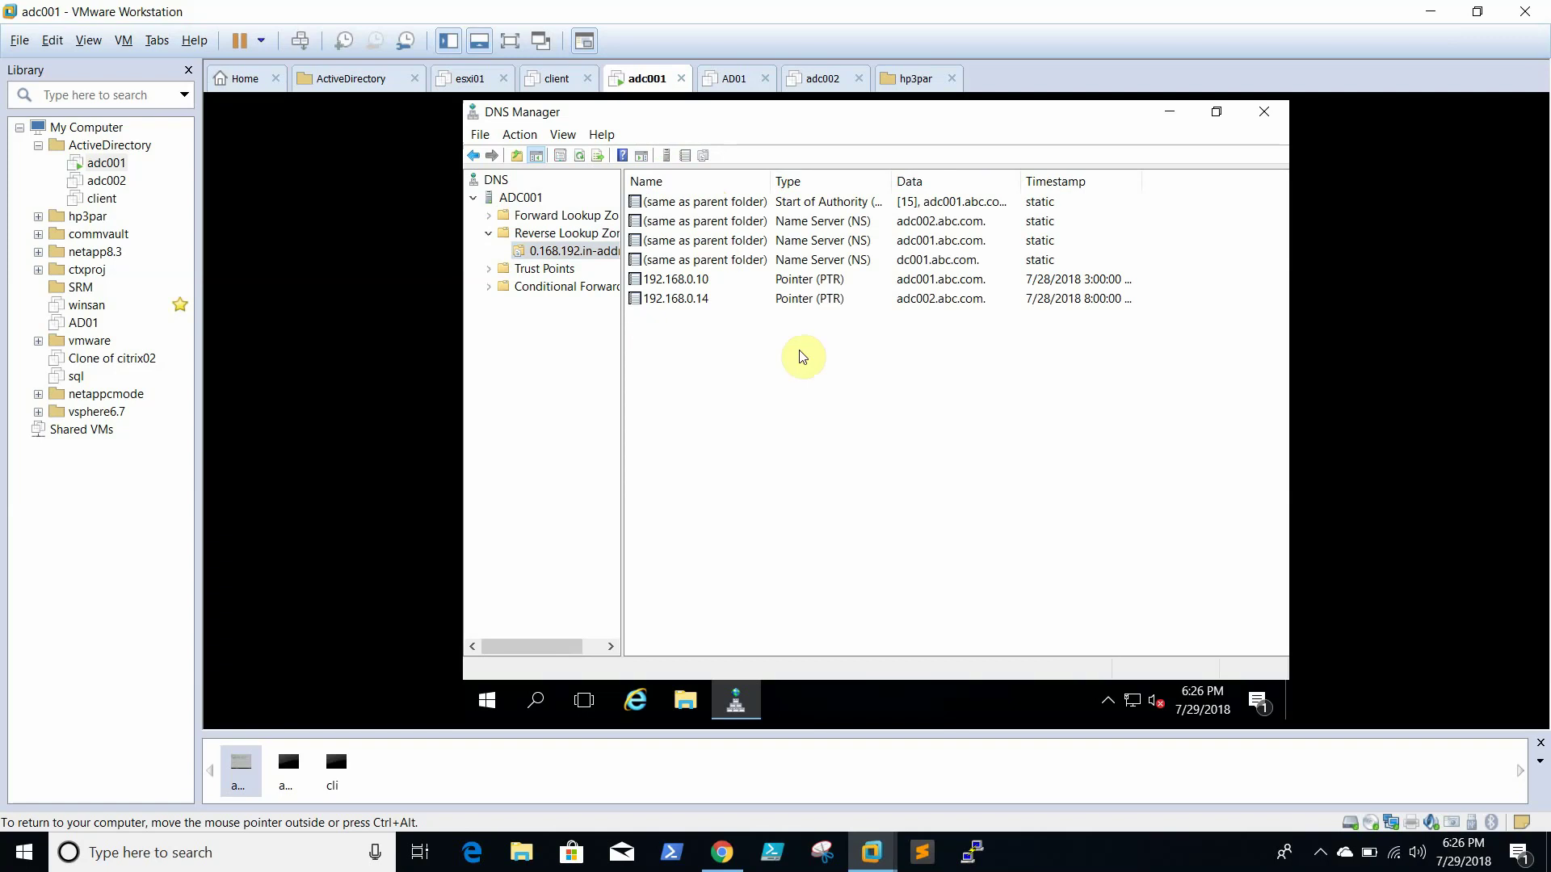
left_click(942, 306)
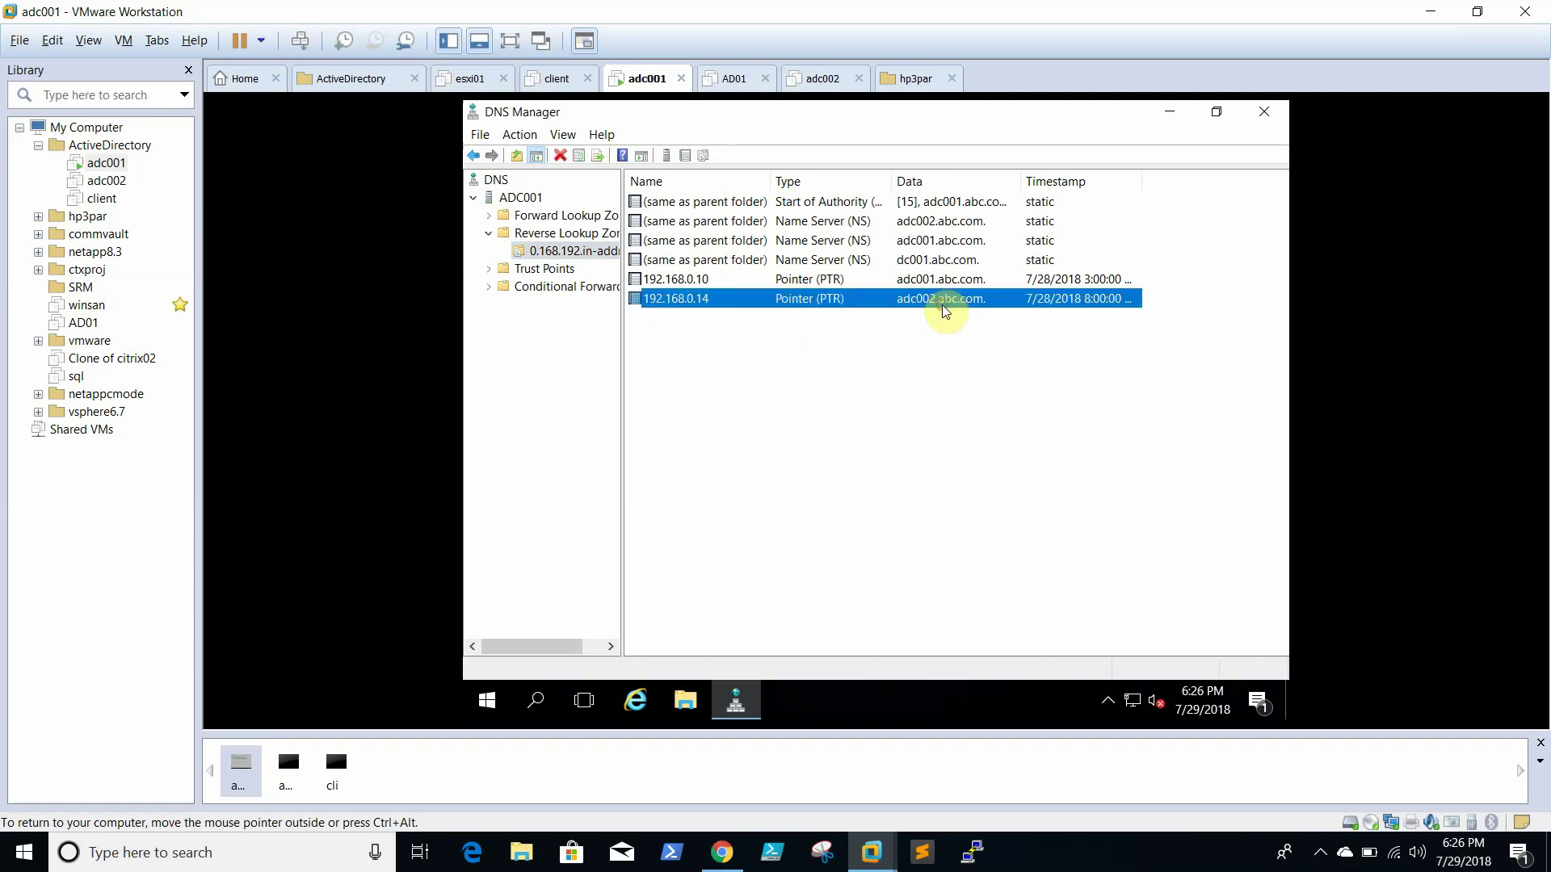
right_click(942, 306)
left_click(1022, 319)
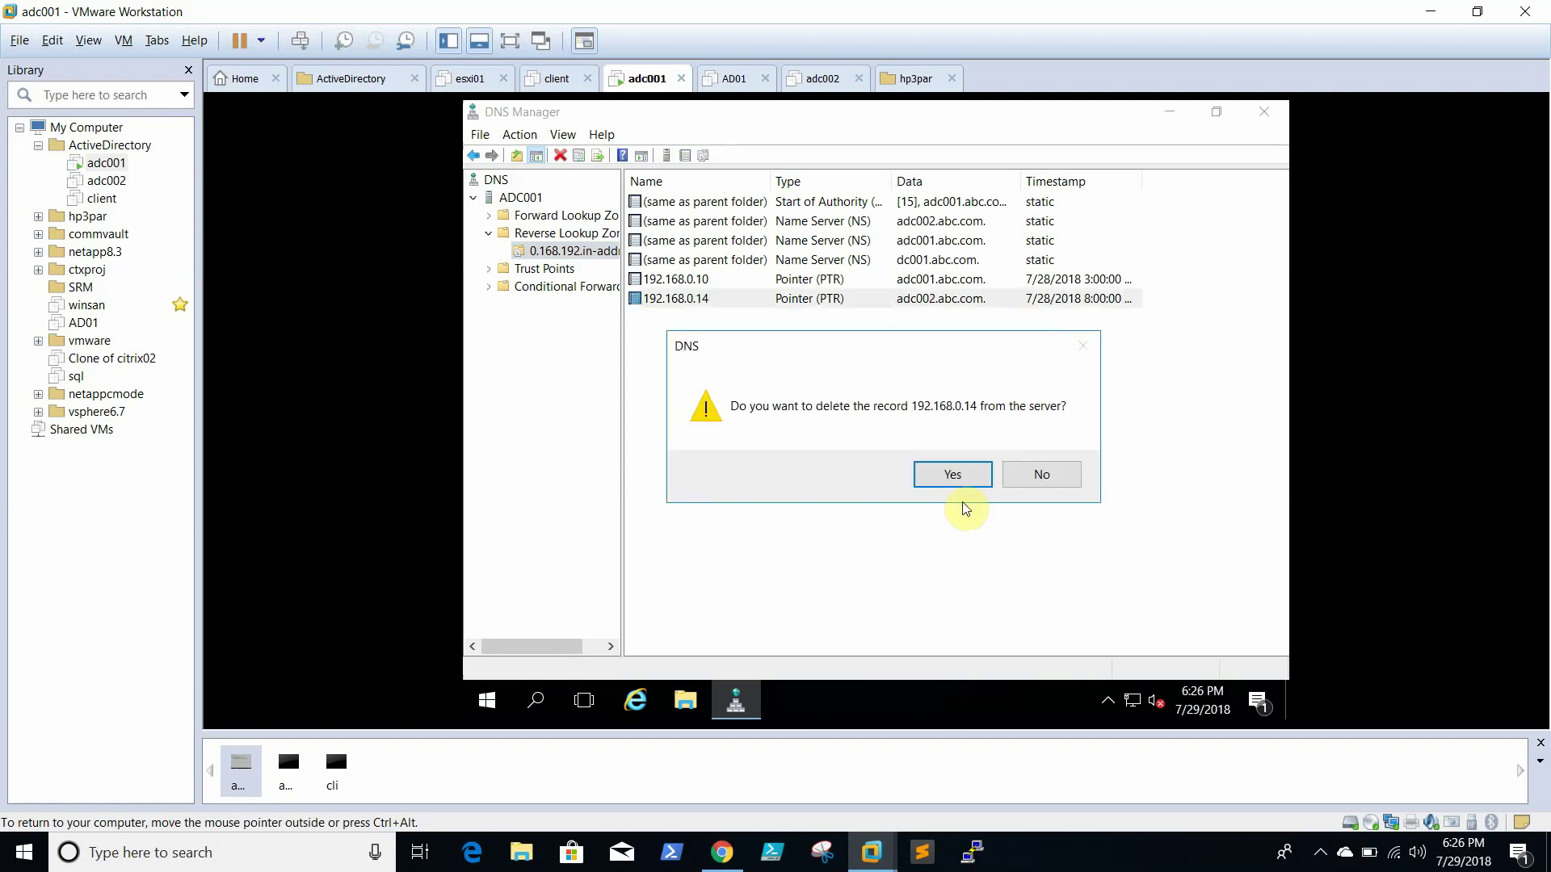
left_click(972, 474)
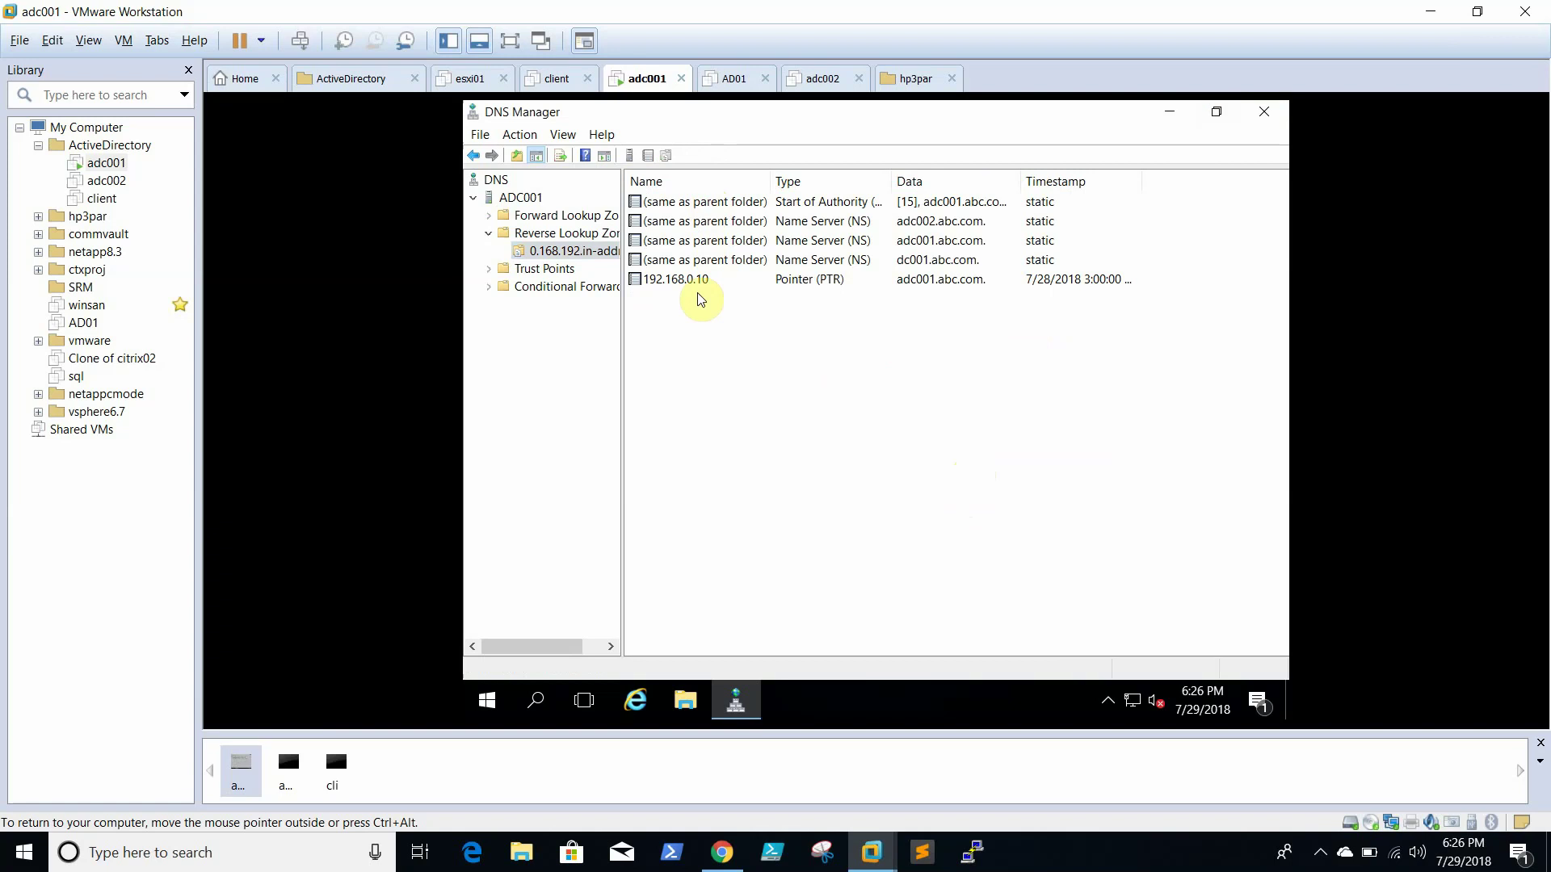
left_click(489, 235)
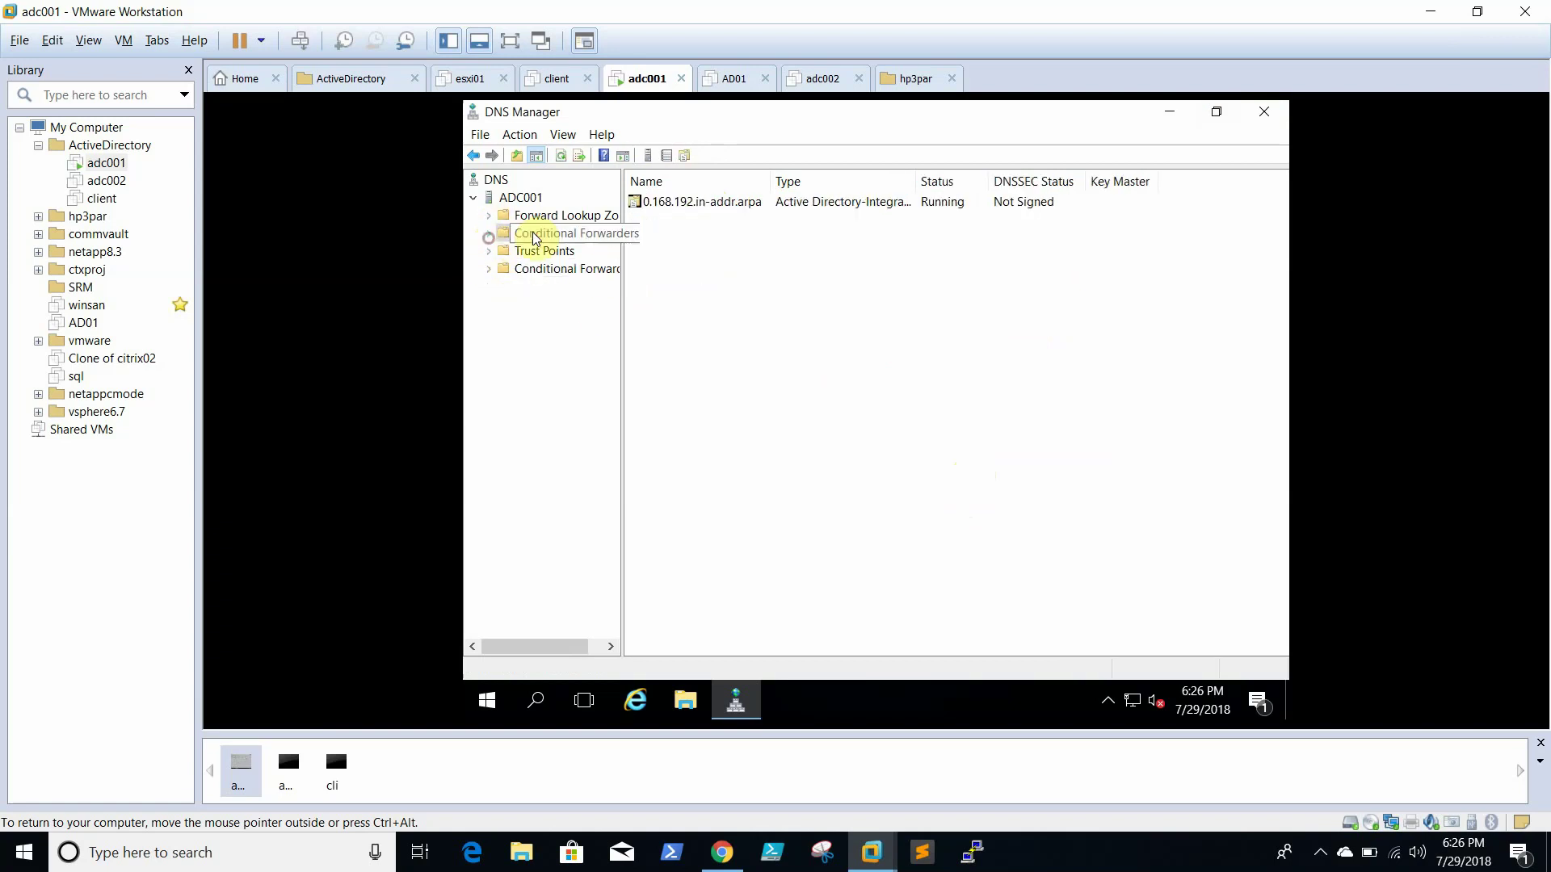
left_click(1265, 119)
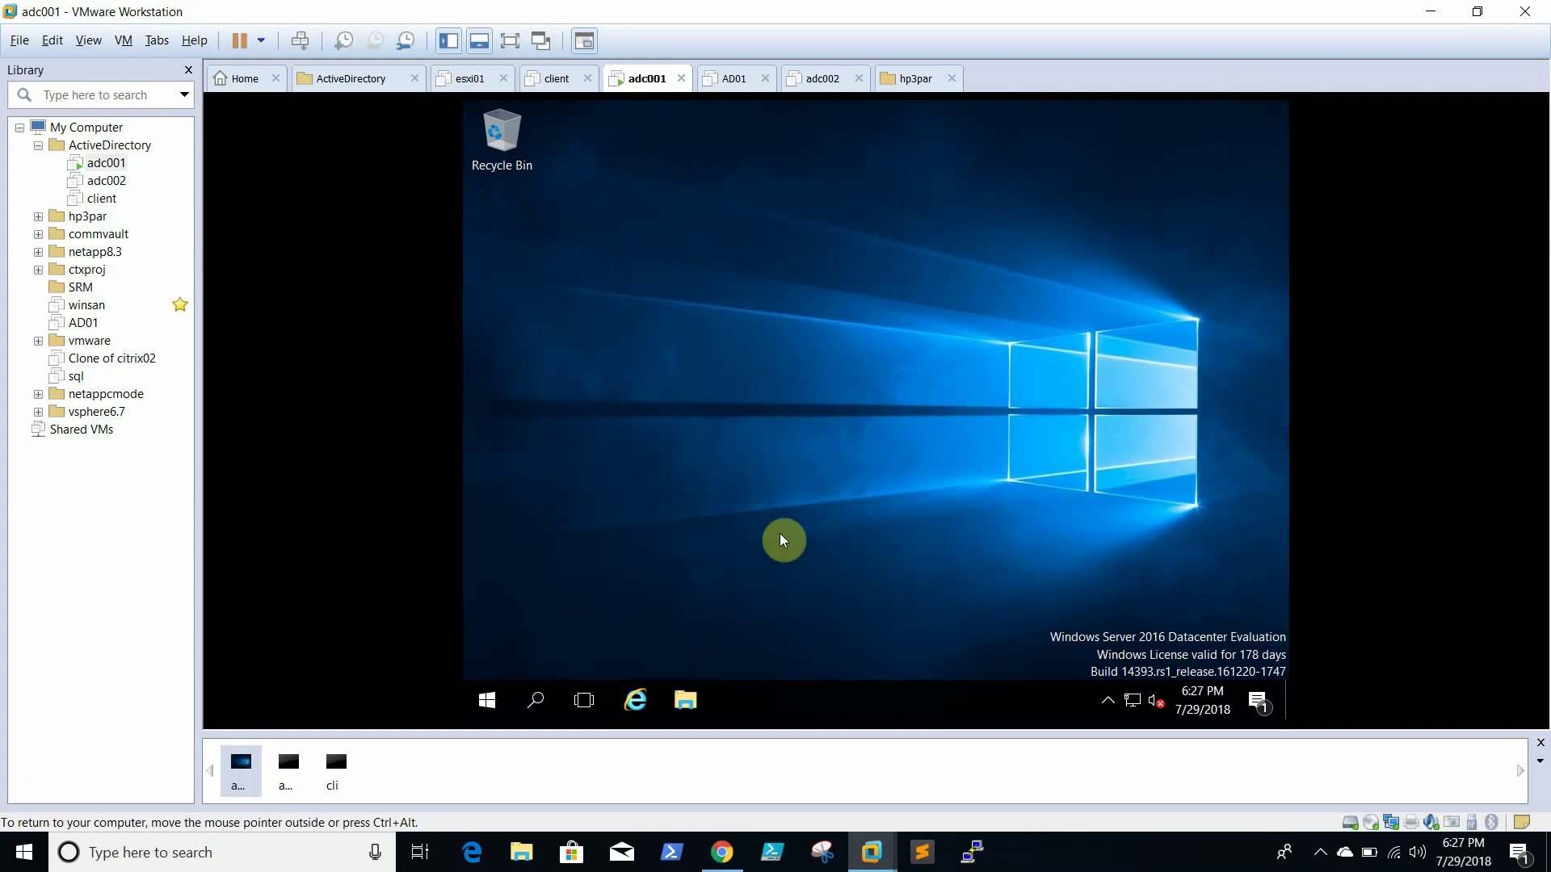
Run repadmin /replsummary in a Command Prompt on adc001 to check replication, and close the Command Prompt.
left_click(493, 699)
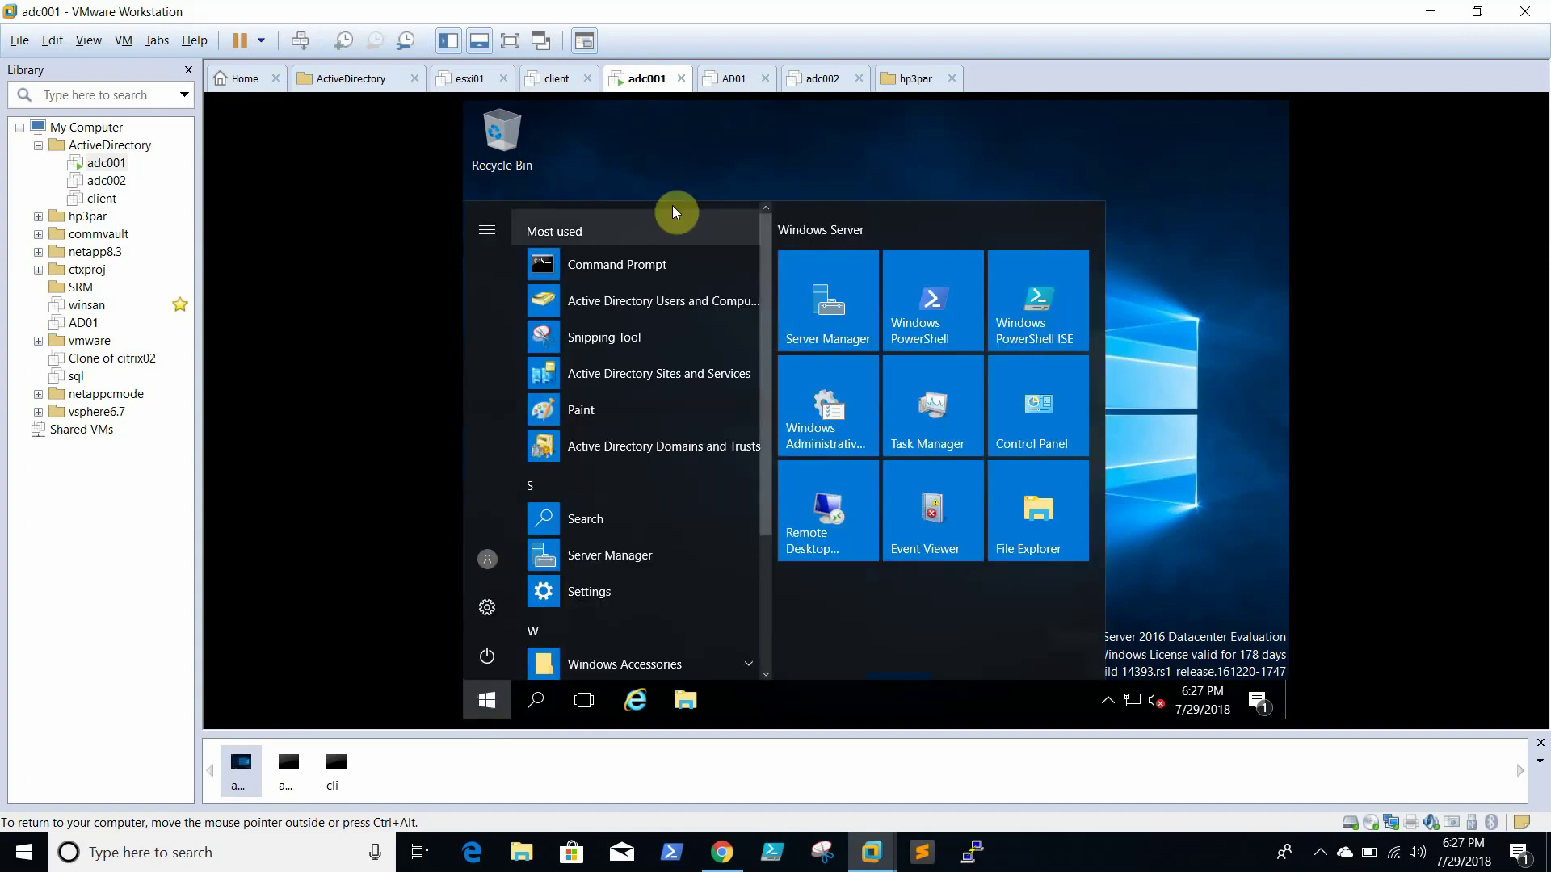
left_click(637, 268)
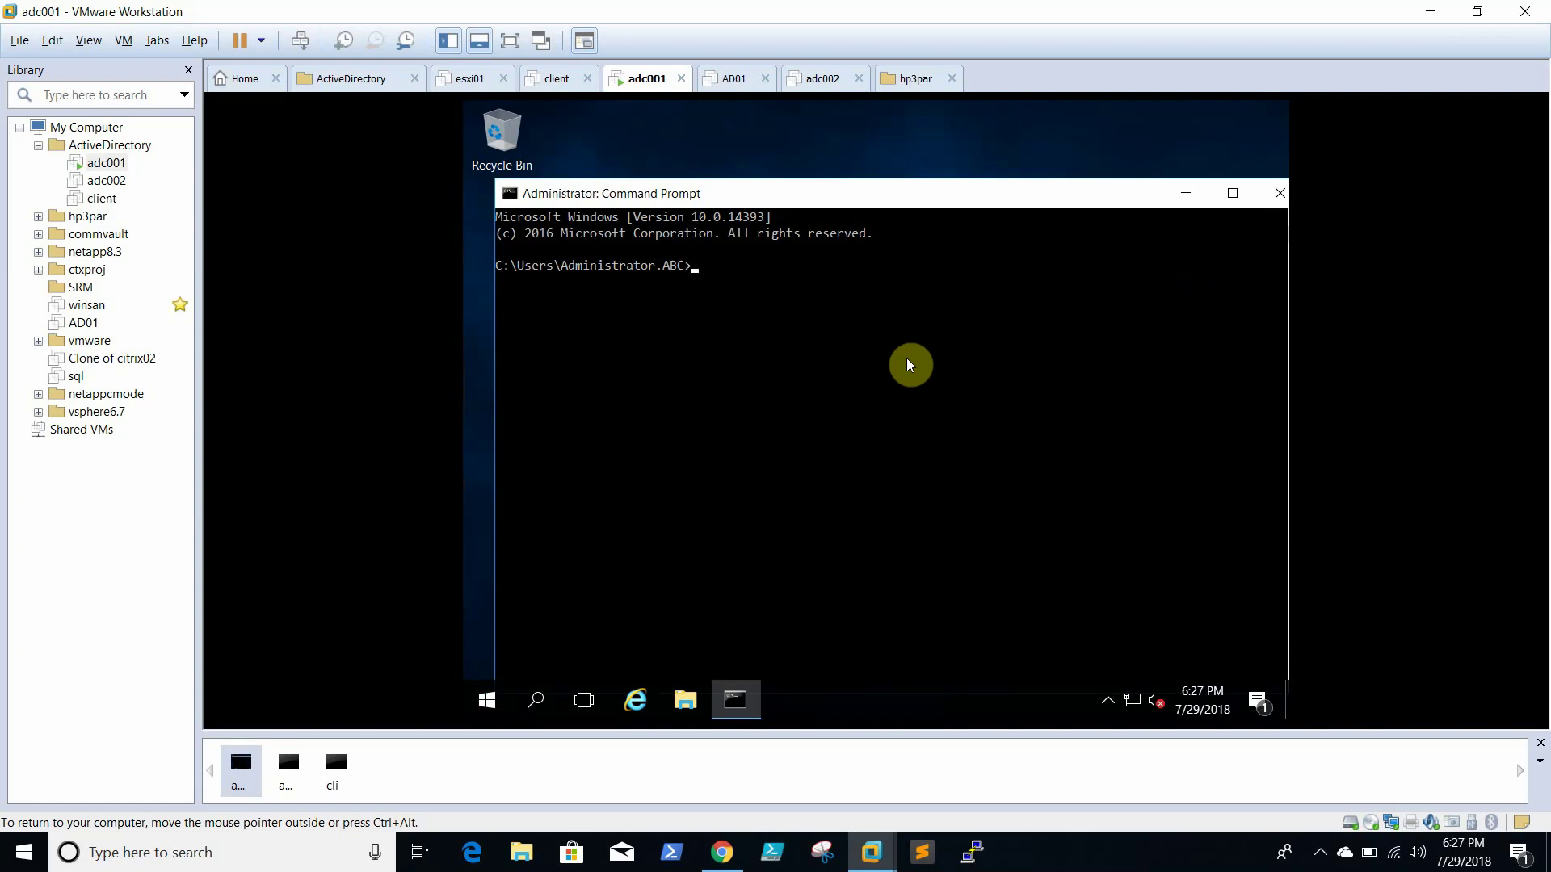
type("repadmin /replsummary")
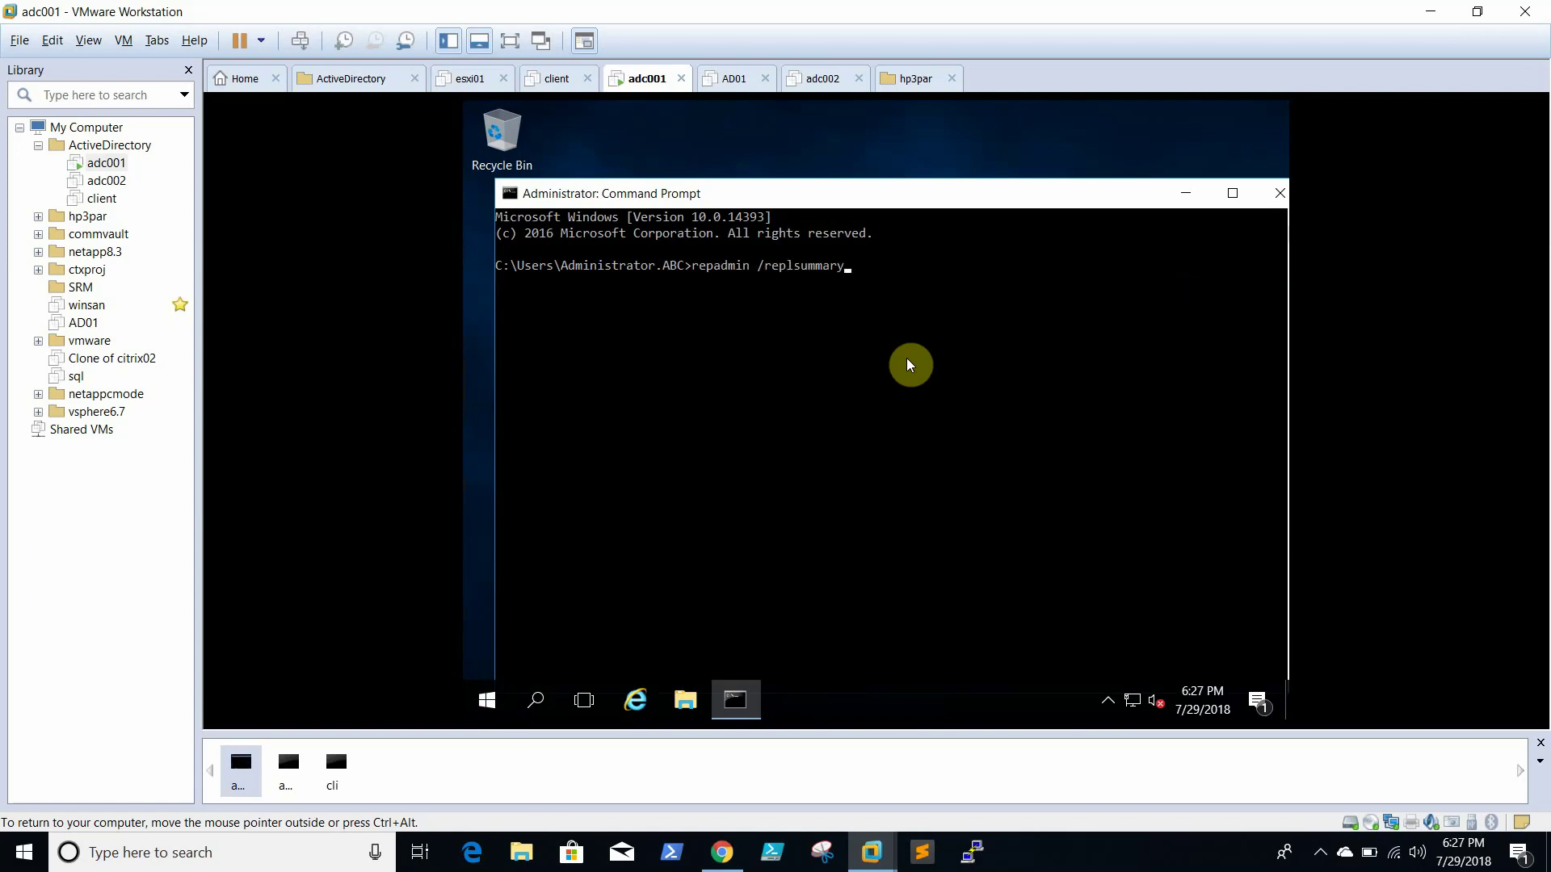
key("Return")
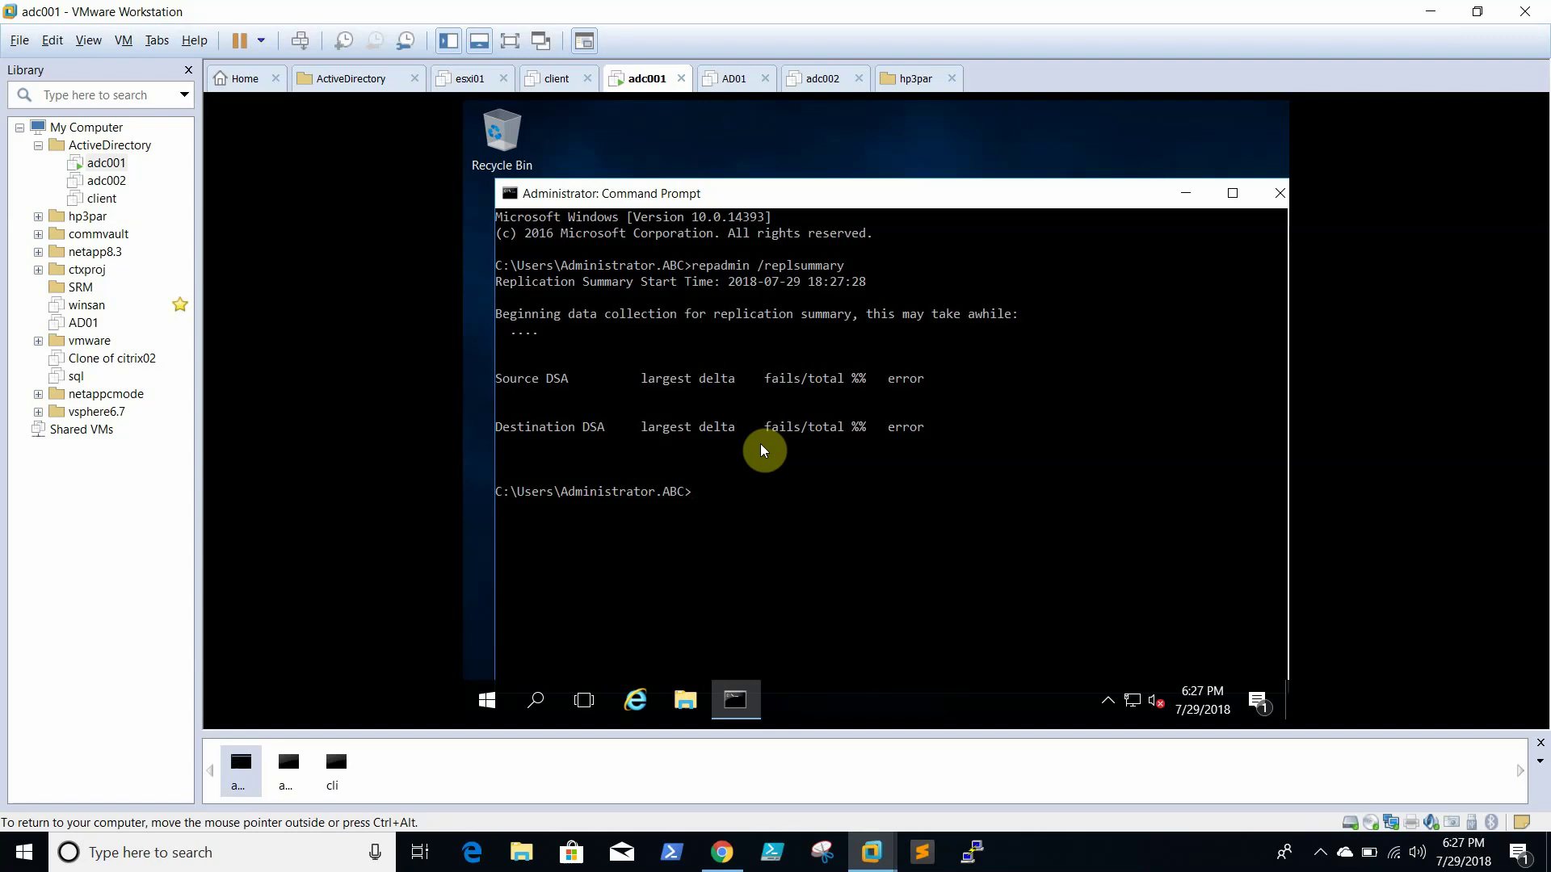
left_click(1276, 194)
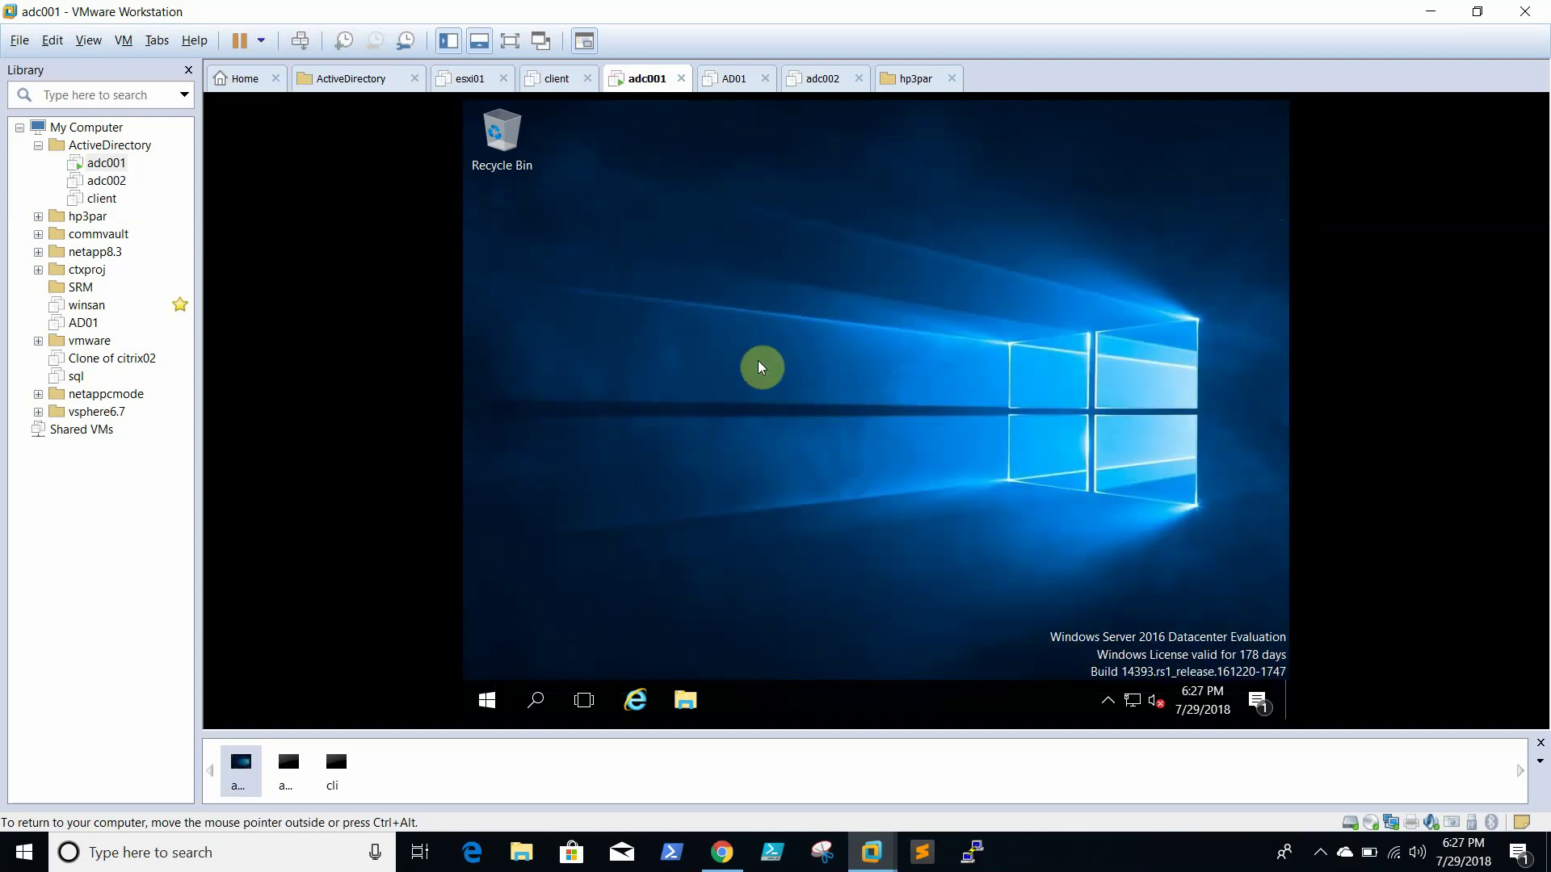
left_click(1319, 852)
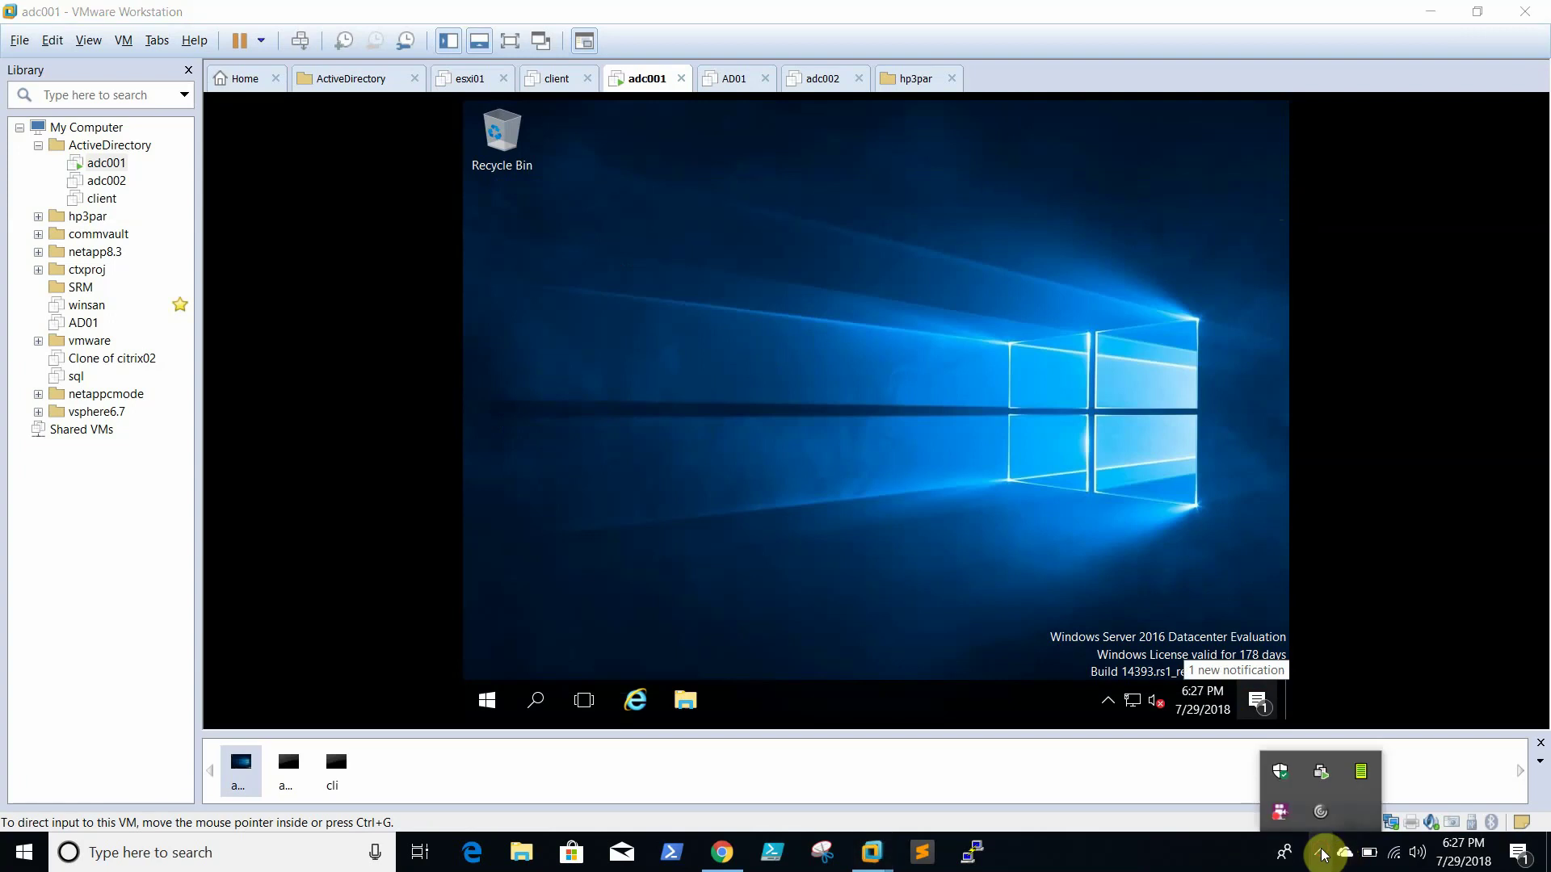
left_click(952, 257)
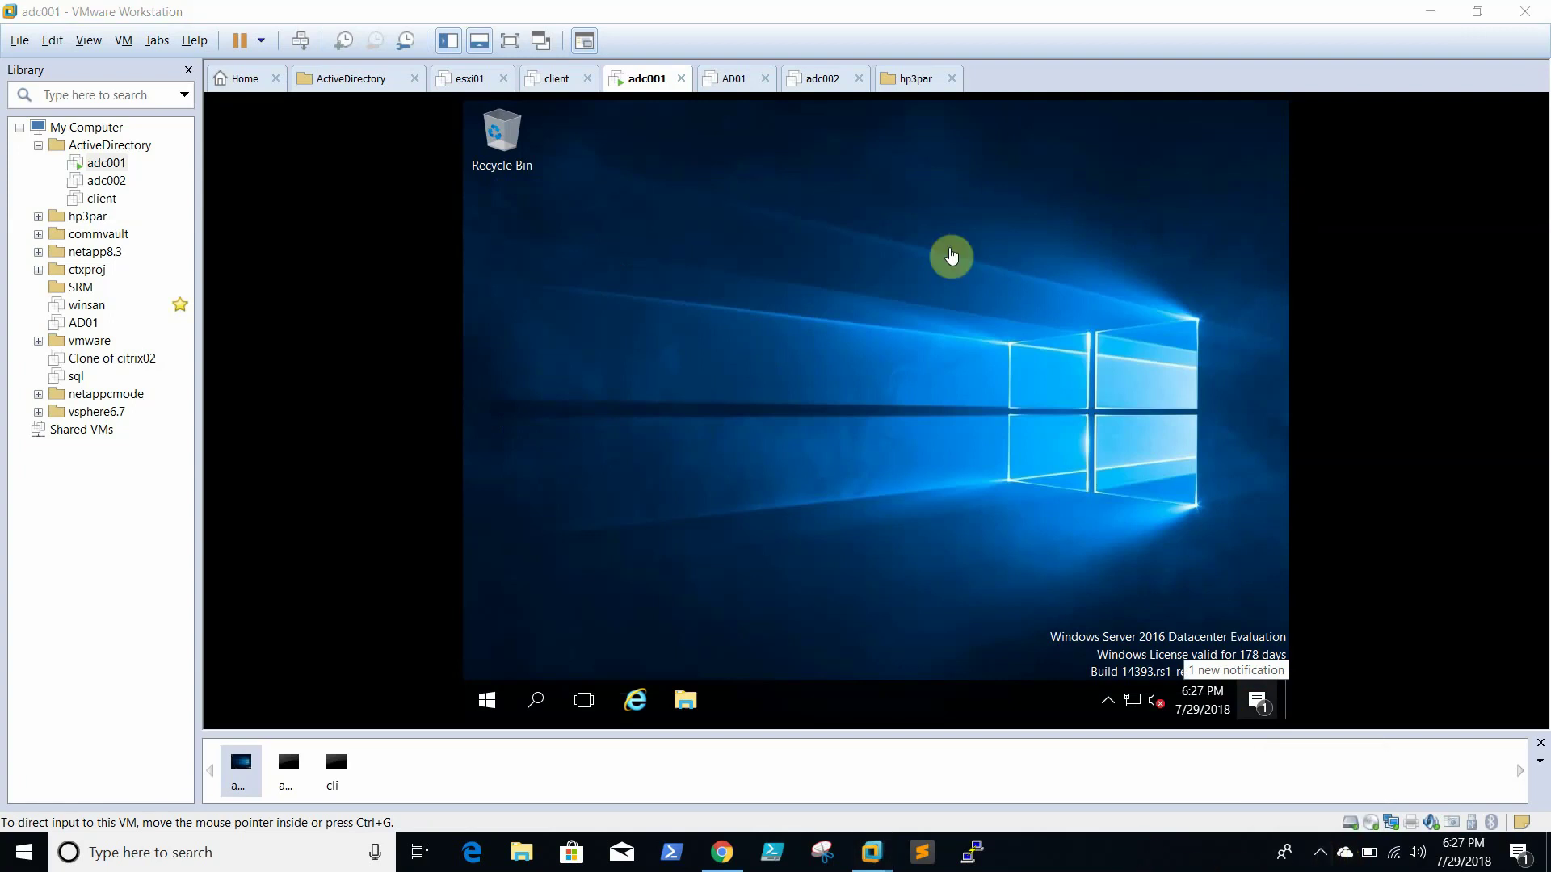